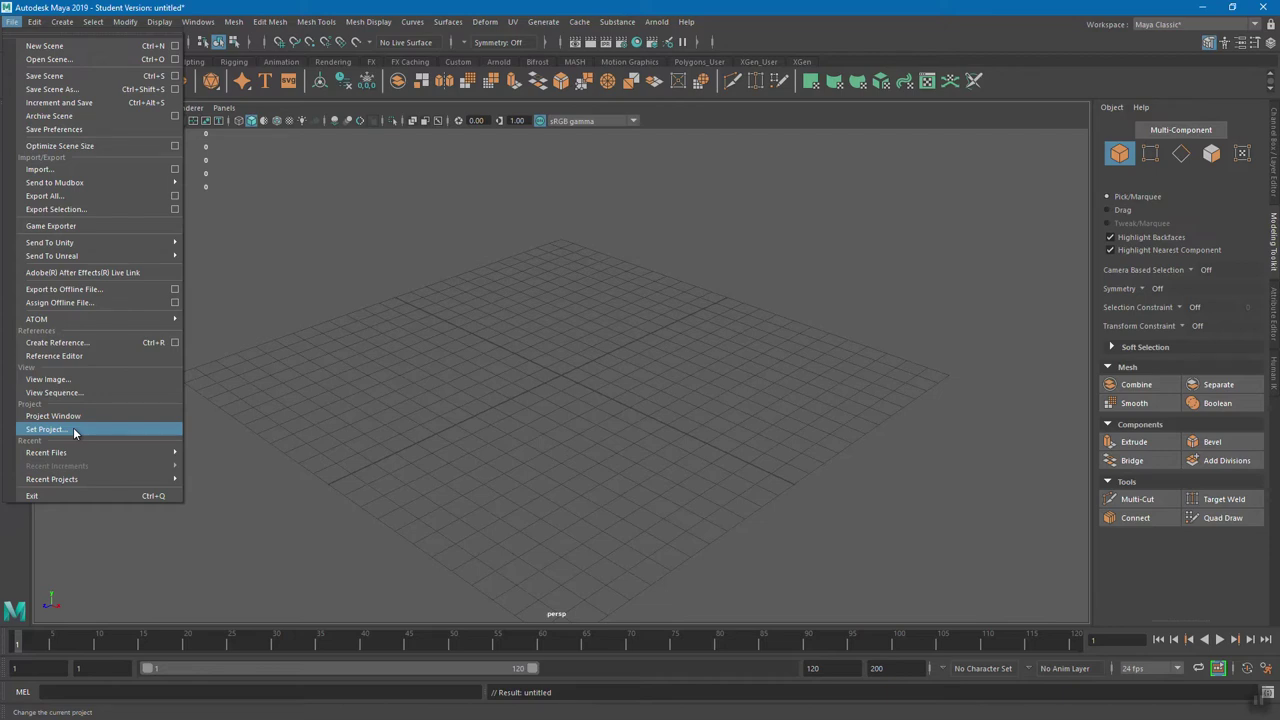
- Set the course Project1 folder on the Desktop as the current project, confirming it twice
left_click(85, 432)
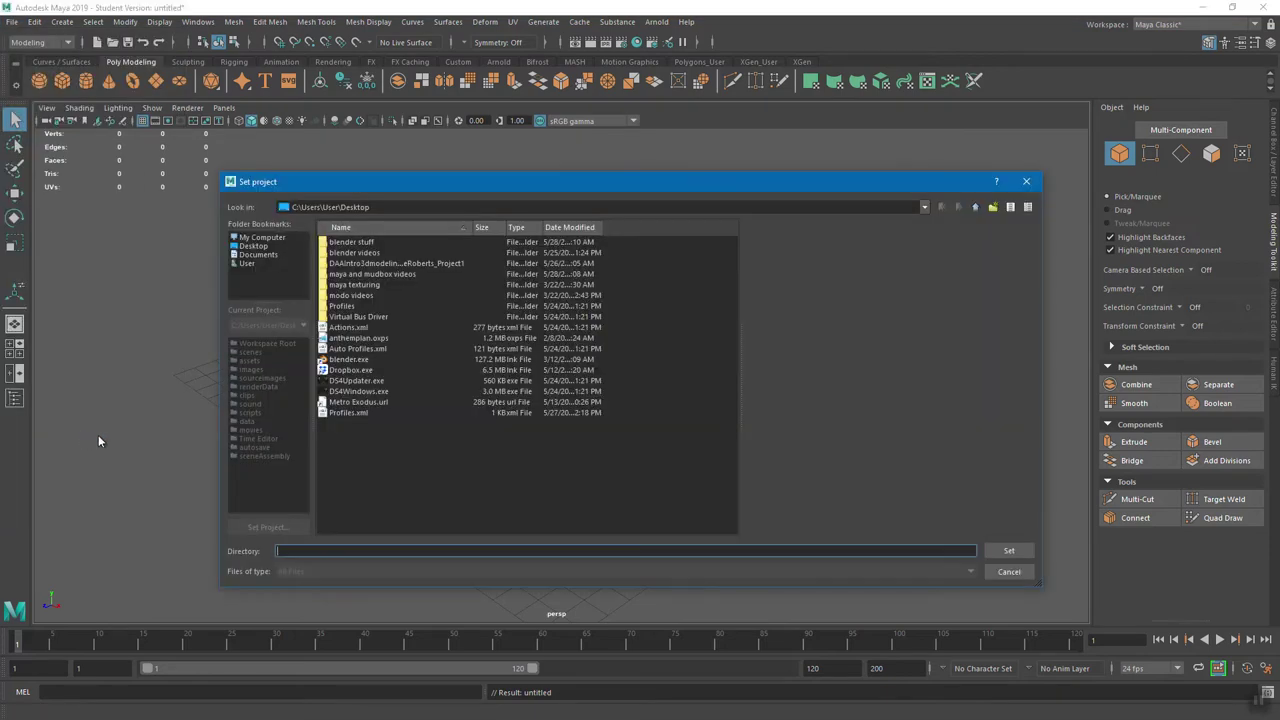
left_click(400, 262)
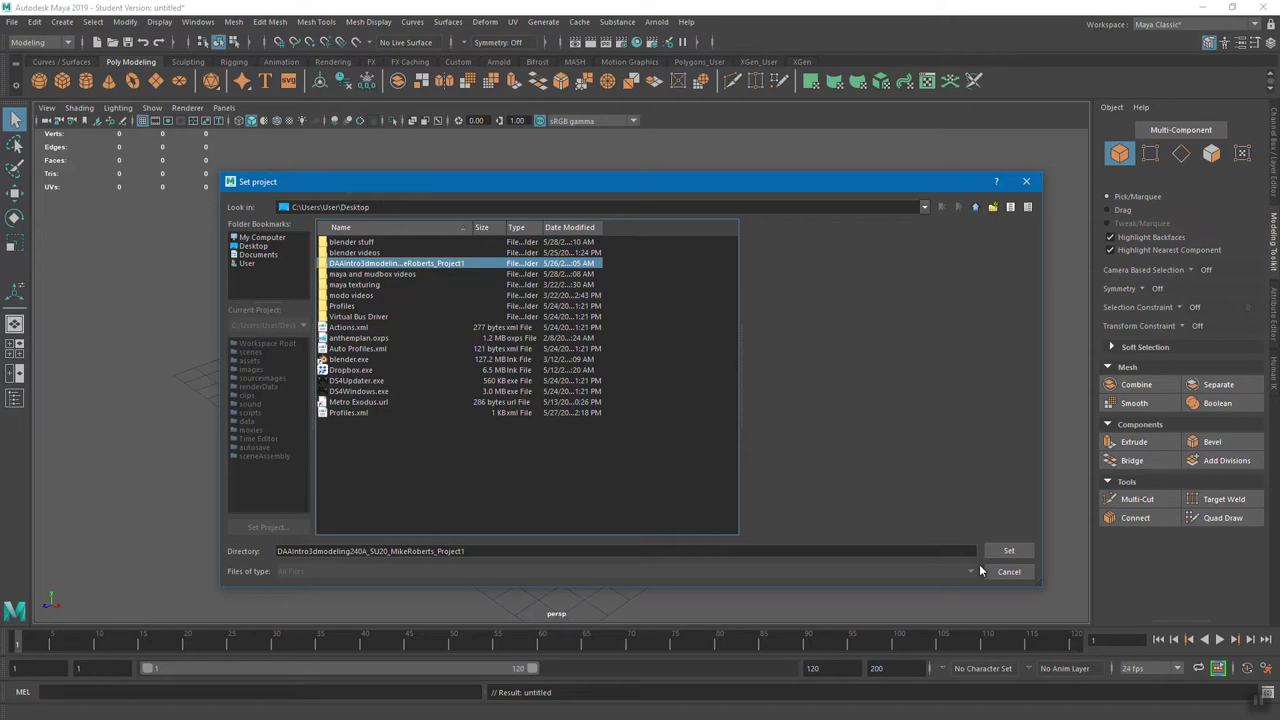
left_click(1011, 551)
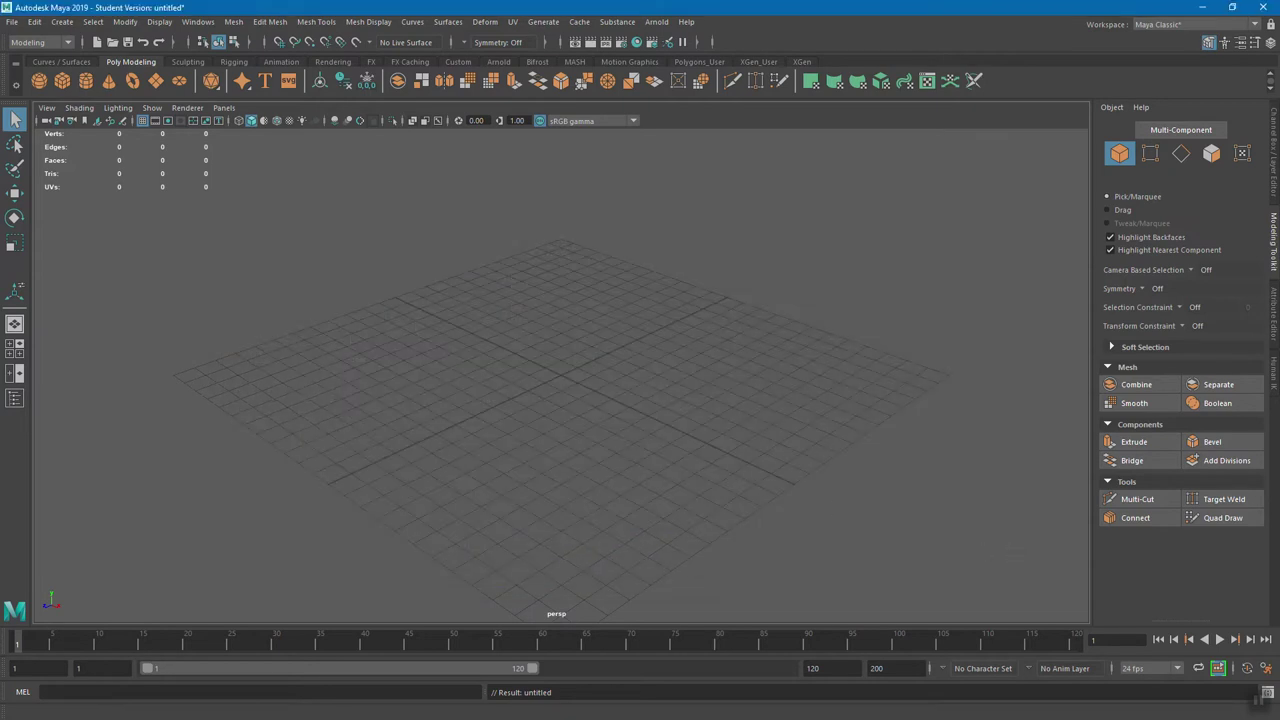
left_click(12, 23)
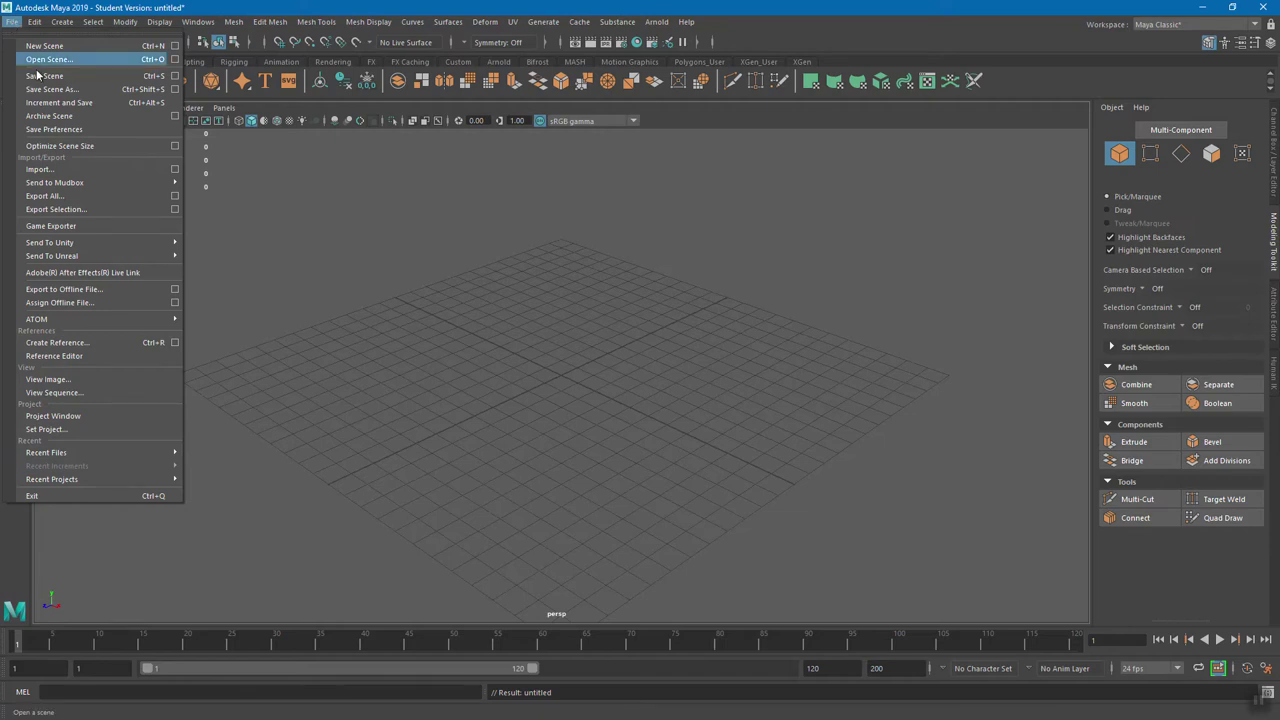
left_click(55, 429)
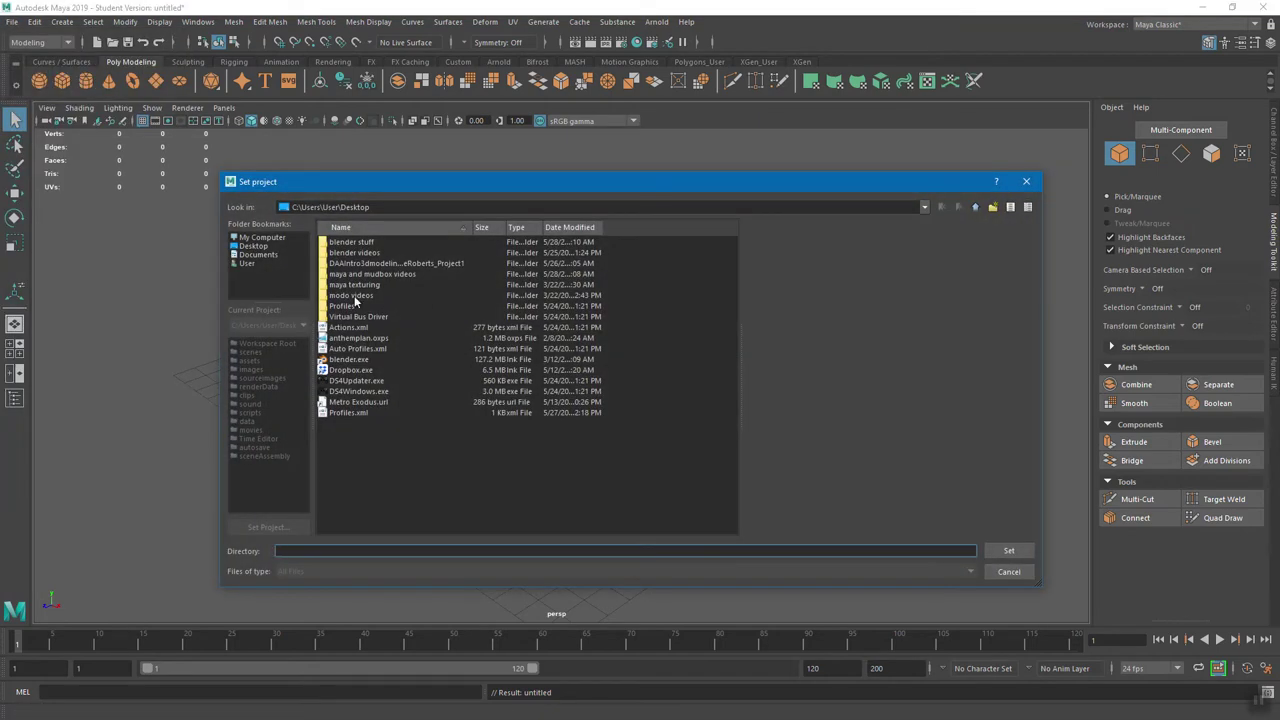
left_click(463, 264)
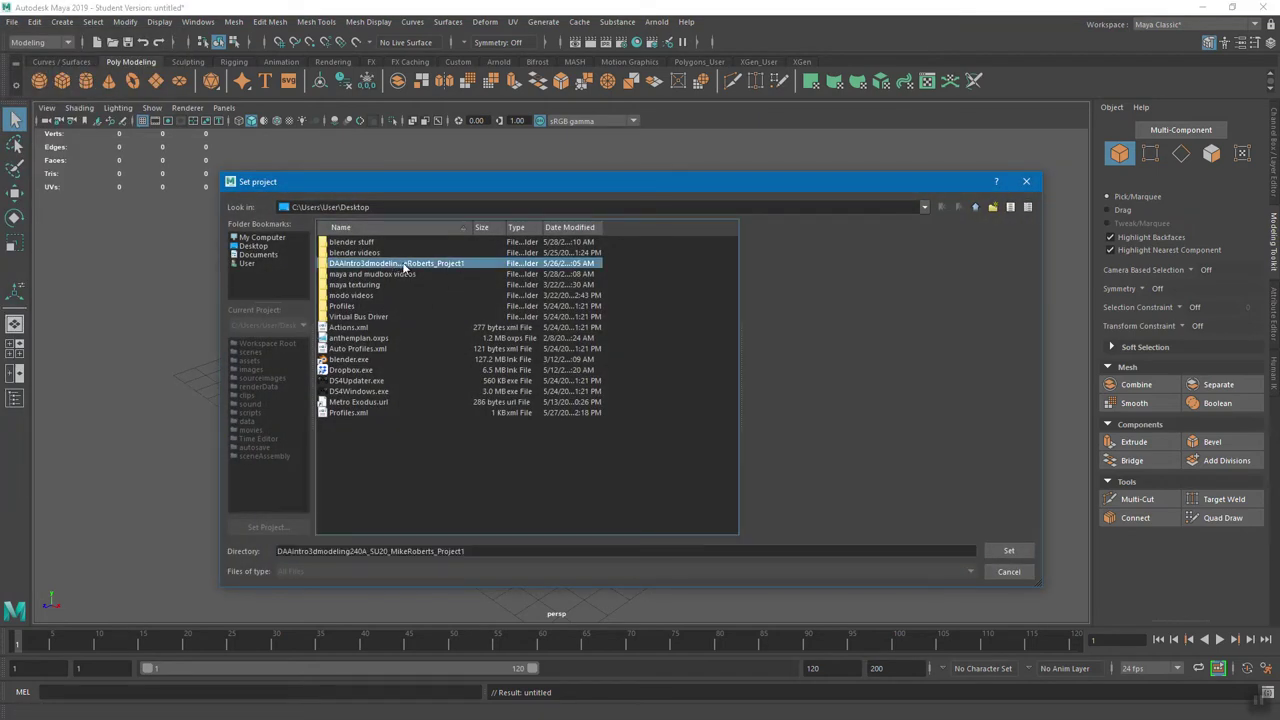
left_click(1006, 550)
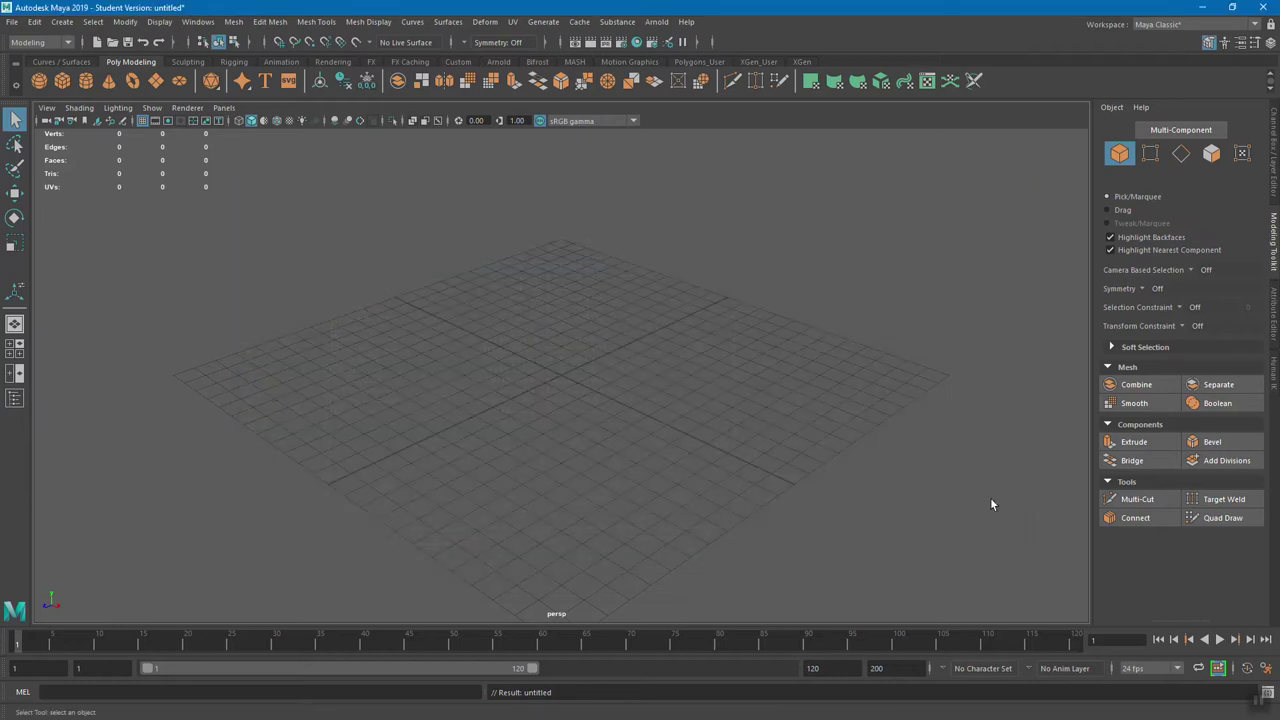
left_click(11, 21)
- Open the endtable .mb scene without saving the untitled scene, accepting the student notice
left_click(40, 59)
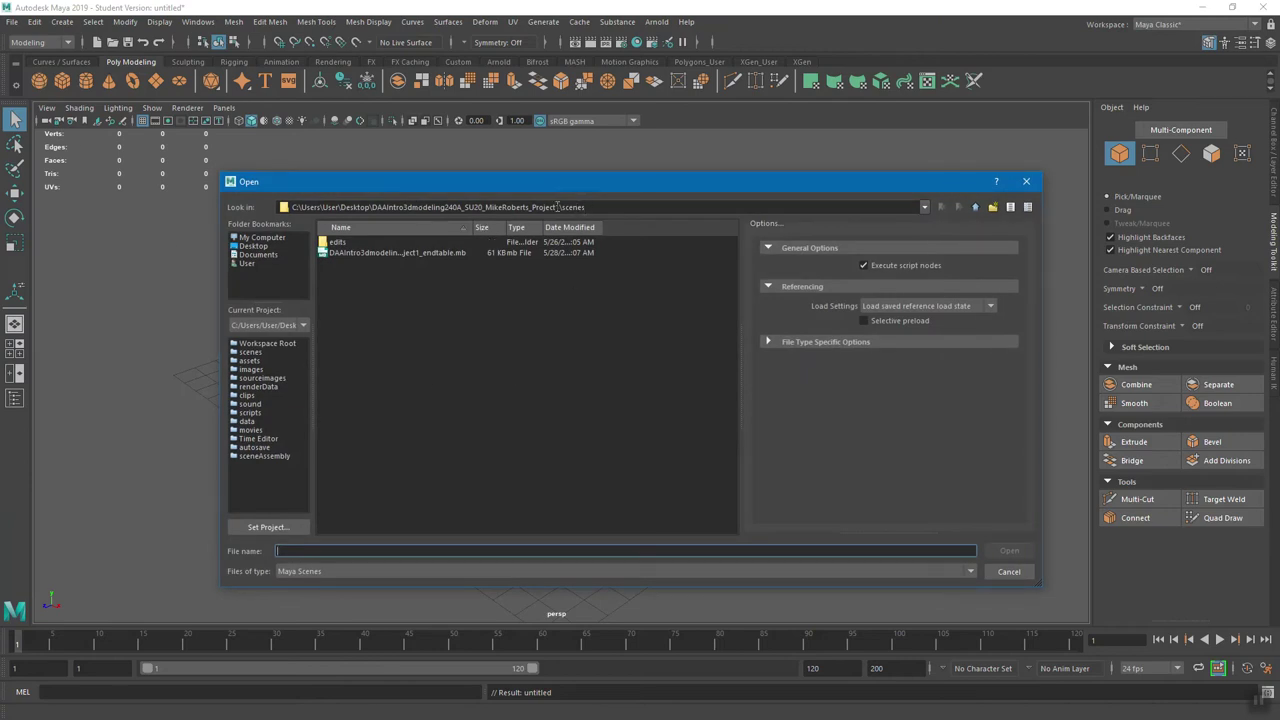
left_click(418, 252)
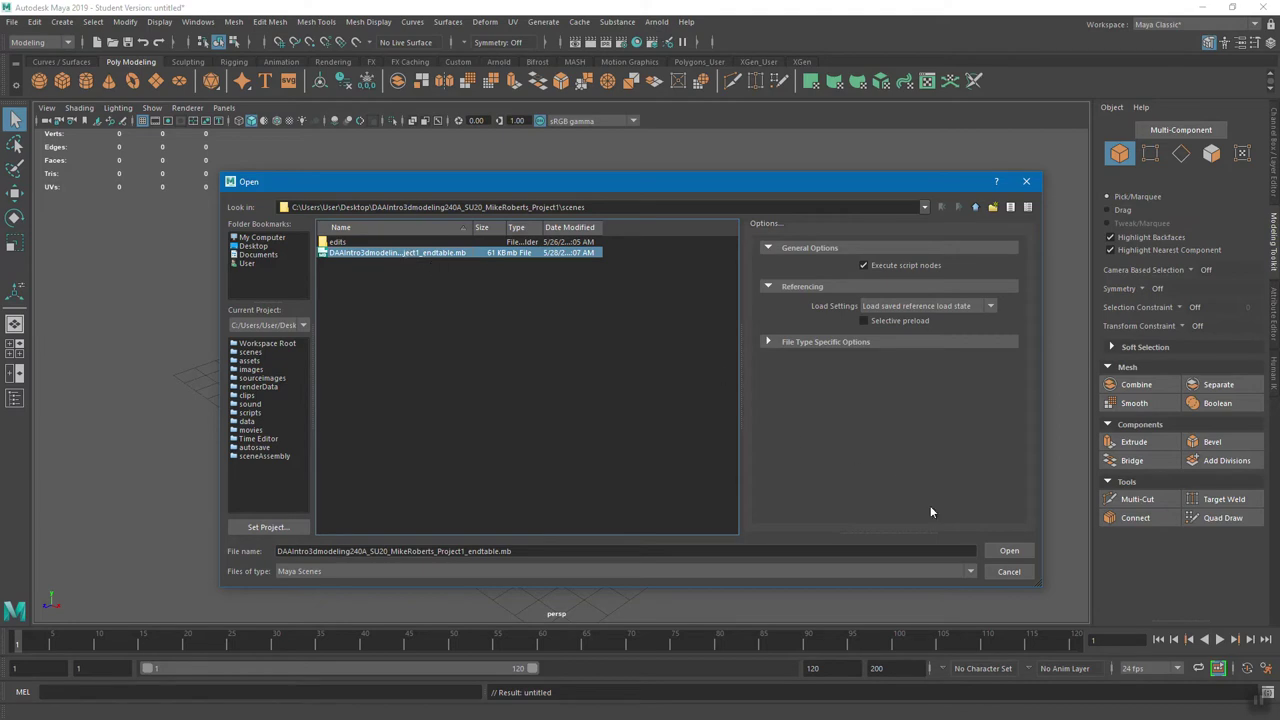
left_click(1010, 551)
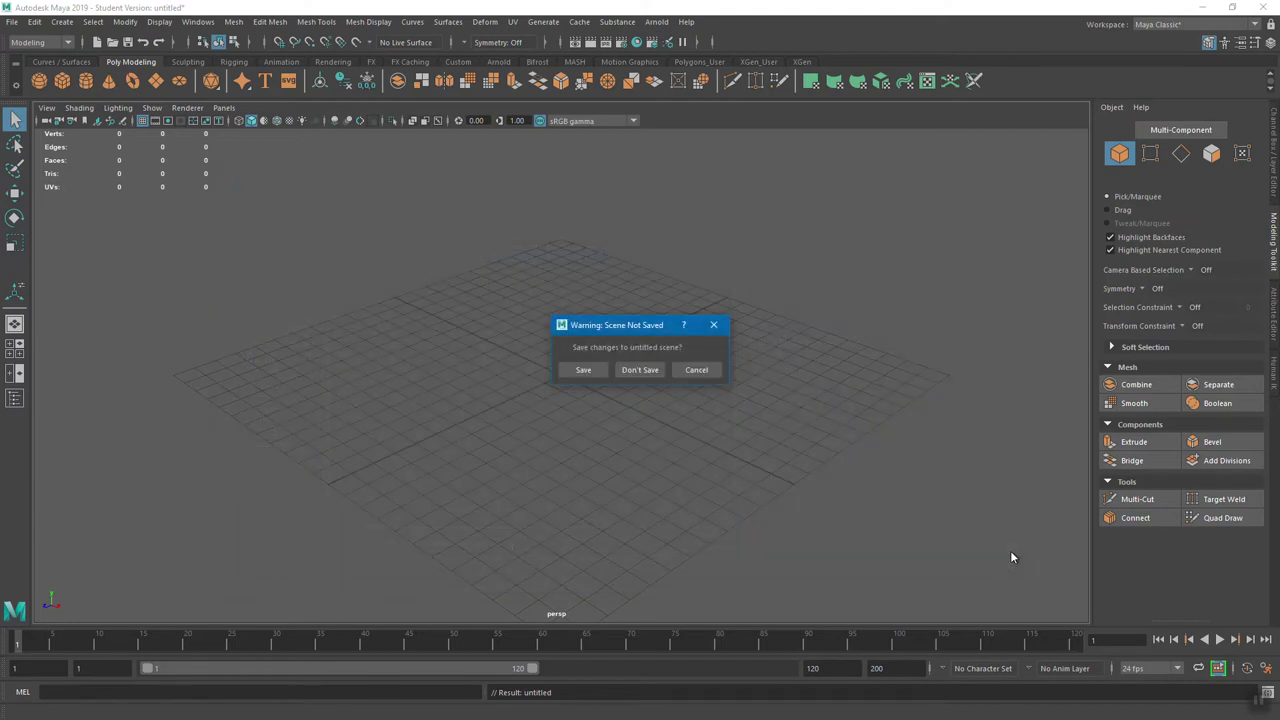
left_click(640, 370)
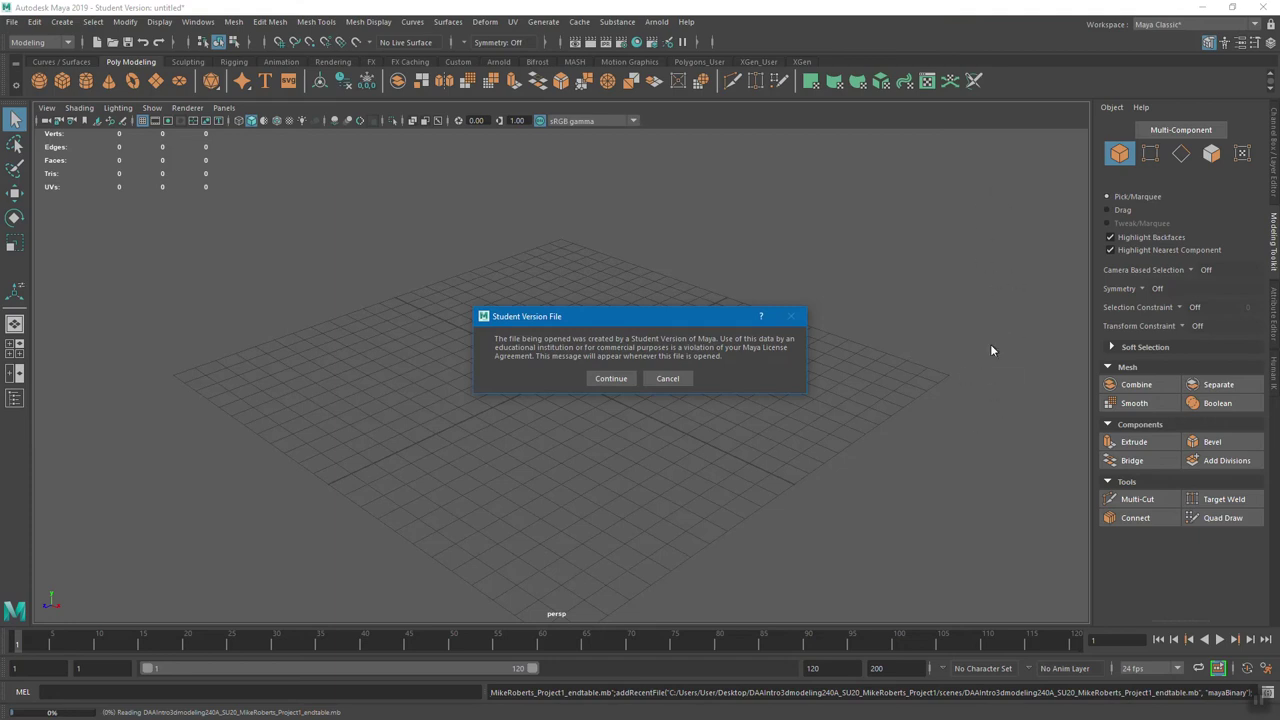
left_click(622, 378)
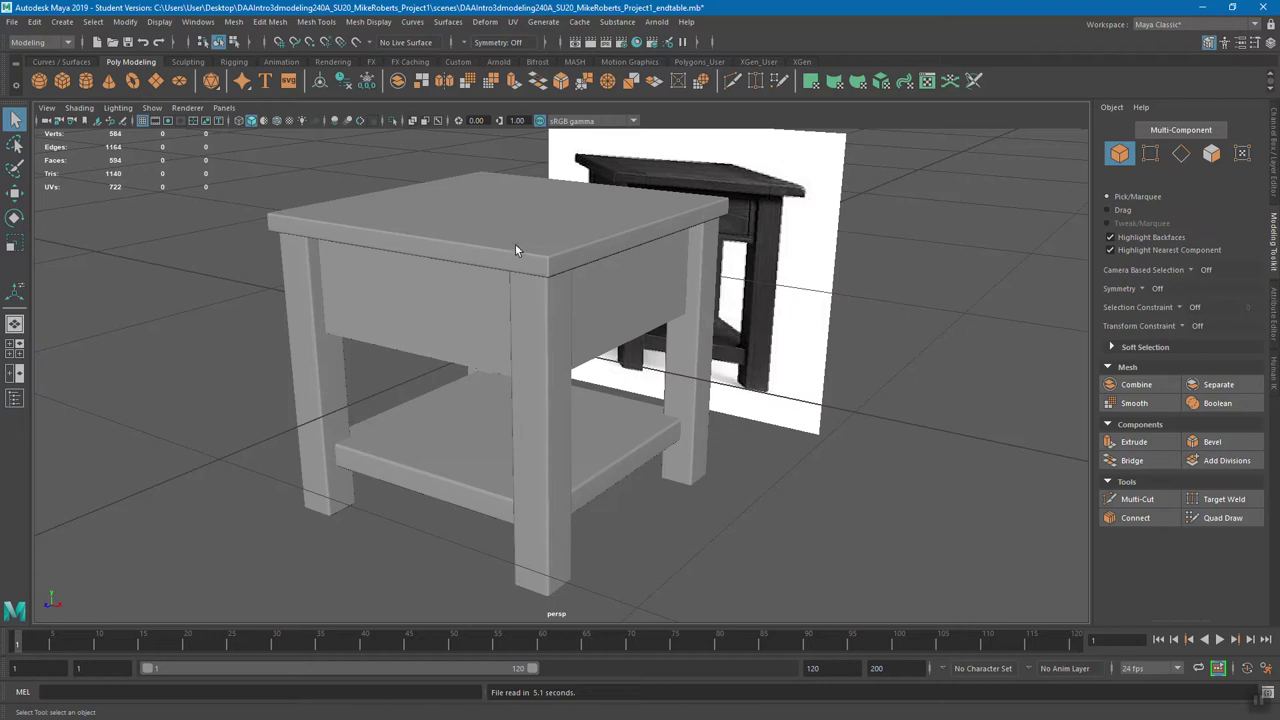
left_click(545, 310)
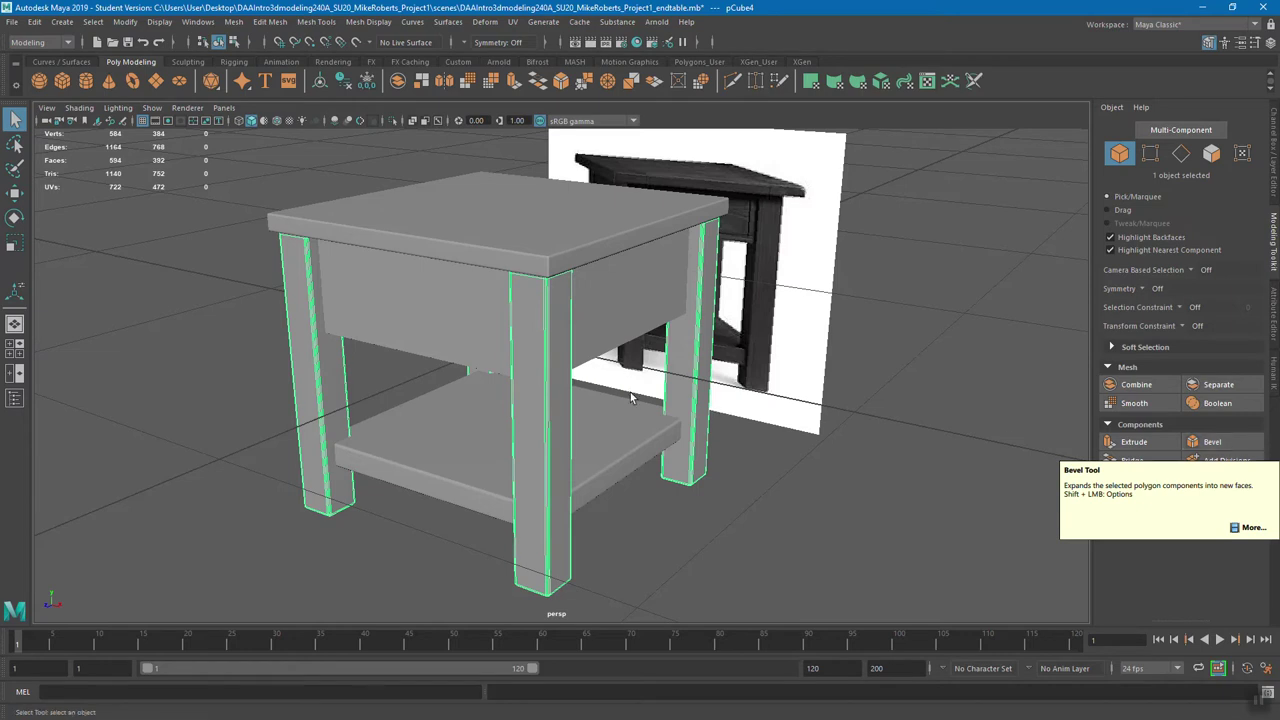
left_click_drag(655, 408, 693, 431, "alt")
left_click_drag(950, 485, 722, 302, "alt")
left_click_drag(615, 347, 672, 380, "alt")
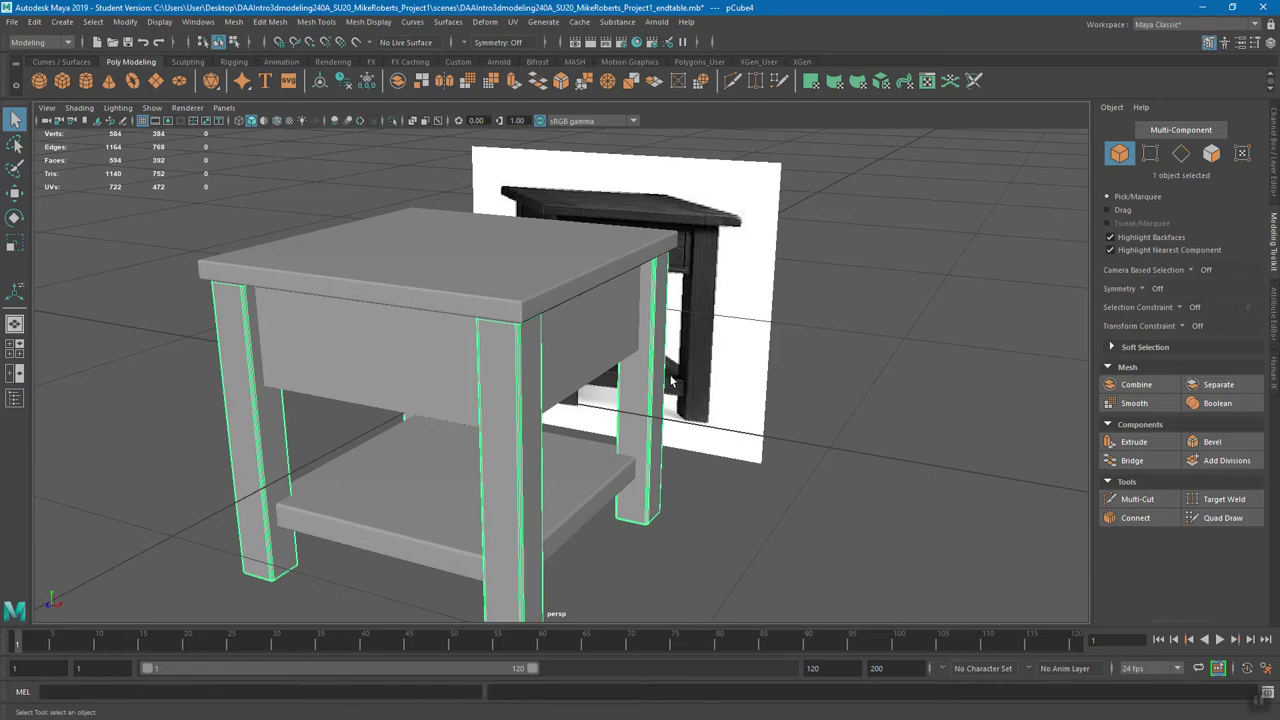
left_click_drag(524, 392, 614, 380, "alt")
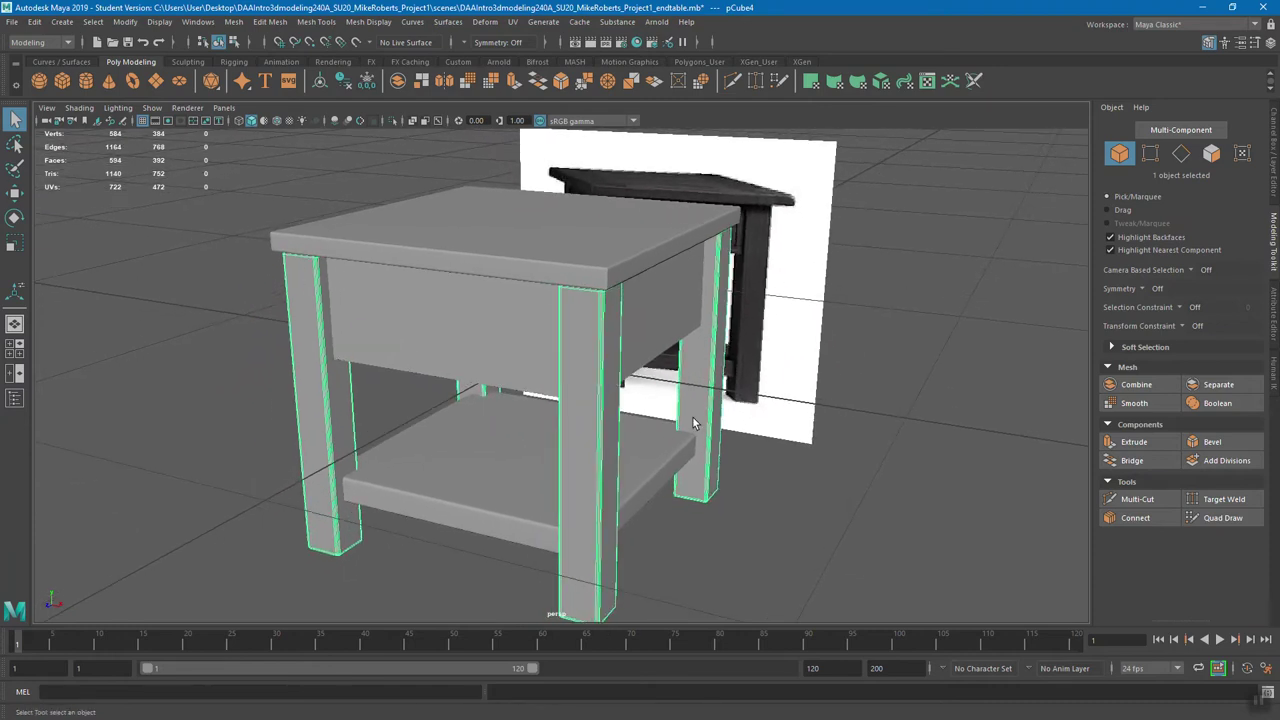
left_click_drag(714, 432, 594, 394, "alt")
mouse_move(594, 394)
middle_mouse_down("alt")
mouse_move(691, 390)
mouse_move(657, 434)
mouse_move(686, 429)
mouse_move(600, 391)
mouse_move(607, 399)
middle_mouse_up("alt")
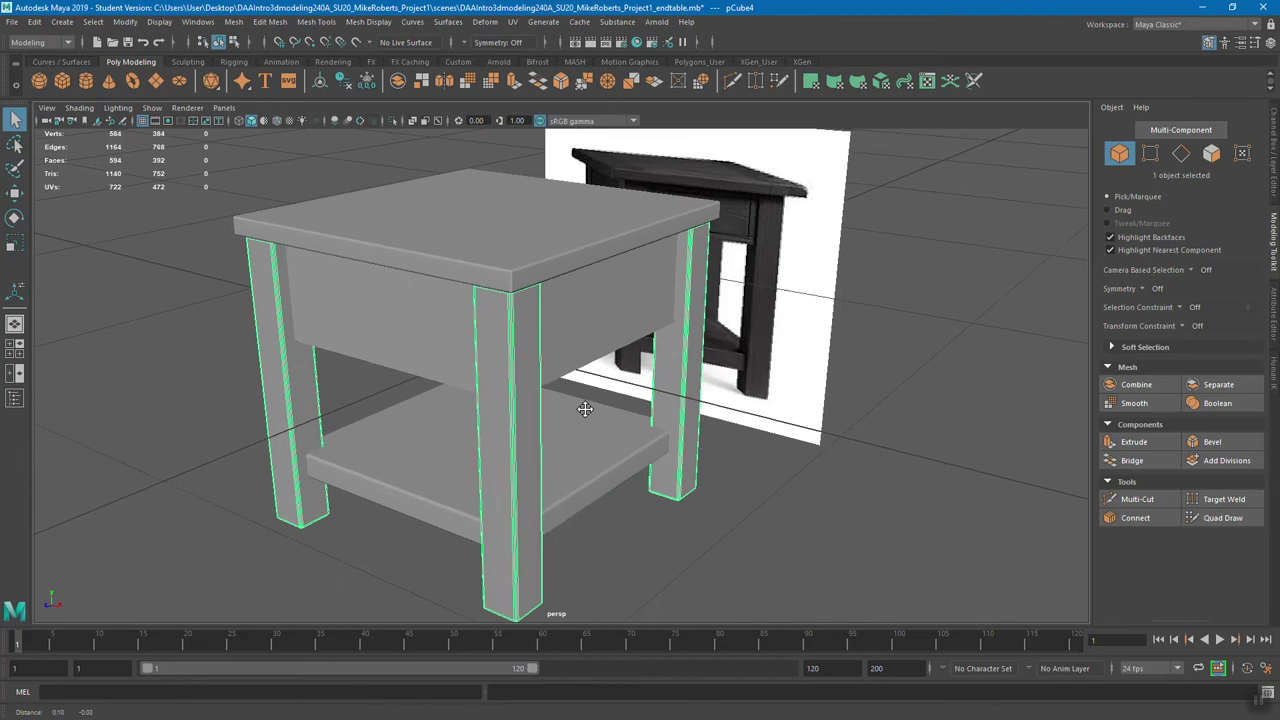
right_click_drag(533, 402, 636, 407, "alt")
scroll(636, 407, "up", 5)
scroll(636, 407, "down", 5)
scroll(636, 407, "up", 2)
scroll(636, 403, "up", 5)
scroll(636, 403, "down", 5)
mouse_move(663, 426)
right_mouse_down("alt")
mouse_move(700, 400)
mouse_move(503, 420)
mouse_move(739, 449)
mouse_move(540, 450)
mouse_move(663, 443)
mouse_move(603, 449)
mouse_move(654, 435)
right_mouse_up("alt")
left_click_drag(654, 435, 625, 438, "alt")
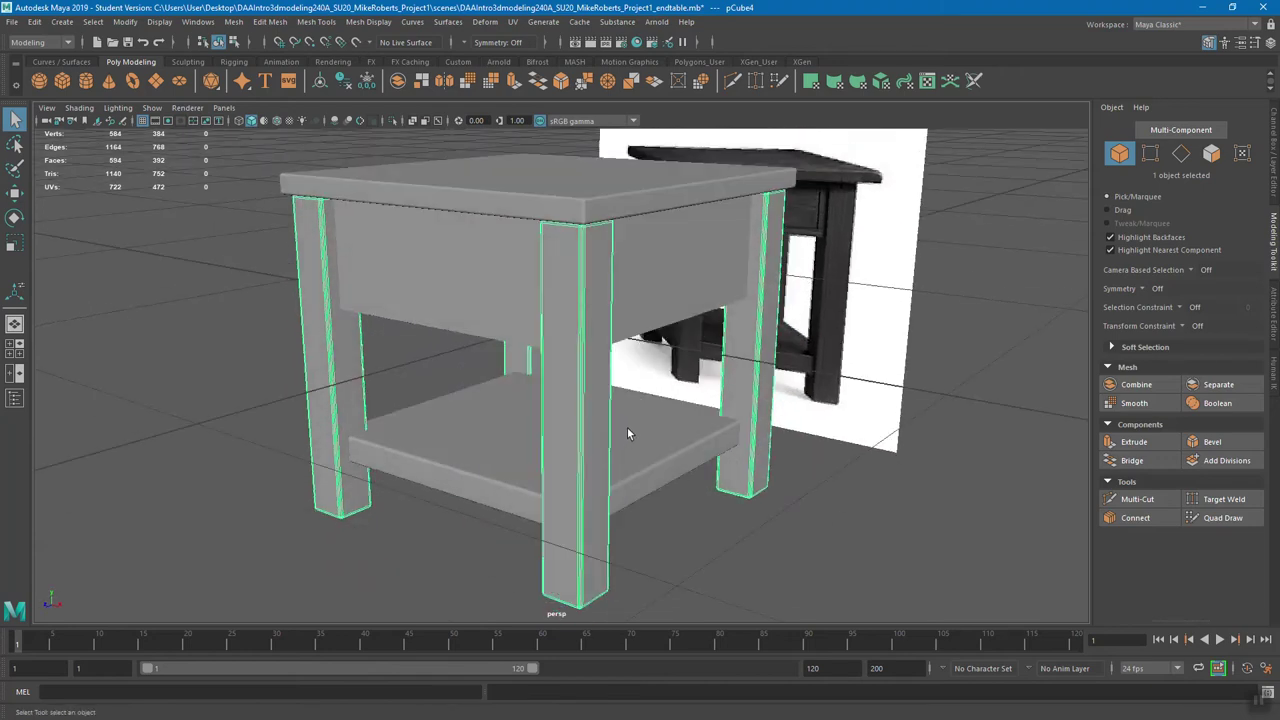
left_click_drag(618, 417, 563, 414, "alt")
left_click_drag(659, 396, 754, 375, "alt")
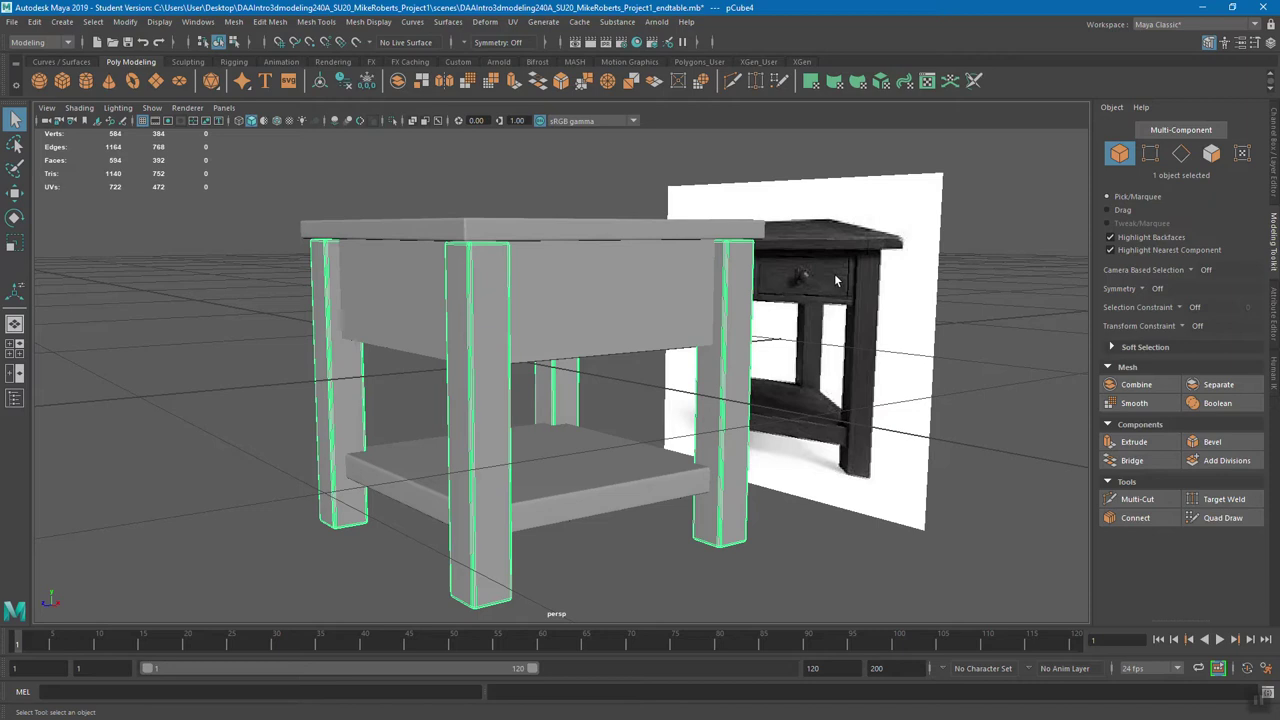
- Select the front apron piece (pCube2) after trying the legs and tabletop, orbiting around the table
left_click(592, 324)
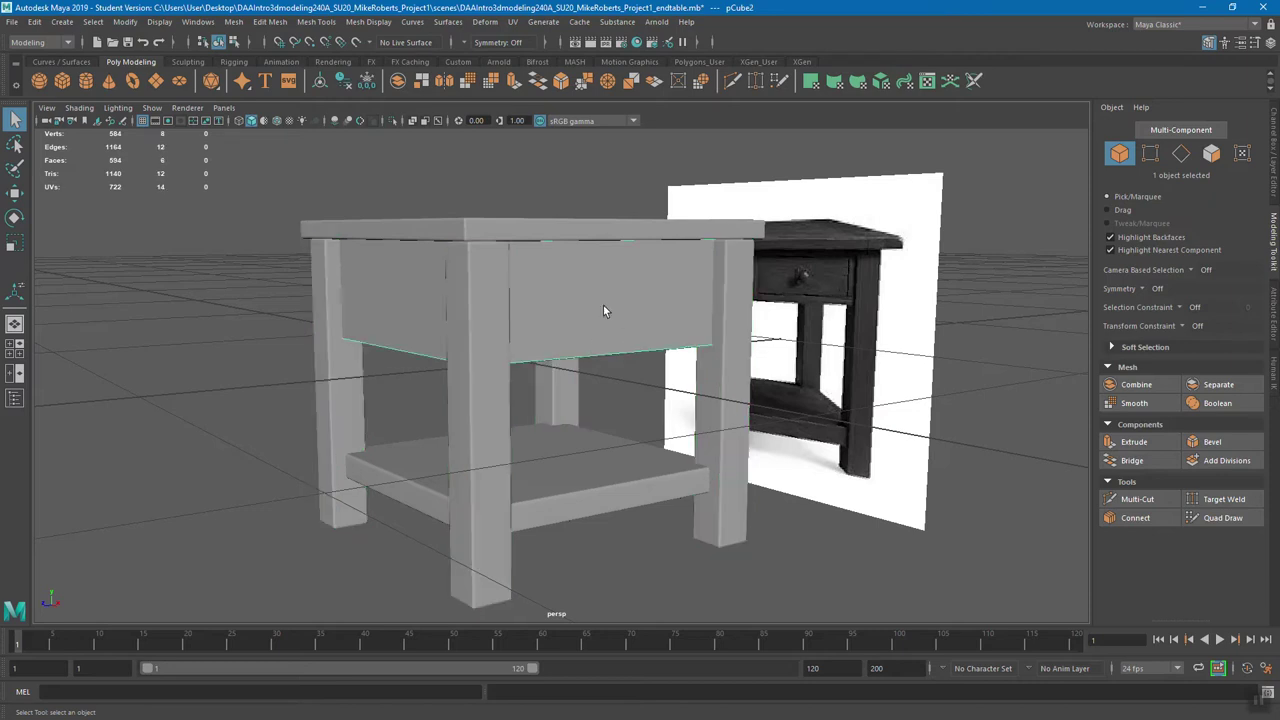
left_click_drag(624, 319, 634, 327, "alt")
left_click(515, 322)
left_click(527, 264)
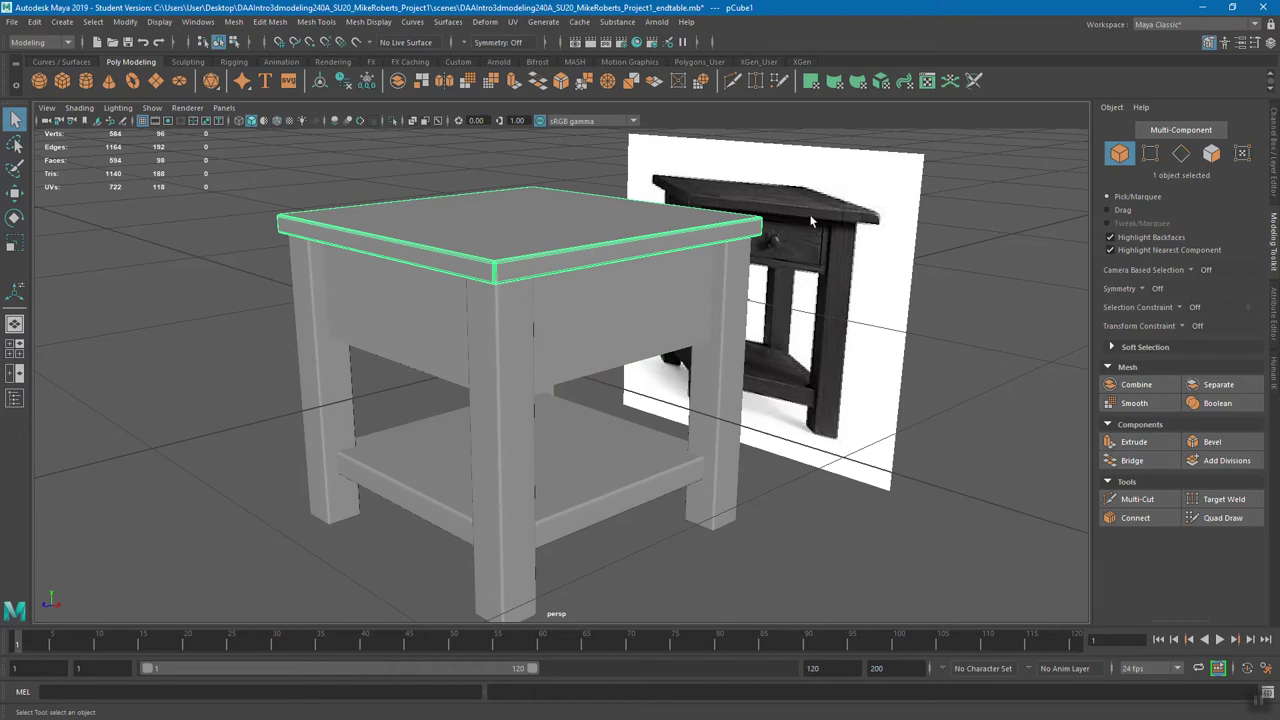
left_click(503, 340)
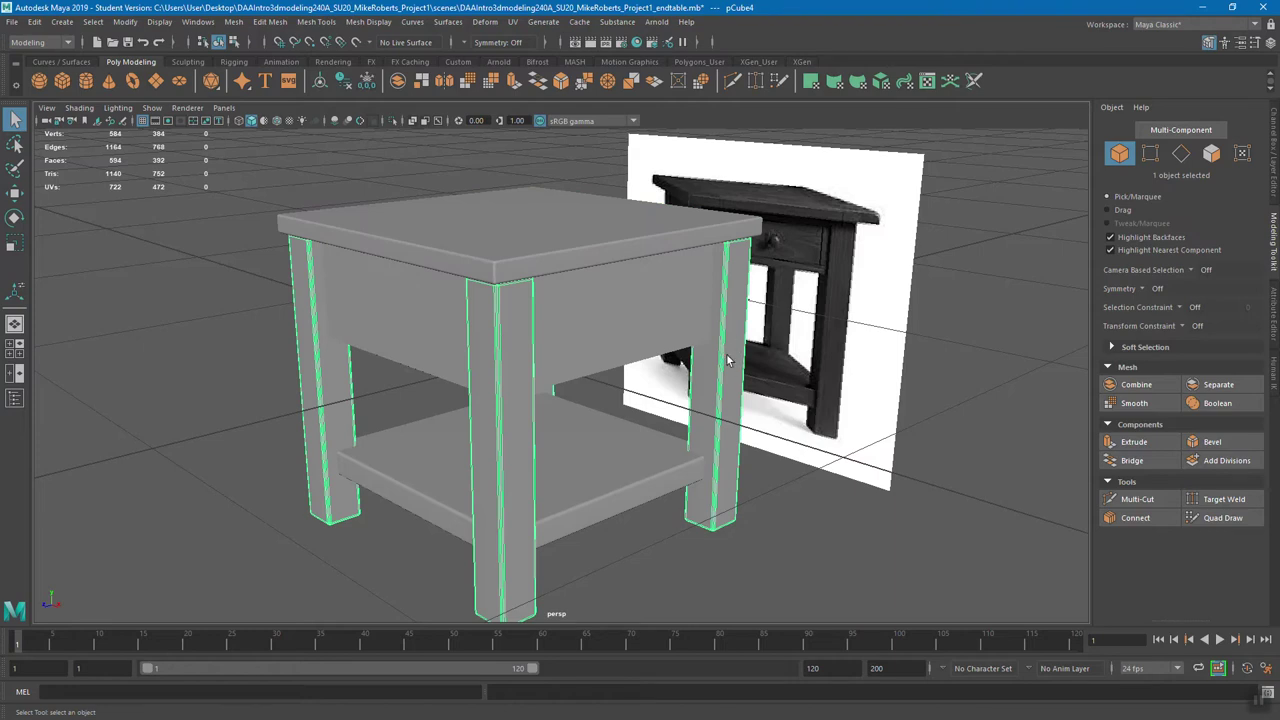
left_click_drag(551, 373, 564, 316, "alt")
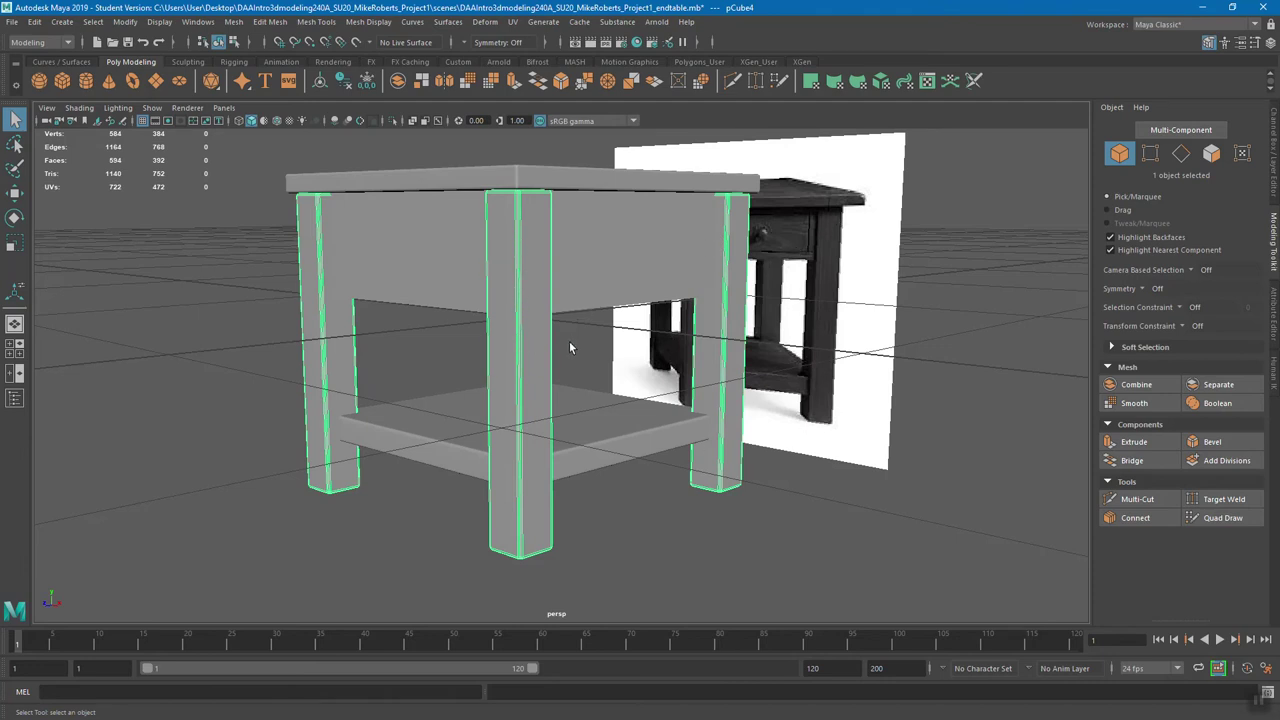
left_click(424, 257)
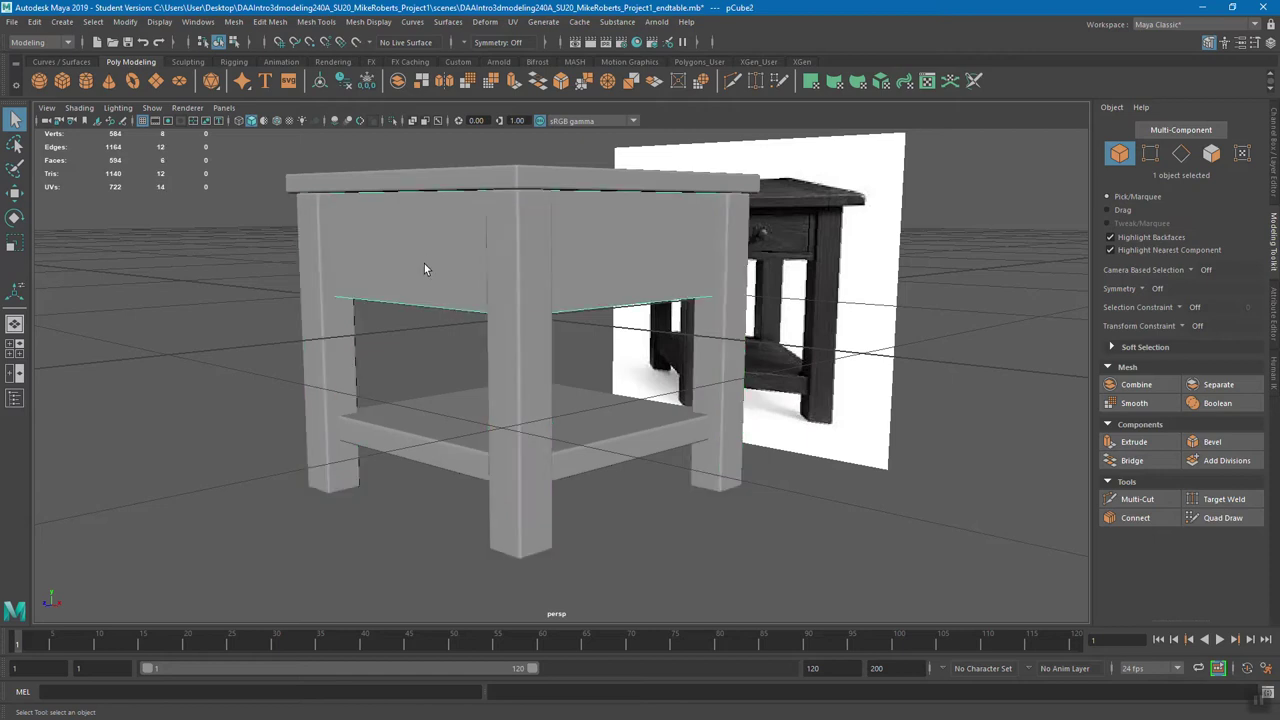
left_click_drag(736, 237, 775, 276, "alt")
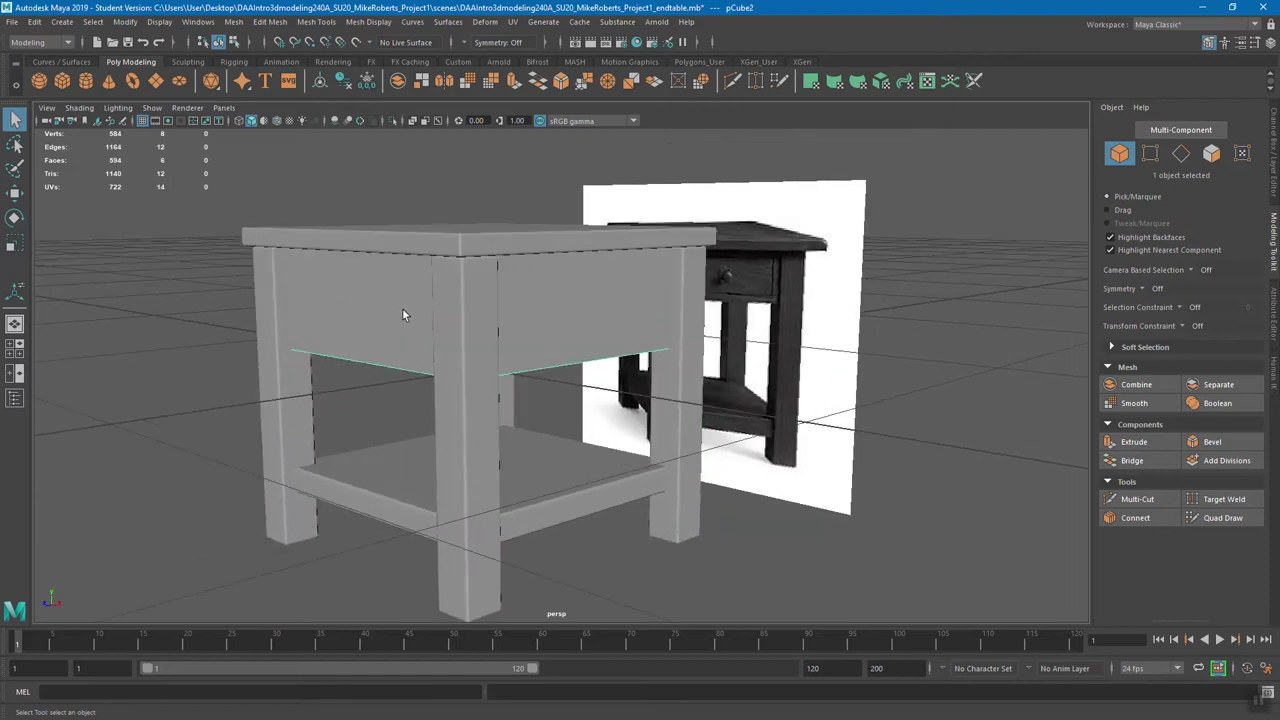
left_click_drag(420, 345, 460, 341, "alt")
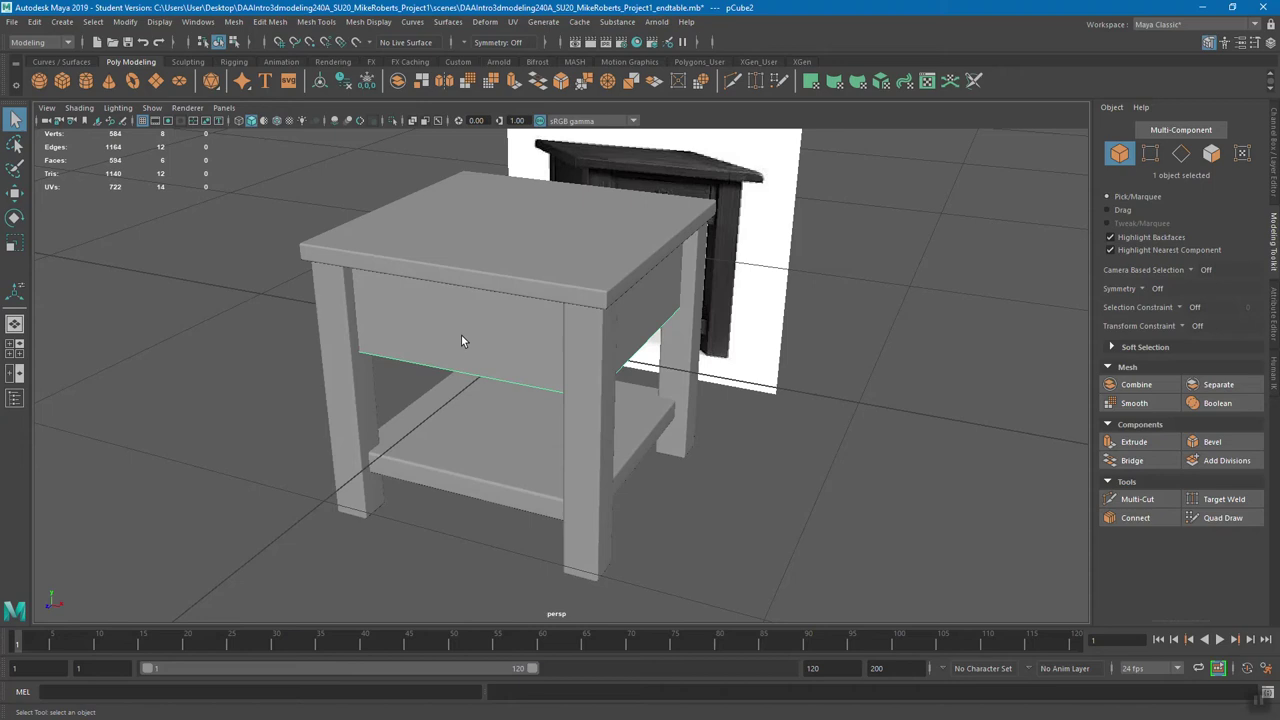
- Hide the selected apron piece from the Display > Hide menu
left_click(162, 23)
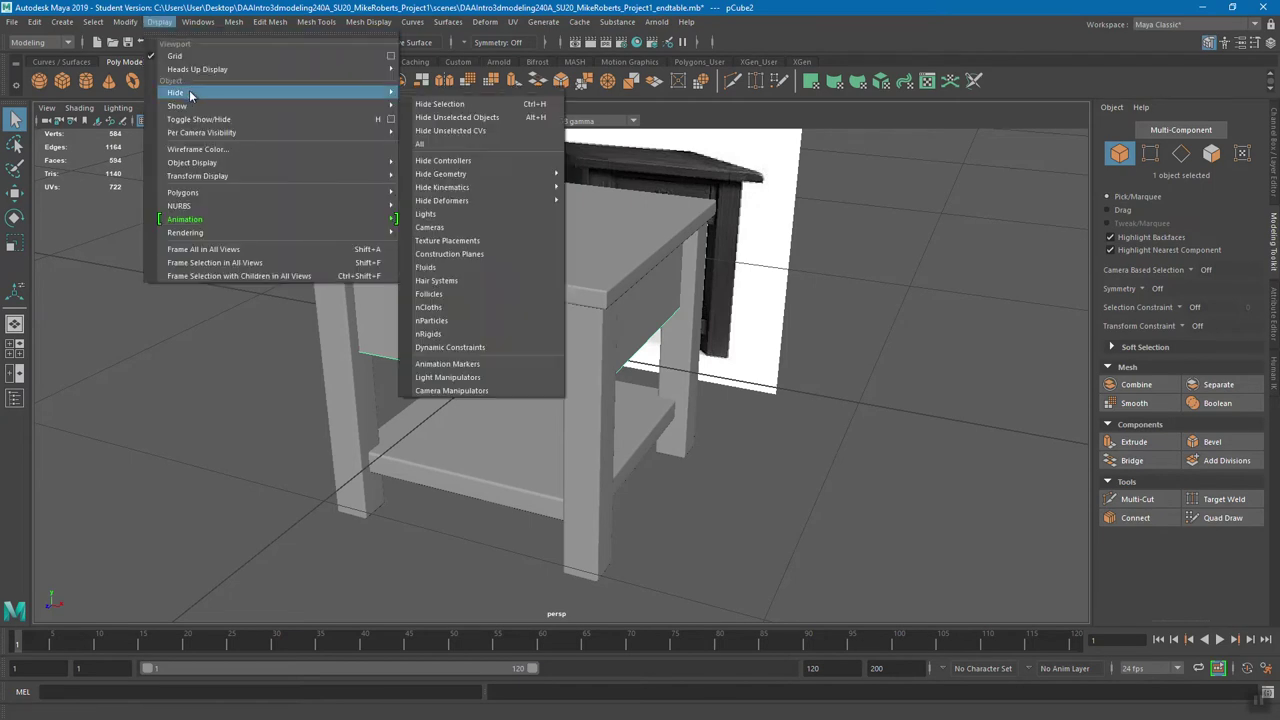
mouse_move(207, 93)
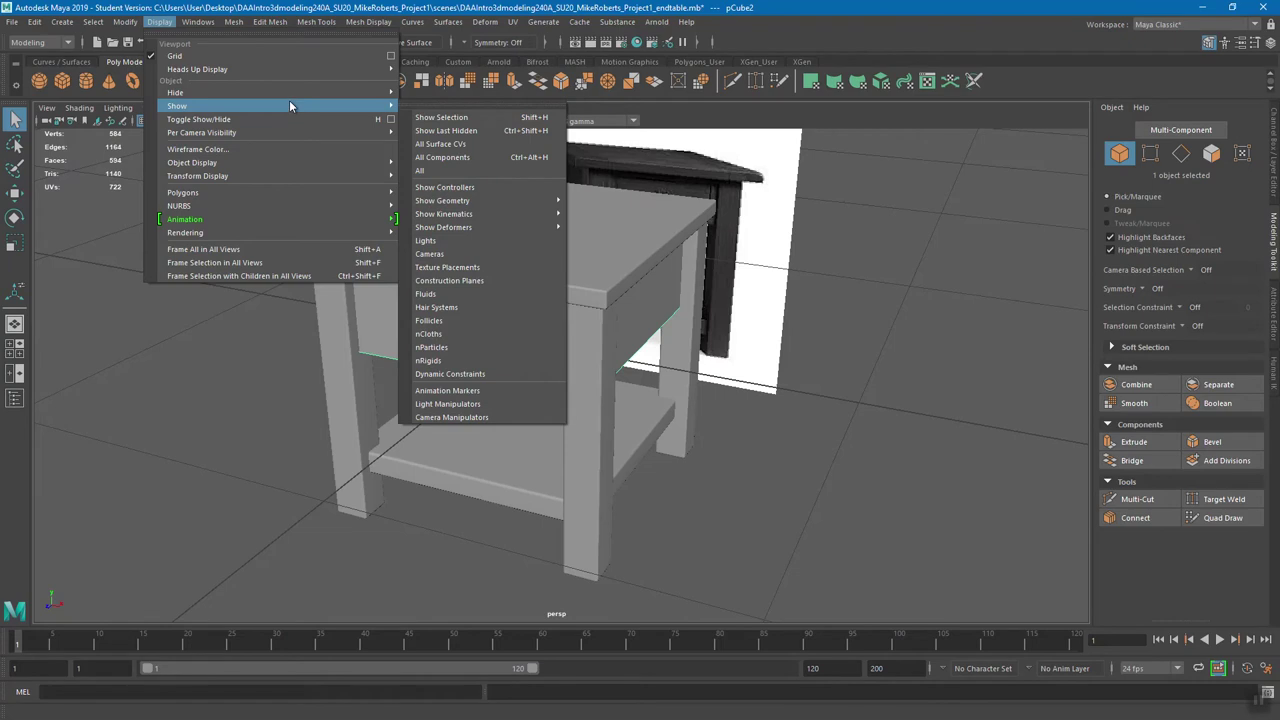
mouse_move(296, 96)
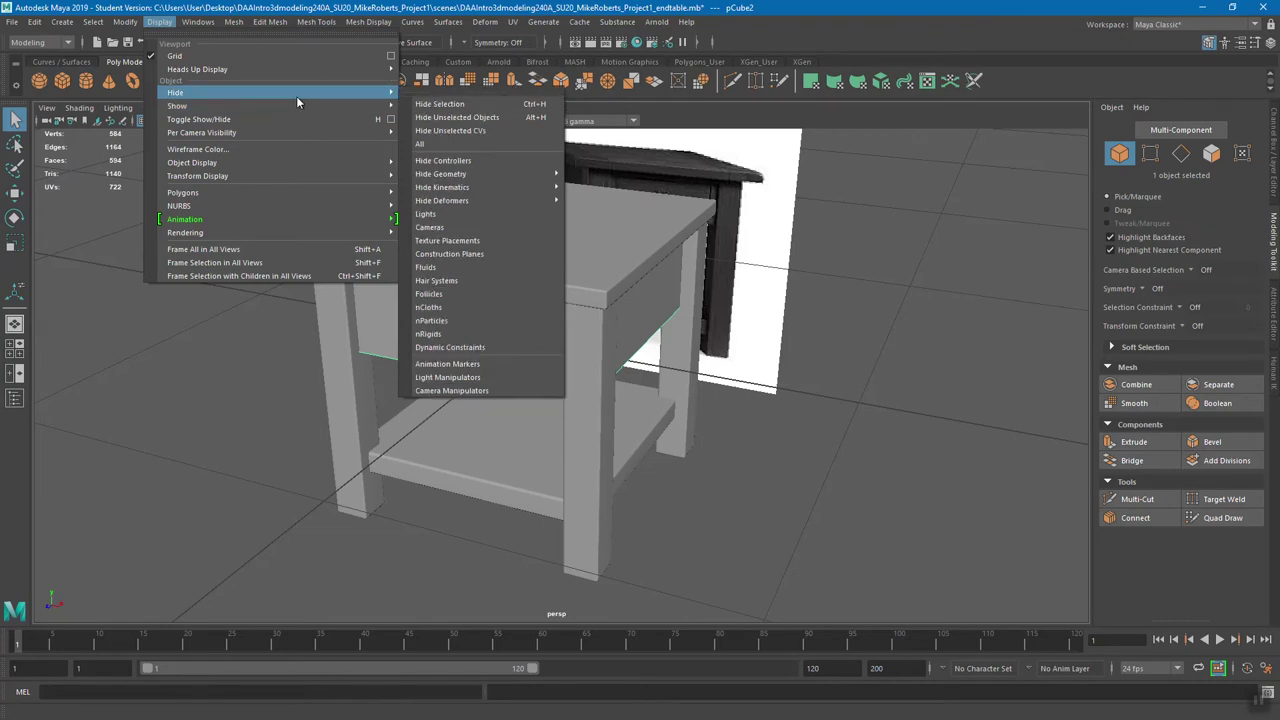
left_click(421, 106)
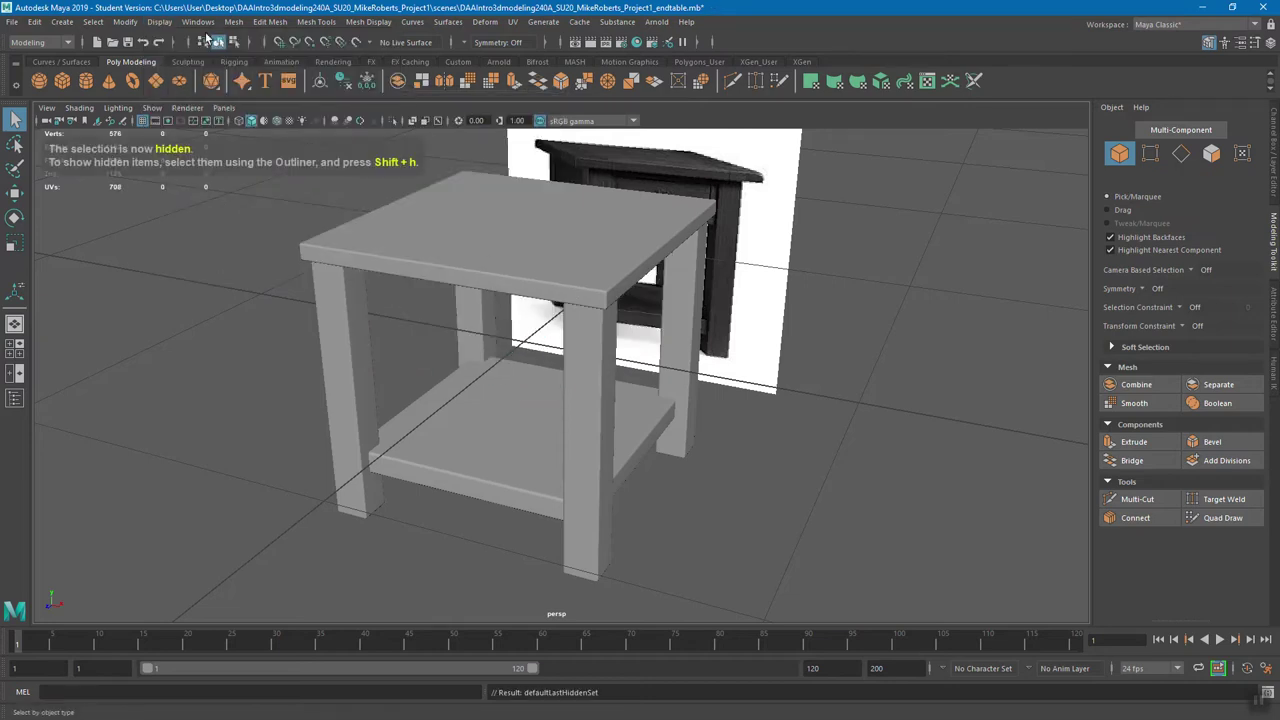
- Use Show Last Hidden to restore the hidden parts, then select the drawer box pCube2
left_click(159, 21)
mouse_move(265, 106)
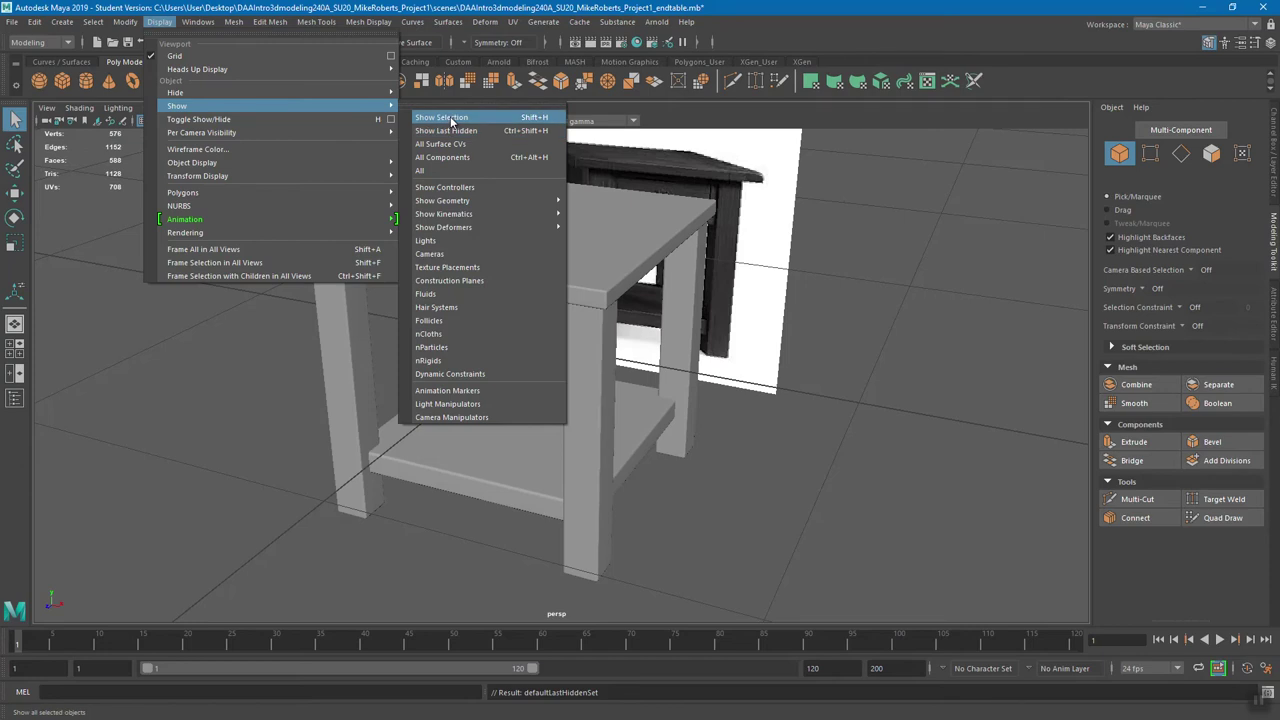
left_click(452, 132)
left_click(491, 323)
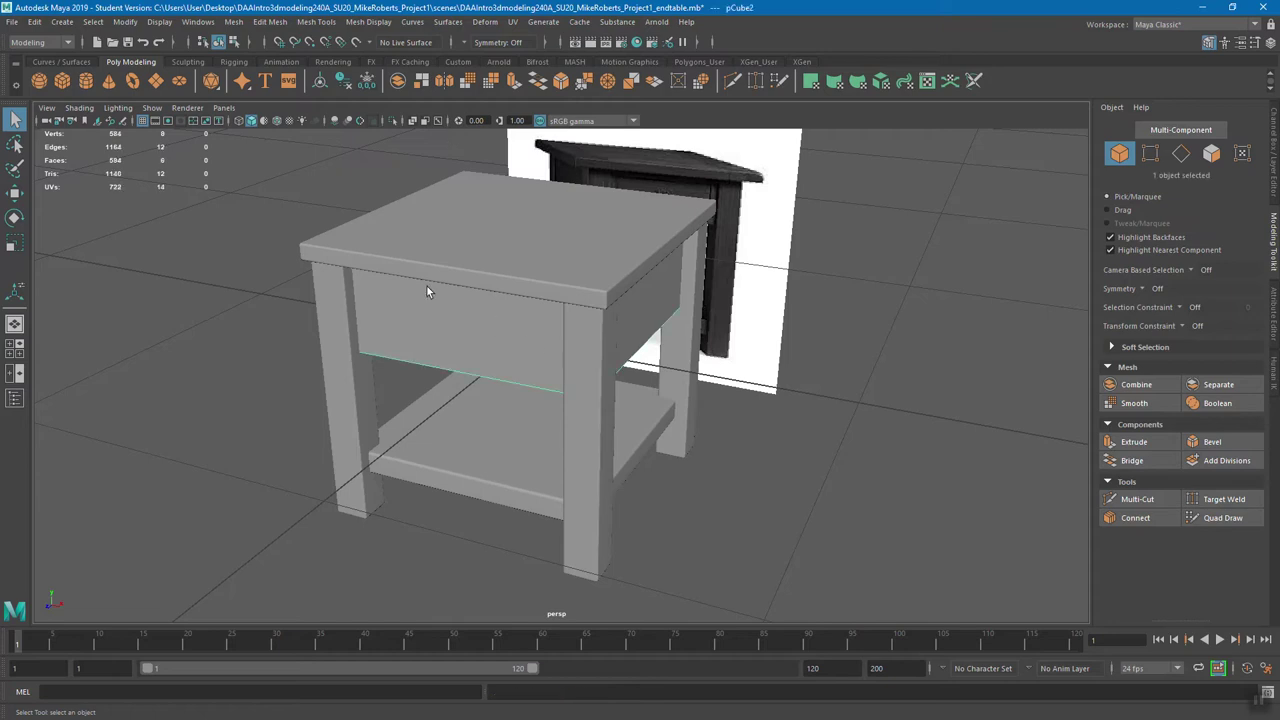
left_click_drag(500, 312, 598, 287, "alt")
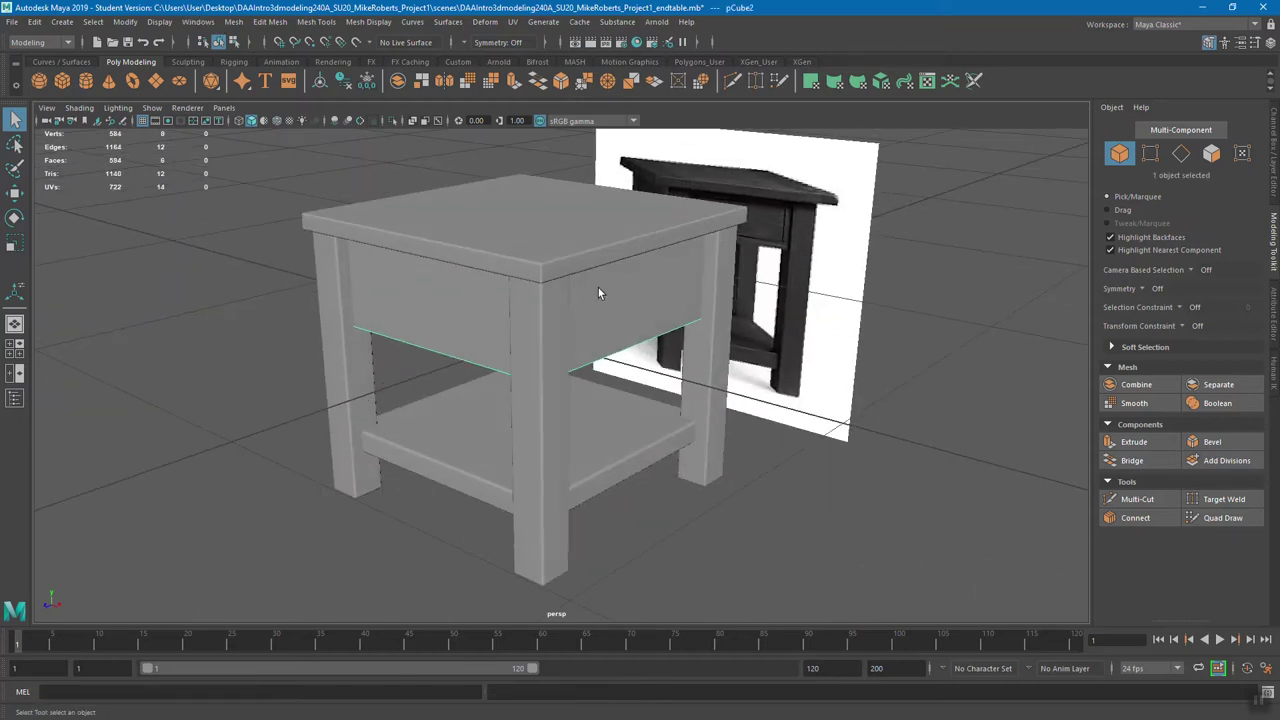
right_click(598, 287)
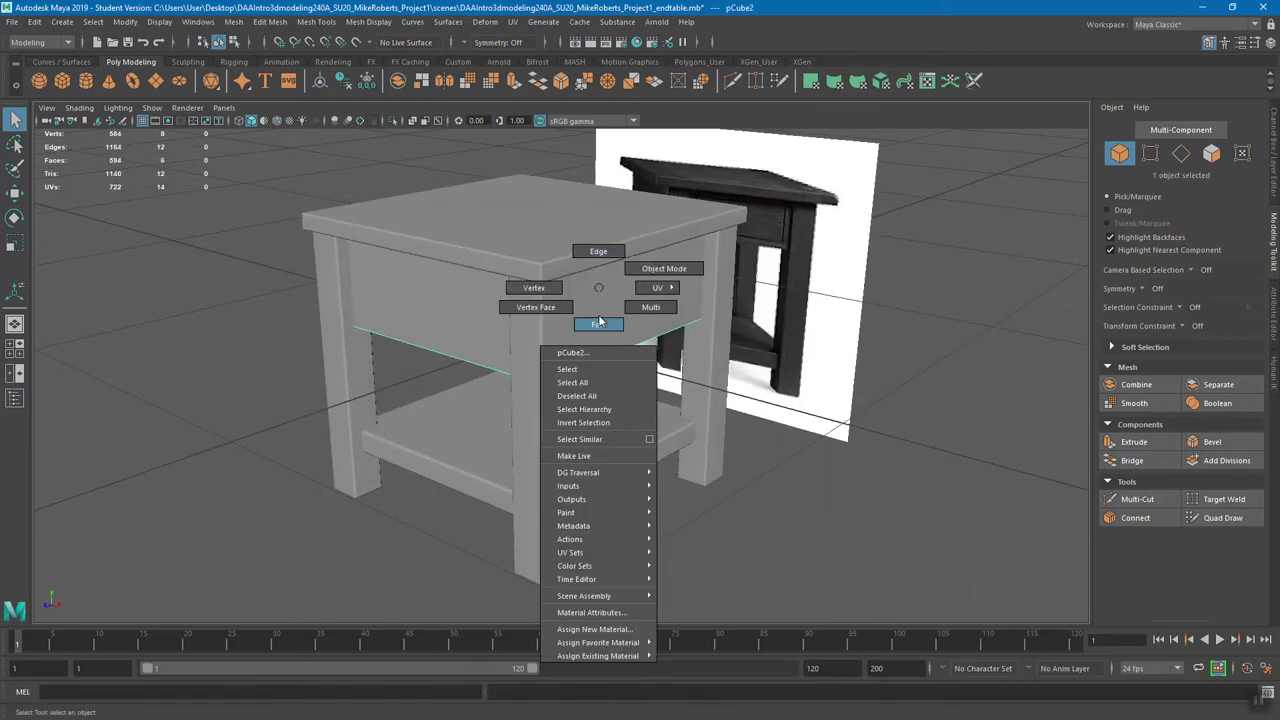
left_click(598, 324)
left_click(628, 298)
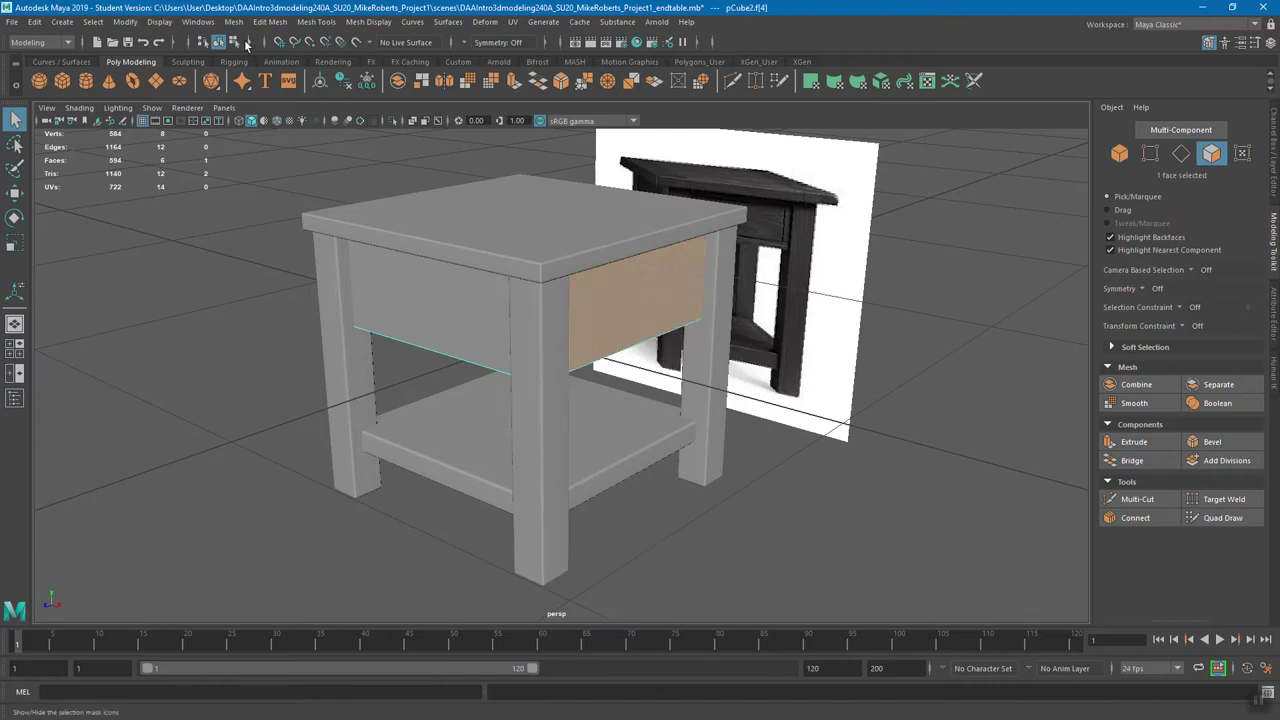
left_click(160, 22)
mouse_move(198, 93)
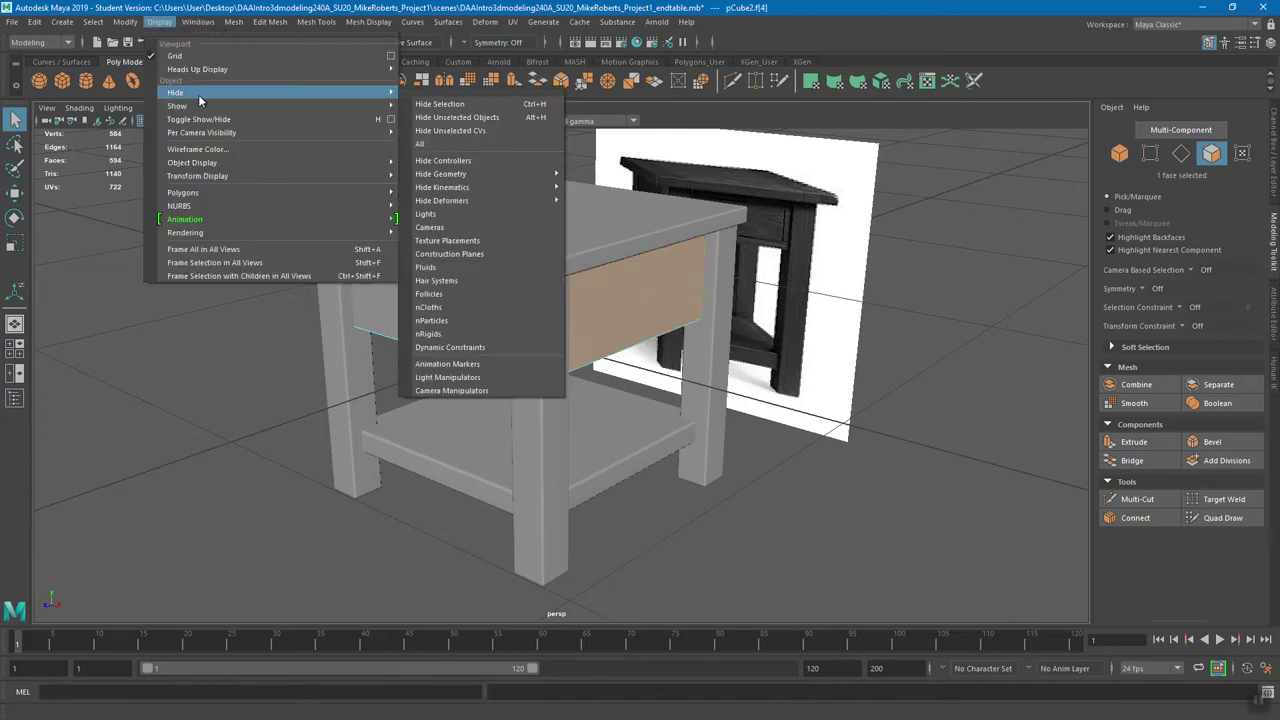
left_click(460, 116)
left_click_drag(560, 295, 666, 286, "alt")
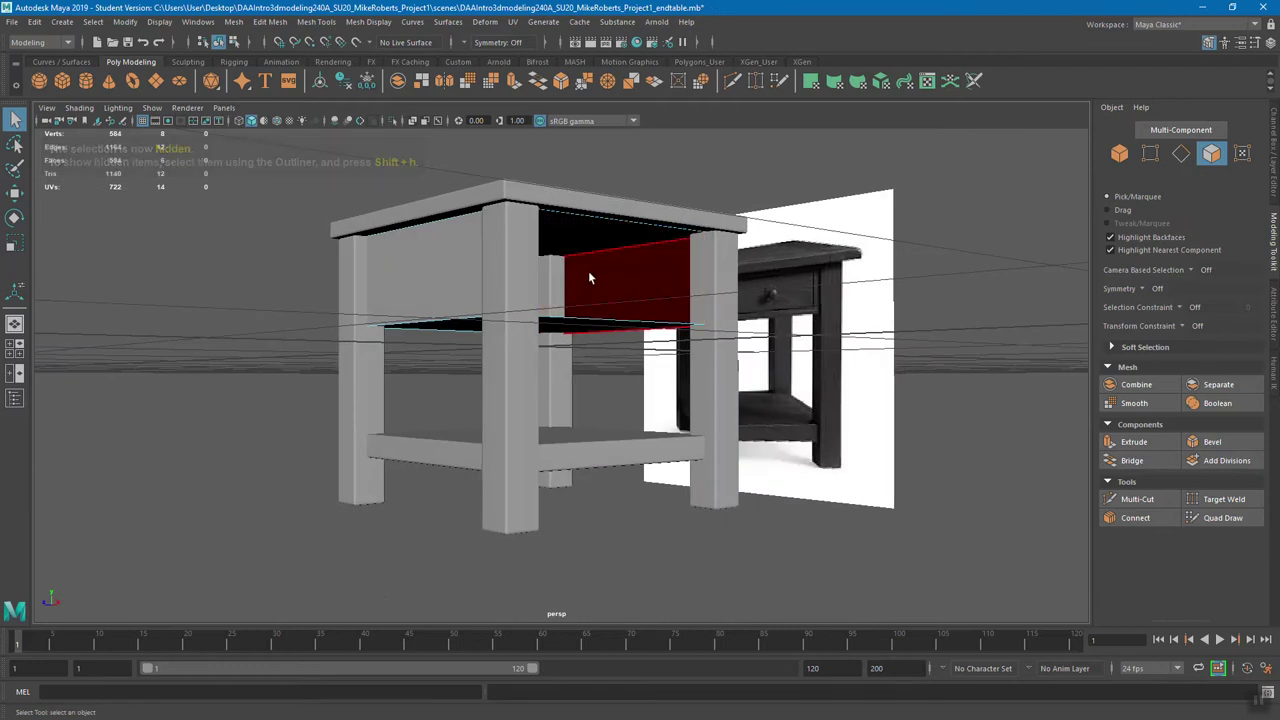
left_click_drag(589, 270, 570, 277, "alt")
left_click(160, 22)
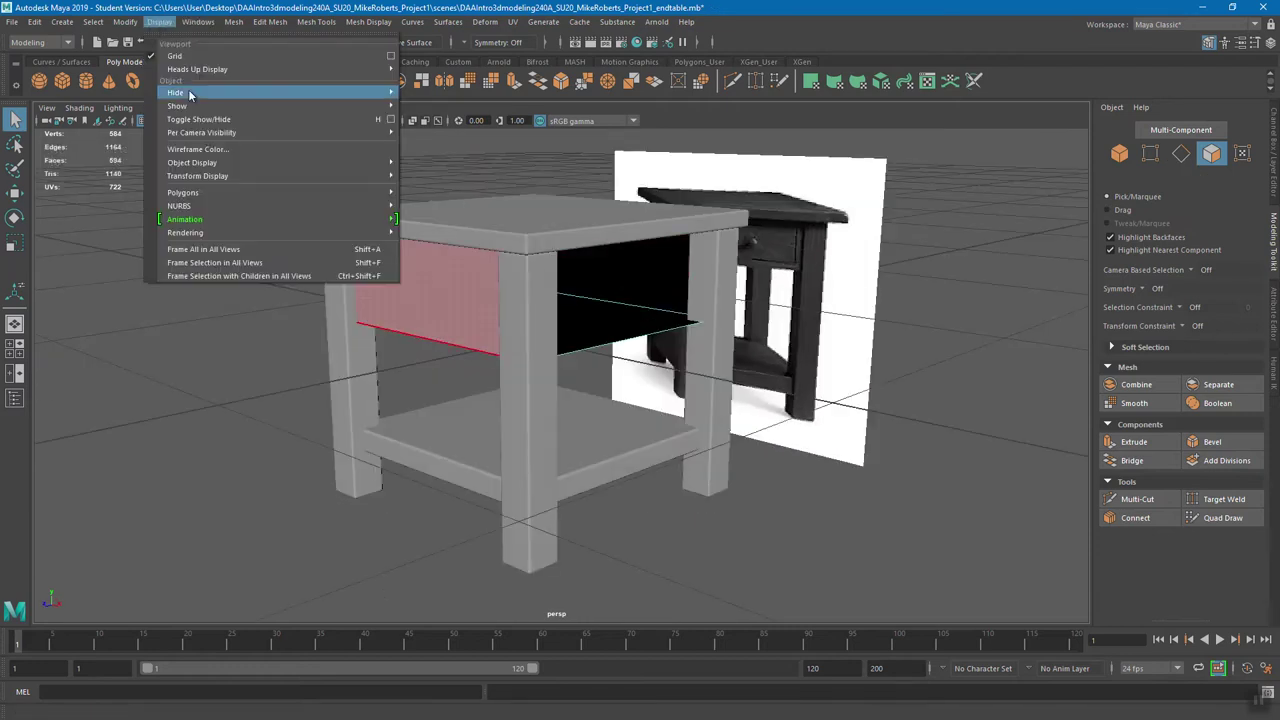
mouse_move(195, 106)
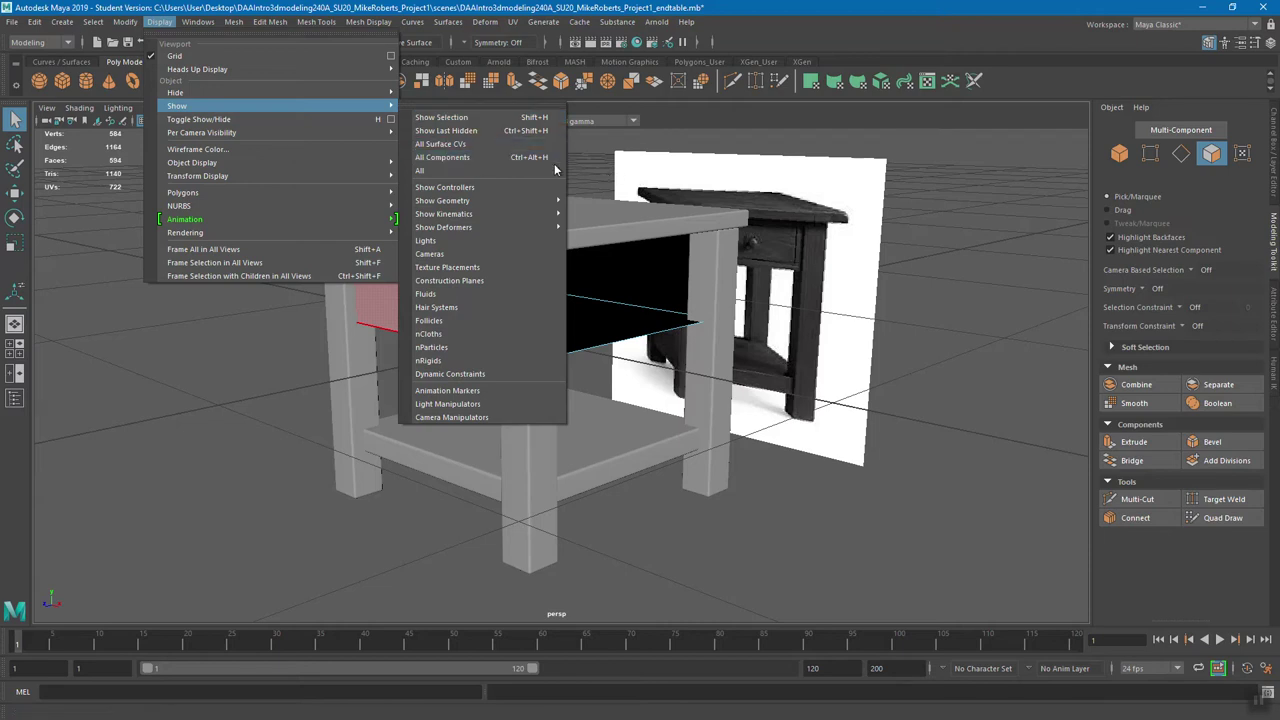
left_click(487, 159)
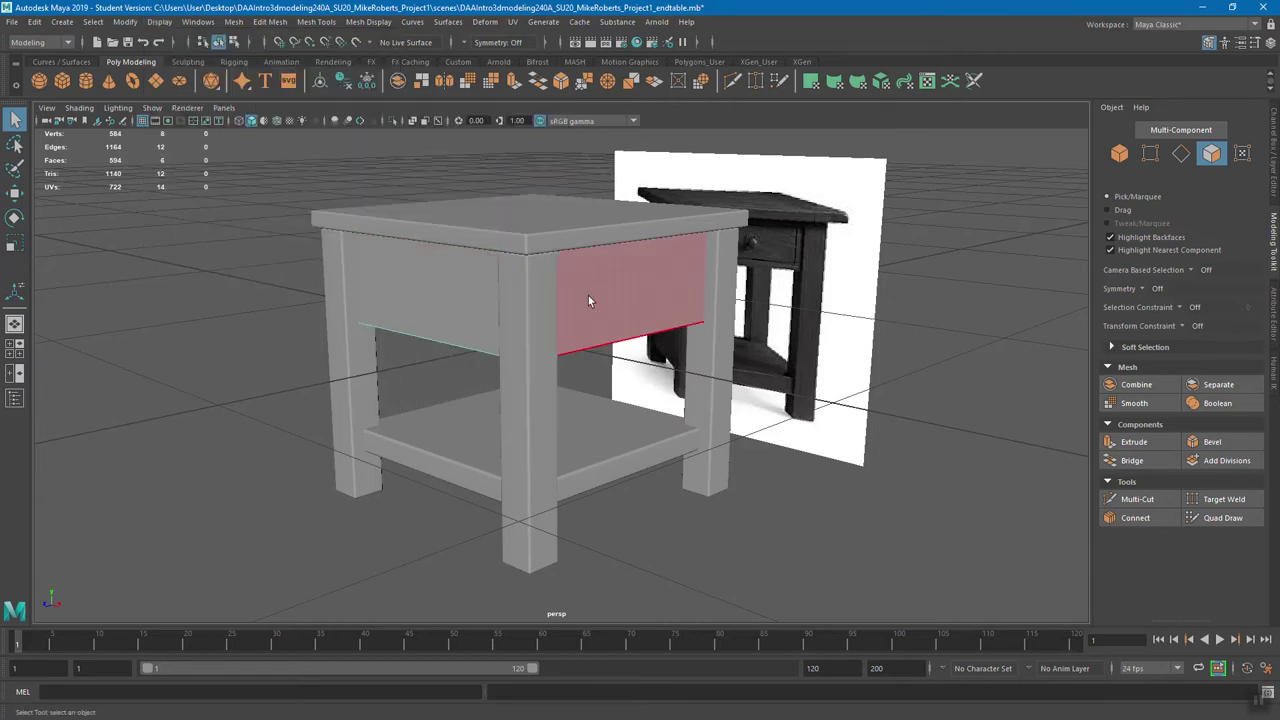
mouse_move(639, 314)
left_mouse_down("alt")
mouse_move(656, 327)
mouse_move(577, 321)
mouse_move(638, 318)
left_mouse_up("alt")
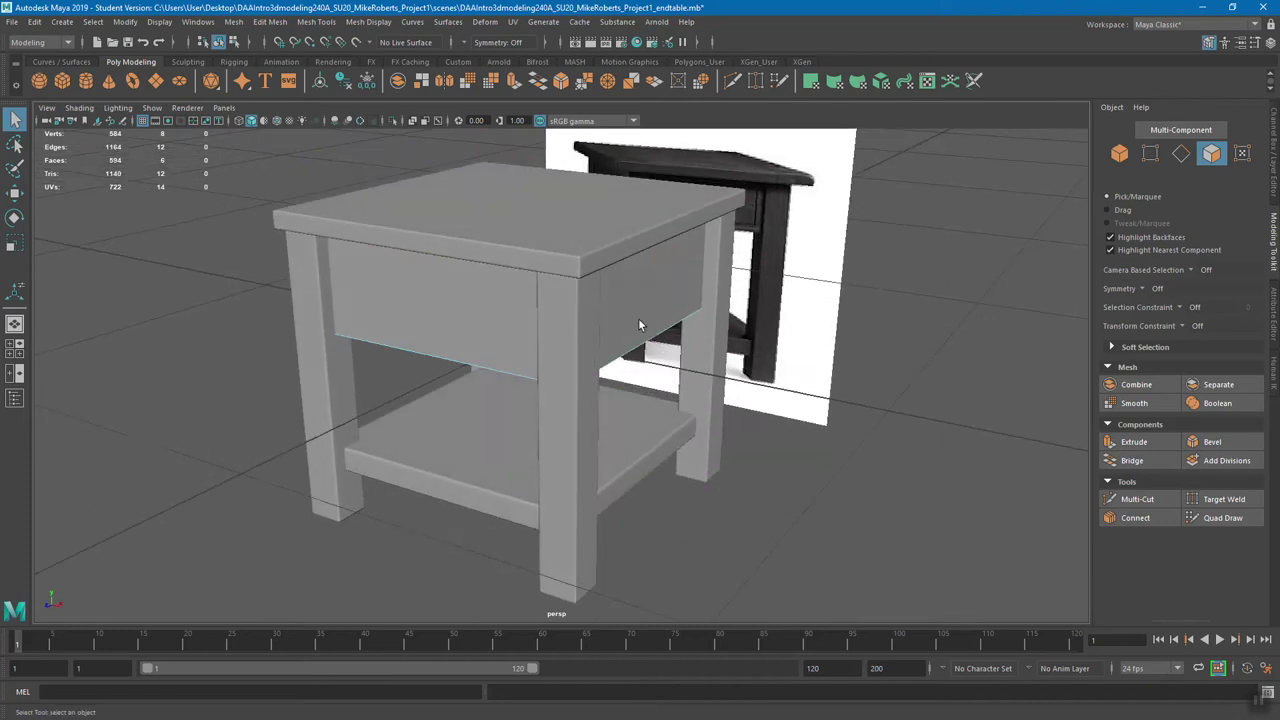
right_click(452, 289)
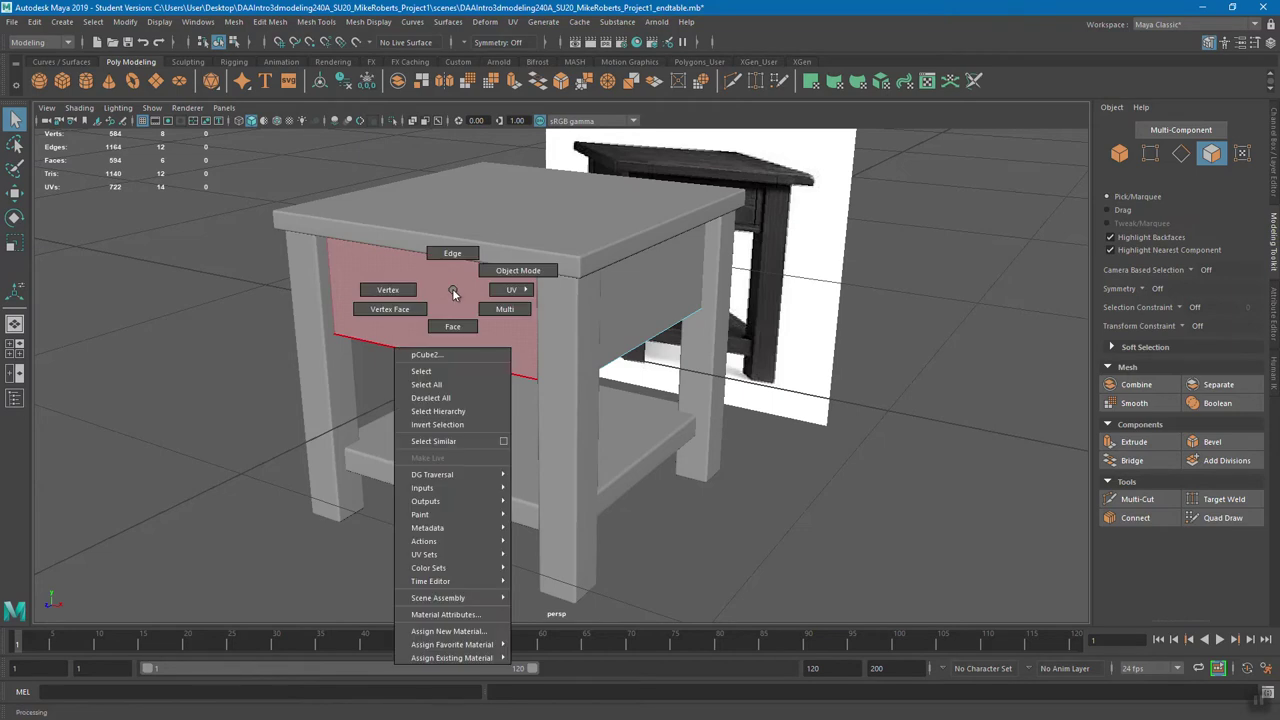
left_click(472, 282)
left_click(950, 190)
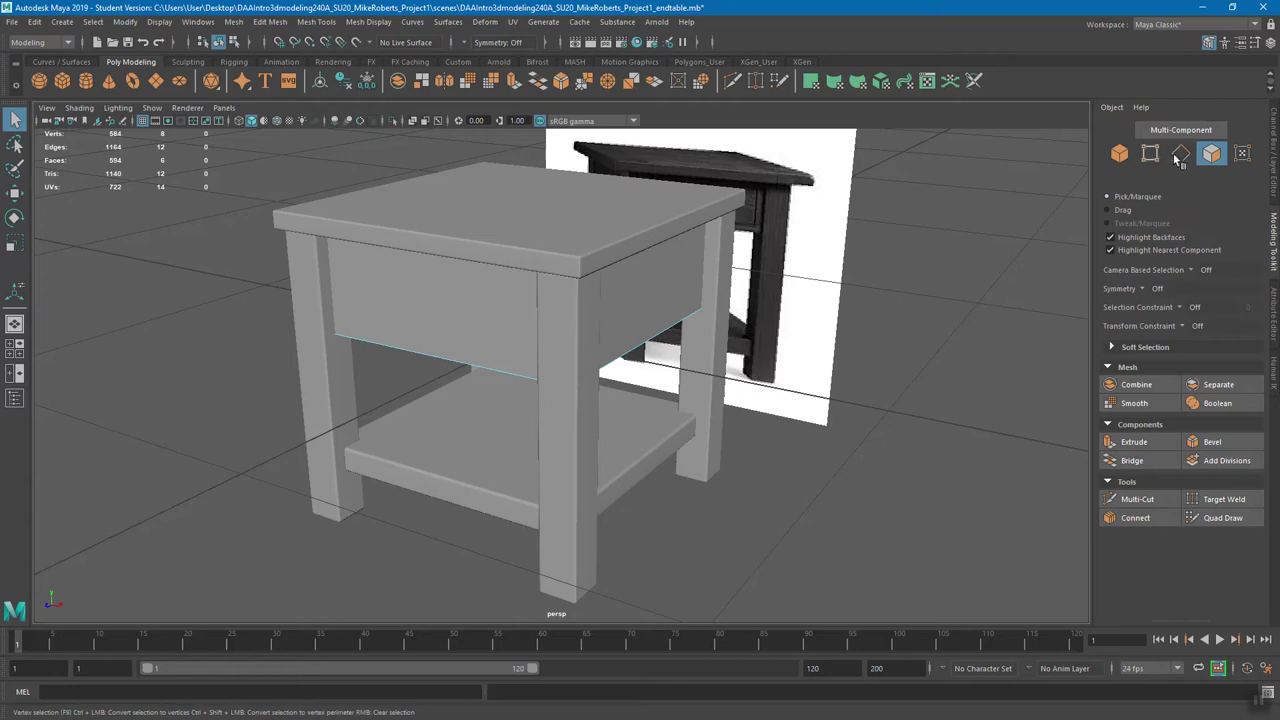
left_click_drag(474, 315, 491, 303, "alt")
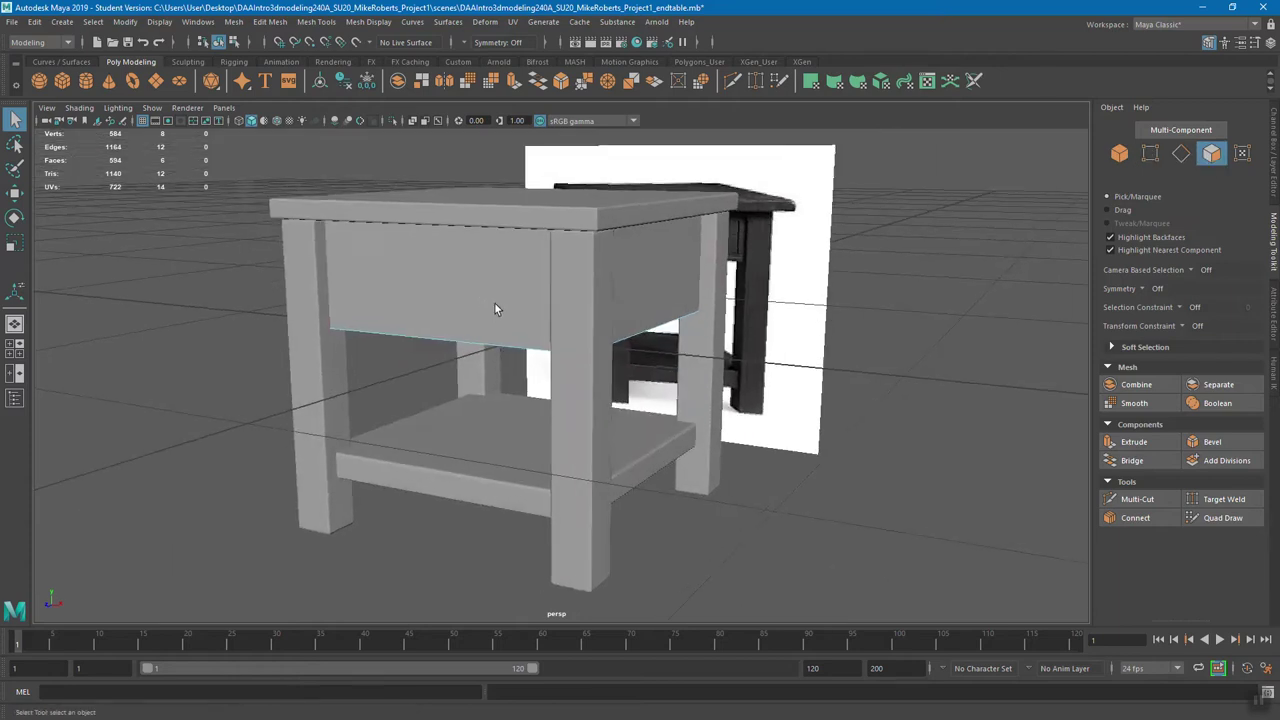
middle_click_drag(491, 303, 587, 291, "alt")
mouse_move(587, 291)
left_mouse_down("alt")
mouse_move(560, 286)
mouse_move(571, 289)
left_mouse_up("alt")
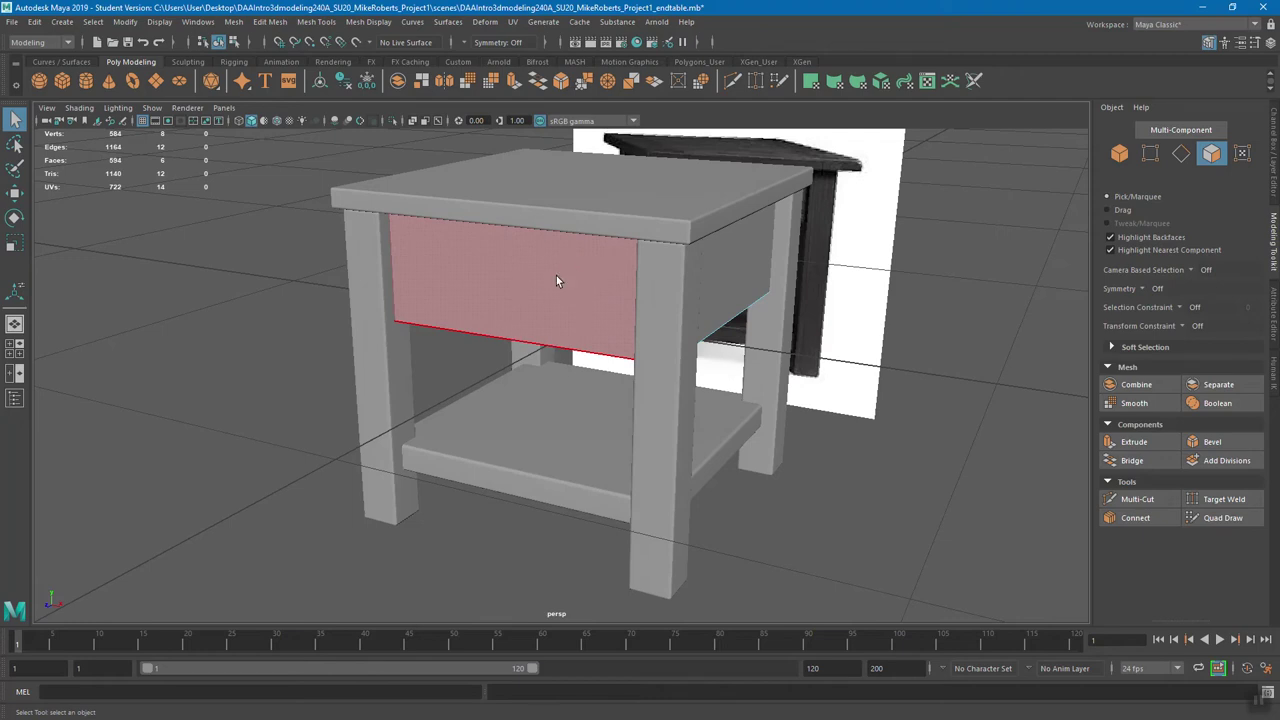
right_click(557, 280)
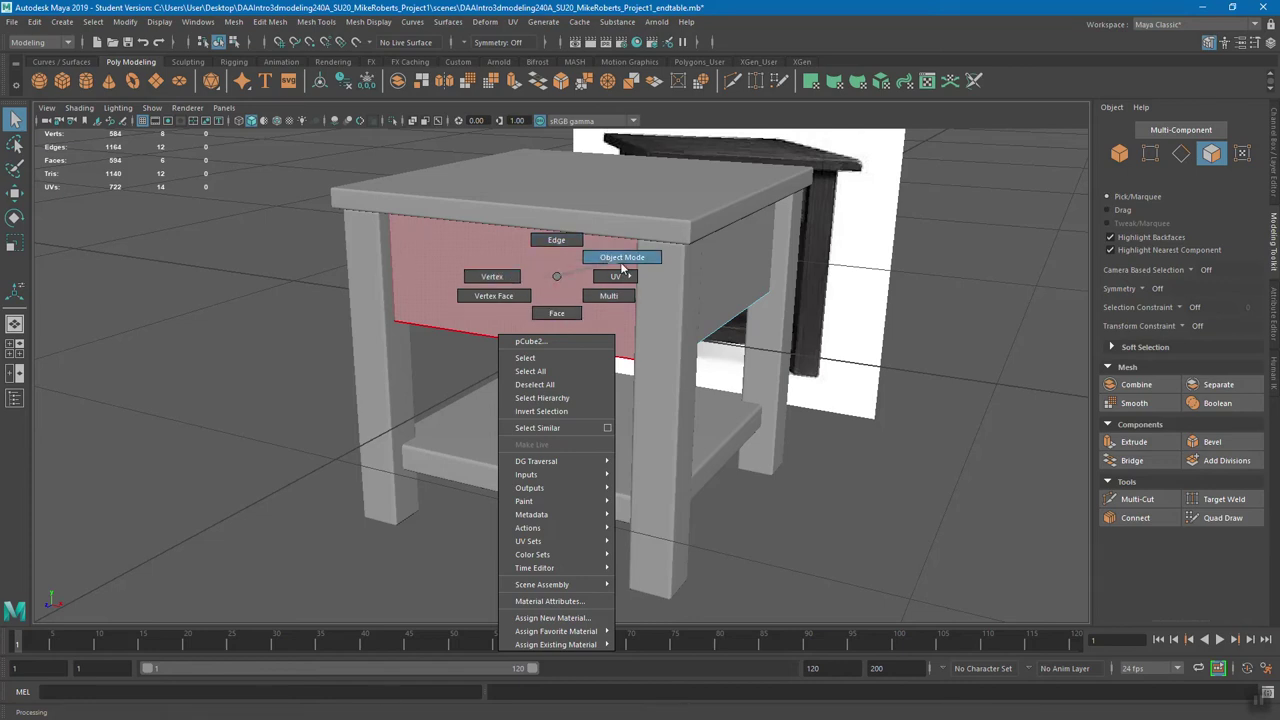
mouse_move(622, 264)
right_mouse_down()
mouse_move(614, 274)
mouse_move(614, 258)
right_mouse_up()
left_click_drag(689, 374, 650, 335, "alt")
left_click(159, 21)
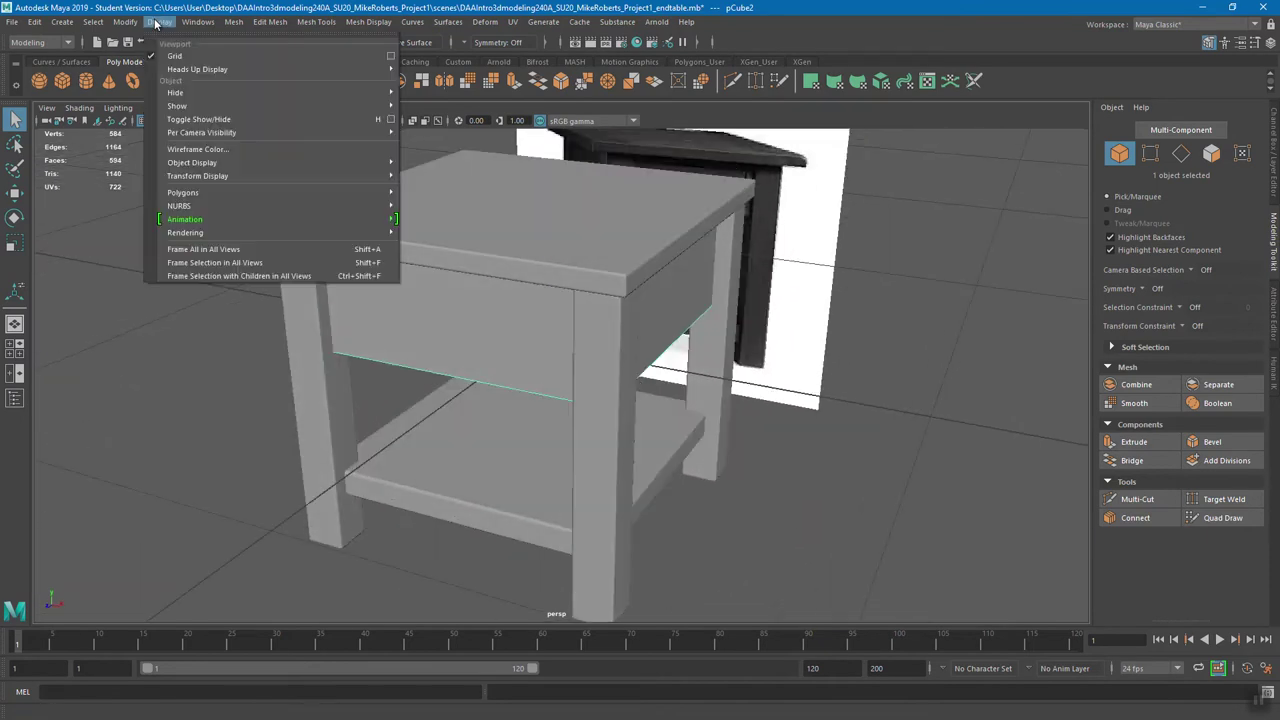
mouse_move(194, 95)
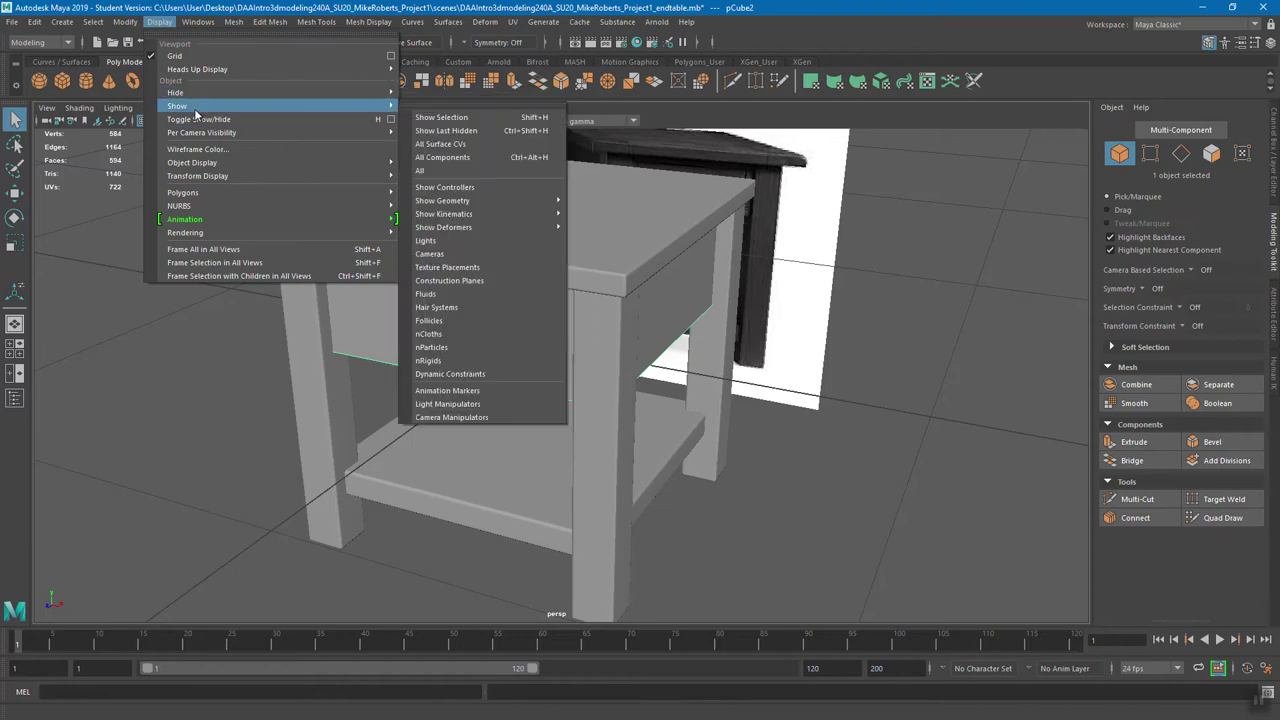
left_click(836, 356)
left_click_drag(836, 356, 788, 357, "alt")
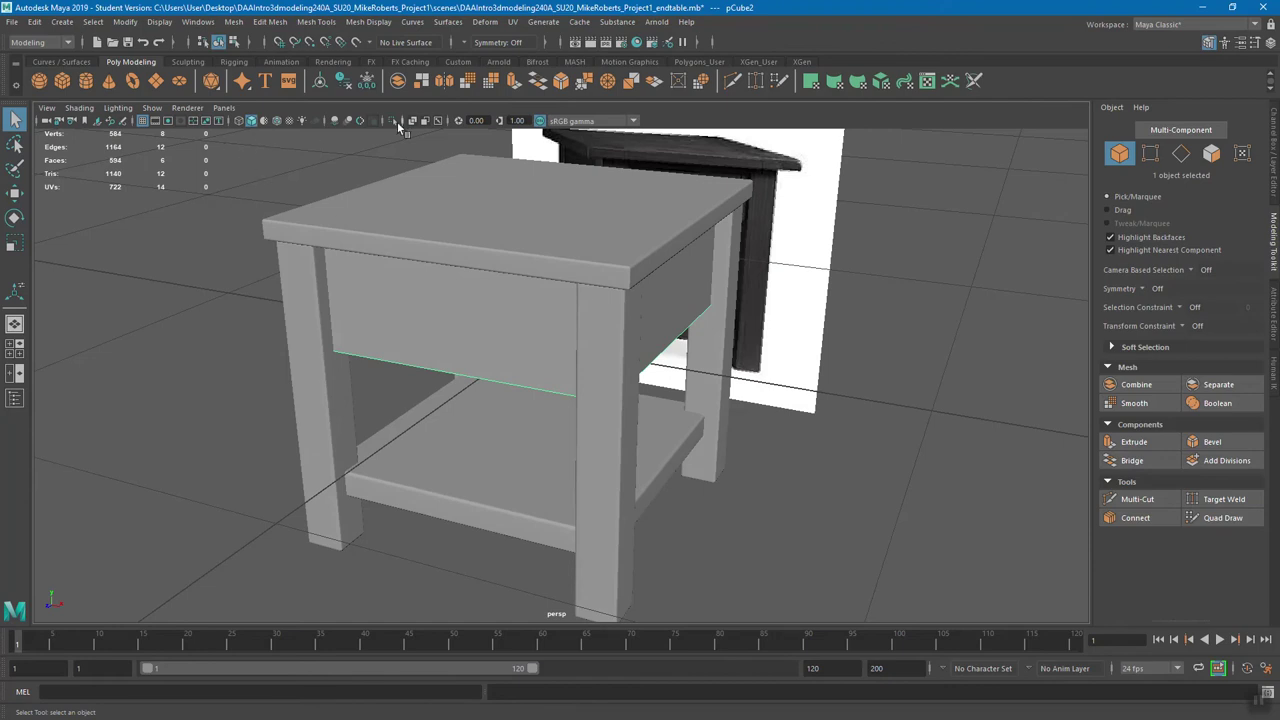
left_click(152, 108)
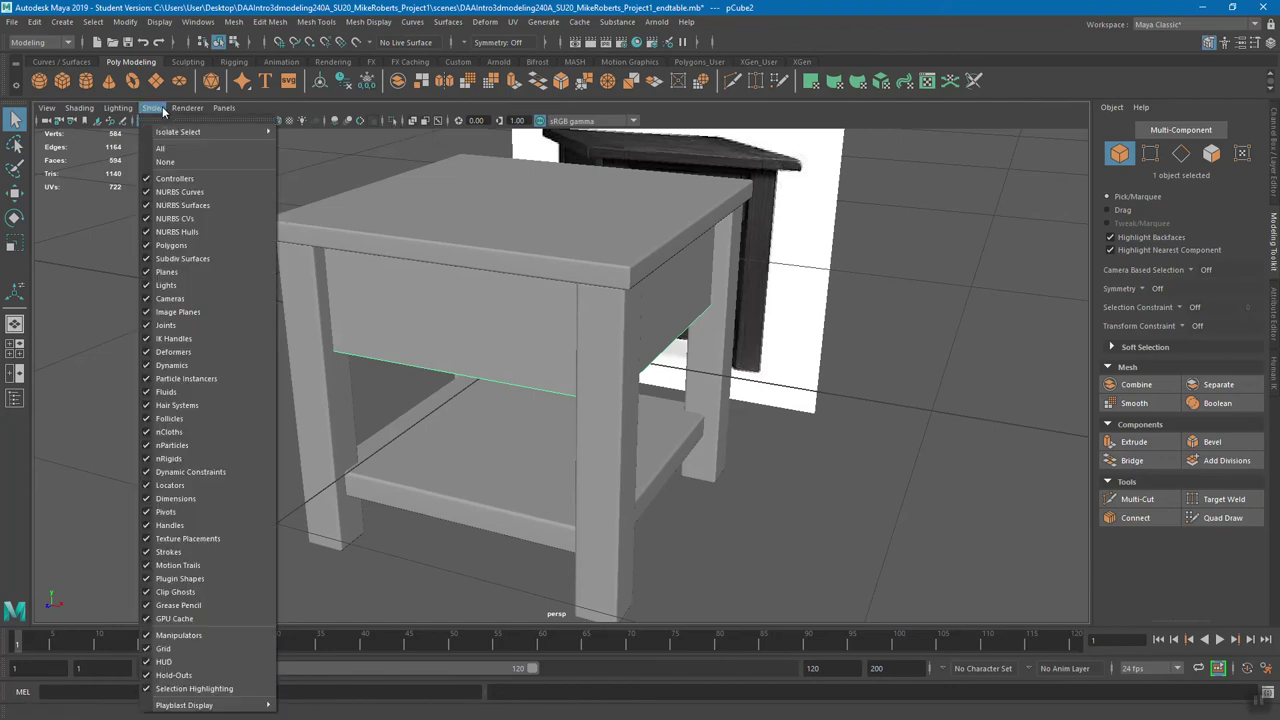
mouse_move(179, 133)
left_click_drag(729, 284, 714, 271, "alt")
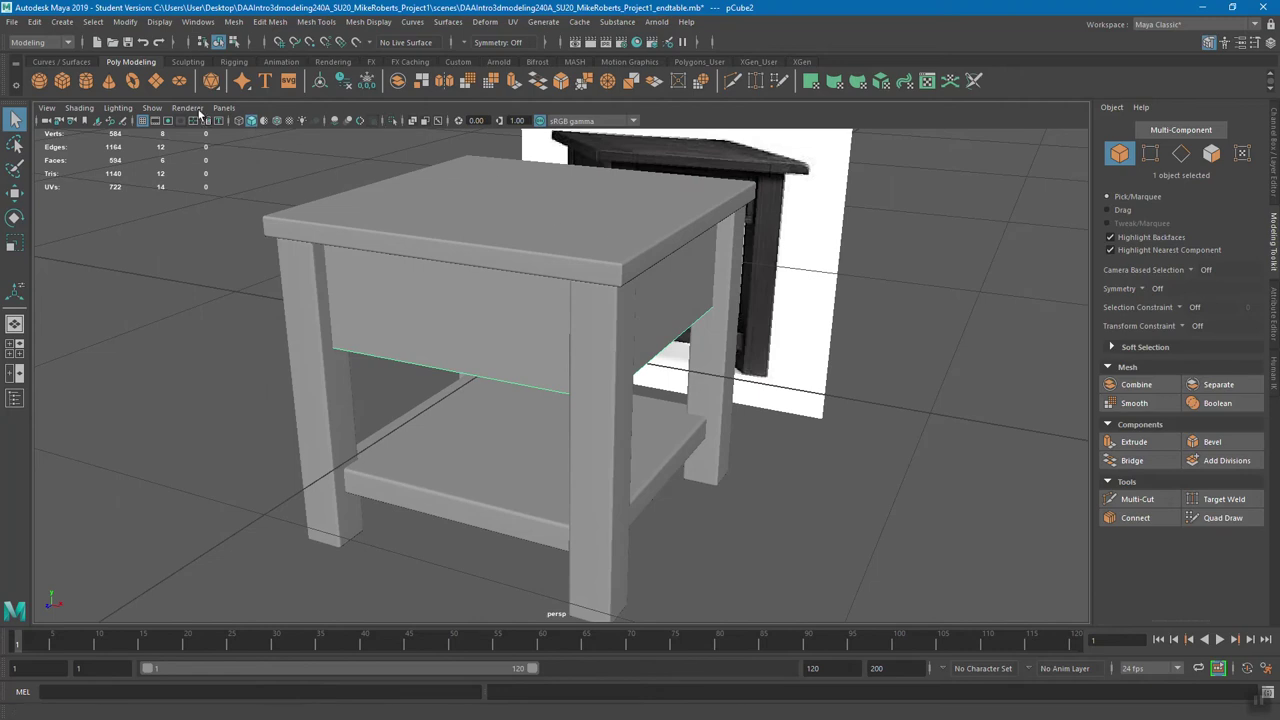
left_click(153, 108)
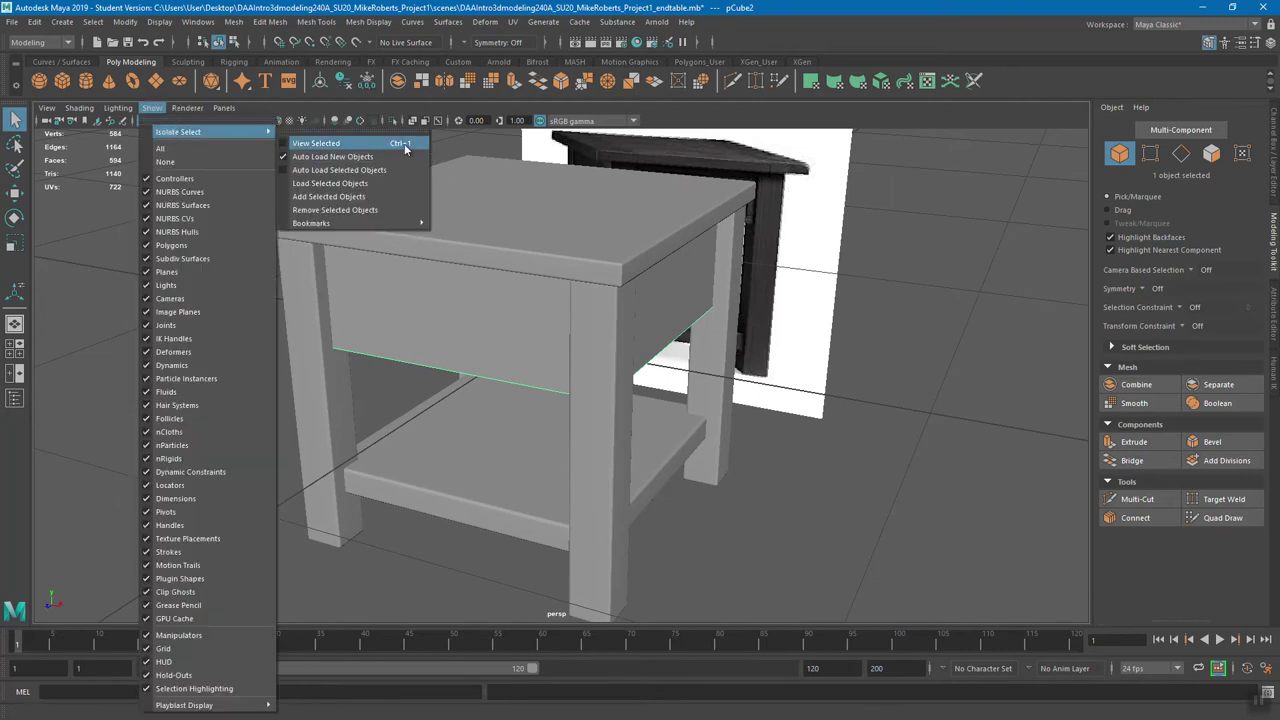
left_click_drag(702, 278, 519, 178, "alt")
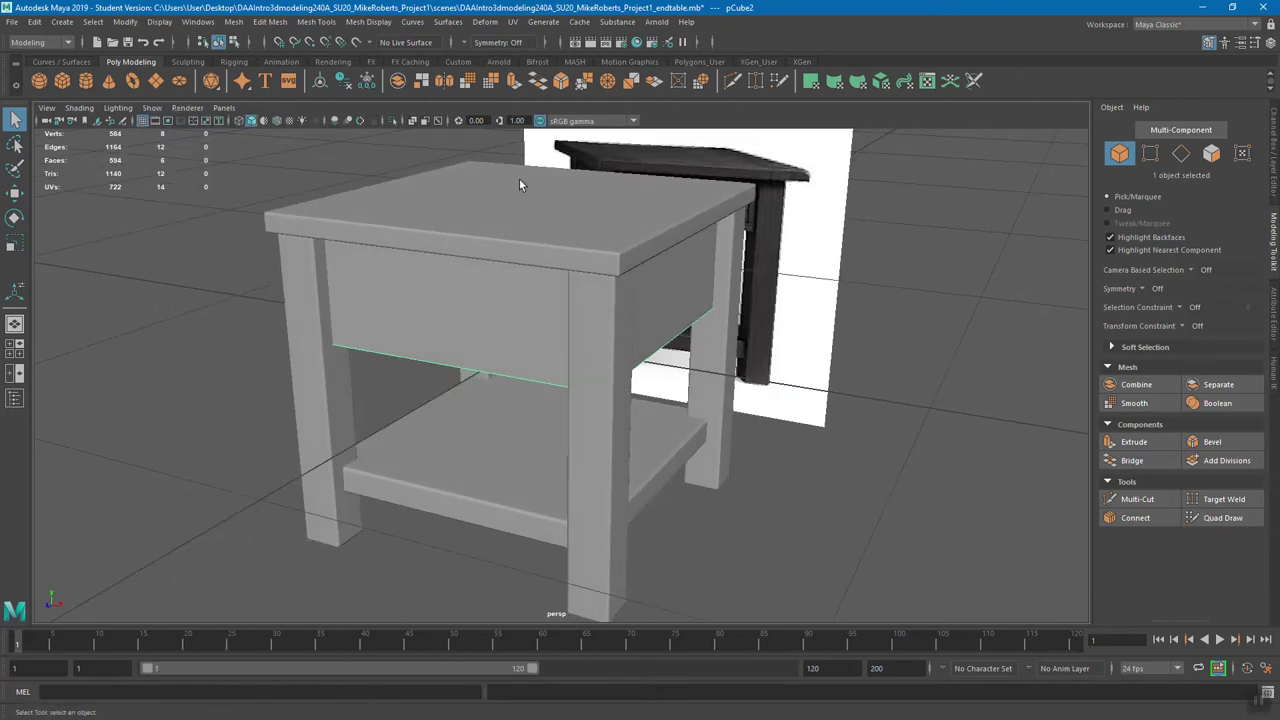
left_click(393, 122)
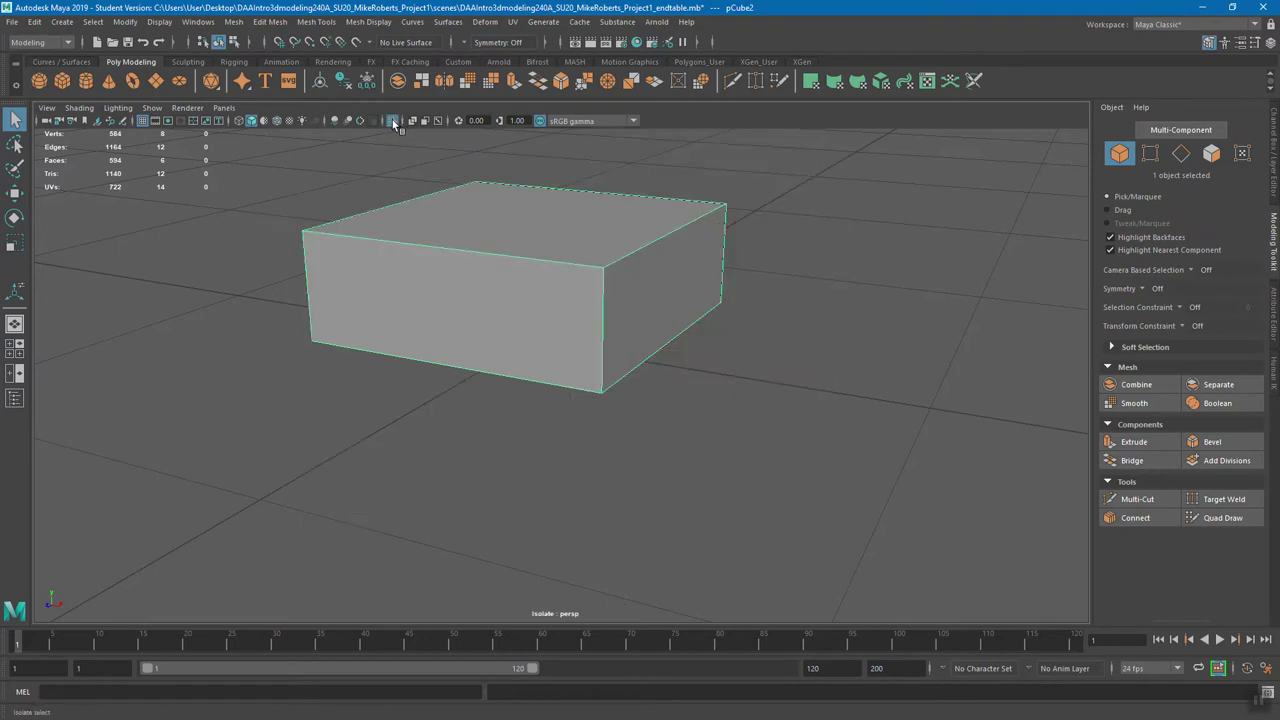
left_click_drag(566, 233, 600, 254, "alt")
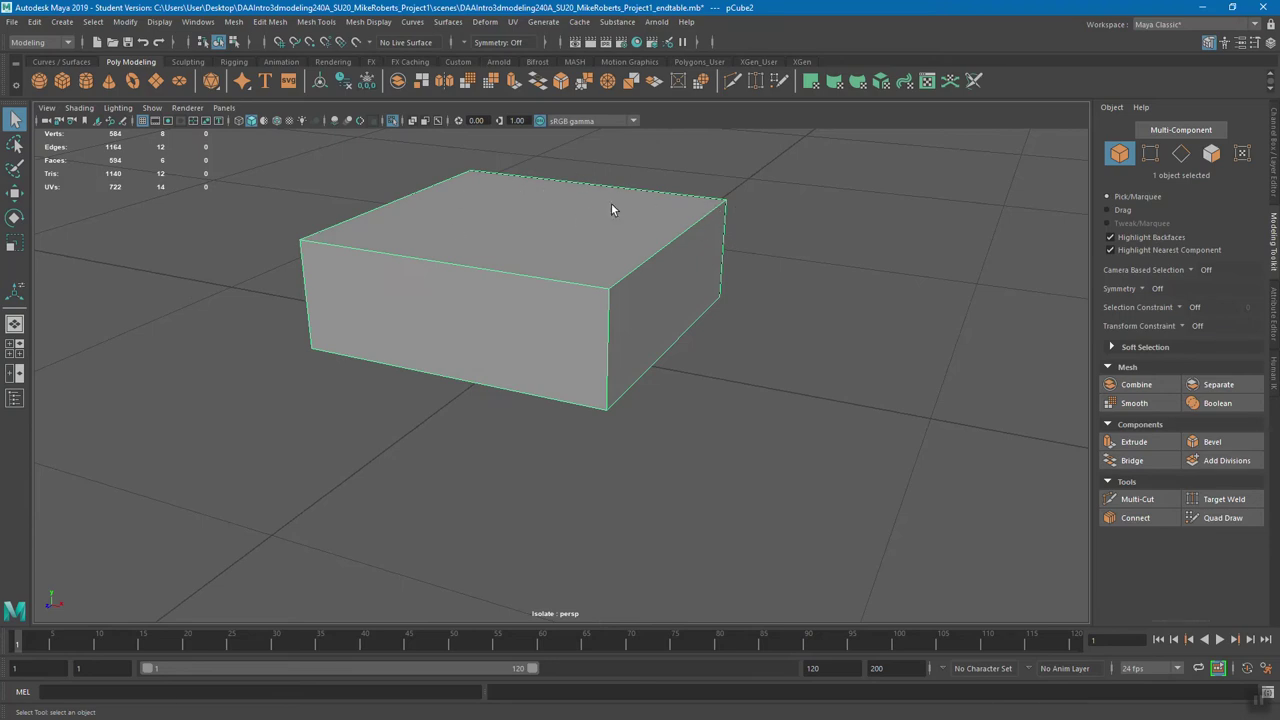
left_click(393, 121)
left_click_drag(729, 282, 630, 268, "alt")
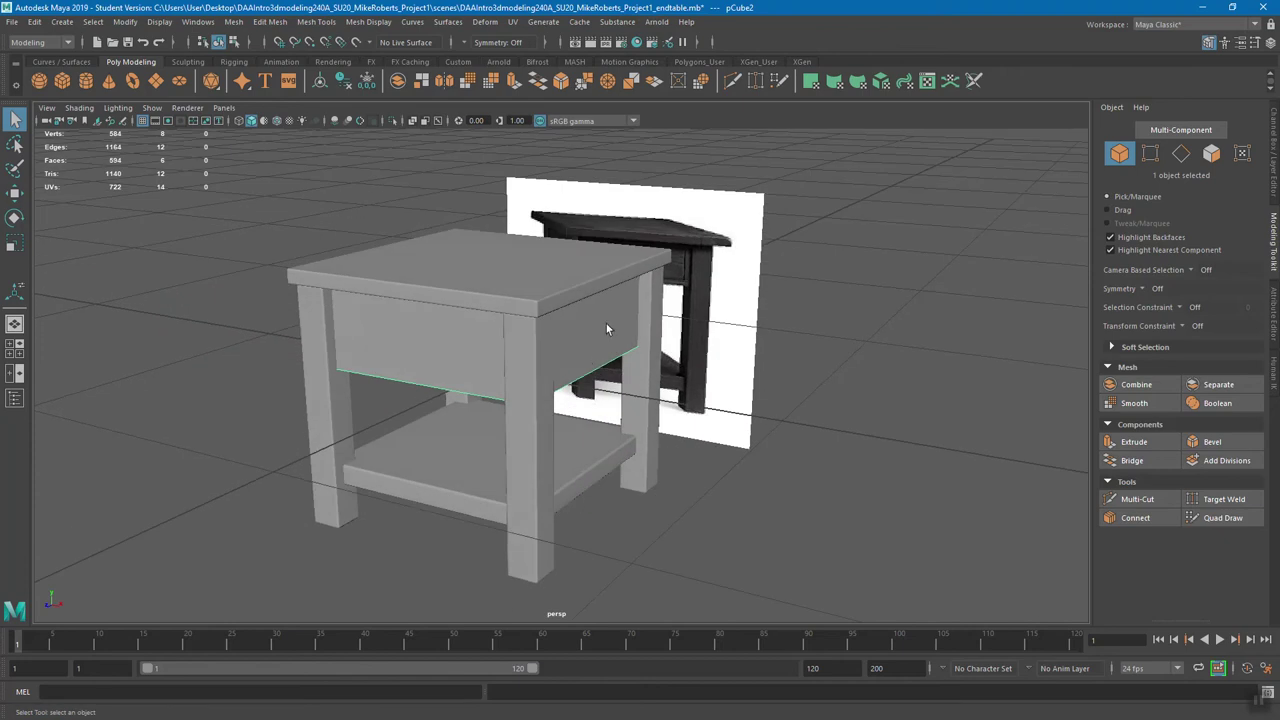
right_click_drag(606, 329, 635, 315)
- Add the reference image plane to the drawer box selection
left_click(740, 197, "shift")
left_click_drag(797, 306, 838, 207, "alt")
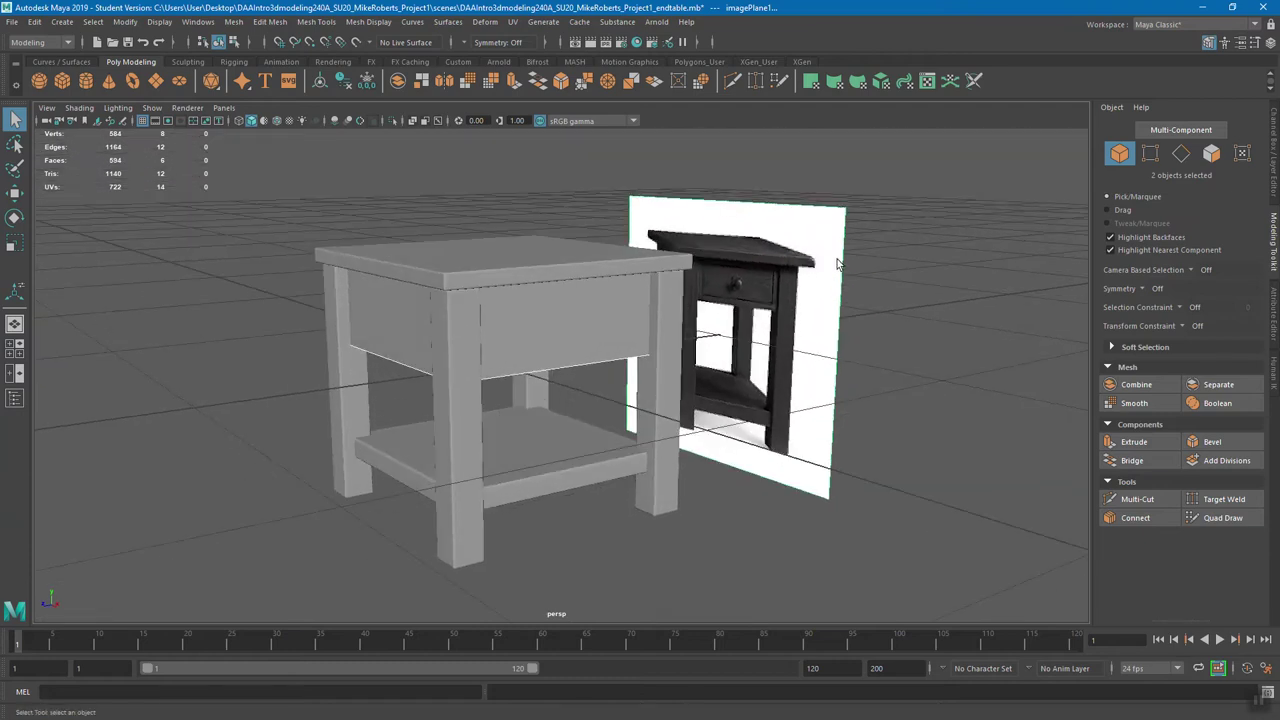
left_click(834, 214, "shift")
left_click(832, 210, "shift")
left_click(832, 210, "shift")
left_click(832, 212, "shift")
left_click_drag(726, 347, 787, 318, "alt")
left_click(803, 201, "shift")
left_click(803, 201, "shift")
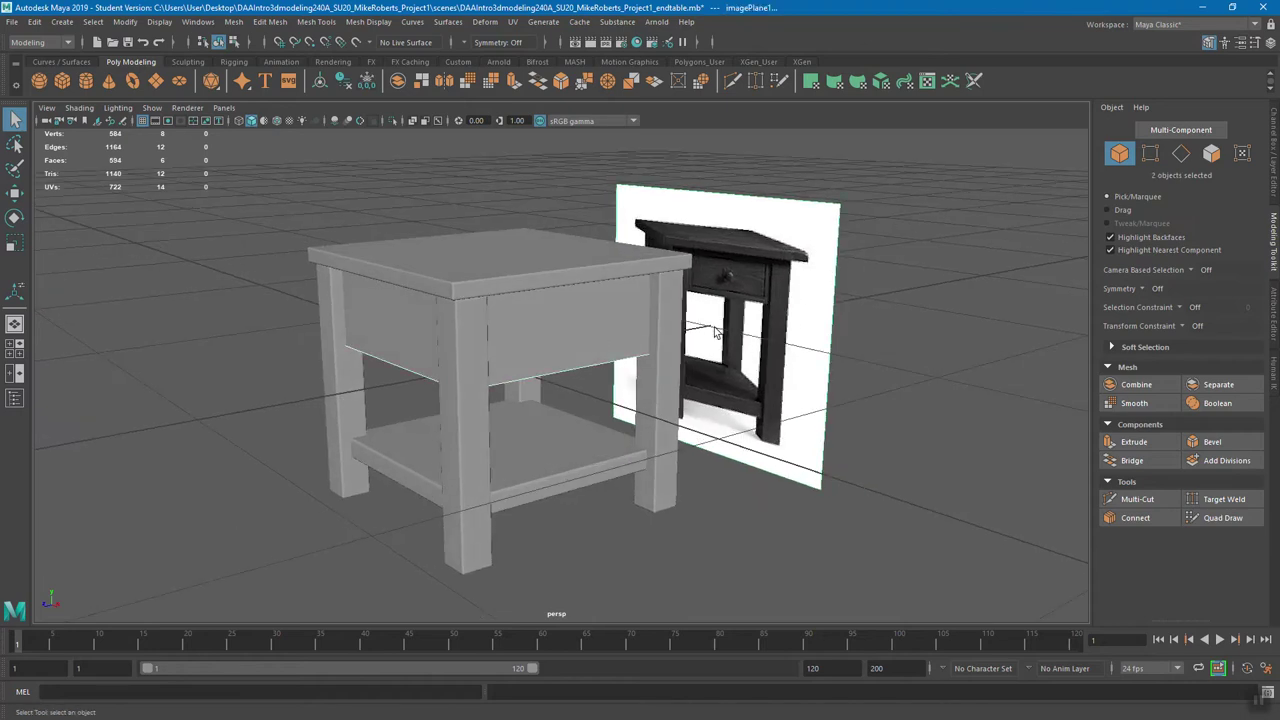
- Isolate the selection so only the drawer box and reference image remain visible
left_click_drag(639, 348, 745, 333, "alt")
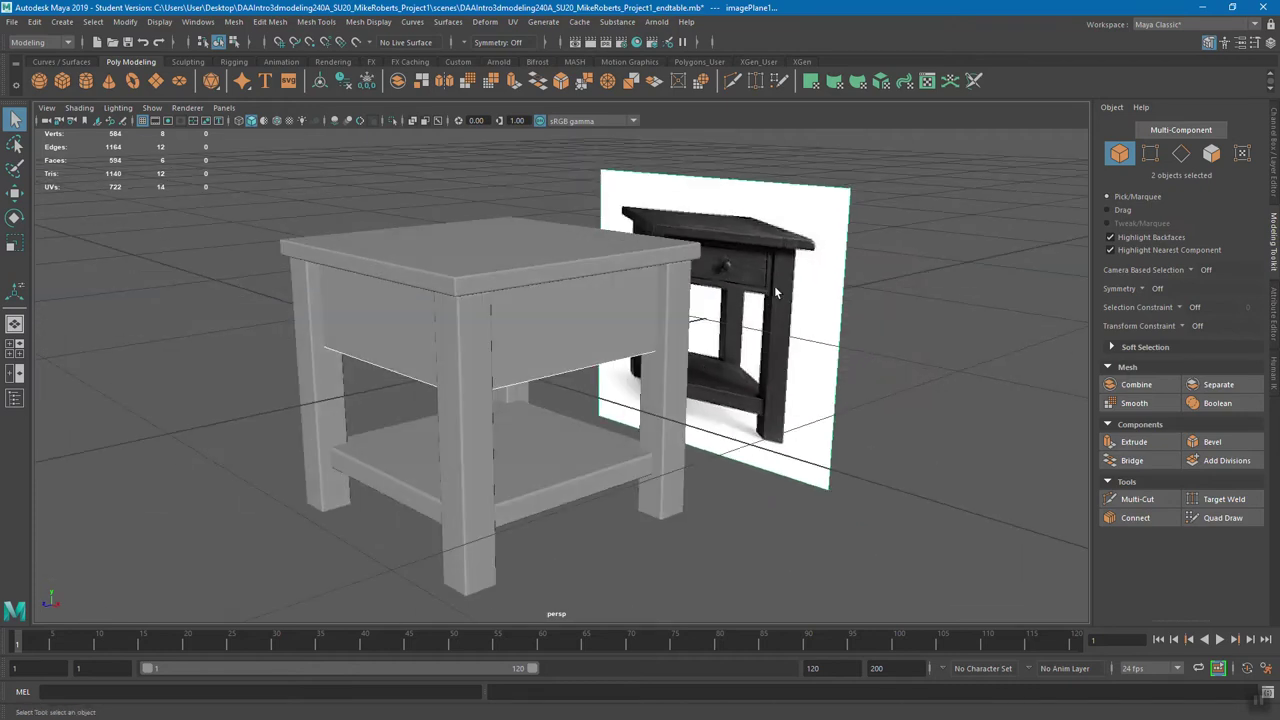
left_click_drag(836, 230, 510, 353, "alt")
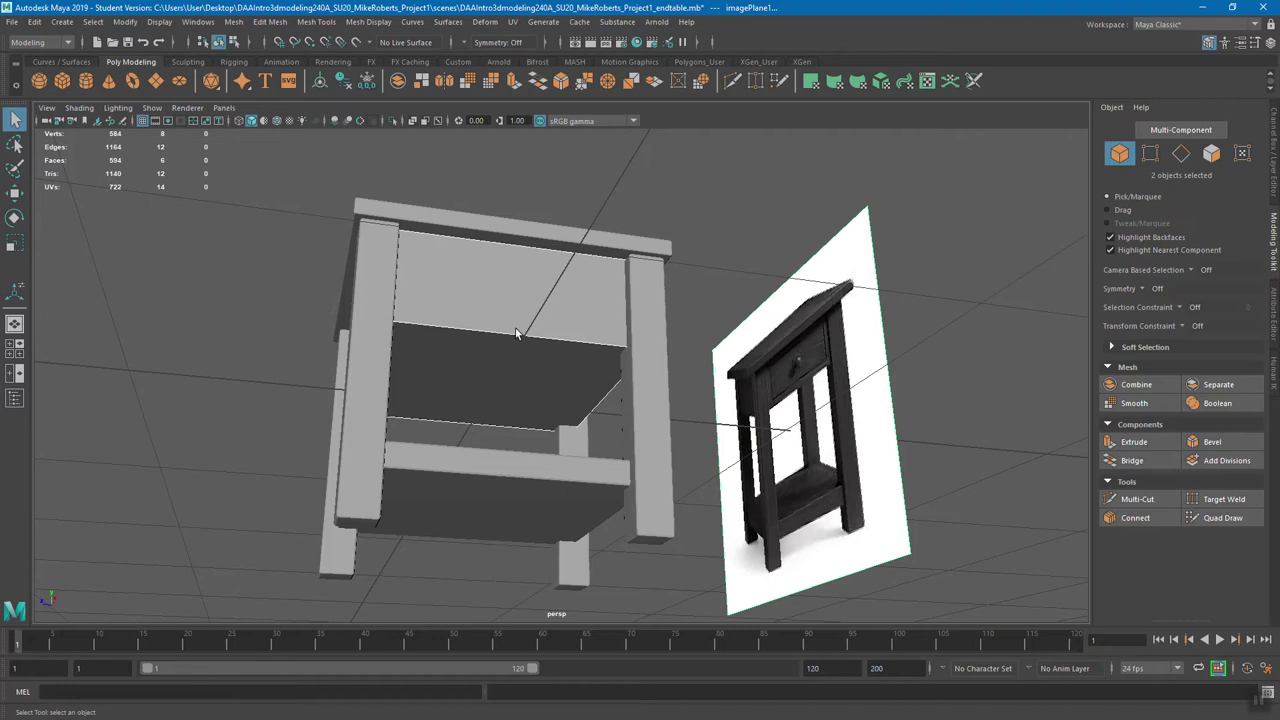
left_click_drag(652, 328, 766, 266, "alt")
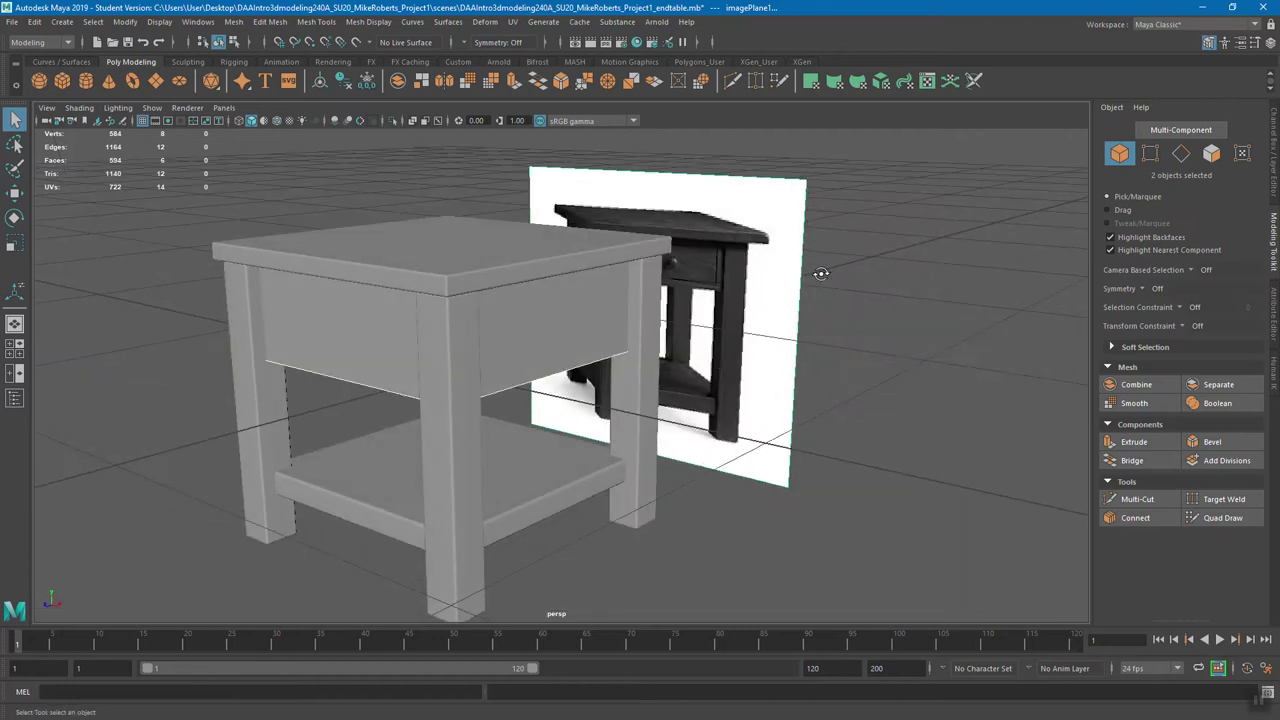
left_click_drag(820, 273, 770, 275, "alt")
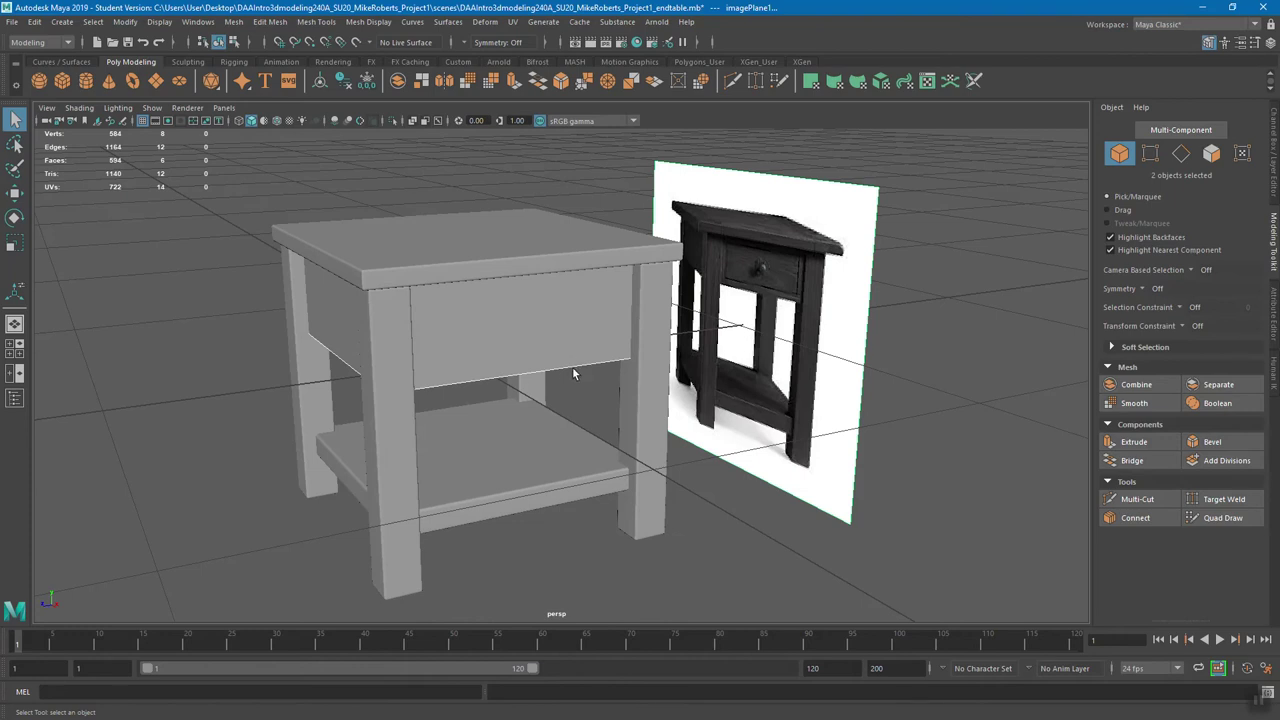
left_click_drag(557, 390, 600, 365, "alt")
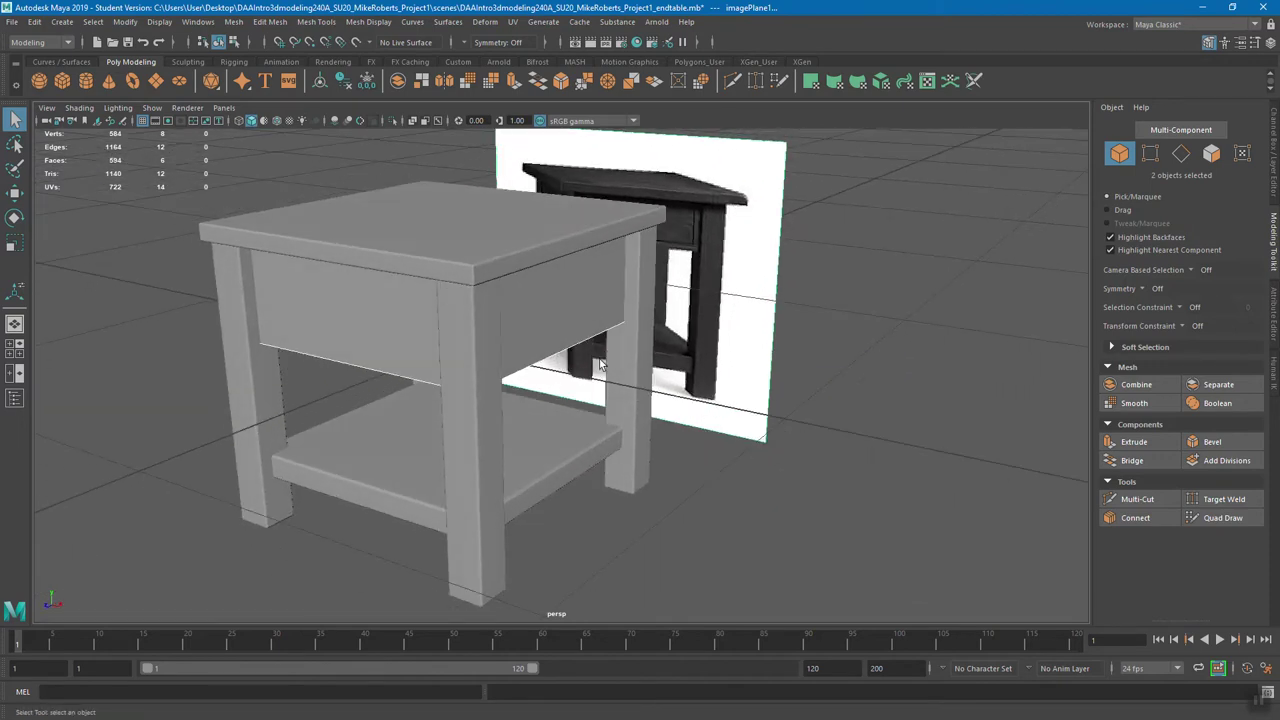
left_click(393, 121)
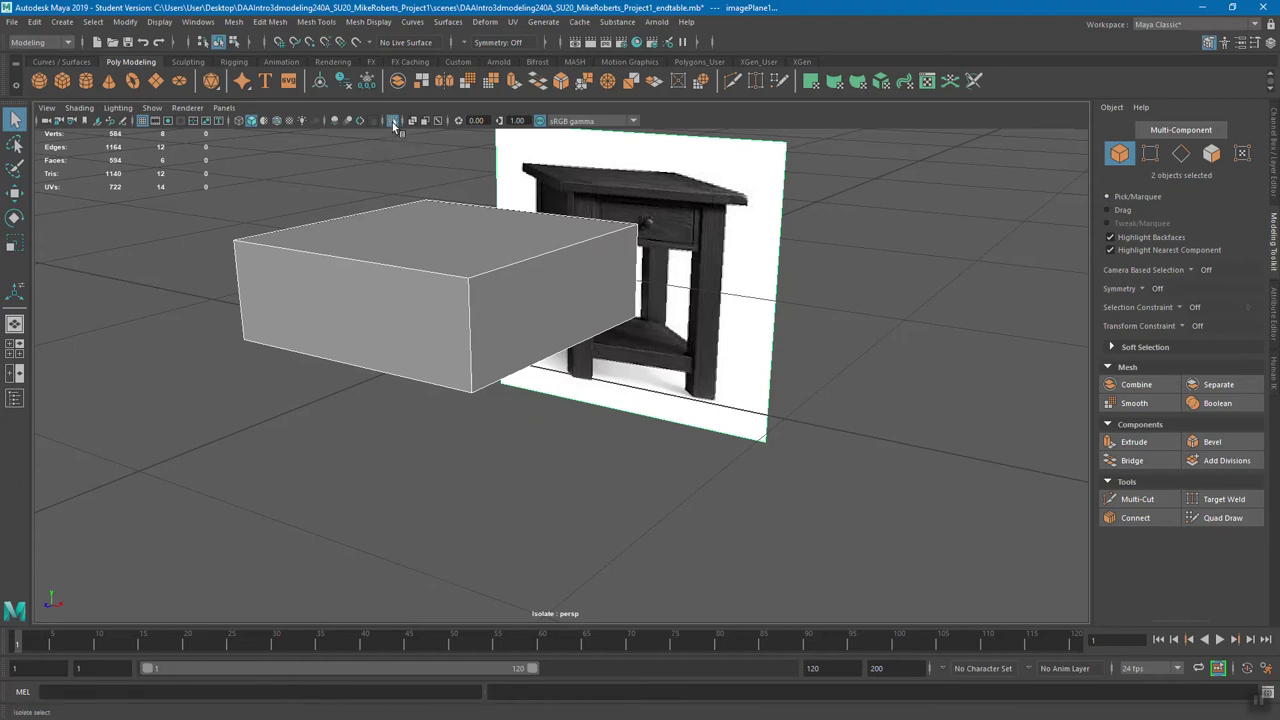
key("f")
left_click(908, 366)
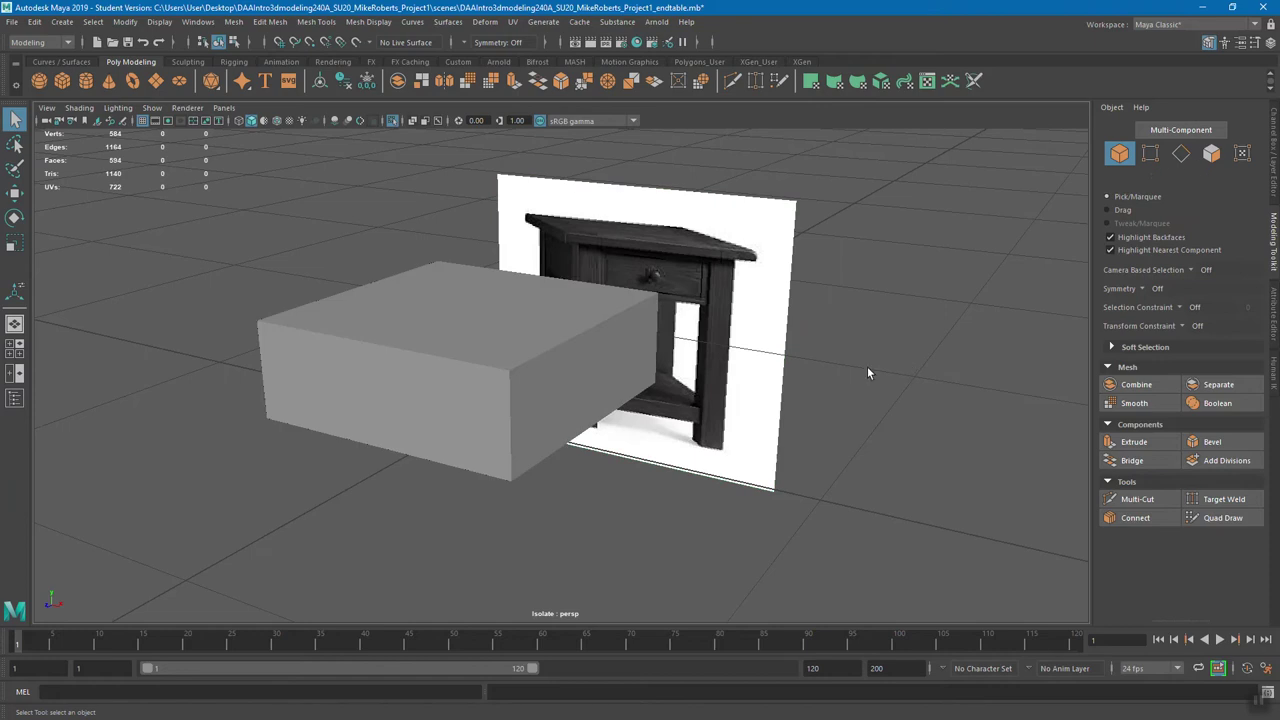
left_click(578, 344)
left_click(849, 291)
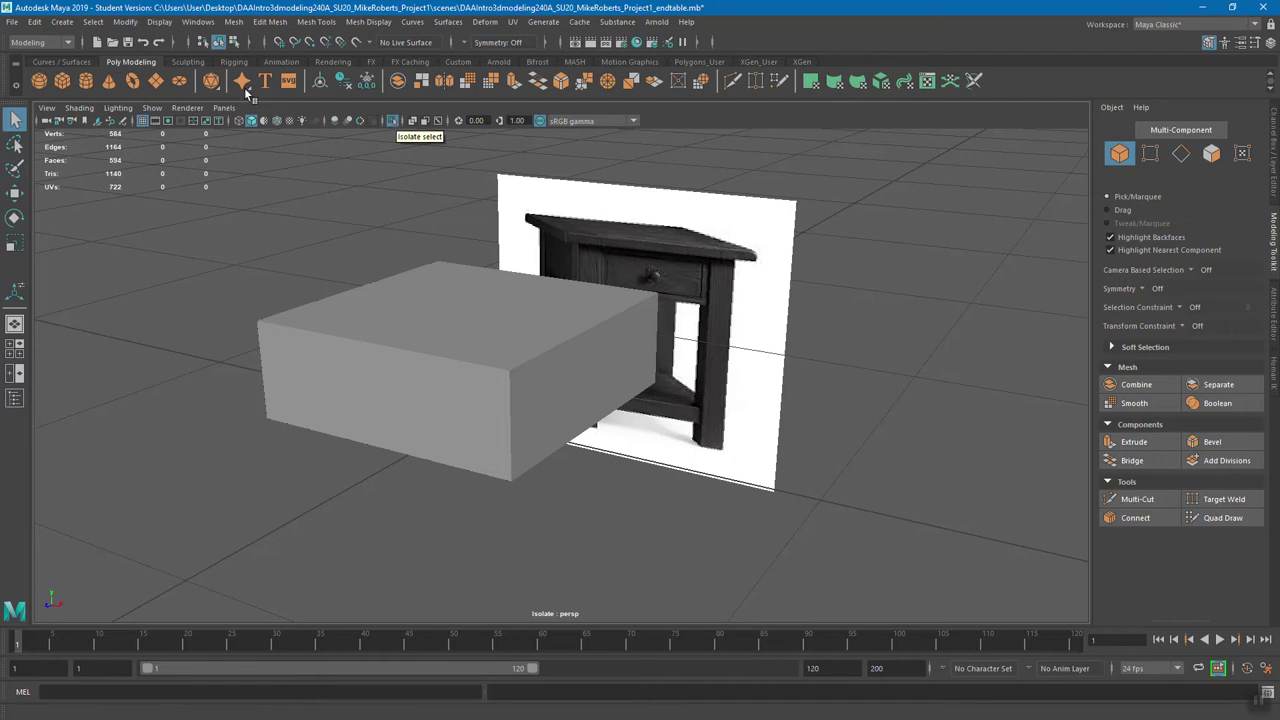
left_click(156, 22)
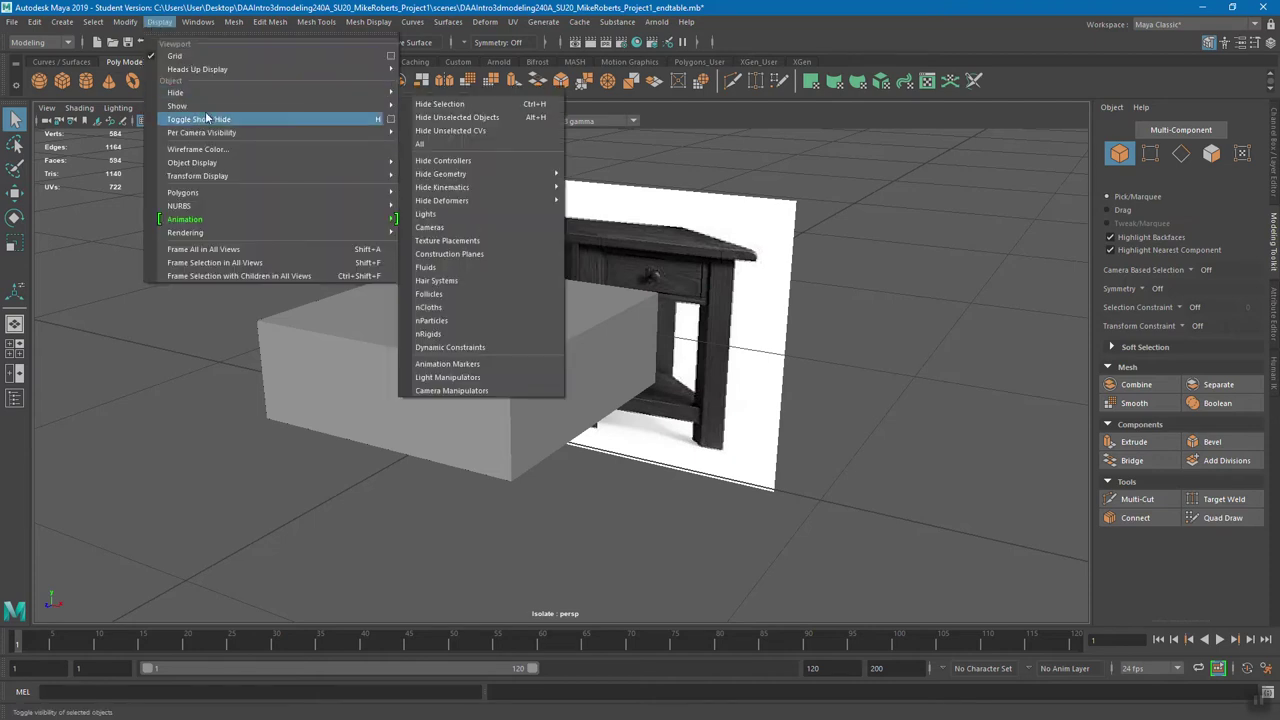
mouse_move(213, 105)
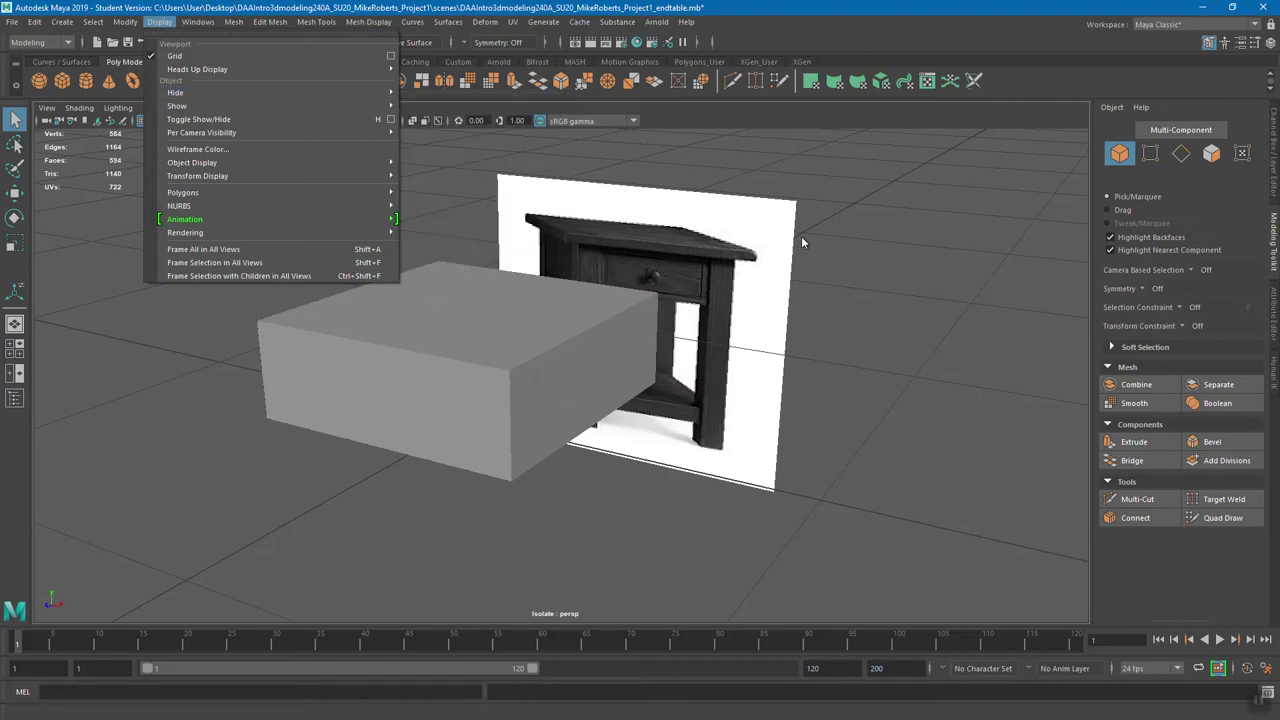
left_click(611, 270)
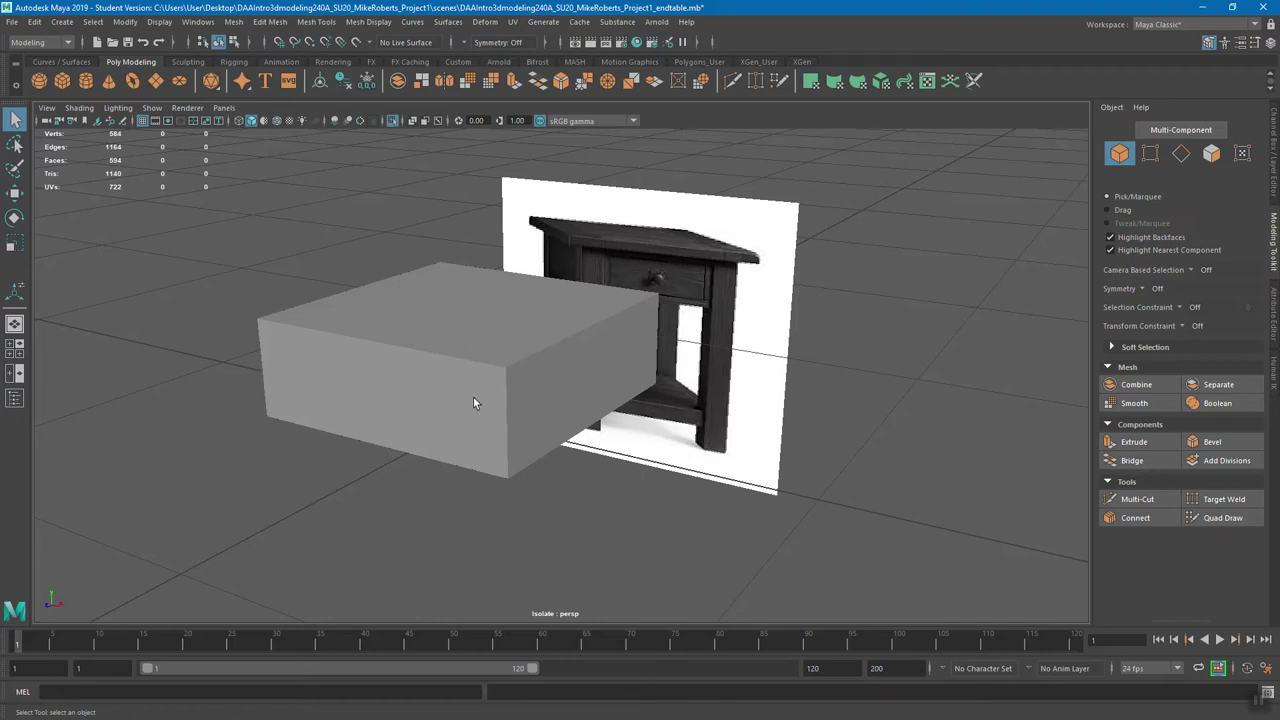
- Select the pCube2 drawer box, switch it to Face mode, and pick its top face
left_click(427, 347)
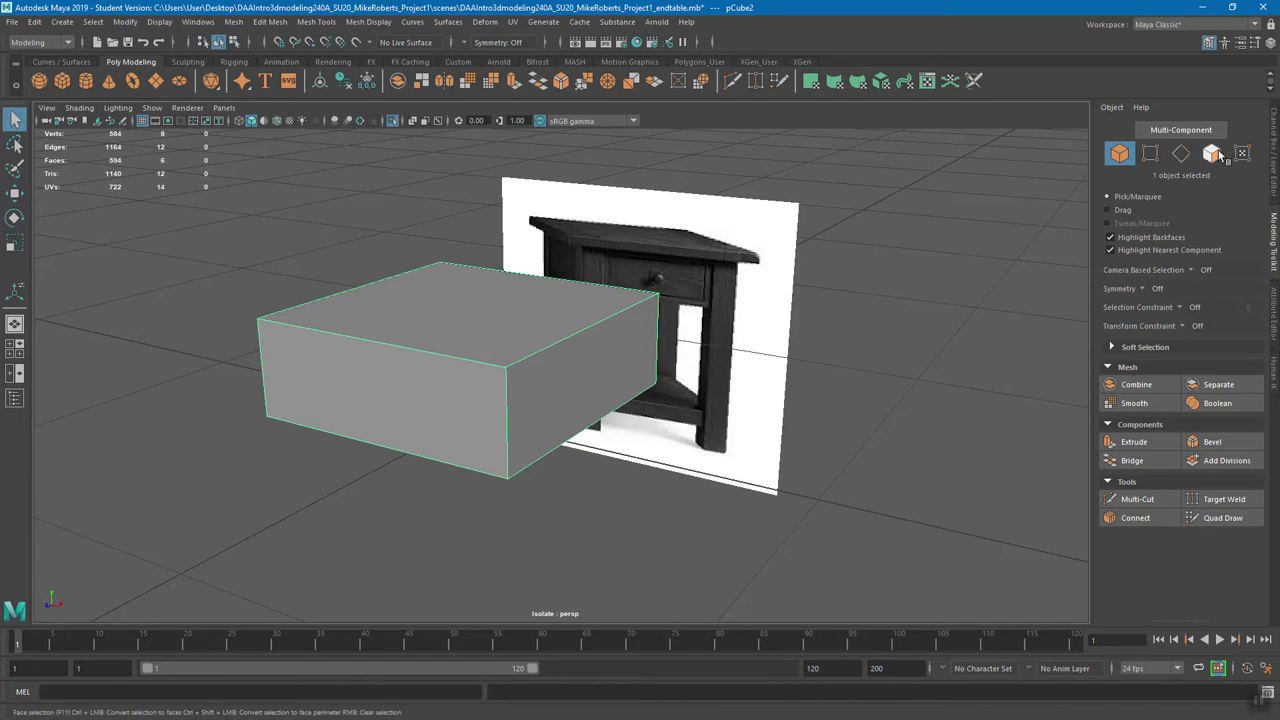
right_click_drag(553, 311, 588, 291)
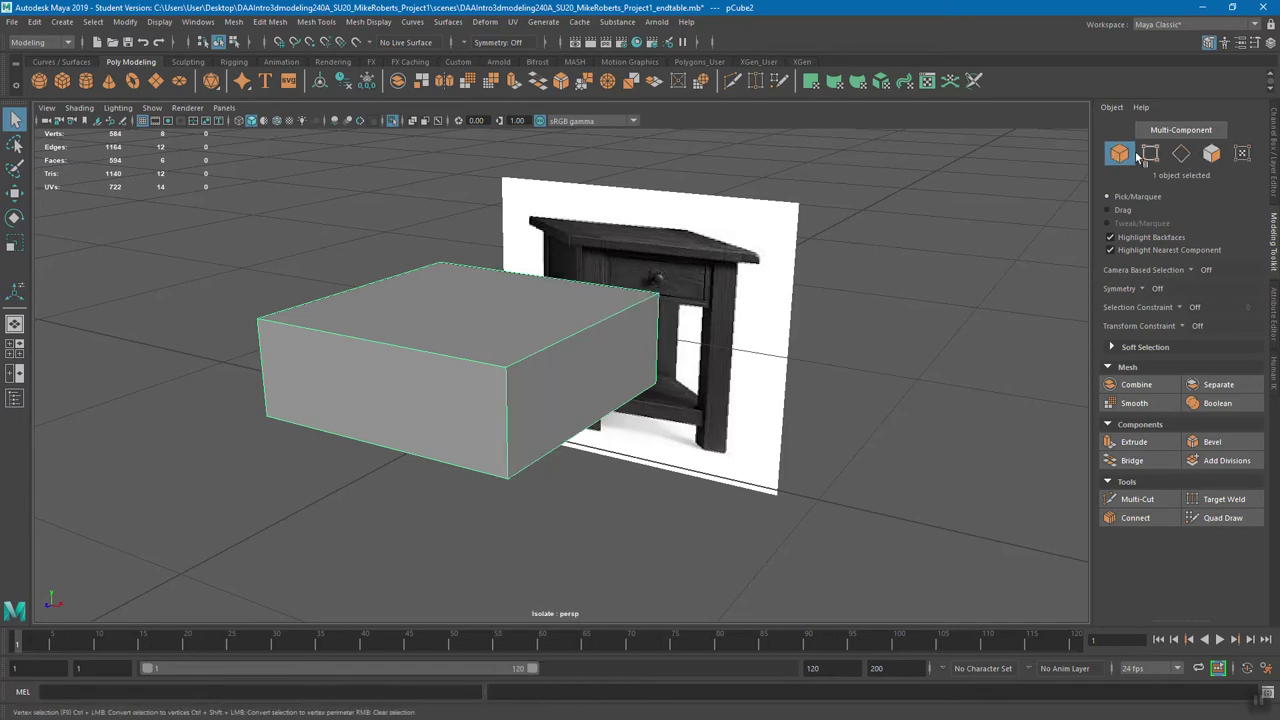
right_click_drag(543, 316, 544, 280)
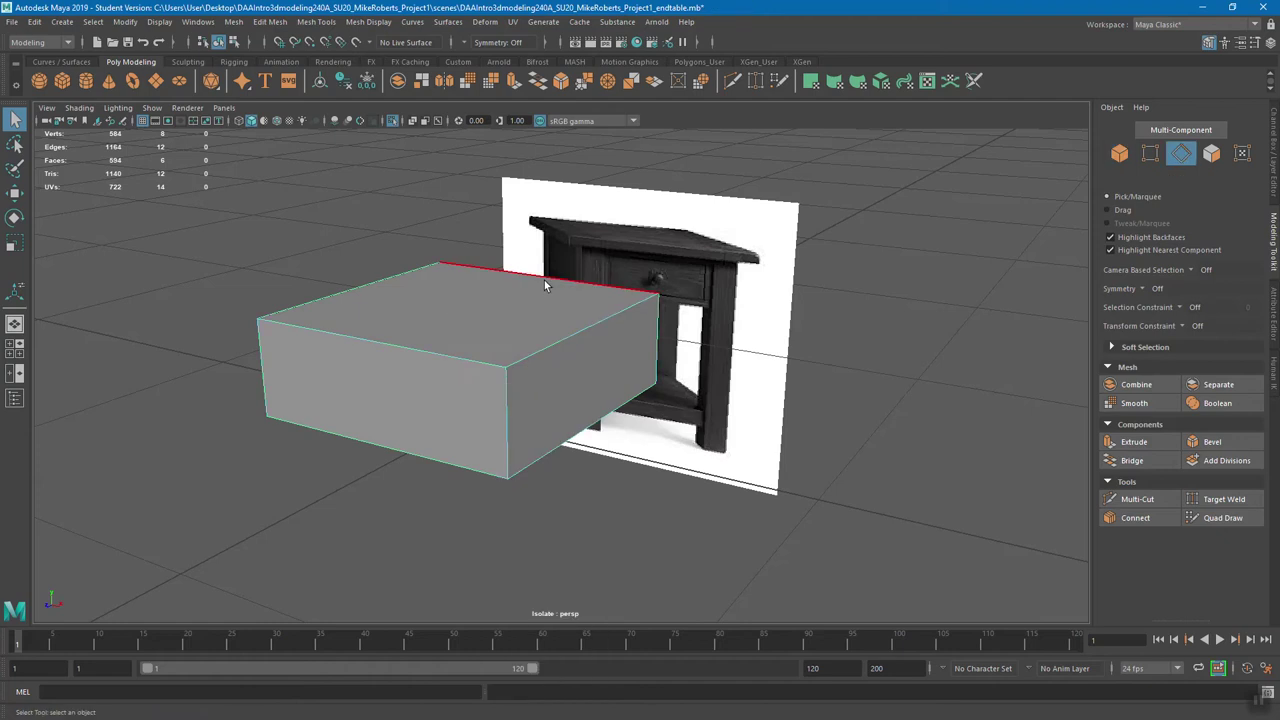
left_click(1211, 152)
right_click_drag(605, 323, 604, 366)
left_click_drag(718, 386, 560, 345, "alt")
left_click(452, 319)
left_click_drag(451, 324, 612, 323, "alt")
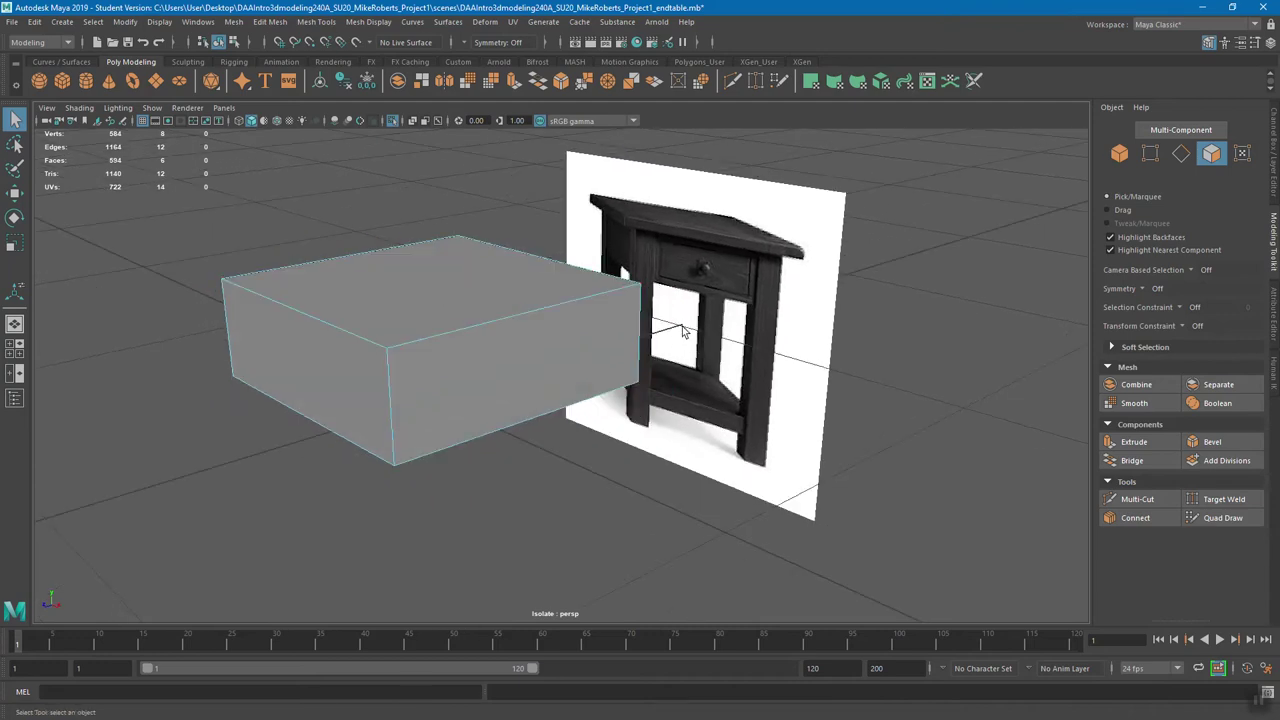
left_click_drag(720, 335, 717, 297, "alt")
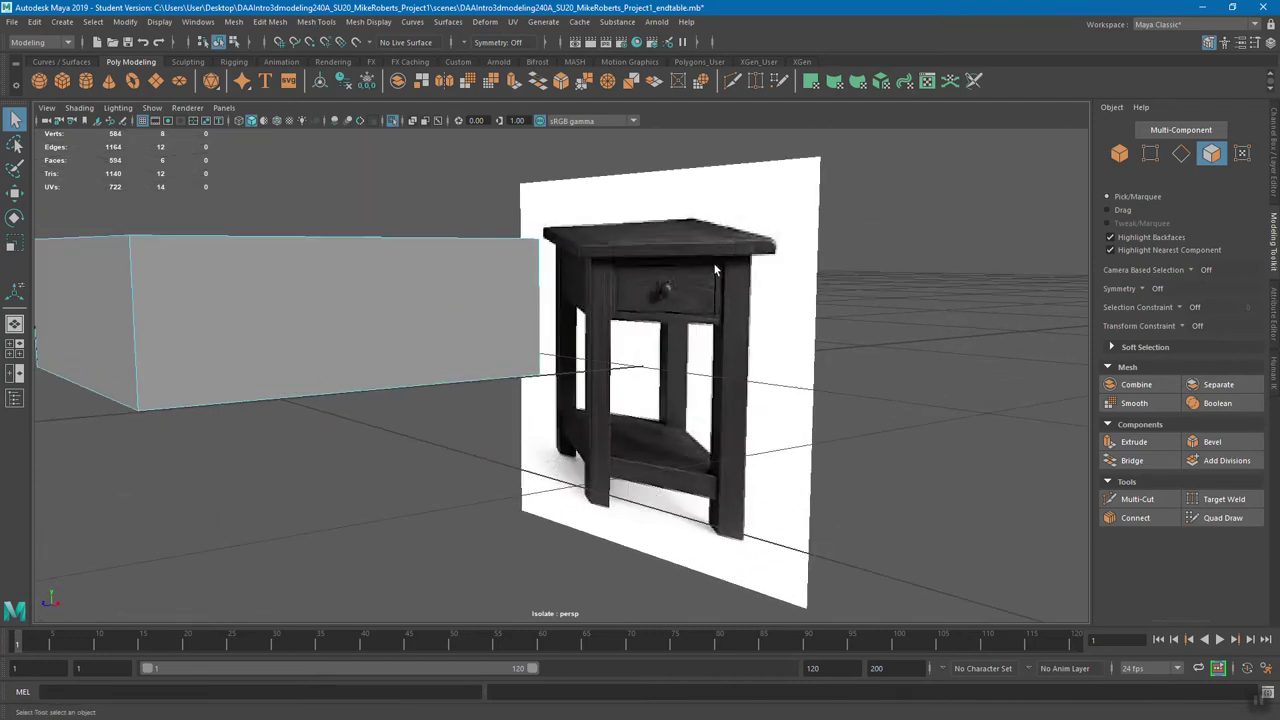
- Select the box's front face and briefly try Multi-Cut before returning to selection
left_click_drag(409, 314, 451, 297, "alt")
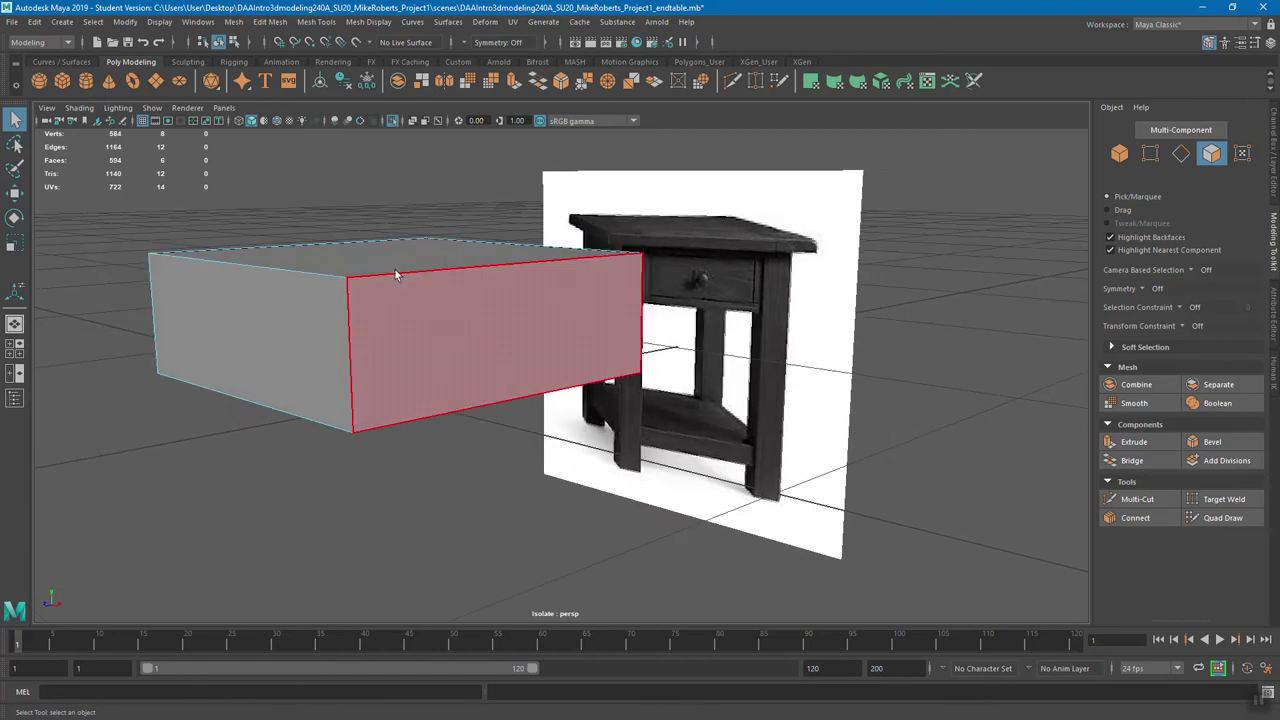
left_click_drag(603, 366, 444, 402, "alt")
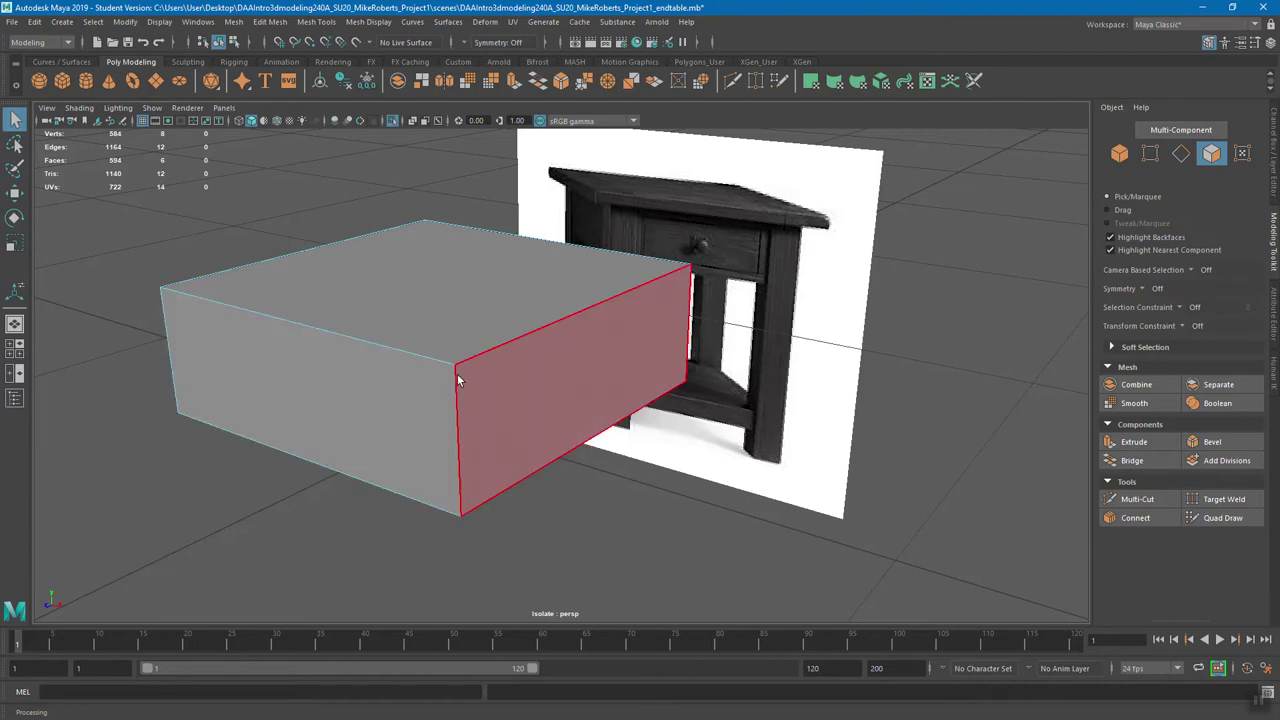
left_click_drag(528, 403, 549, 389, "alt")
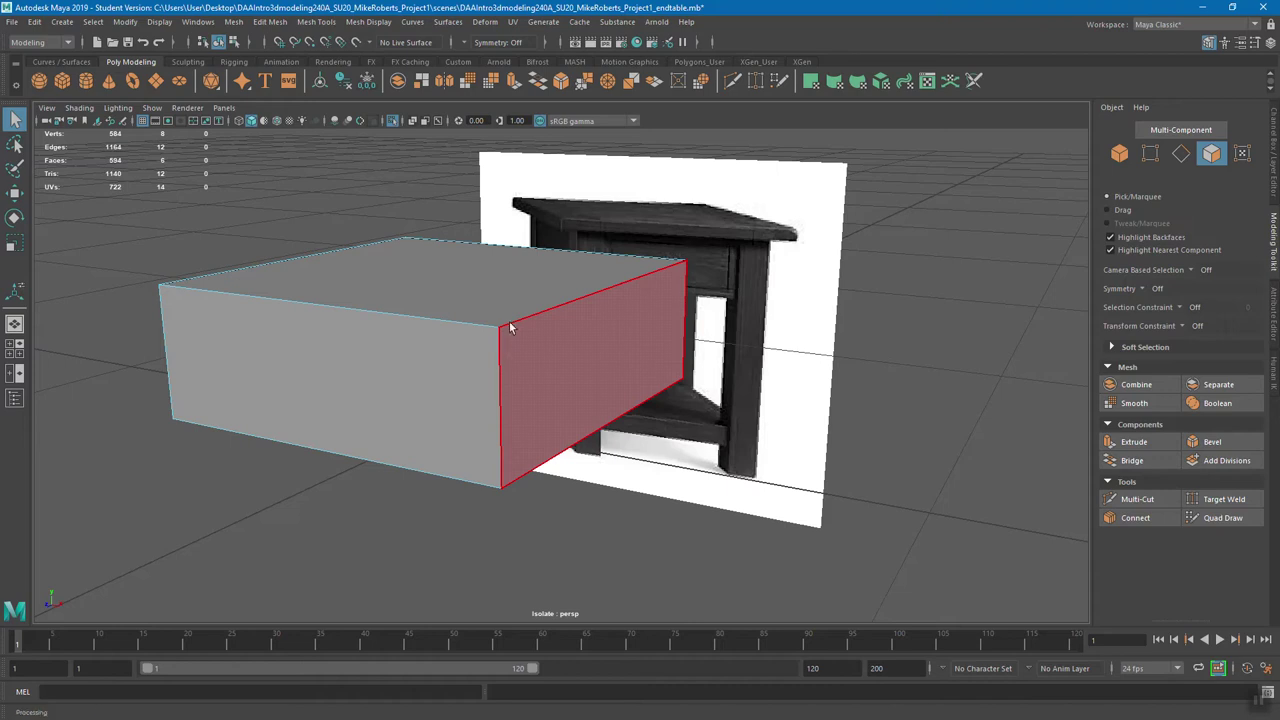
left_click(494, 342)
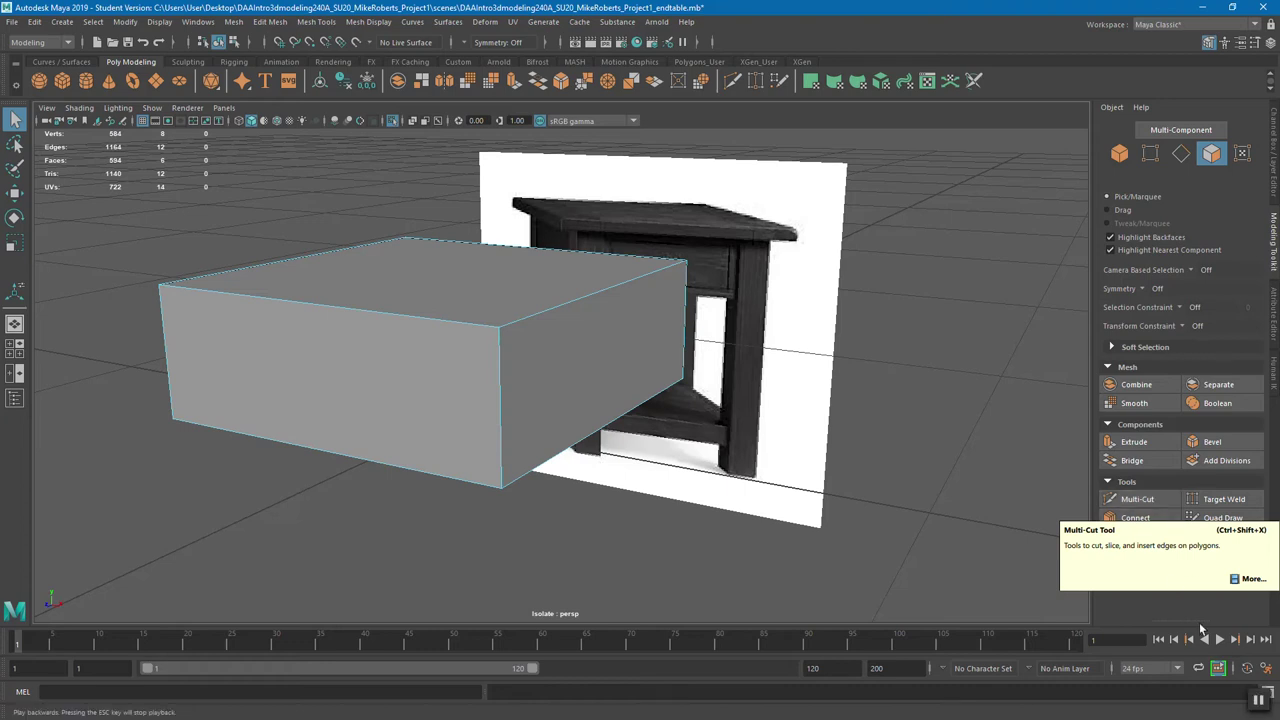
left_click(1146, 500)
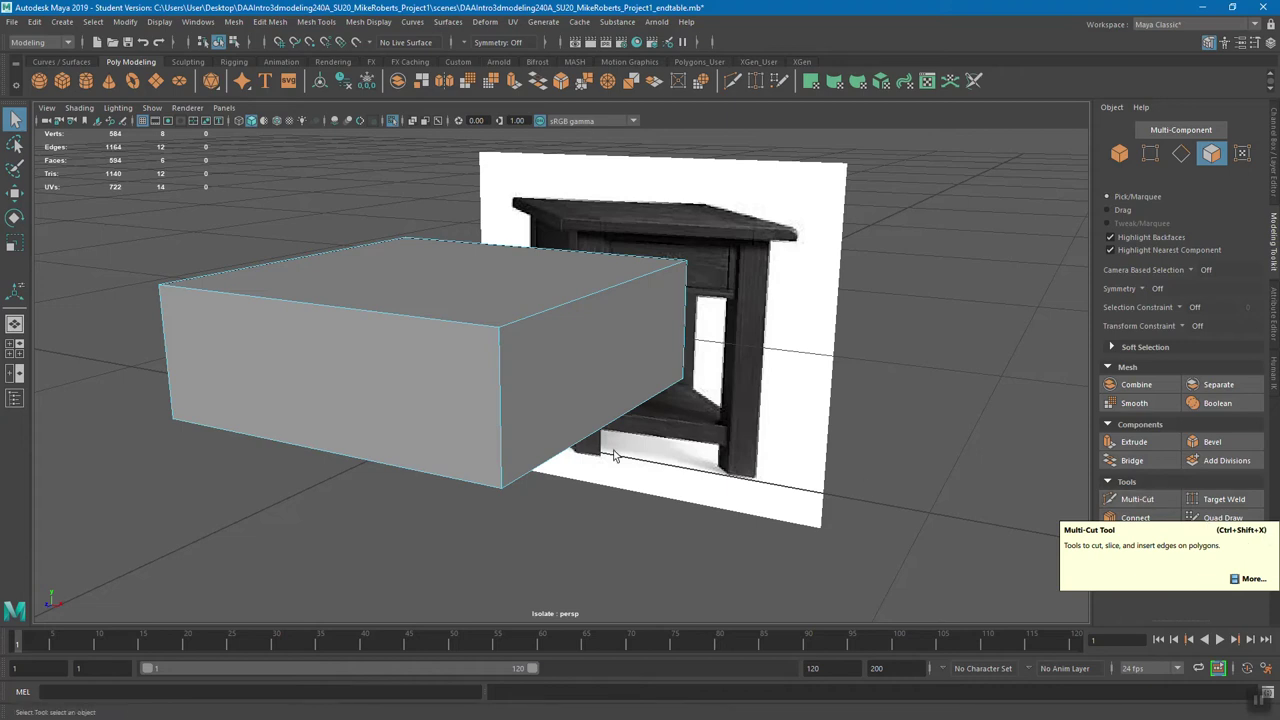
key("q")
- Look through the Edit Mesh menu, then activate Multi-Cut in the Modeling Toolkit
left_click_drag(560, 432, 614, 428, "alt")
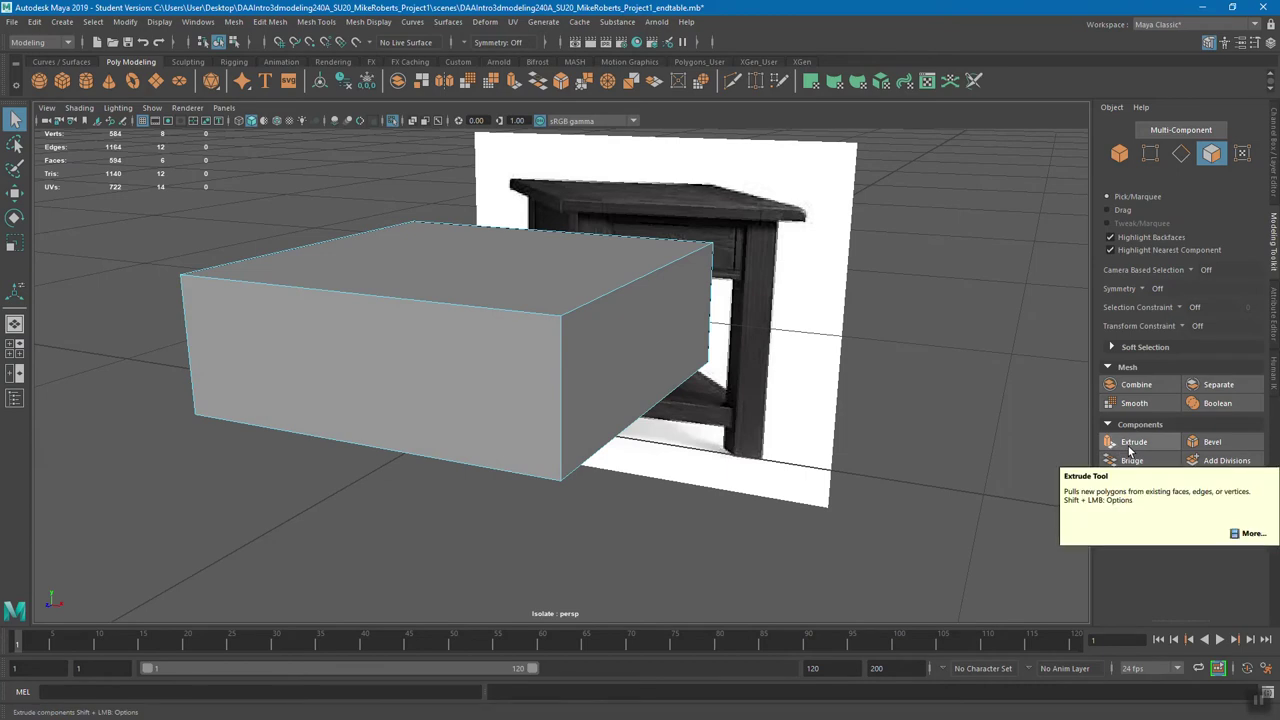
left_click_drag(700, 437, 551, 349, "alt")
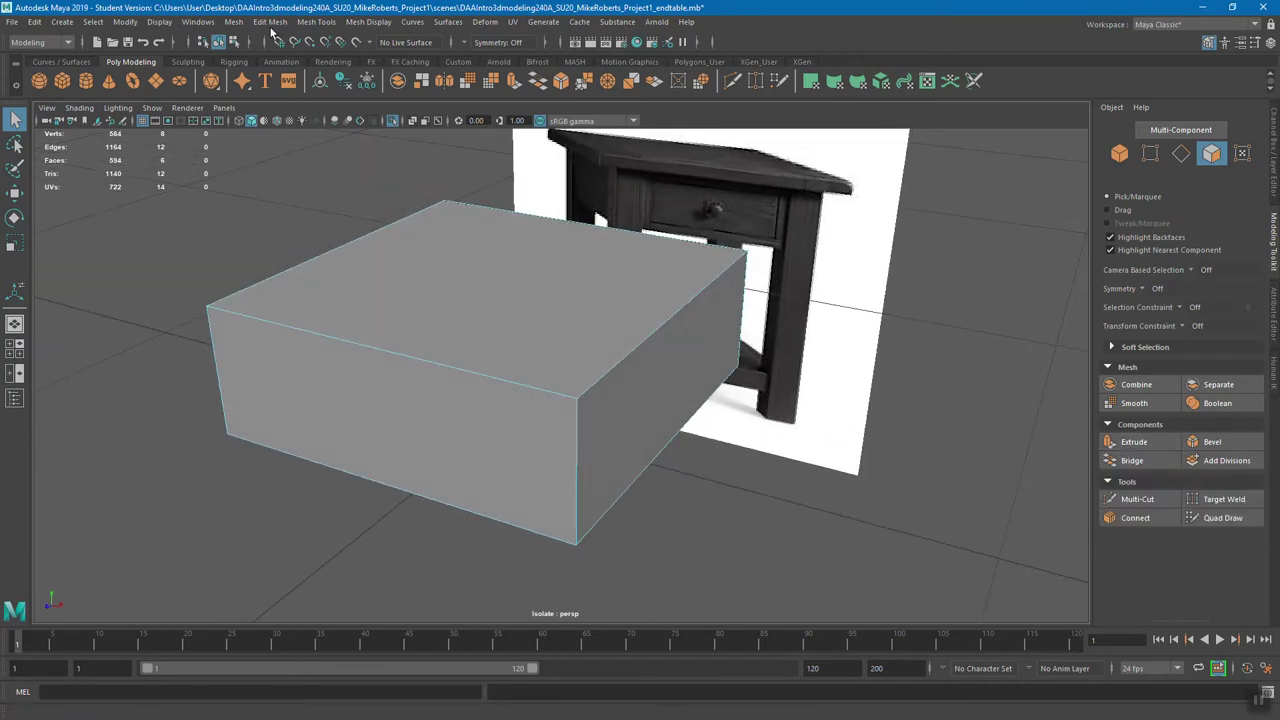
left_click(270, 22)
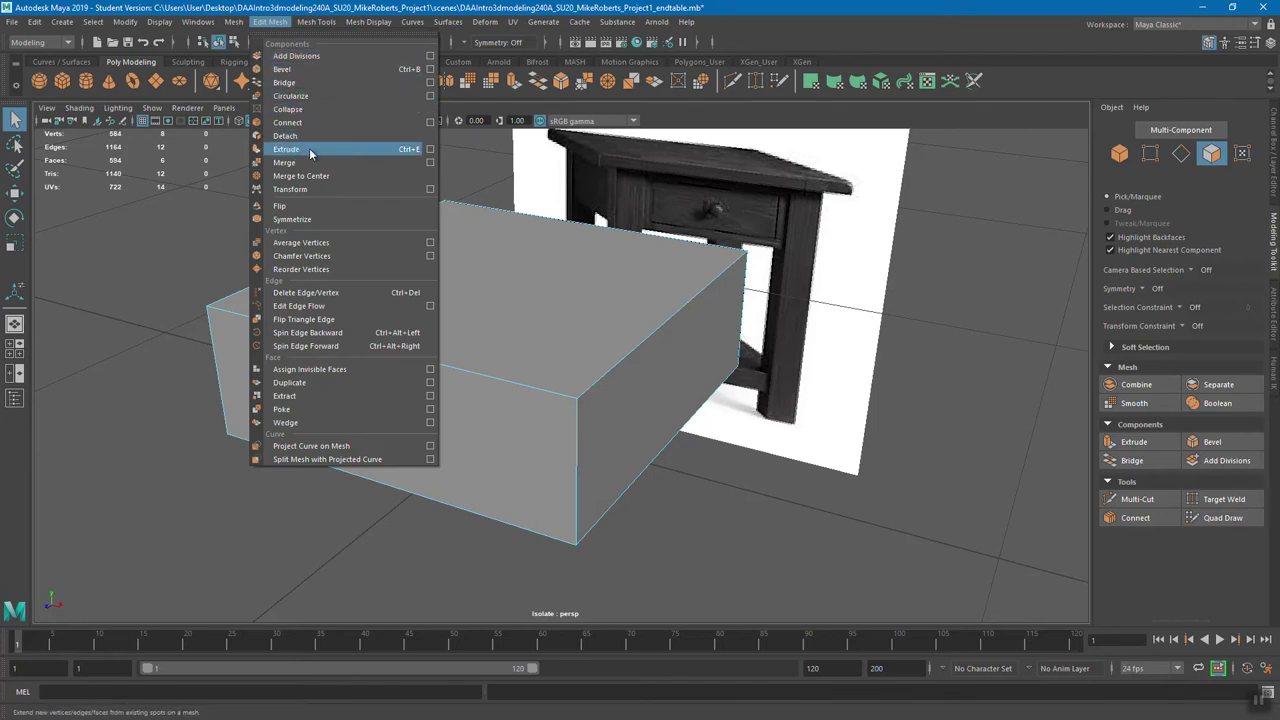
mouse_move(316, 22)
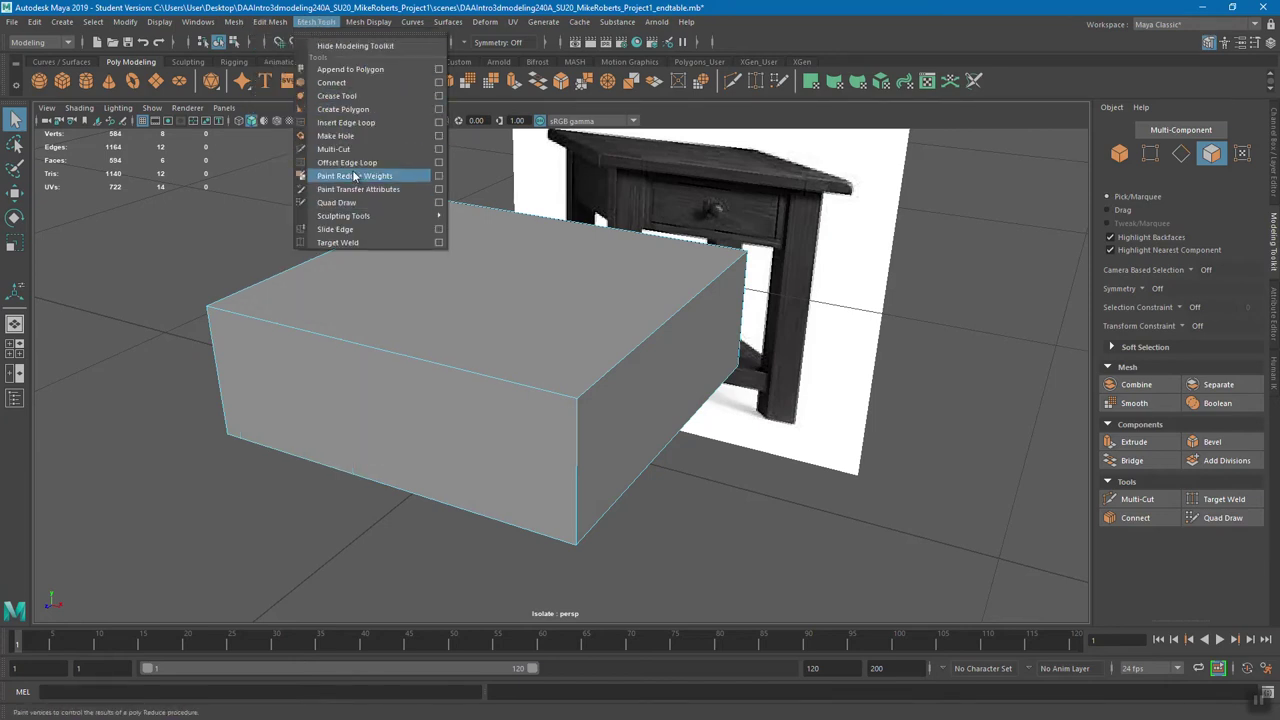
left_click_drag(570, 335, 640, 338, "alt")
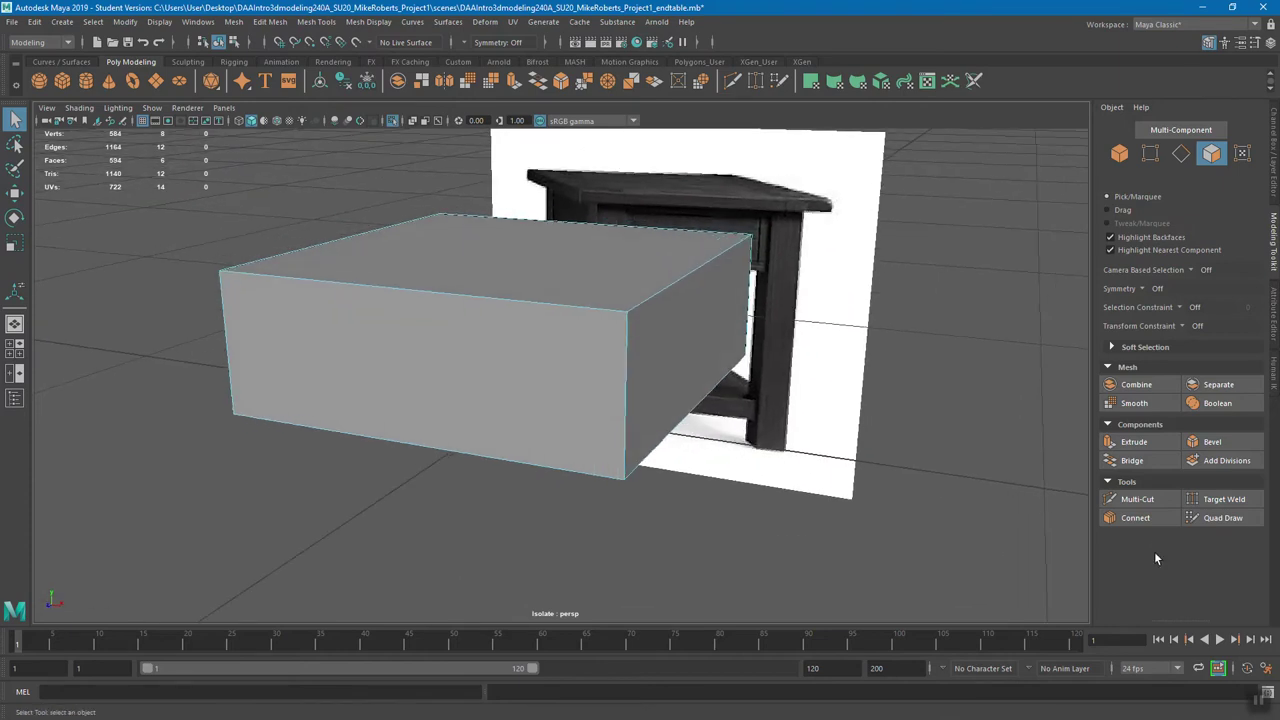
left_click(1140, 500)
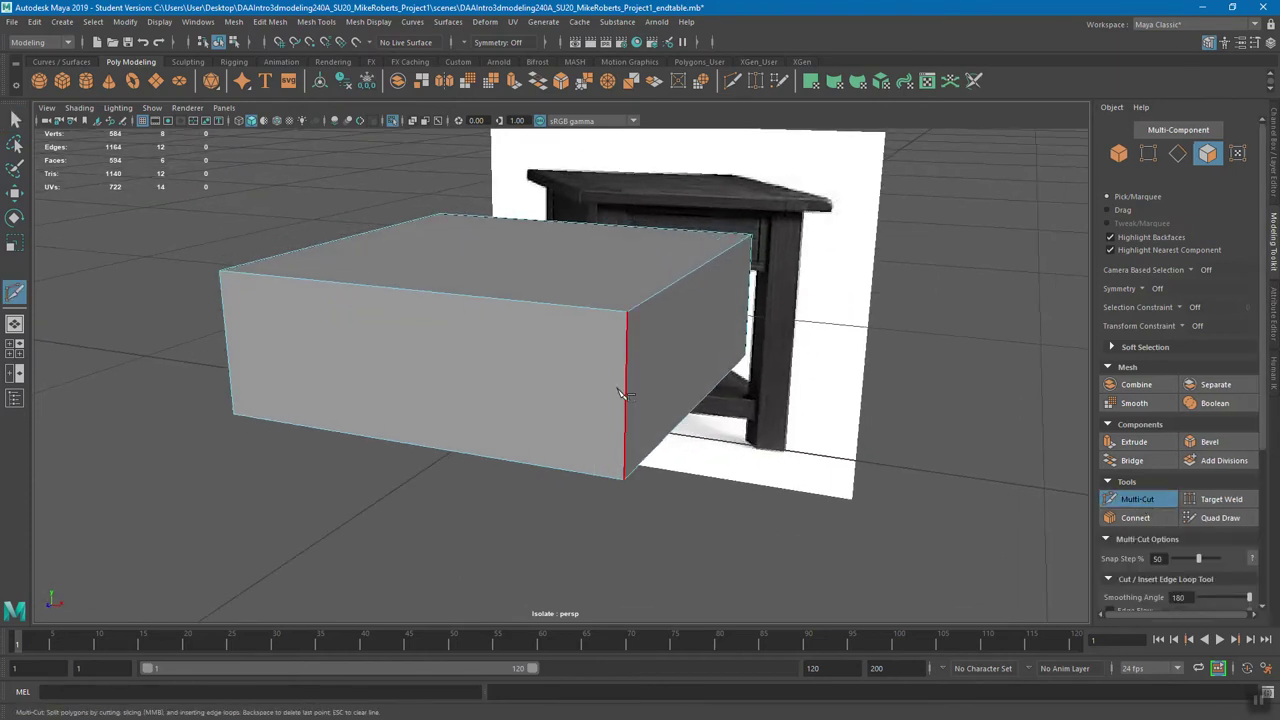
- Place two trial Multi-Cut points on the box's top and front edges, then remove them
left_click_drag(637, 357, 765, 414, "alt")
right_click_drag(765, 414, 813, 441, "alt")
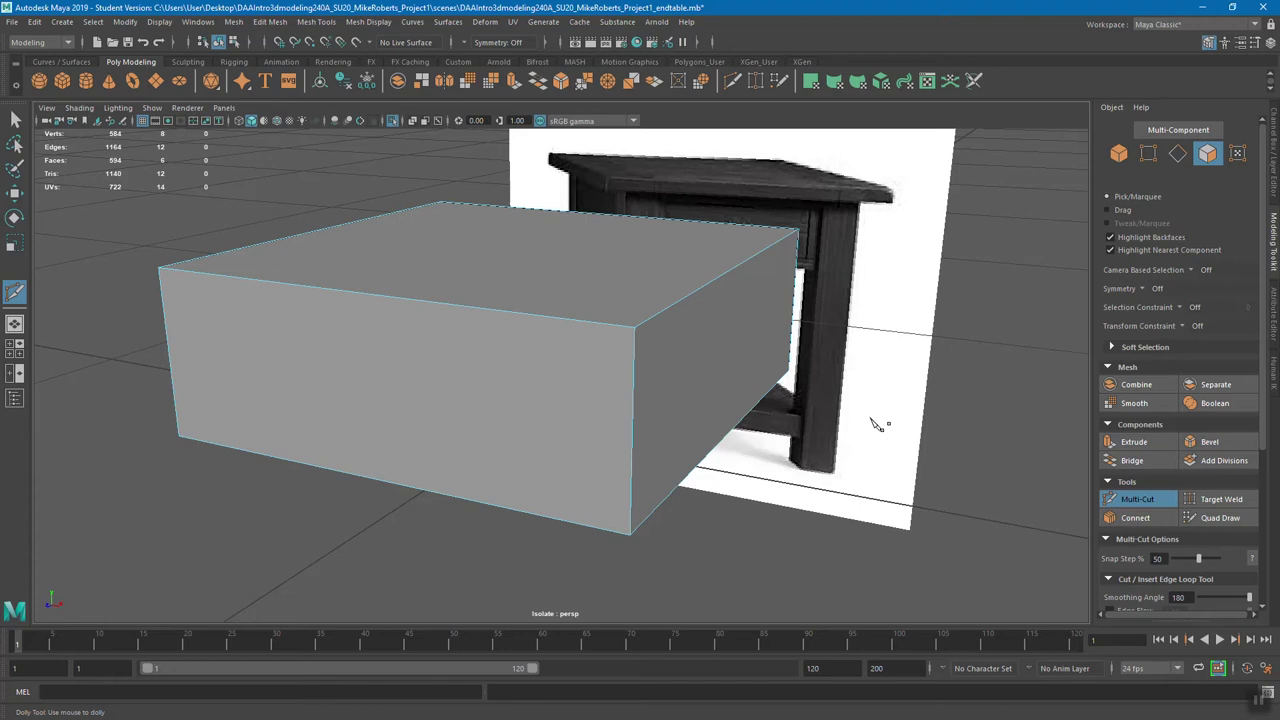
left_click(1140, 499)
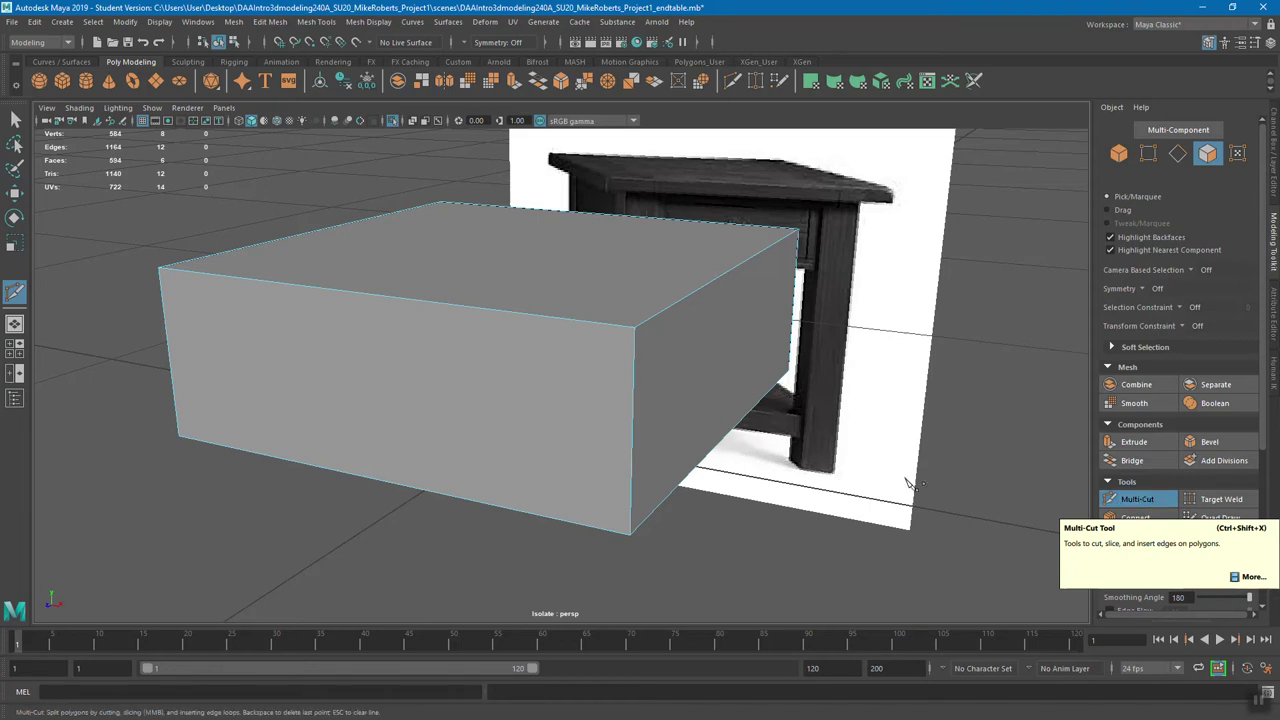
left_click_drag(714, 400, 686, 400, "alt")
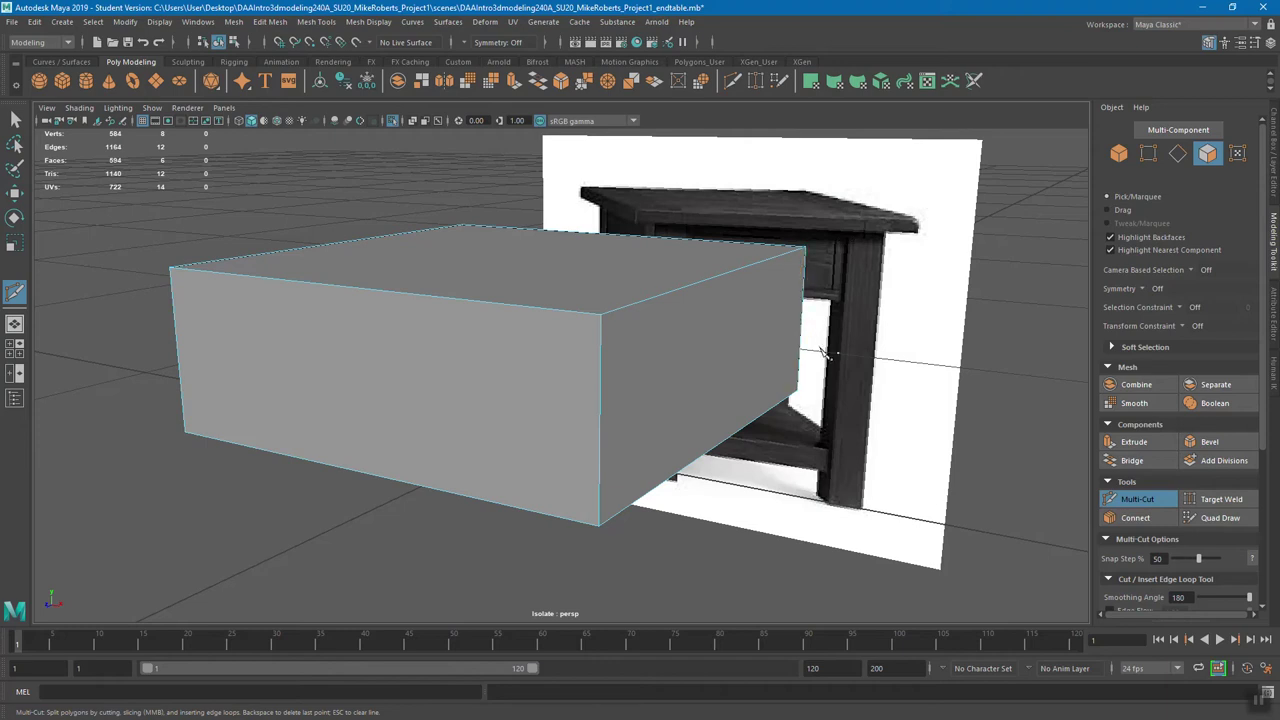
left_click(445, 299)
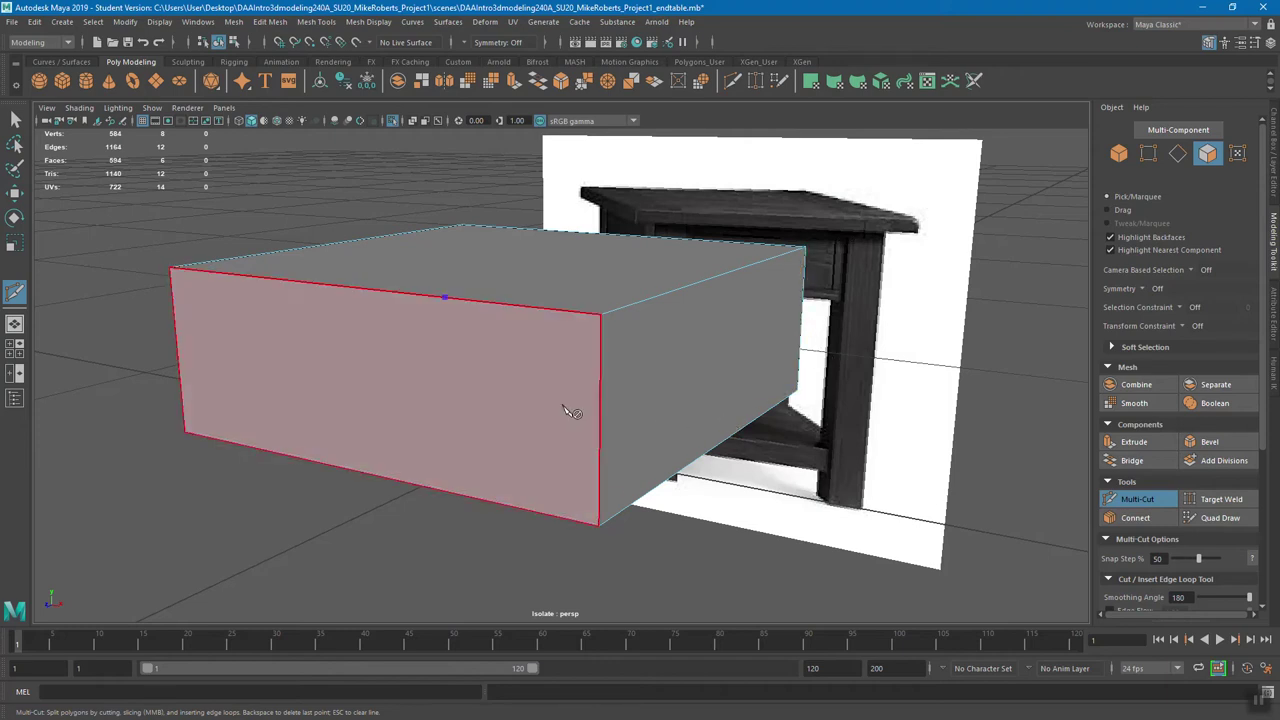
left_click(599, 422)
key("ctrl+z")
key("BackSpace")
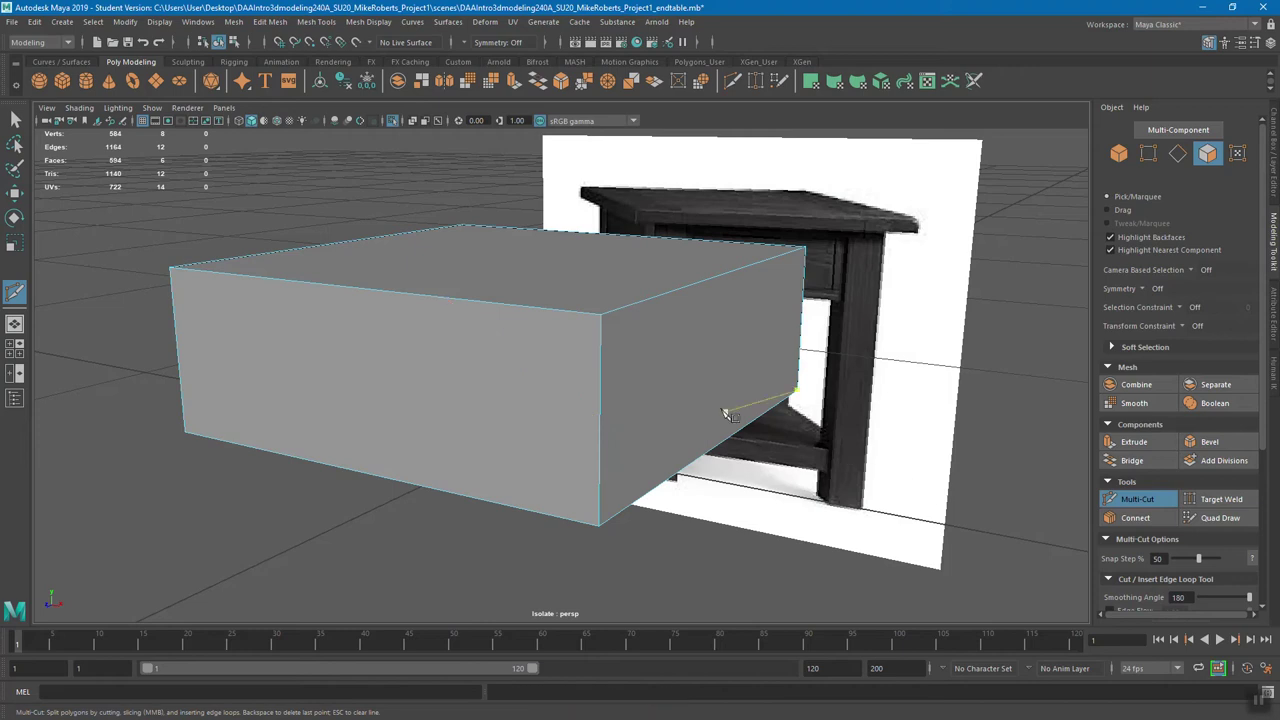
- Slice a diagonal cut across the drawer box, then undo it
left_click_drag(818, 288, 805, 297, "alt")
left_click_drag(905, 212, 219, 590)
mouse_move(813, 416)
left_mouse_down("alt")
mouse_move(820, 363)
mouse_move(812, 410)
left_mouse_up("alt")
key("ctrl+z")
mouse_move(737, 428)
left_mouse_down("alt")
mouse_move(737, 443)
mouse_move(740, 403)
mouse_move(740, 430)
left_mouse_up("alt")
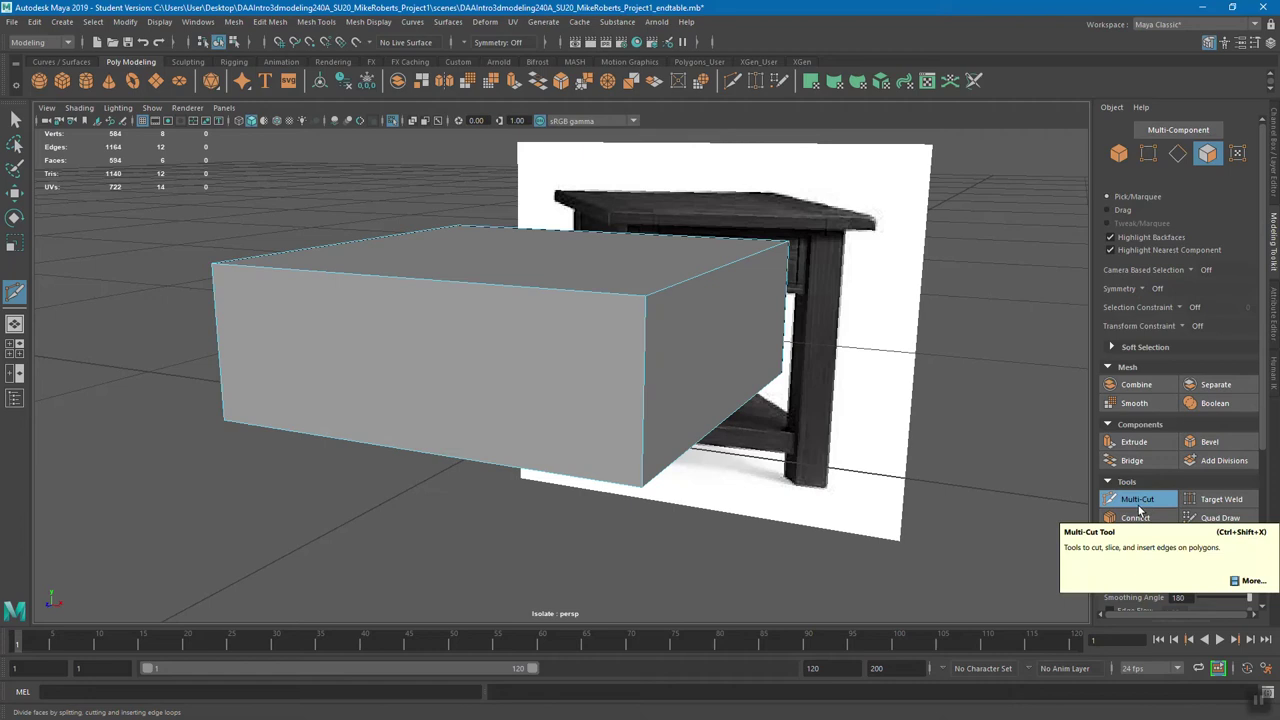
- Restart Multi-Cut near the box's bottom front corner and zoom in closer to the box
left_click(1139, 510)
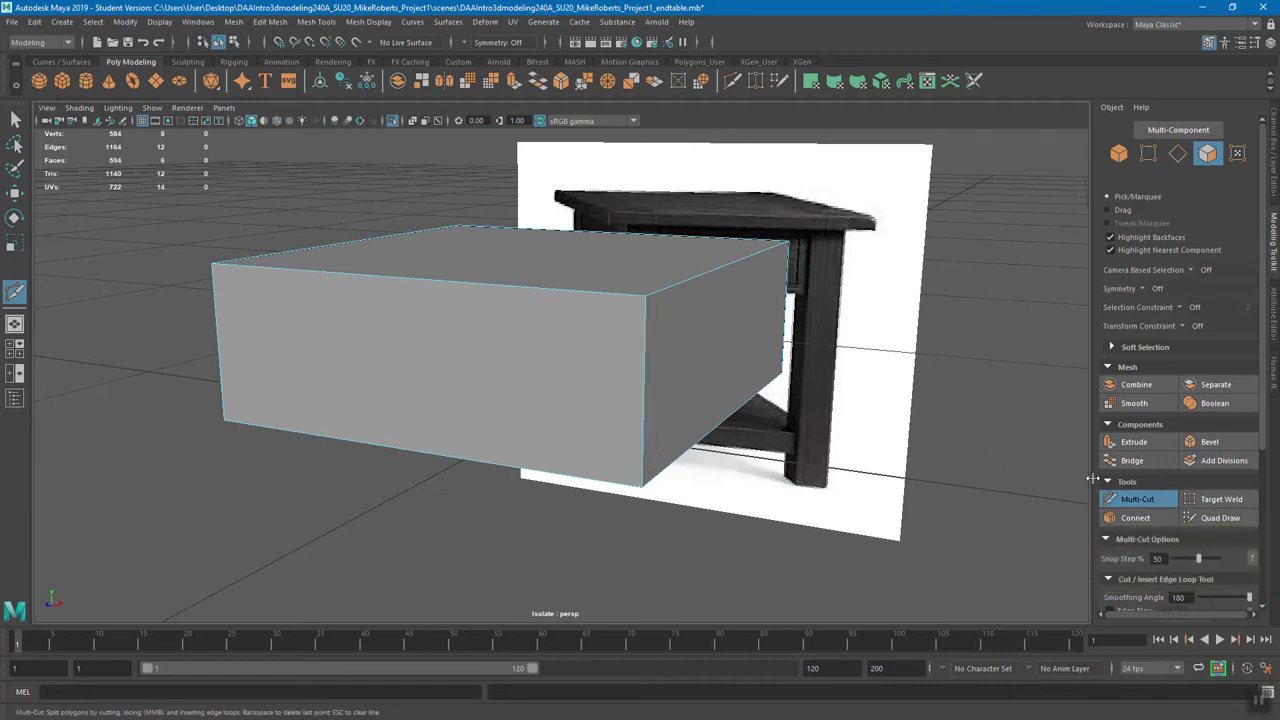
left_click(643, 487)
mouse_move(711, 371)
right_mouse_down("alt")
mouse_move(712, 402)
mouse_move(737, 391)
mouse_move(729, 380)
right_mouse_up("alt")
middle_click_drag(729, 380, 745, 392, "alt")
right_click_drag(745, 392, 845, 360, "alt")
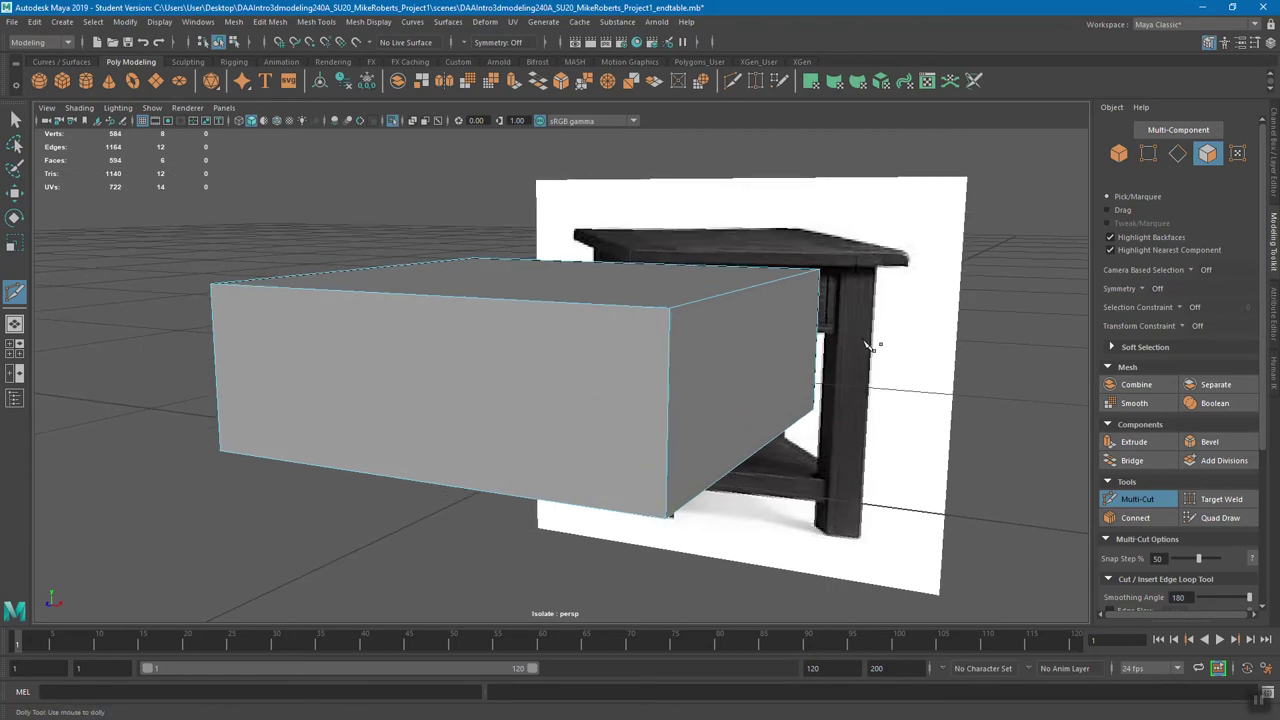
left_click(1159, 499)
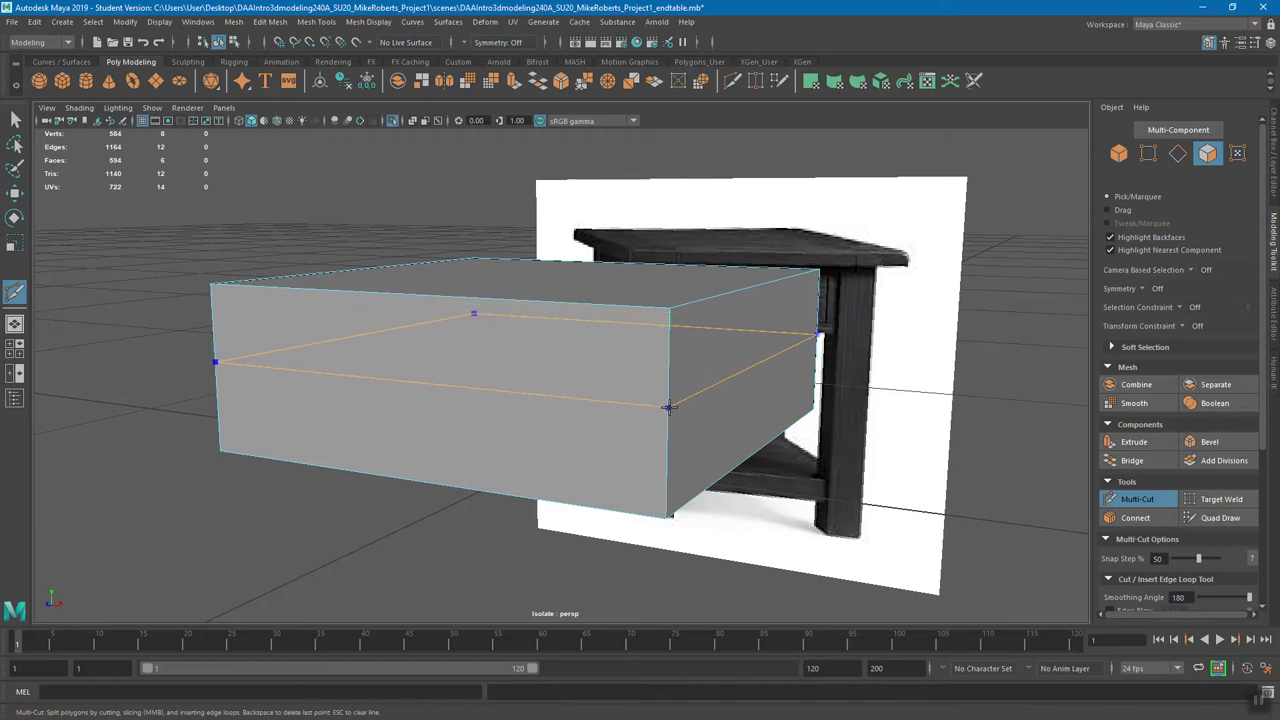
- Insert two horizontal edge loops, one just below the box's top and one near its bottom
left_click(670, 327)
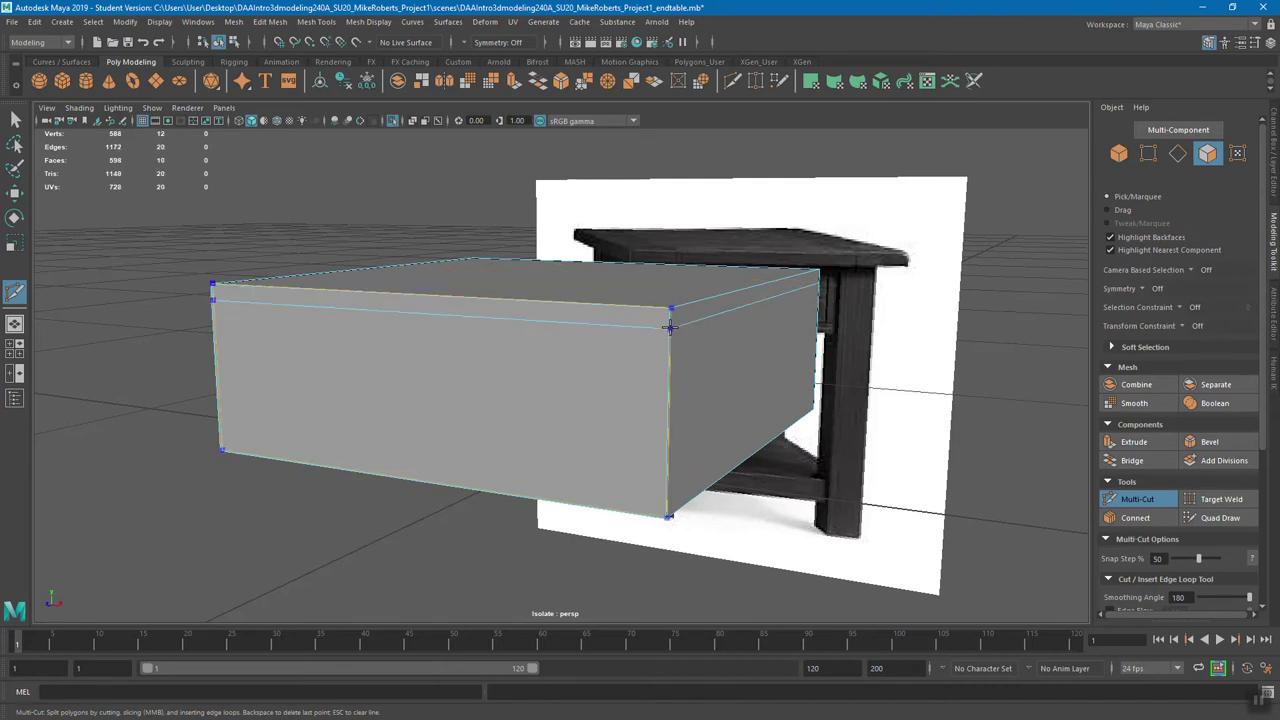
left_click(676, 492, "ctrl")
left_click_drag(676, 492, 667, 458, "alt")
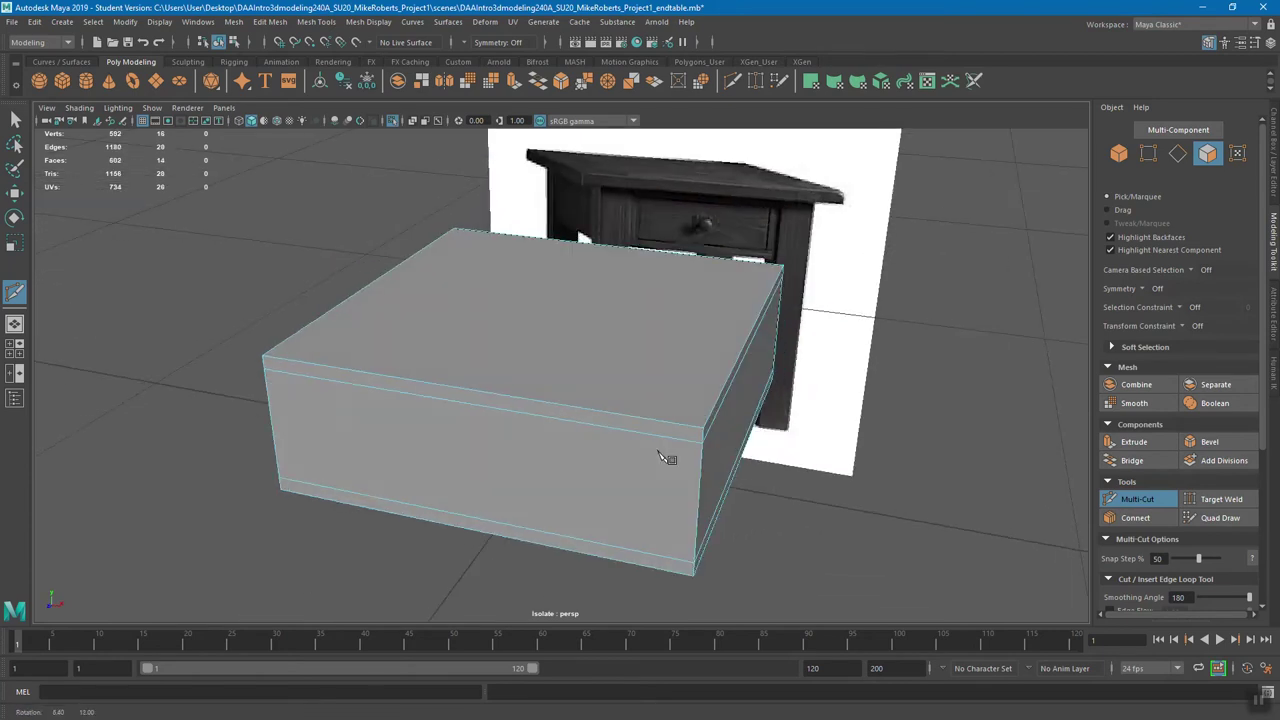
left_click_drag(743, 277, 634, 337, "alt")
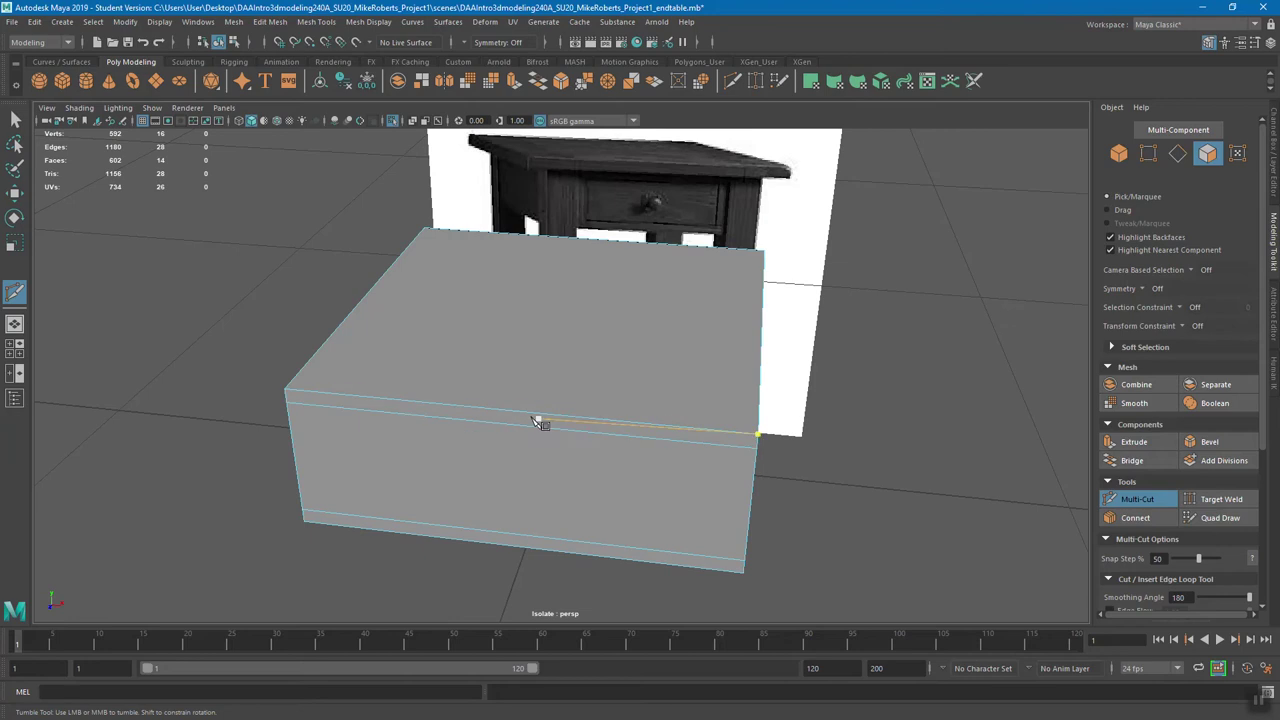
mouse_move(560, 423)
left_mouse_down("alt")
mouse_move(628, 414)
mouse_move(553, 423)
left_mouse_up("alt")
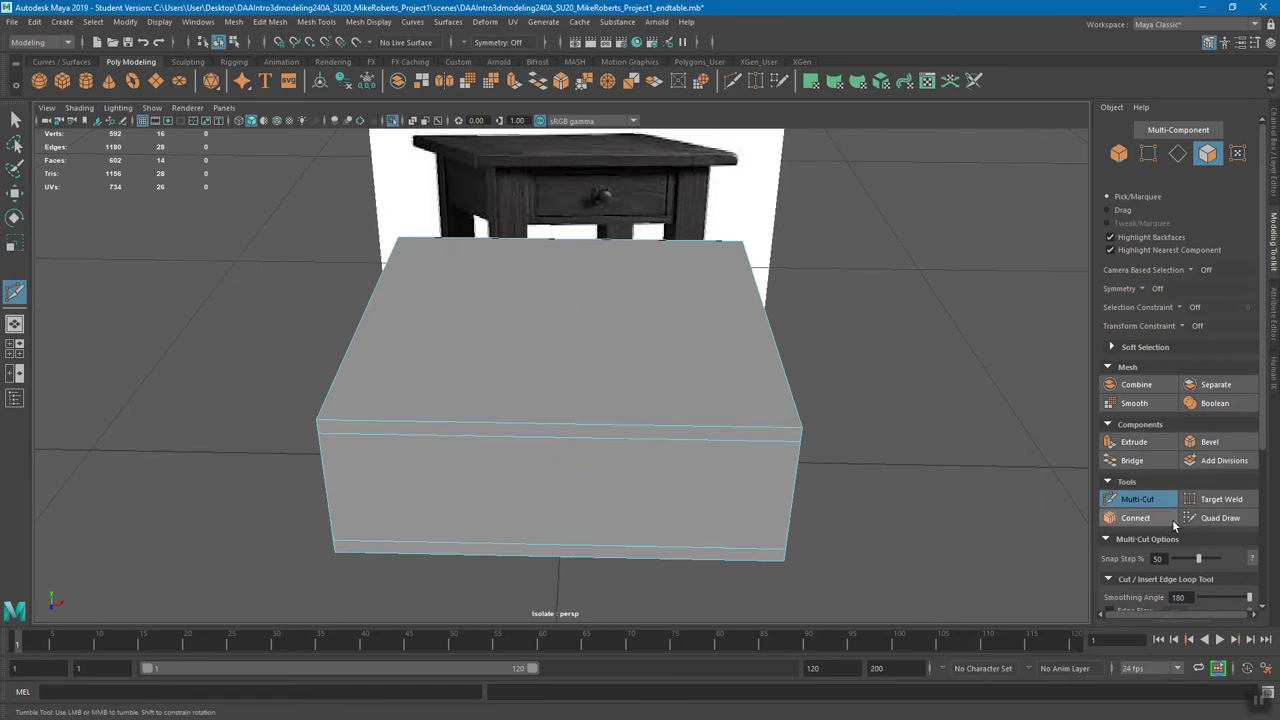
- Preview a vertical edge loop through the box's centre and adjust the Multi-Cut settings panel
scroll(1185, 495, "down", 1)
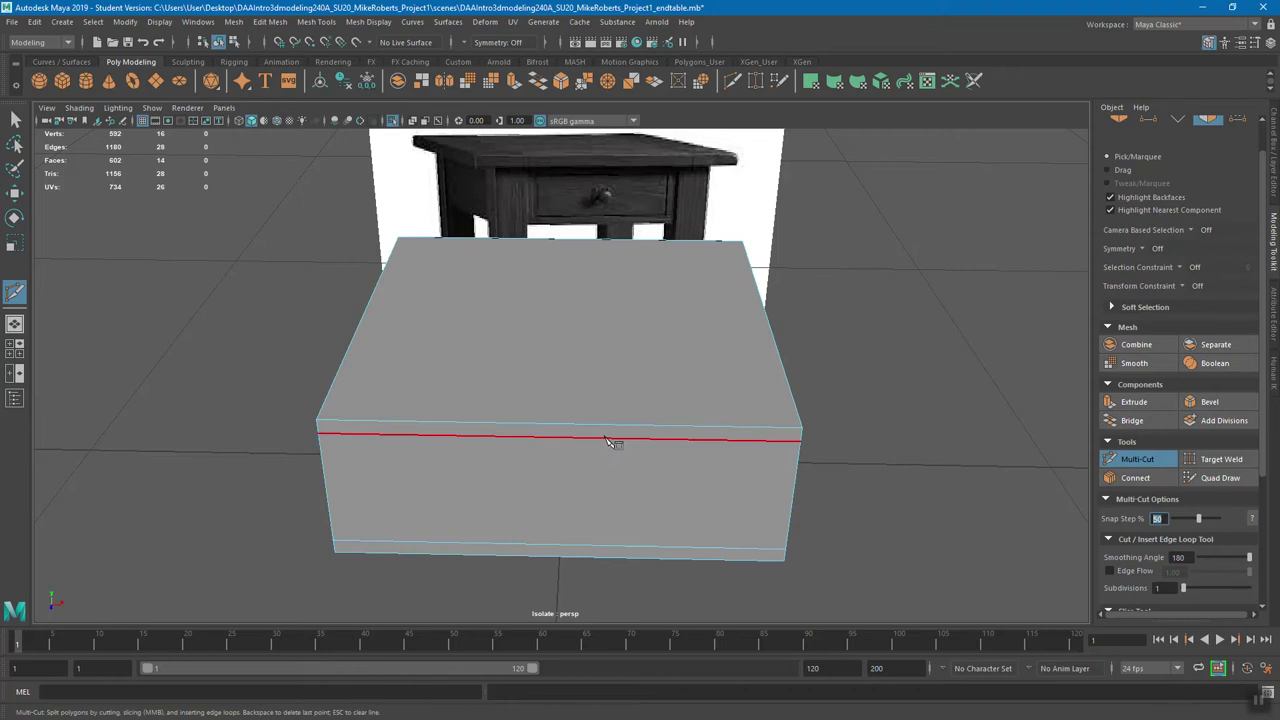
left_click(541, 423, "ctrl")
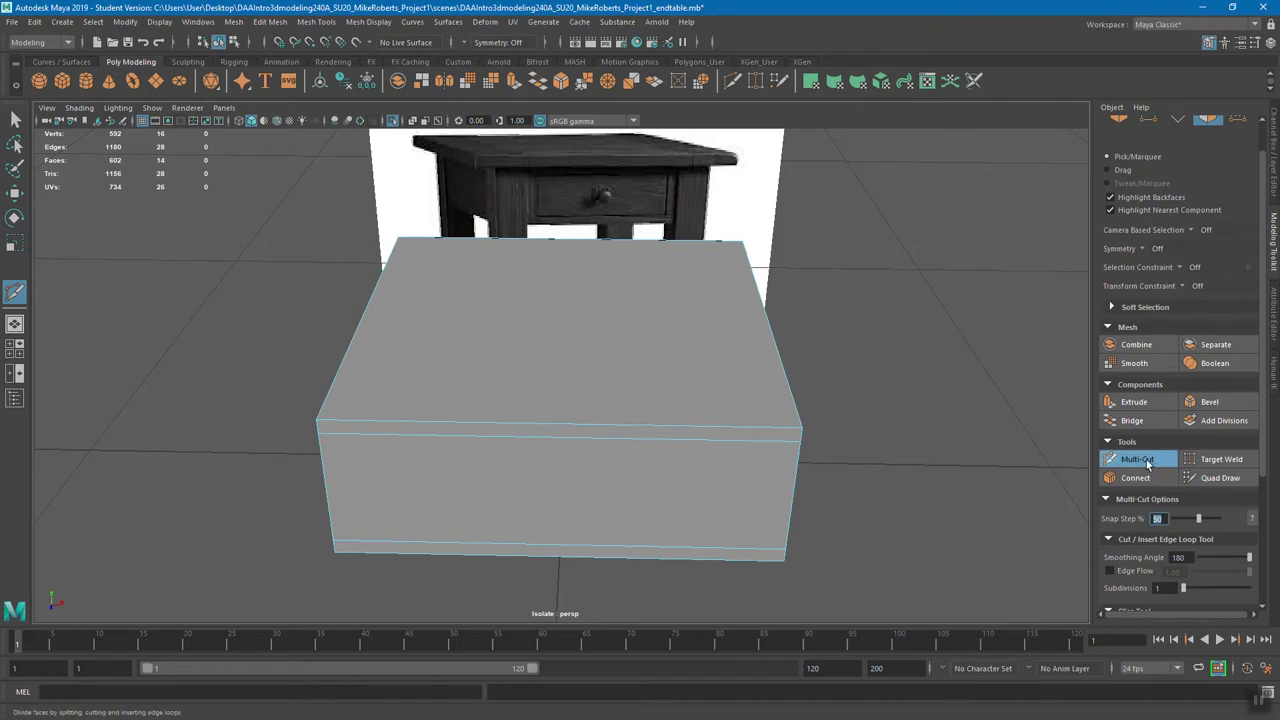
mouse_move(1266, 345)
left_mouse_down()
mouse_move(1268, 467)
mouse_move(1265, 363)
left_mouse_up()
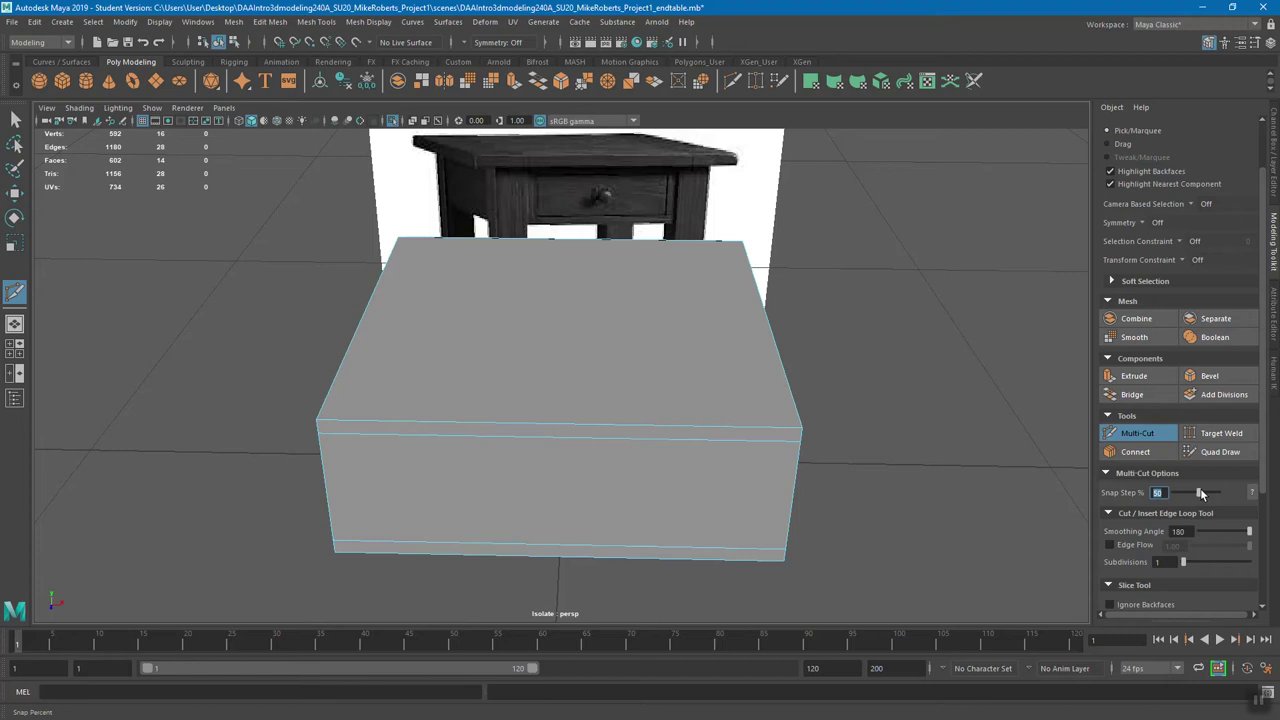
left_click_drag(1265, 412, 1228, 446)
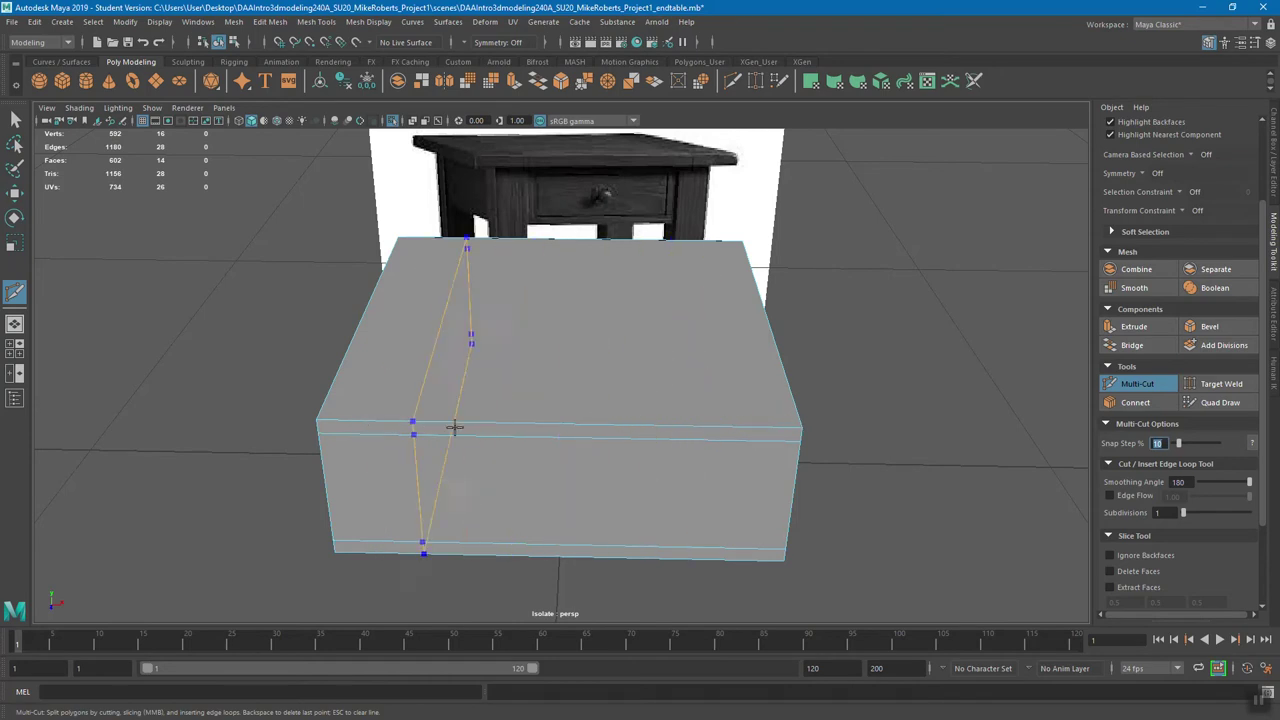
- Insert the vertical centre edge loop and start another cut on the box's front edge
left_click(560, 432, "ctrl")
left_click(800, 441)
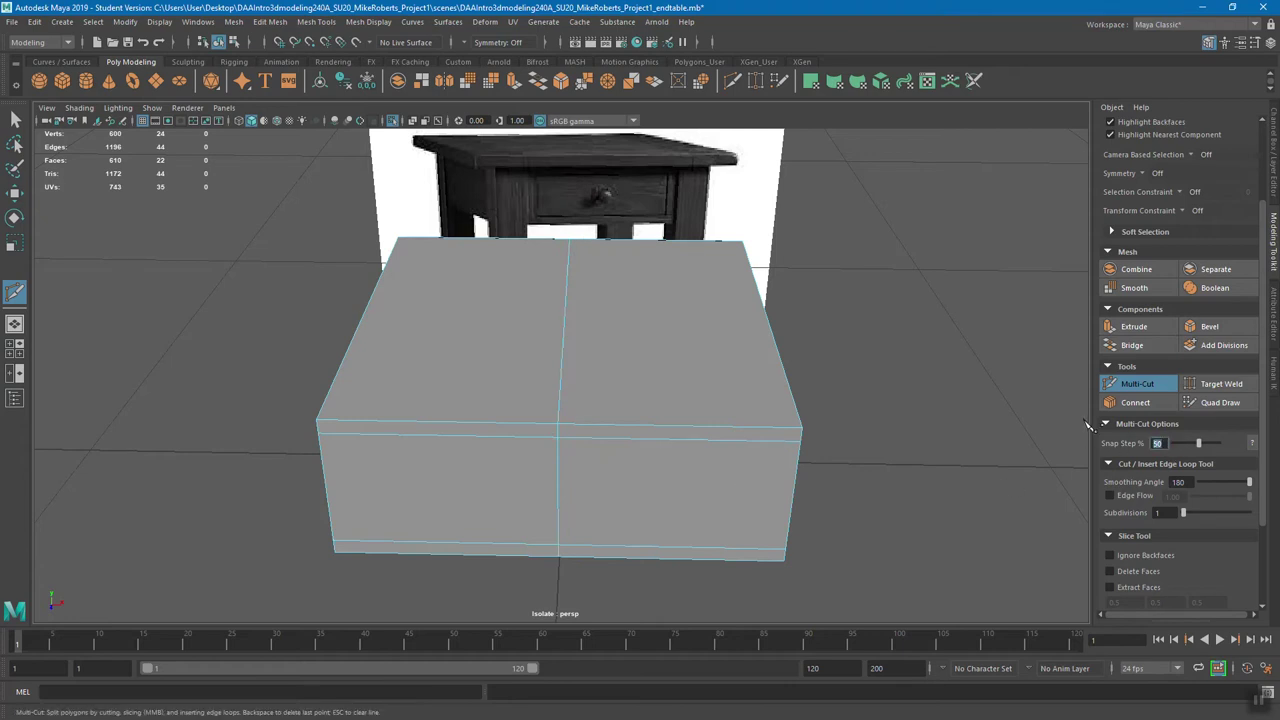
left_click_drag(608, 429, 580, 400, "alt")
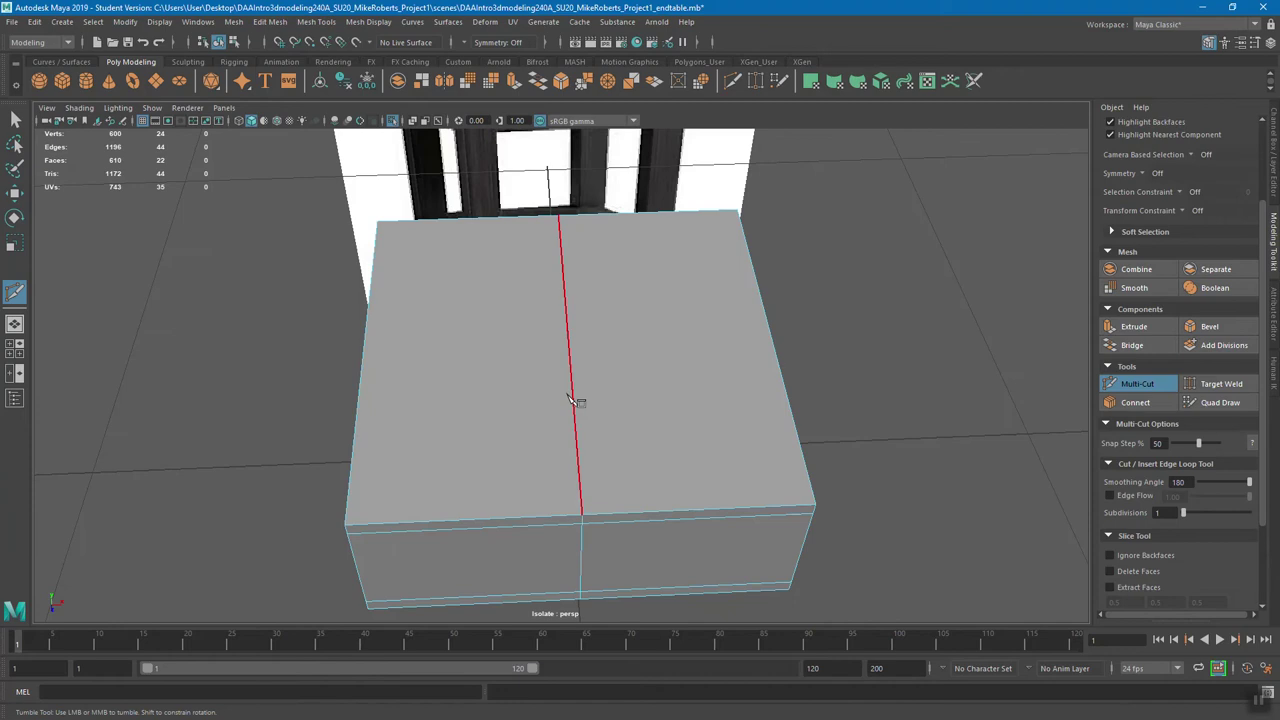
left_click_drag(634, 449, 667, 406, "alt")
left_click_drag(581, 409, 455, 408, "ctrl")
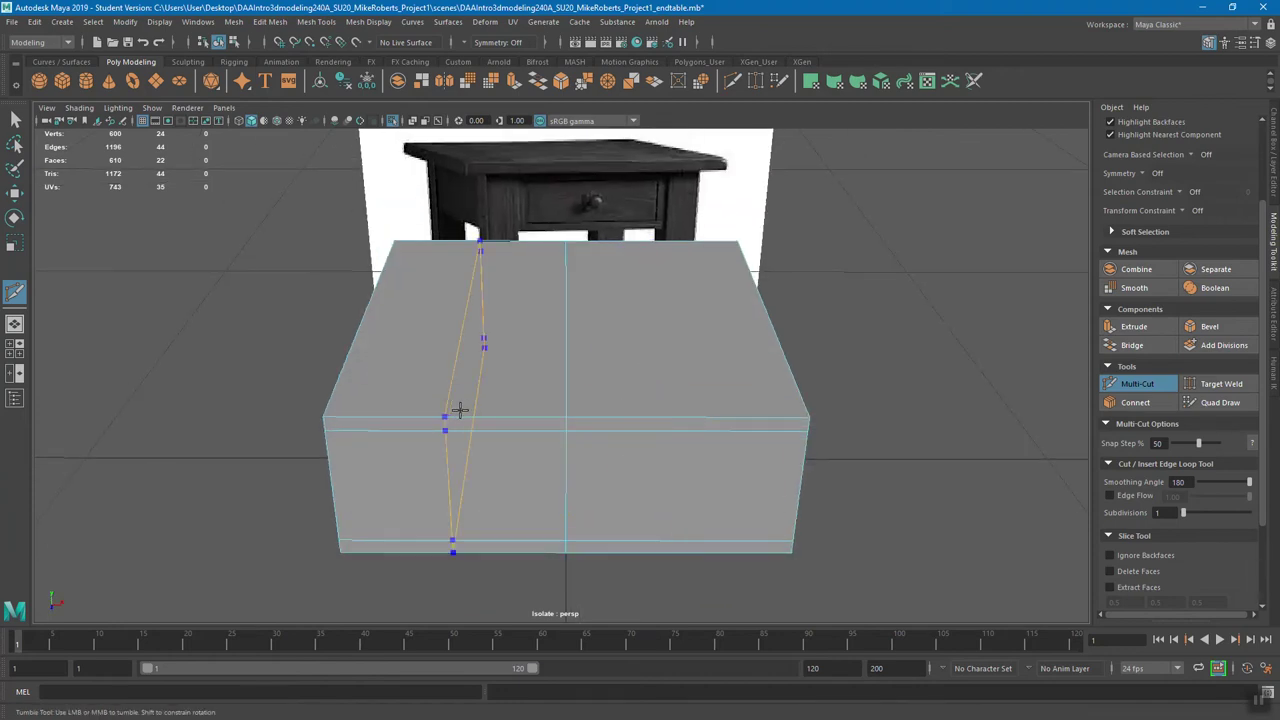
left_click_drag(569, 374, 619, 432, "alt")
left_click(543, 480)
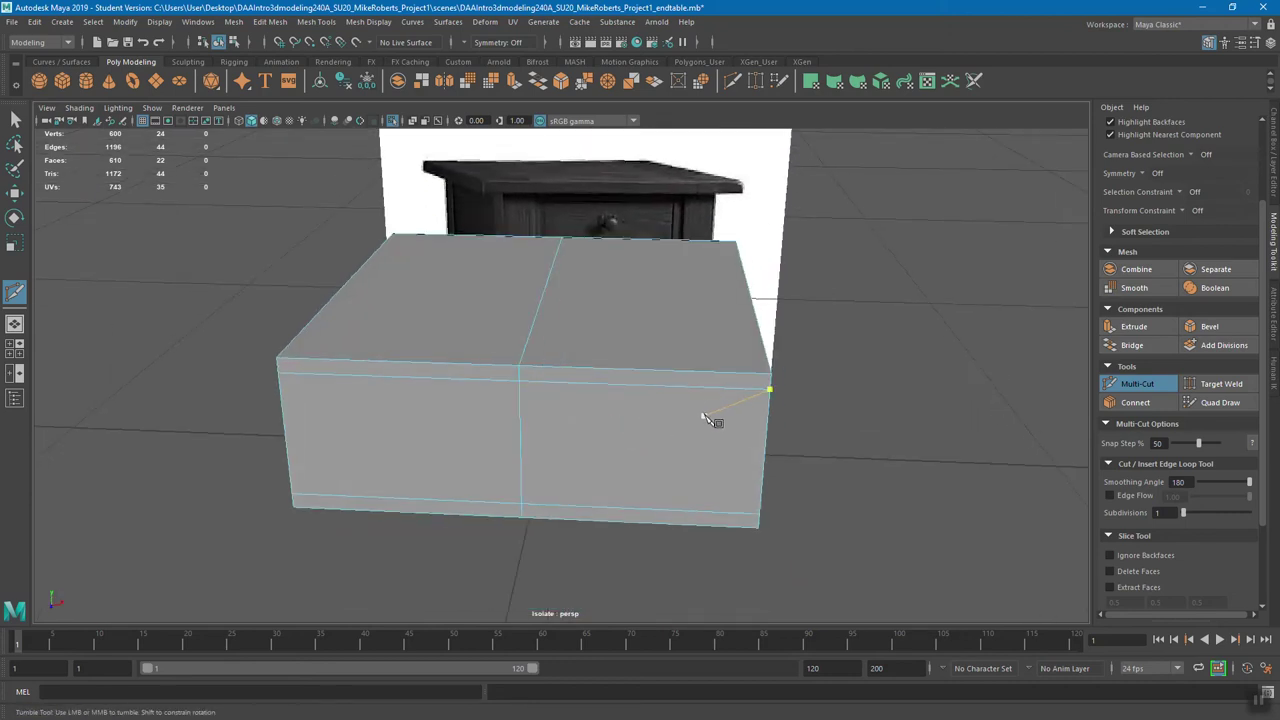
- Set the Multi-Cut Snap Step % to 10
left_click_drag(706, 420, 714, 420, "alt")
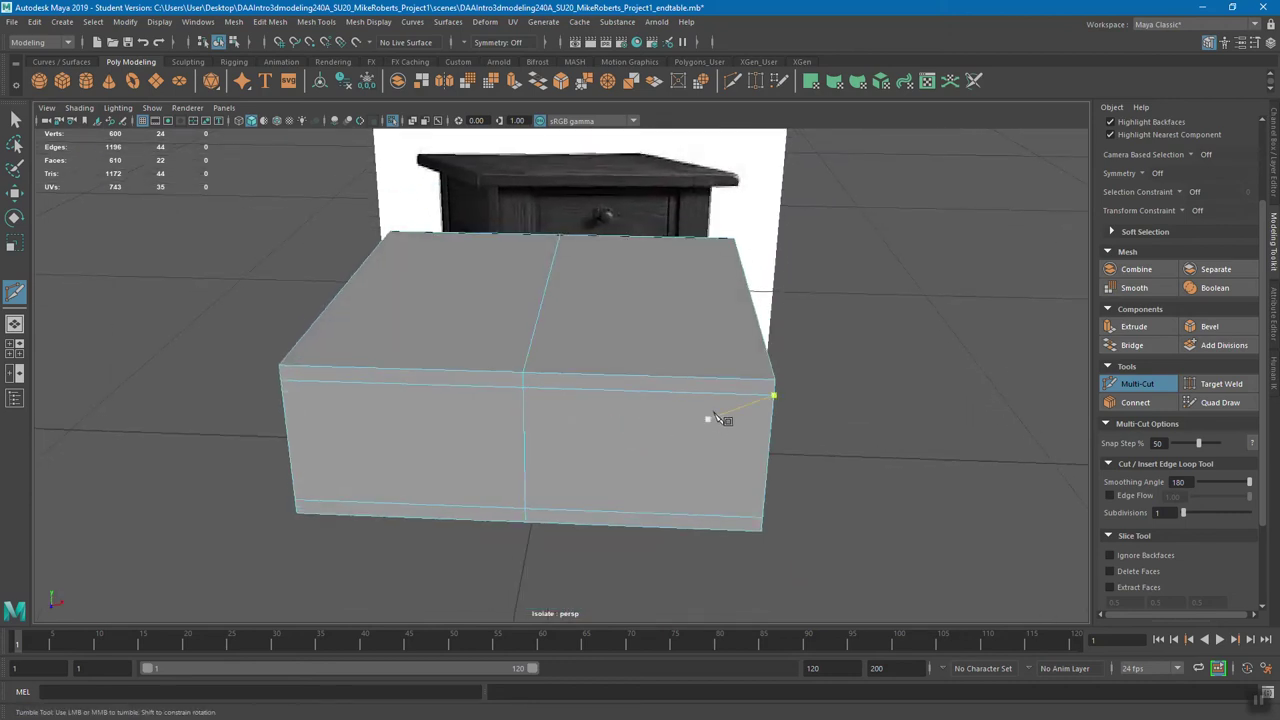
double_click(1160, 443)
type("10")
key("Return")
- Add vertical edge loops close to the box's left and right sides
left_click_drag(735, 405, 760, 393, "ctrl")
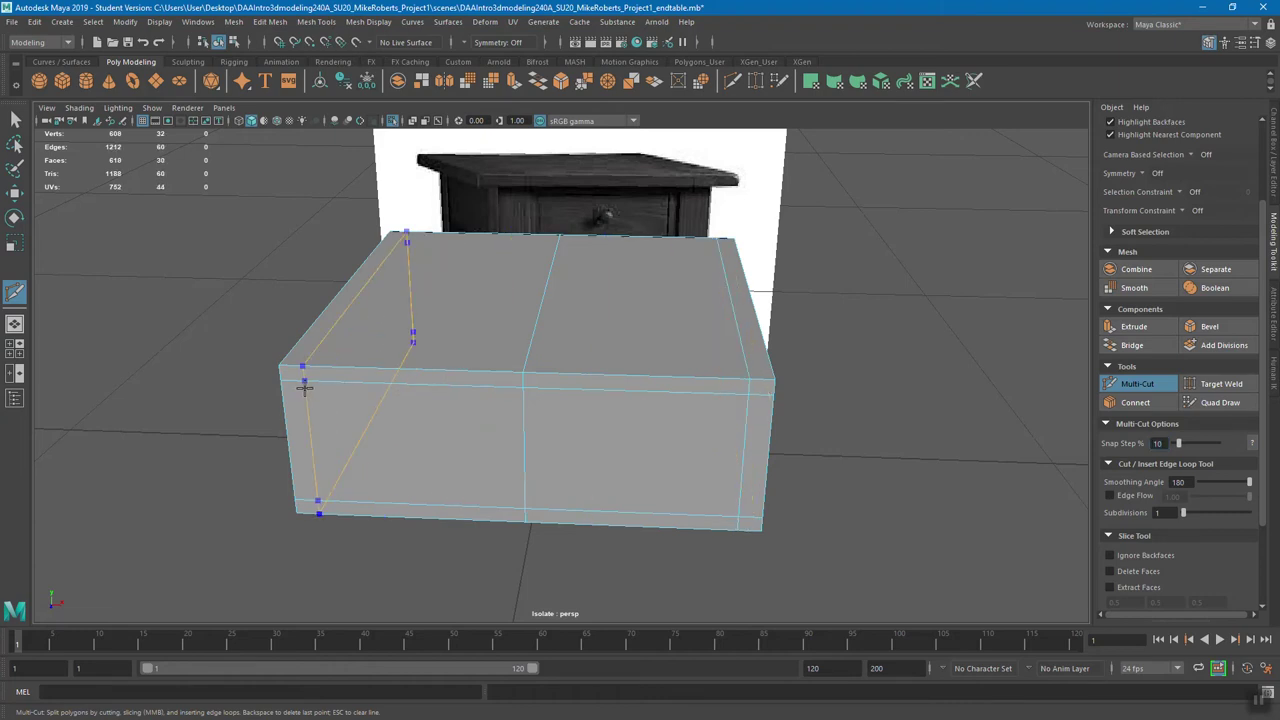
left_click_drag(300, 374, 523, 387)
key("Escape")
key("Return")
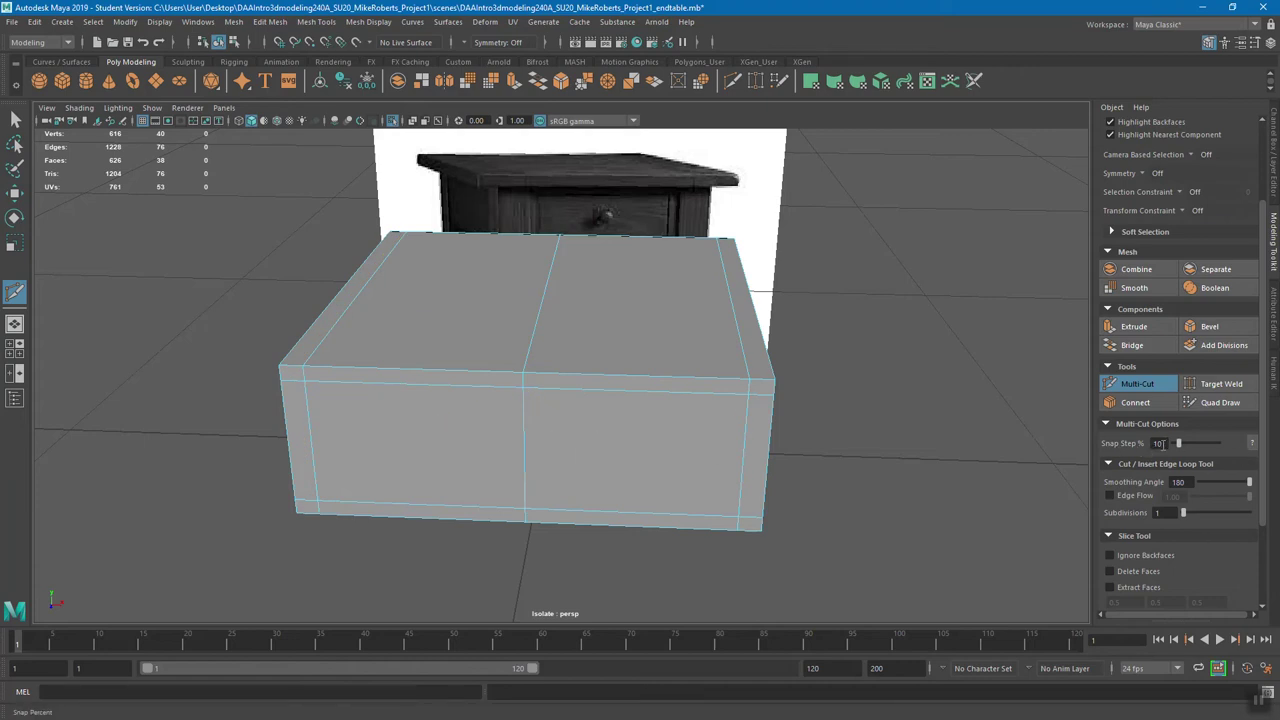
- Place a cut point on the box's front edge, then save the scene past the student-version warning
mouse_move(686, 423)
left_mouse_down("alt")
mouse_move(626, 420)
mouse_move(660, 371)
mouse_move(680, 423)
mouse_move(694, 409)
left_mouse_up("alt")
left_click(576, 350)
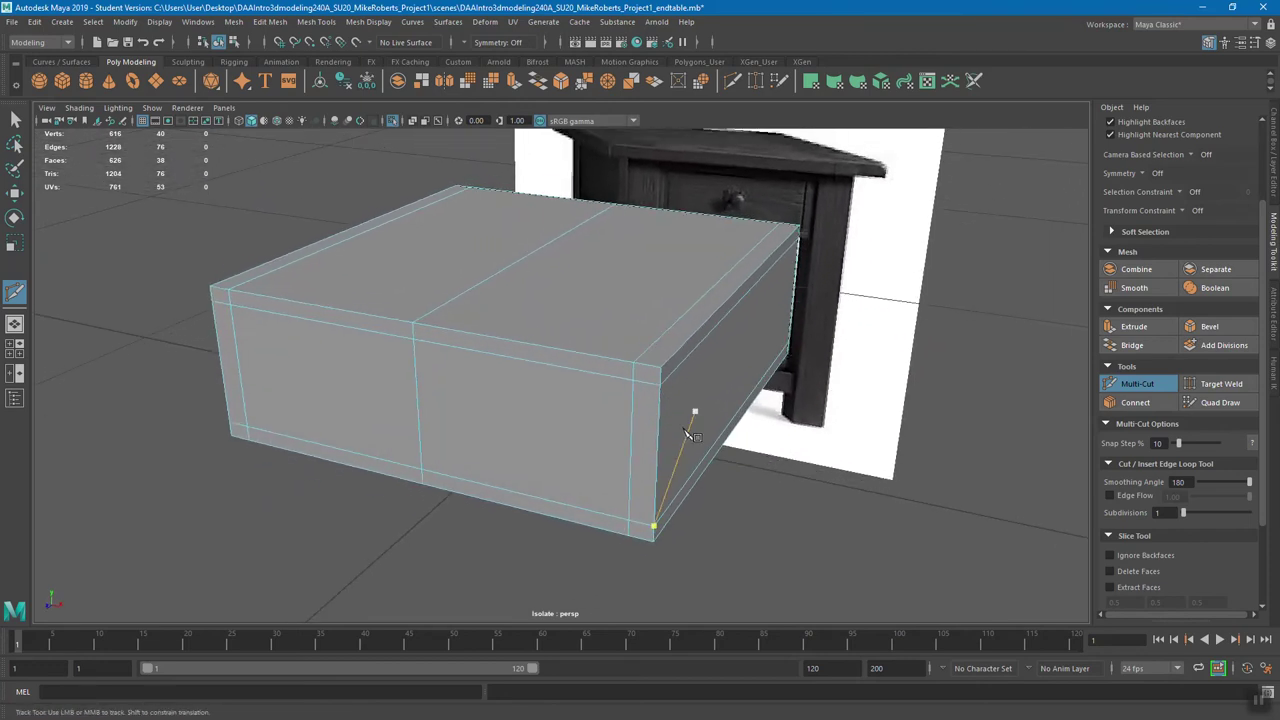
key("ctrl+s")
left_click(608, 374)
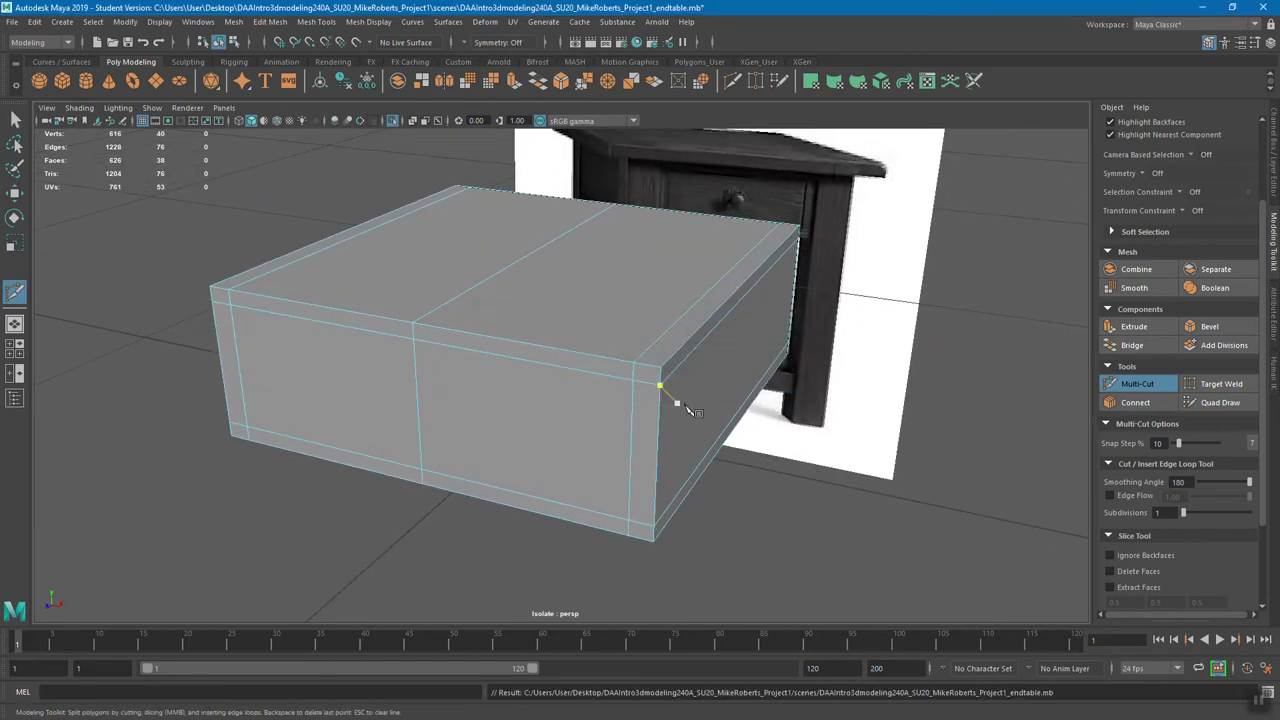
- Preview an edge loop around the box and cut along its front vertical edge
key("ctrl")
left_click_drag(677, 457, 612, 410, "alt")
right_click_drag(612, 410, 657, 360, "alt")
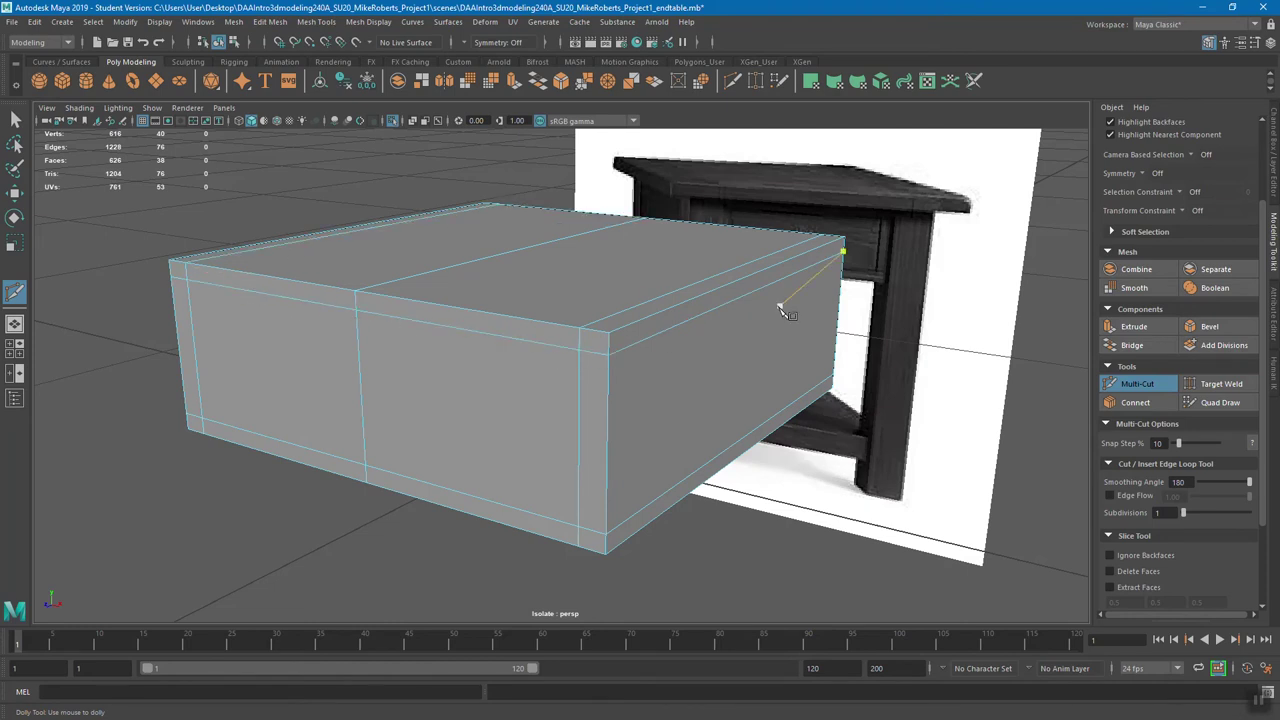
left_click(606, 354)
left_click_drag(720, 363, 714, 286, "alt")
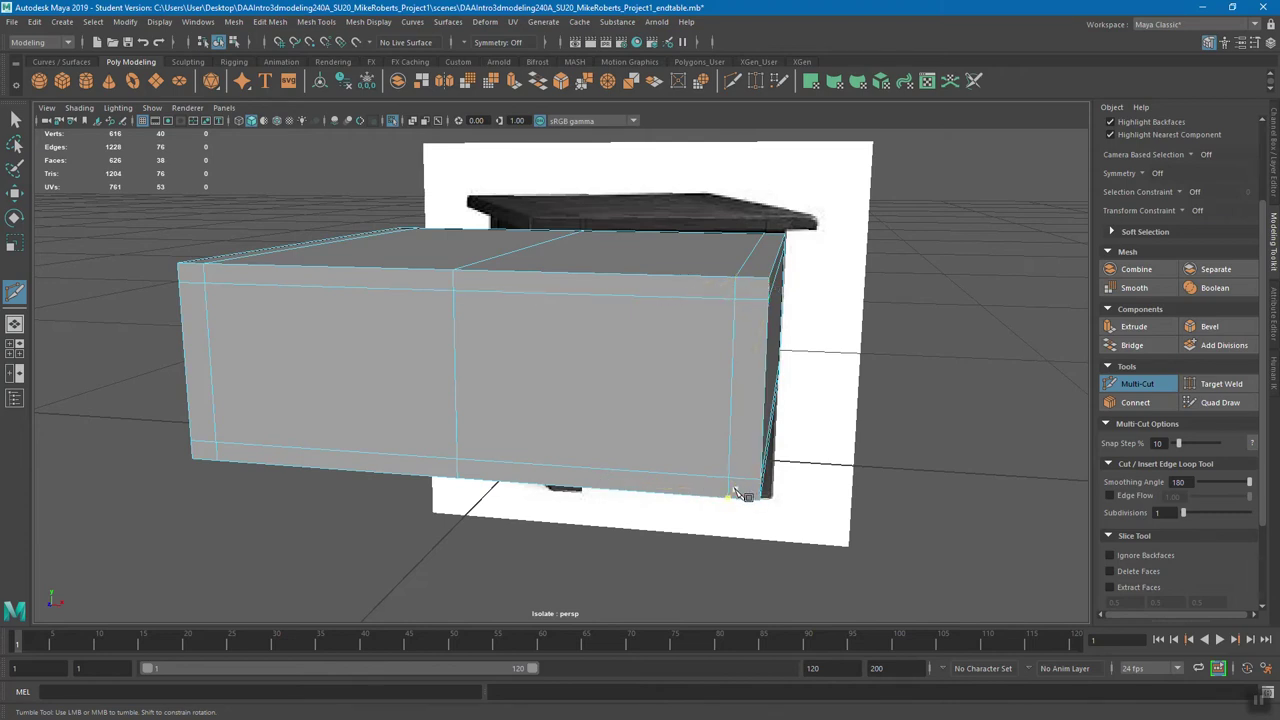
left_click_drag(640, 424, 686, 393, "alt")
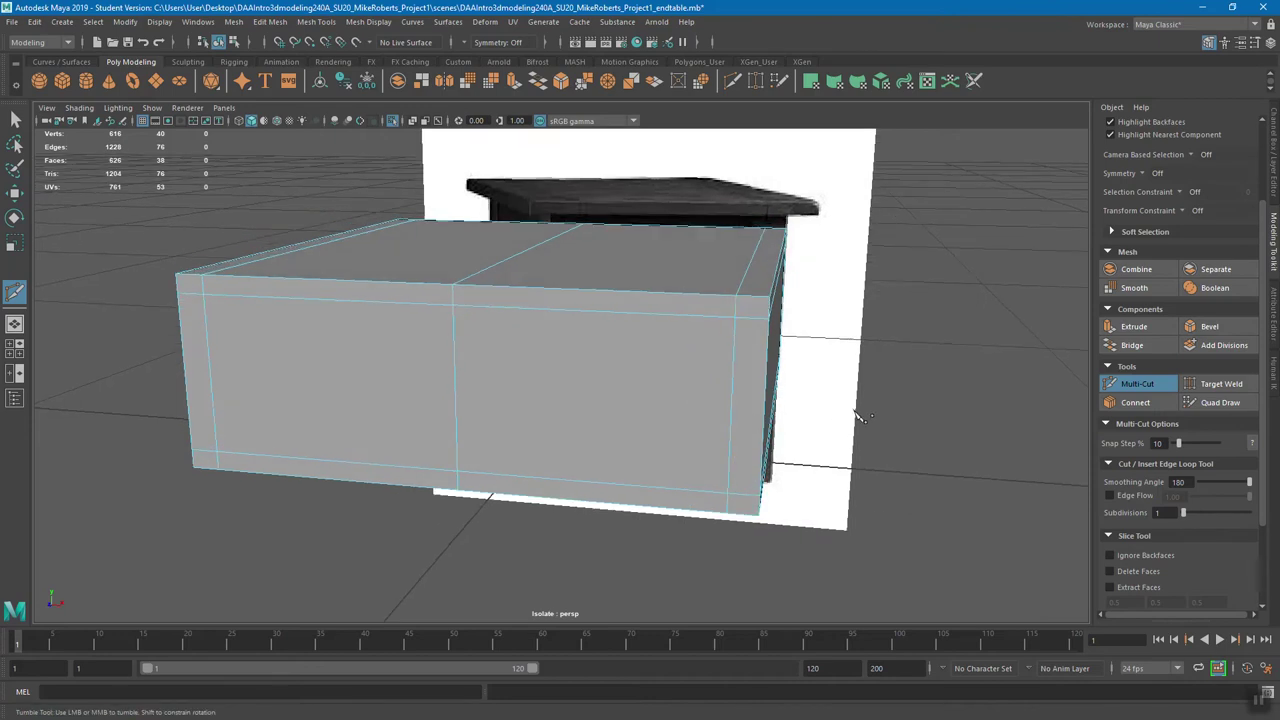
left_click_drag(820, 400, 666, 390, "alt")
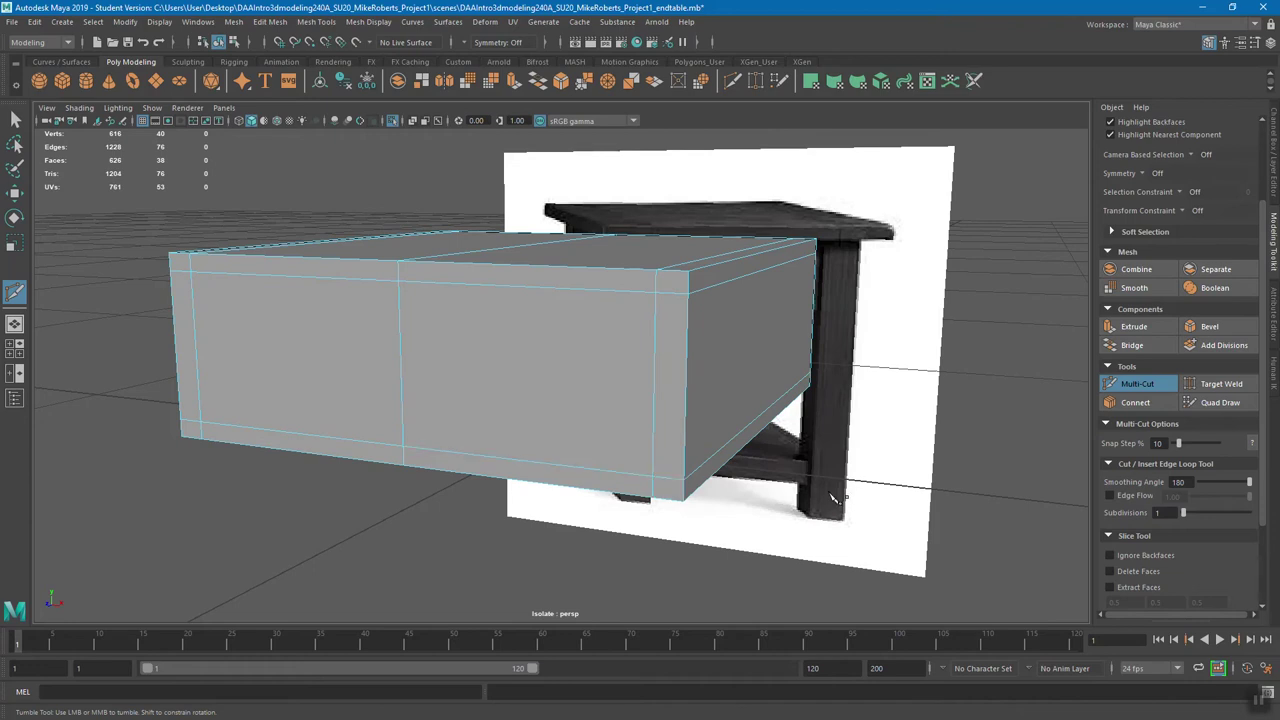
left_click_drag(829, 495, 829, 391, "alt")
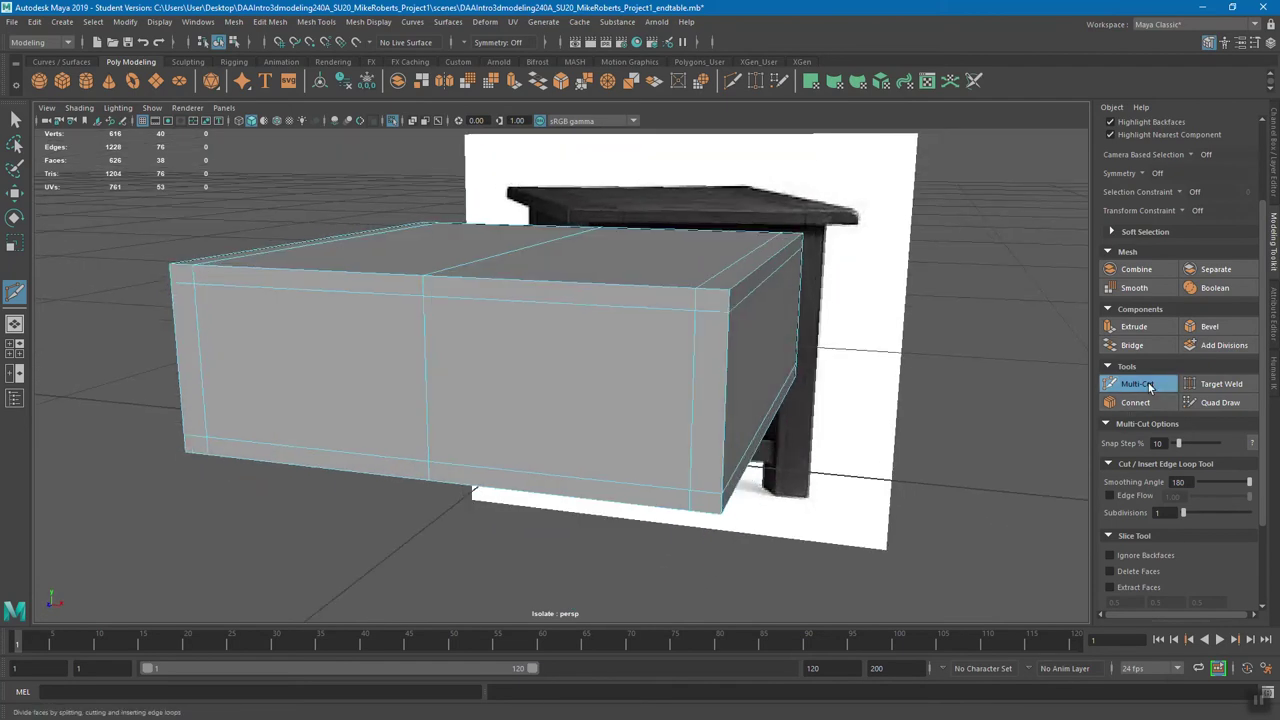
- Start a cut on the top front edge, then cancel it and return to plain selection
left_click(694, 312)
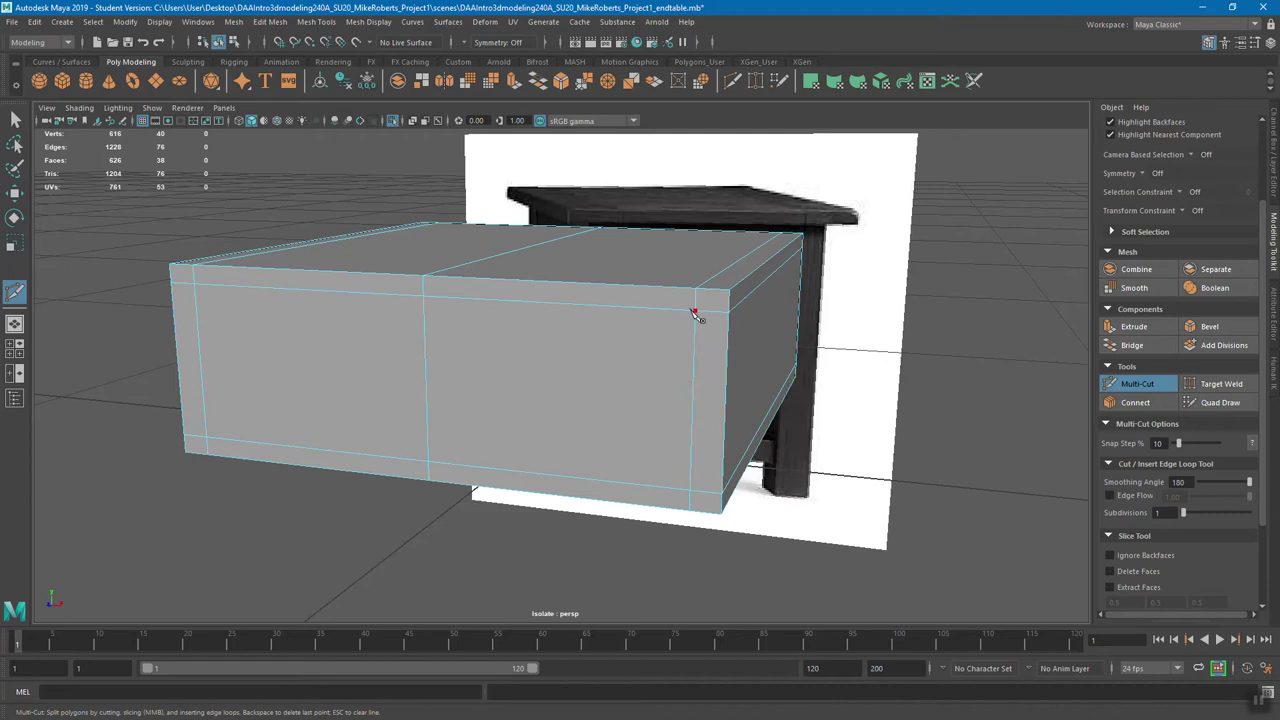
left_click(1137, 385)
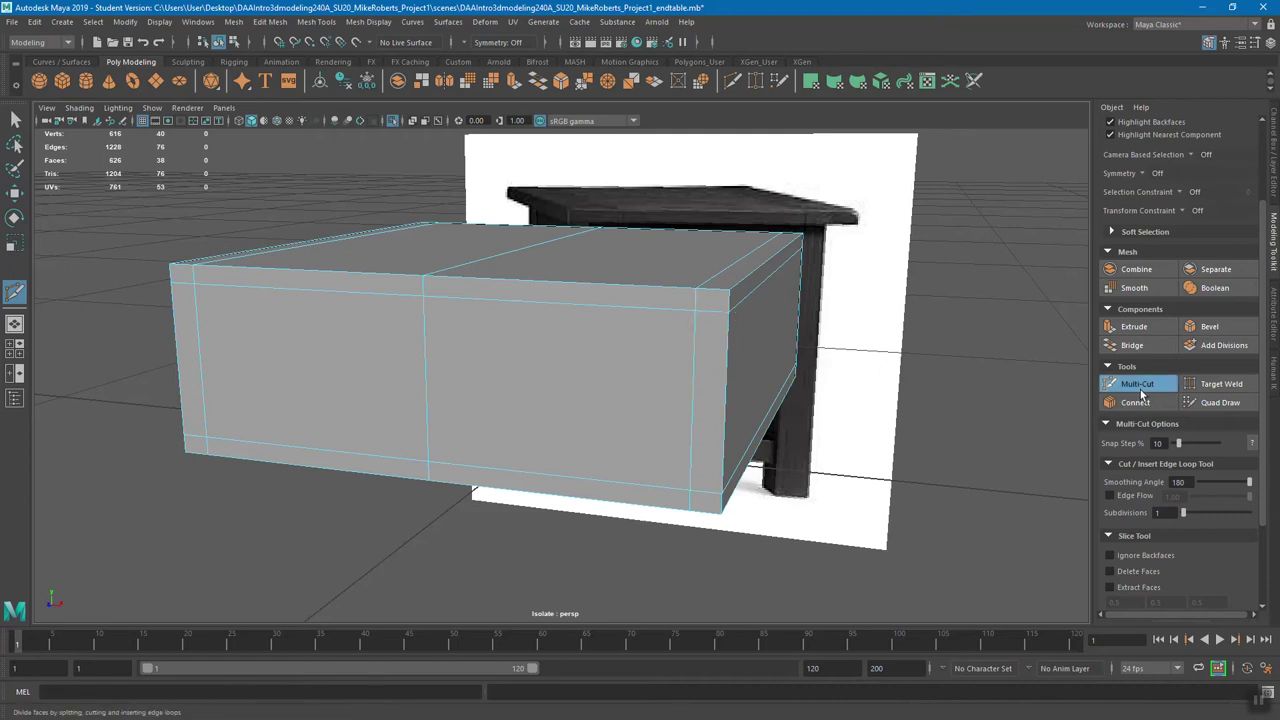
left_click(1133, 382)
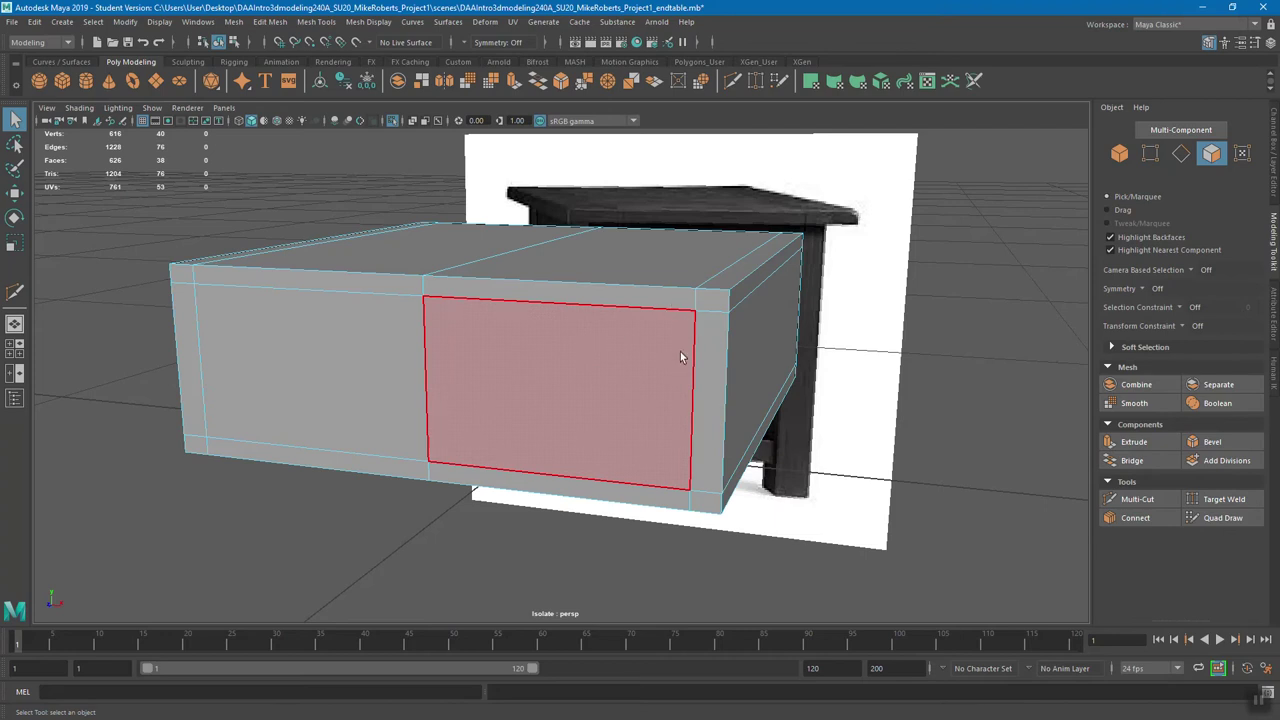
- From a higher three-quarter view, switch the drawer box to edge mode via the component marking menu
left_click_drag(617, 336, 538, 291, "alt")
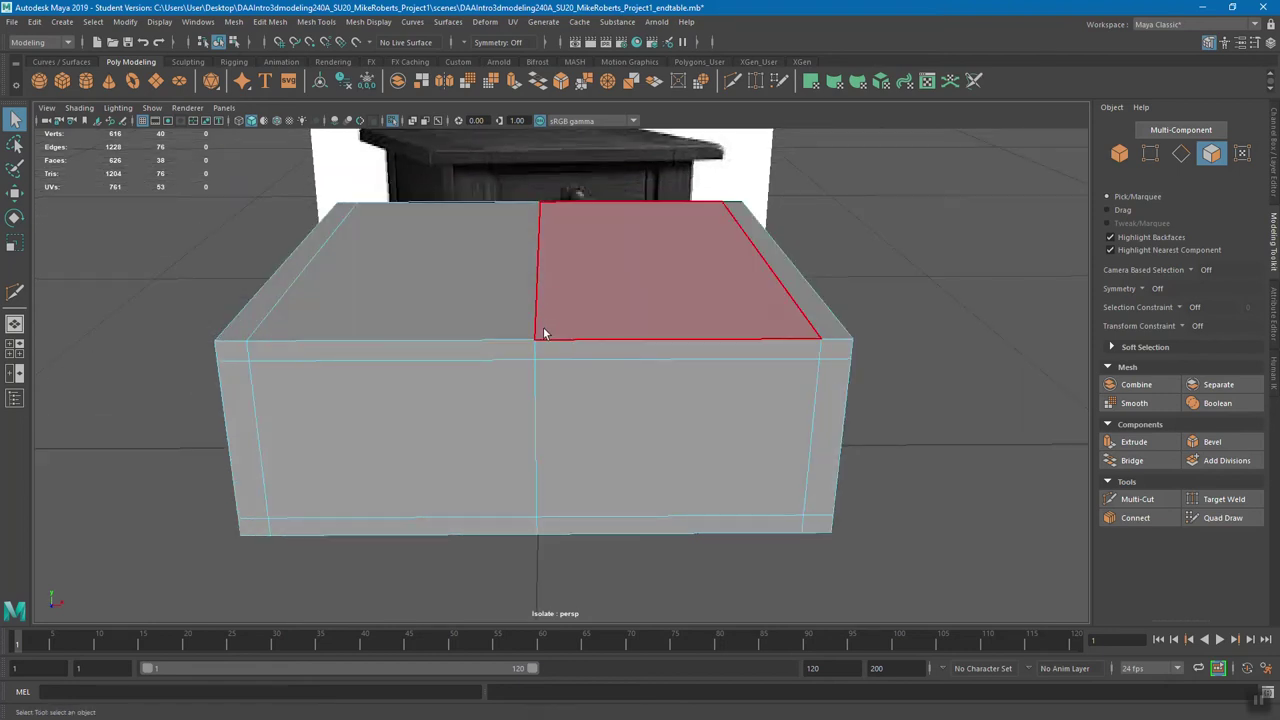
left_click_drag(633, 390, 580, 345, "alt")
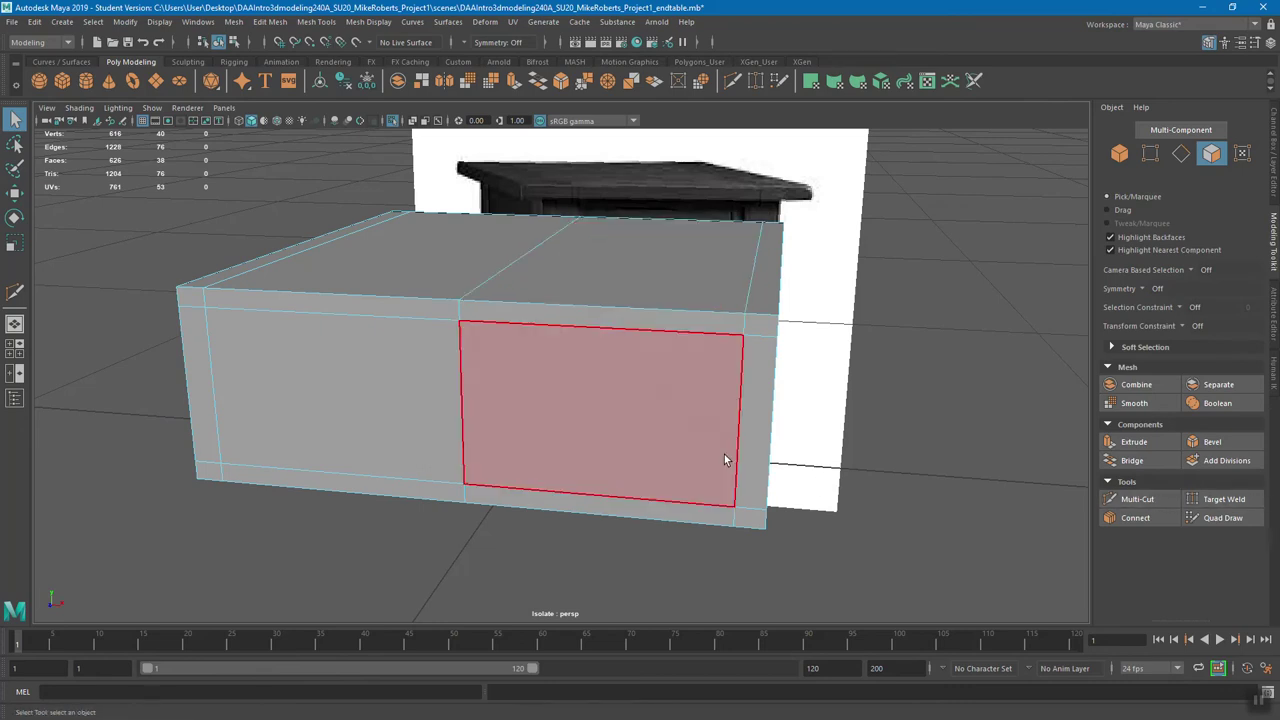
right_click_drag(686, 391, 685, 307)
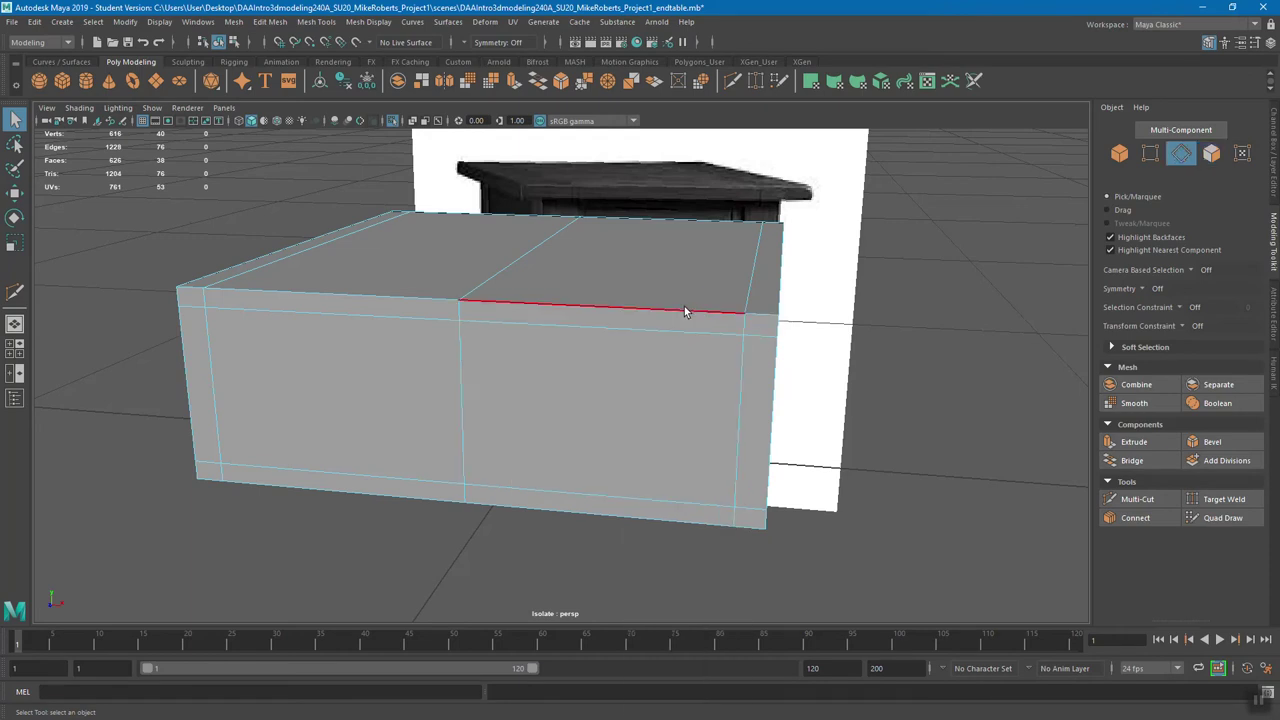
- Select the vertical centre edge loop on the box front and delete it, leaving 30 faces
left_click(462, 386)
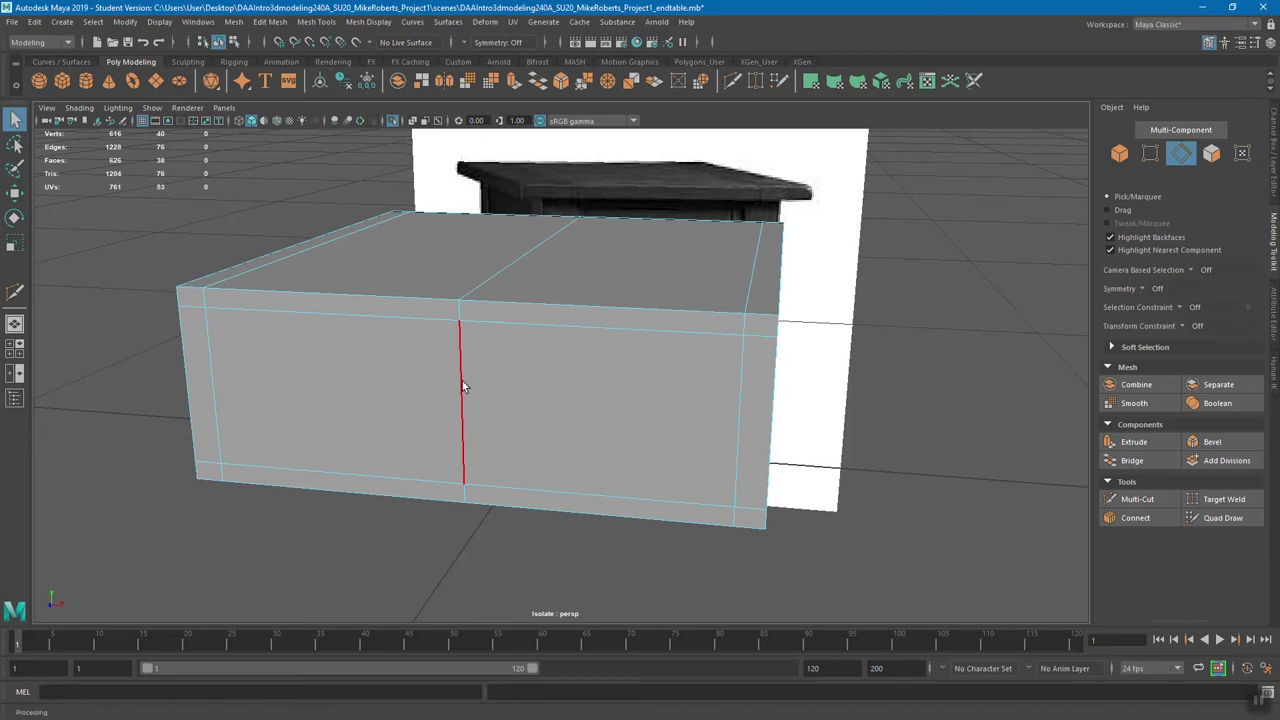
double_click(462, 386)
left_click_drag(611, 420, 563, 443, "alt")
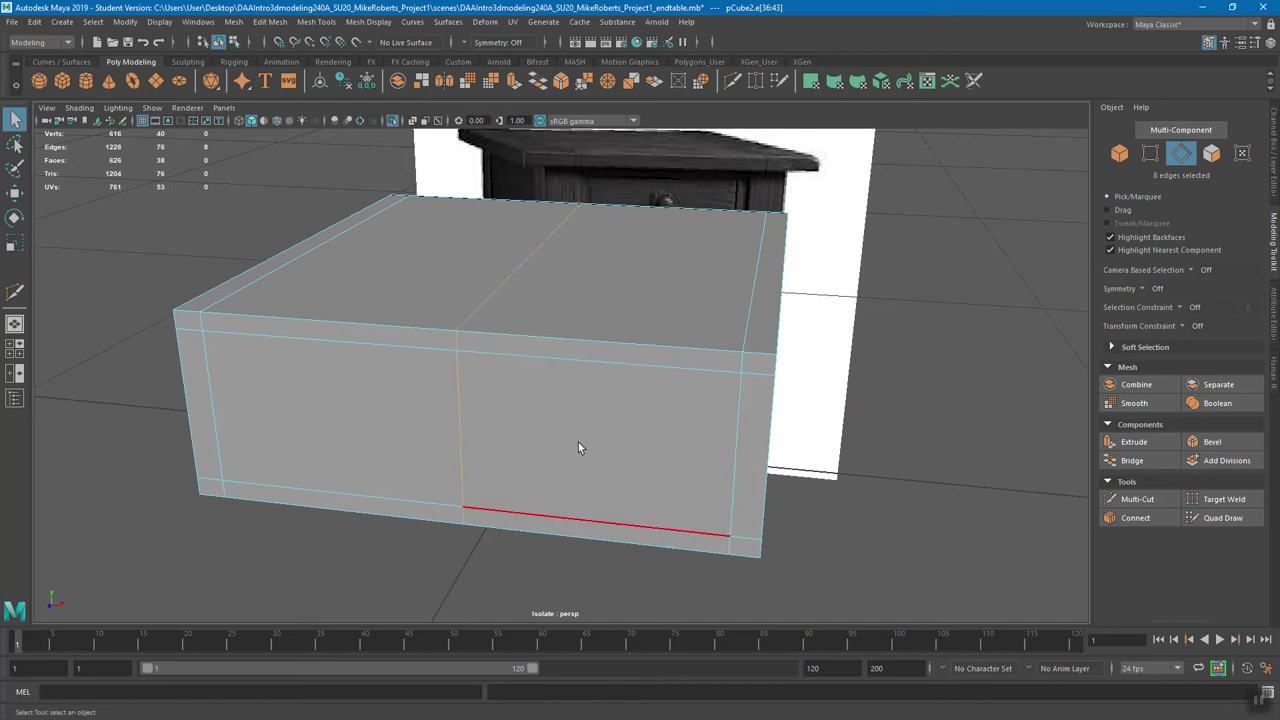
left_click_drag(590, 448, 627, 423, "alt")
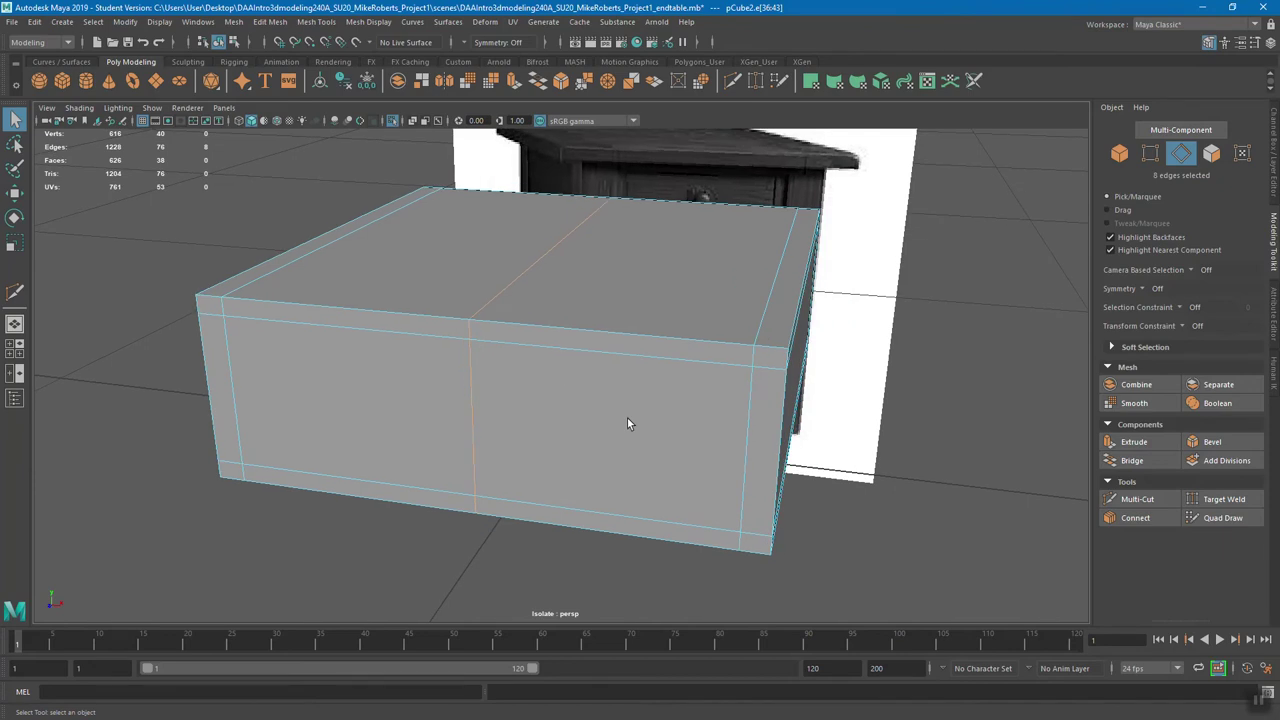
key("Delete")
right_click_drag(571, 375, 493, 344)
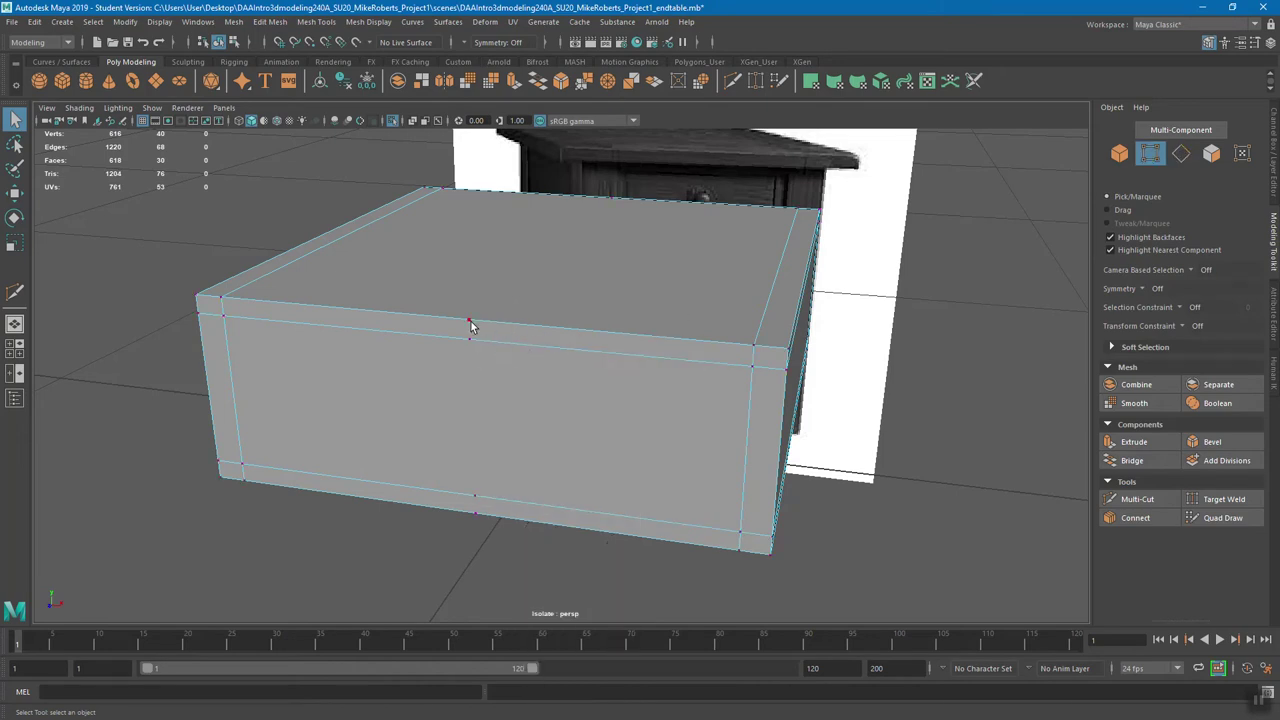
- Marquee-select the eight leftover centre vertices on the box front and delete them
right_click_drag(521, 414, 505, 347)
left_click_drag(605, 350, 478, 240, "alt")
left_click_drag(501, 178, 638, 620)
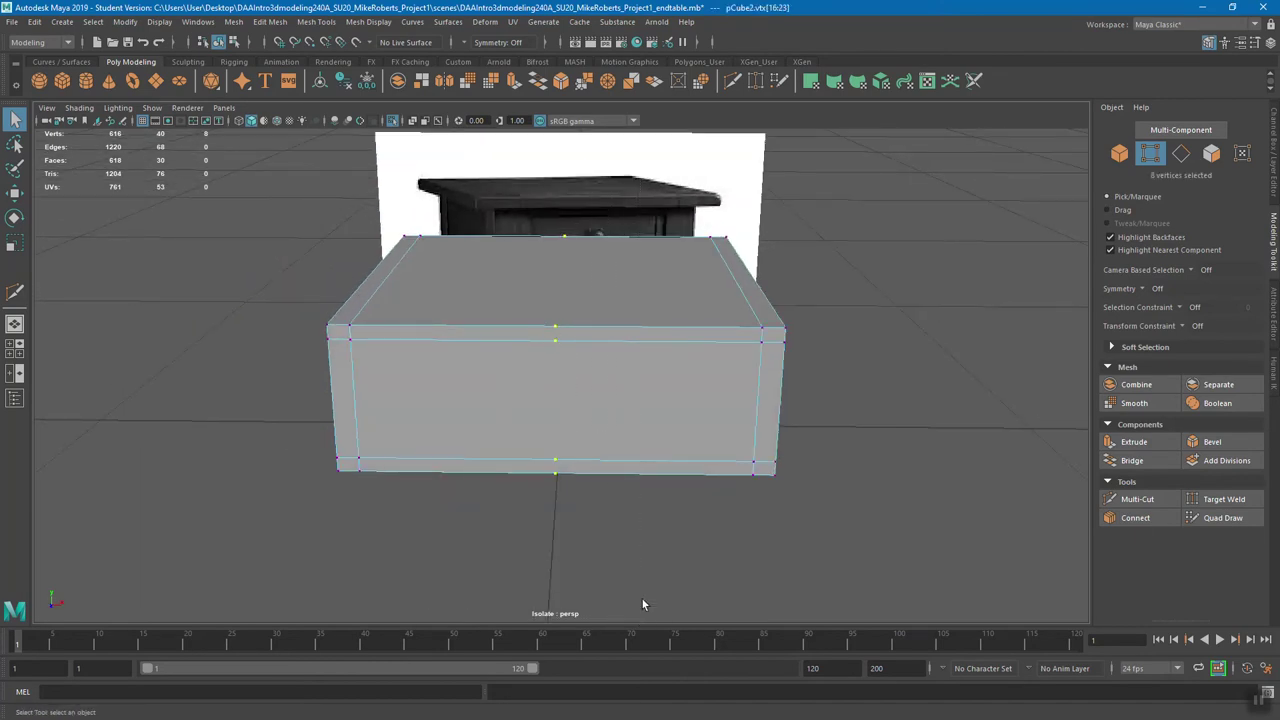
key("Delete")
- Pick the four front corner vertices, then undo back to before the edge deletion
left_click_drag(611, 475, 706, 491, "alt")
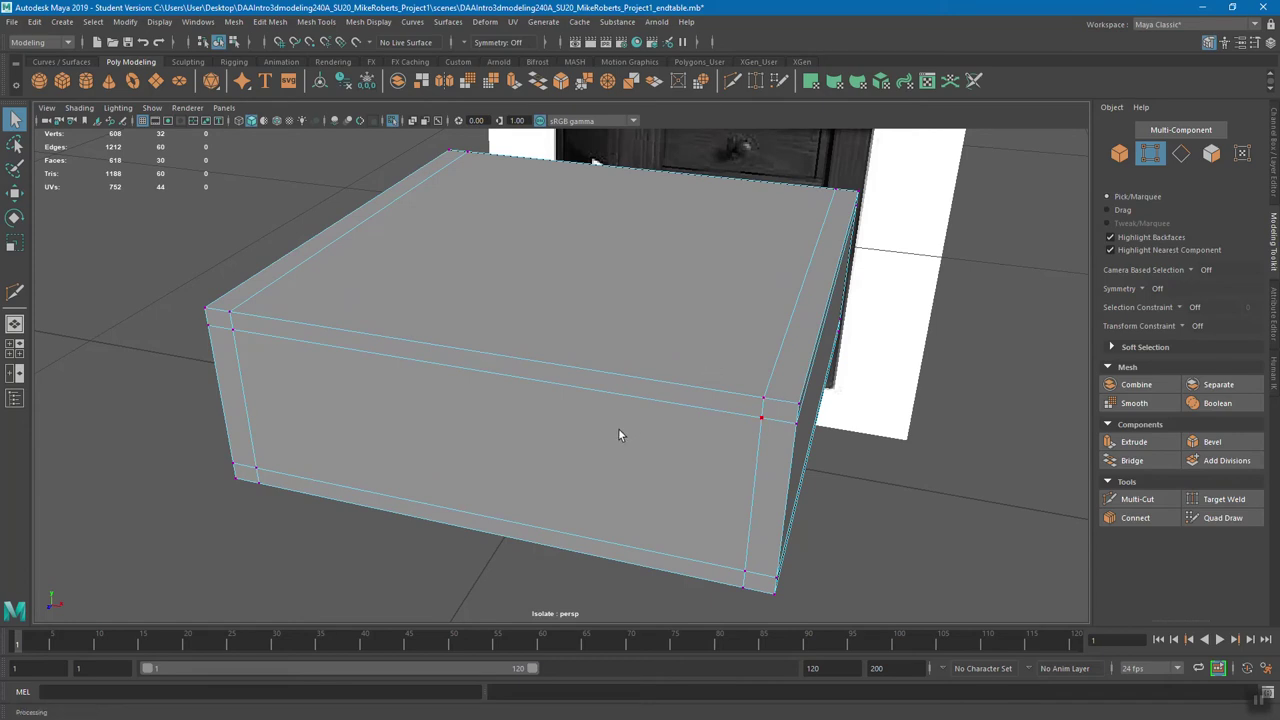
left_click(240, 335)
left_click(762, 420, "shift")
left_click(746, 573, "shift")
left_click(257, 468, "shift")
left_click_drag(905, 453, 868, 441, "alt")
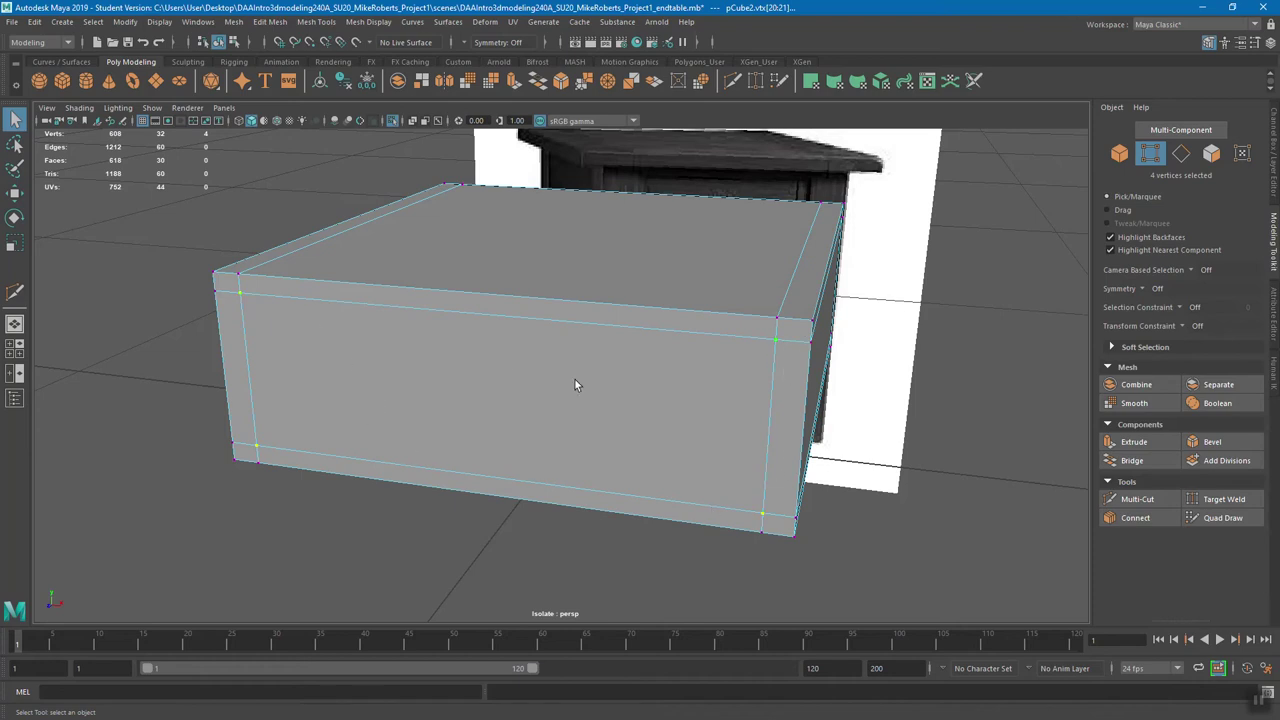
left_click_drag(555, 378, 740, 394, "alt")
key("ctrl+z")
key("ctrl+z")
key("ctrl+z")
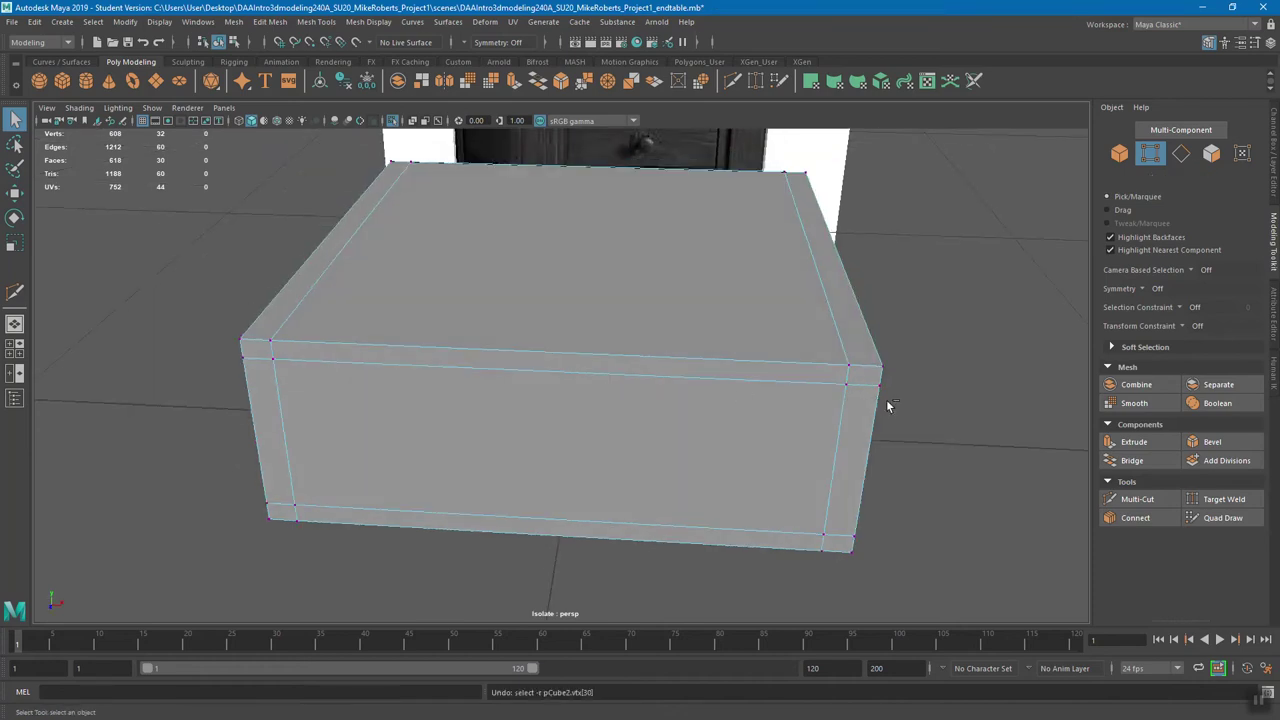
key("ctrl+z")
key("ctrl+z")
key("ctrl+z")
key("ctrl+z")
key("ctrl+z")
- Select the centre edge loop across the top and apply Edit Mesh > Delete Edge/Vertex
left_click_drag(888, 406, 671, 355, "alt")
right_click_drag(631, 328, 636, 290)
left_click_drag(636, 290, 560, 346, "alt")
double_click(441, 350)
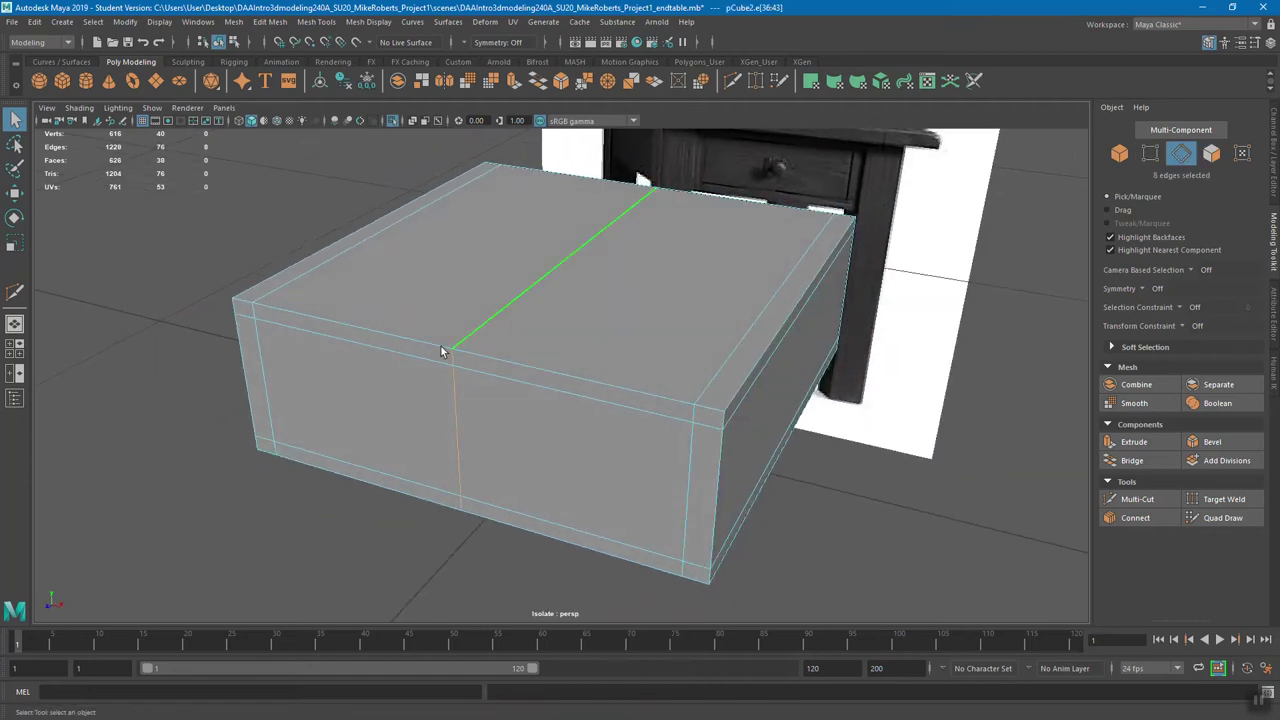
left_click(263, 22)
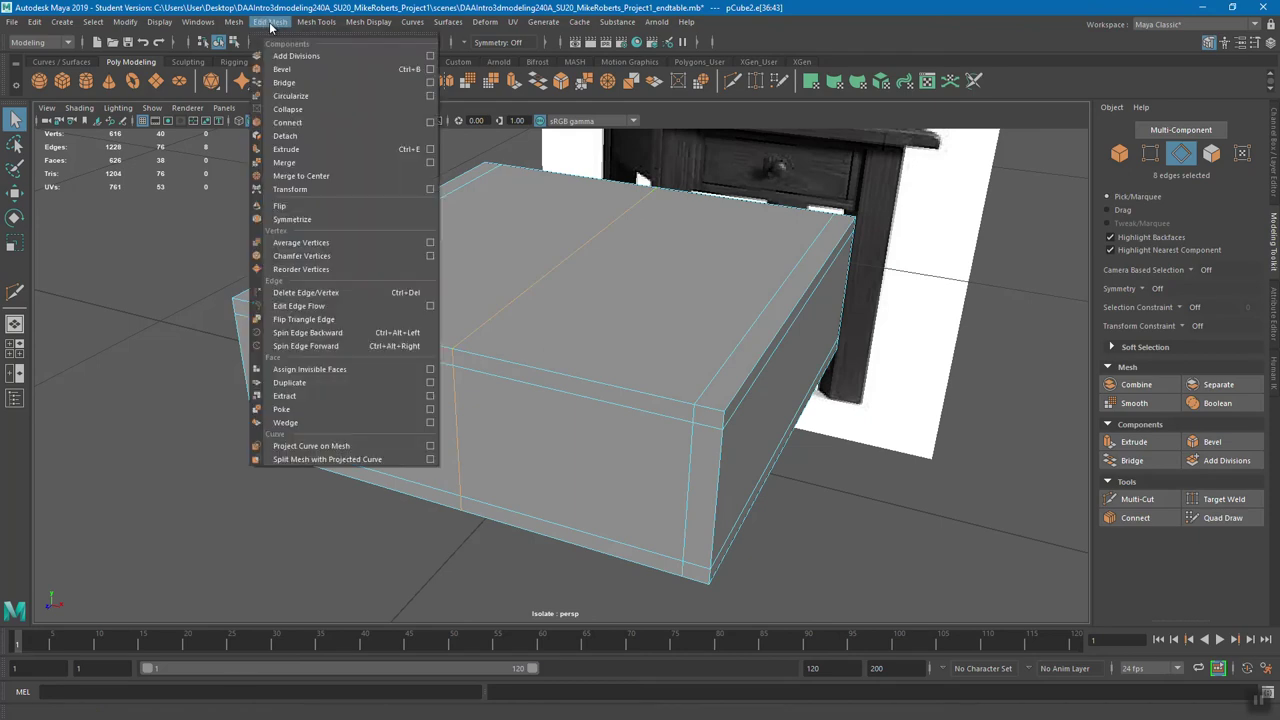
left_click(336, 292)
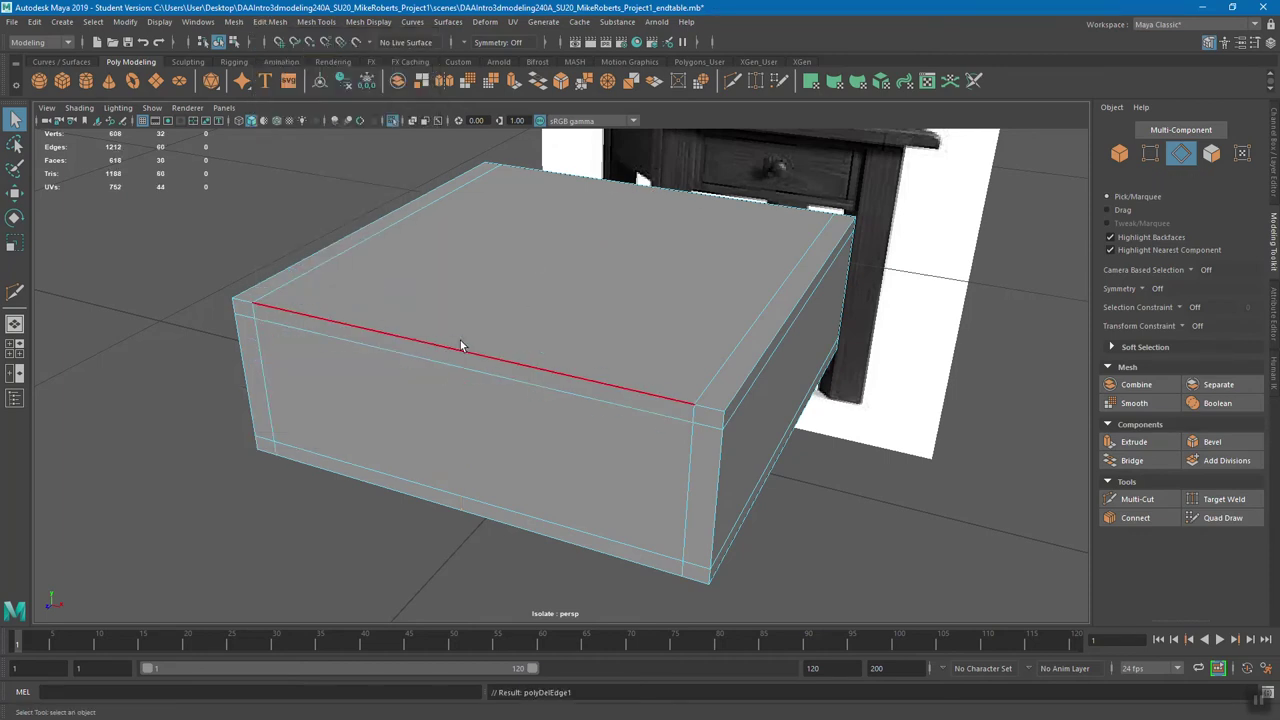
- Check the vertices for leftovers, then return to edges and select the front top edge
right_click_drag(429, 354, 427, 345)
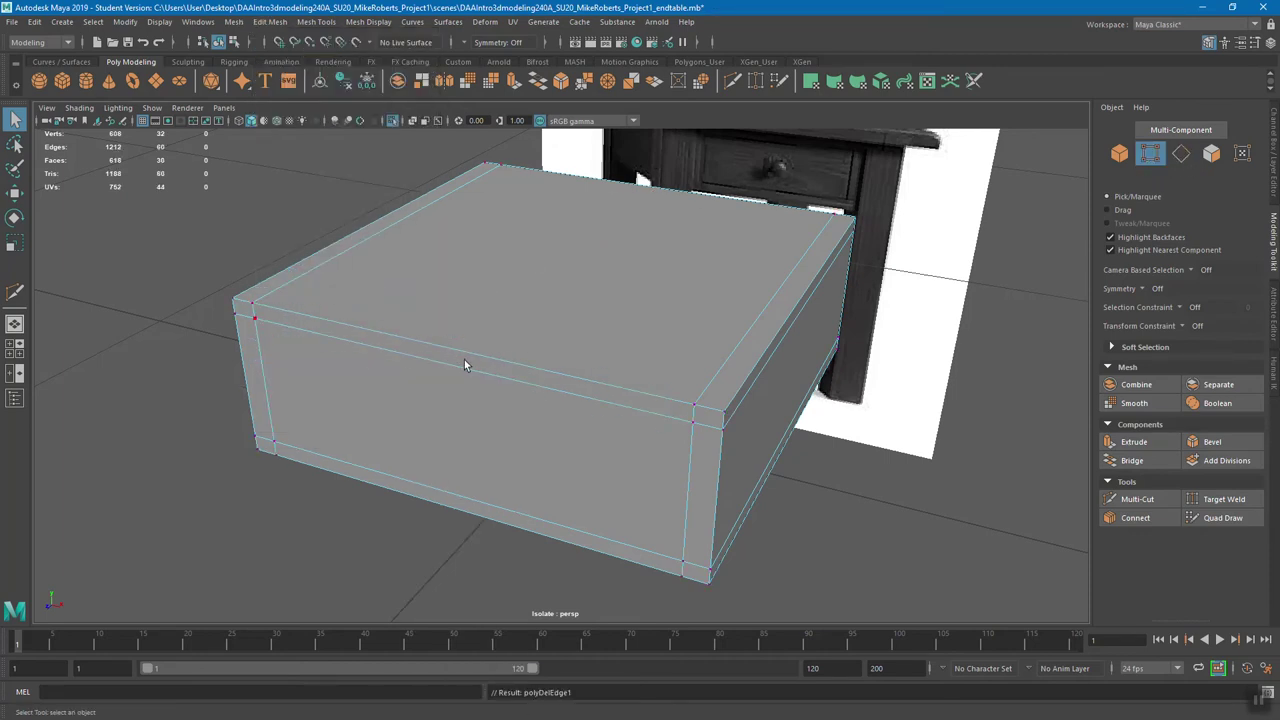
left_click_drag(478, 356, 531, 319, "alt")
right_click_drag(531, 320, 536, 286)
left_click_drag(549, 357, 561, 366, "alt")
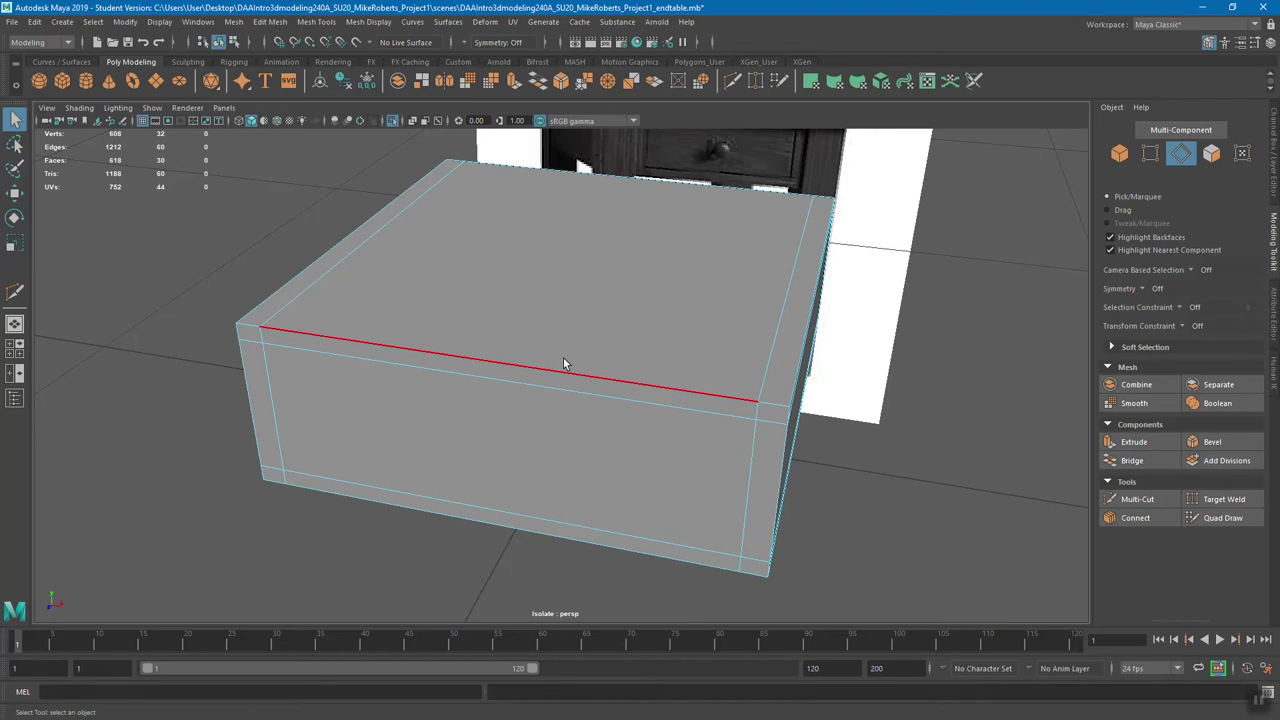
left_click(564, 364)
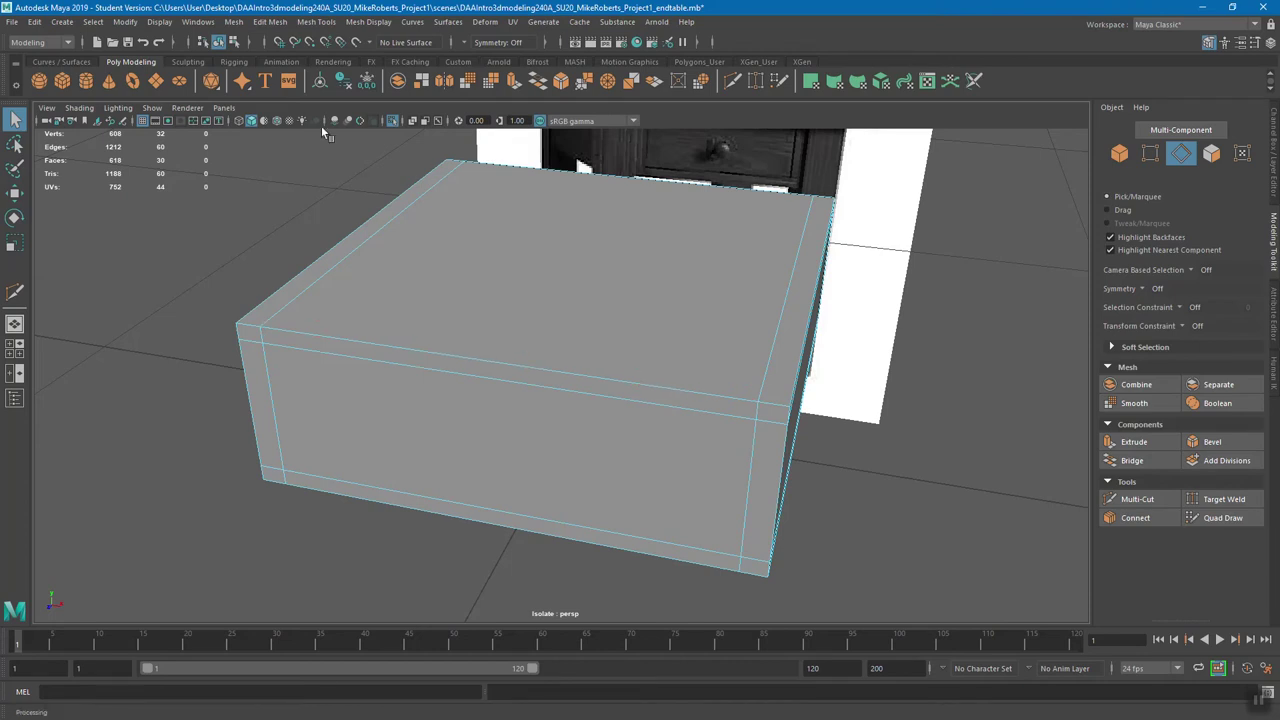
left_click(270, 21)
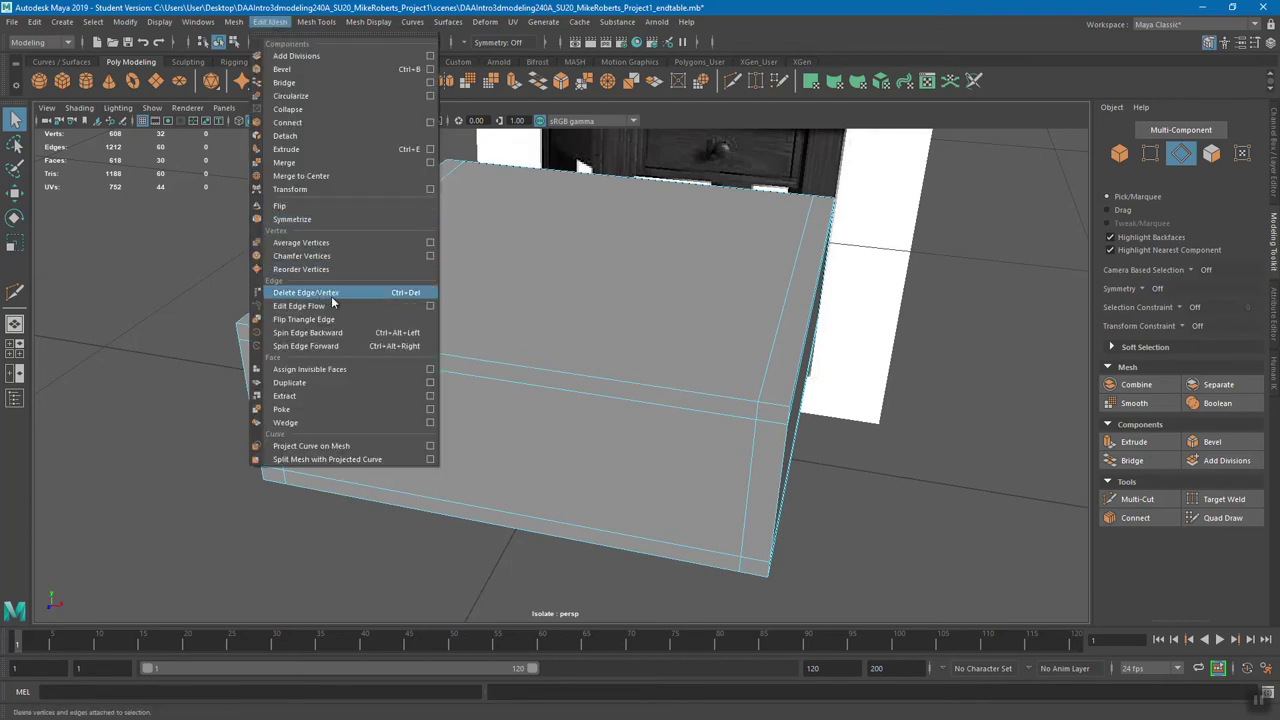
- In edge mode, reselect the top front edge and the vertical front edge loop to verify
left_click_drag(593, 267, 484, 403, "alt")
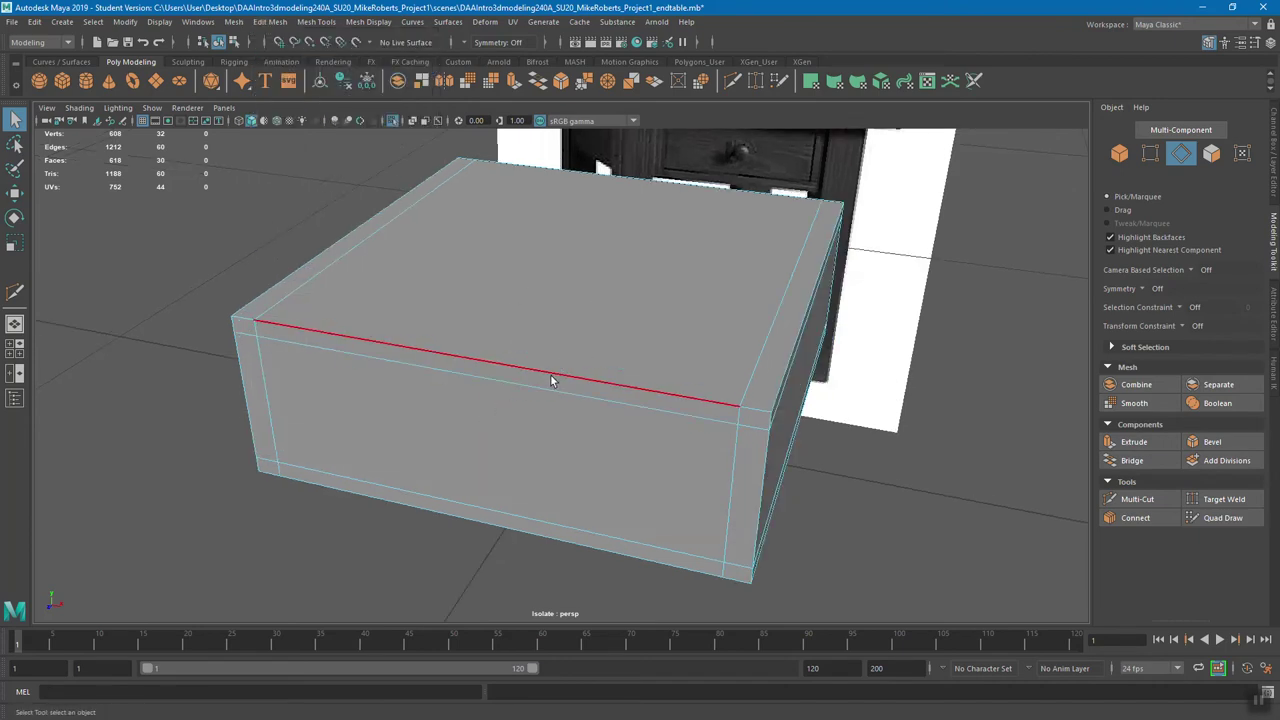
left_click_drag(551, 374, 537, 220, "alt")
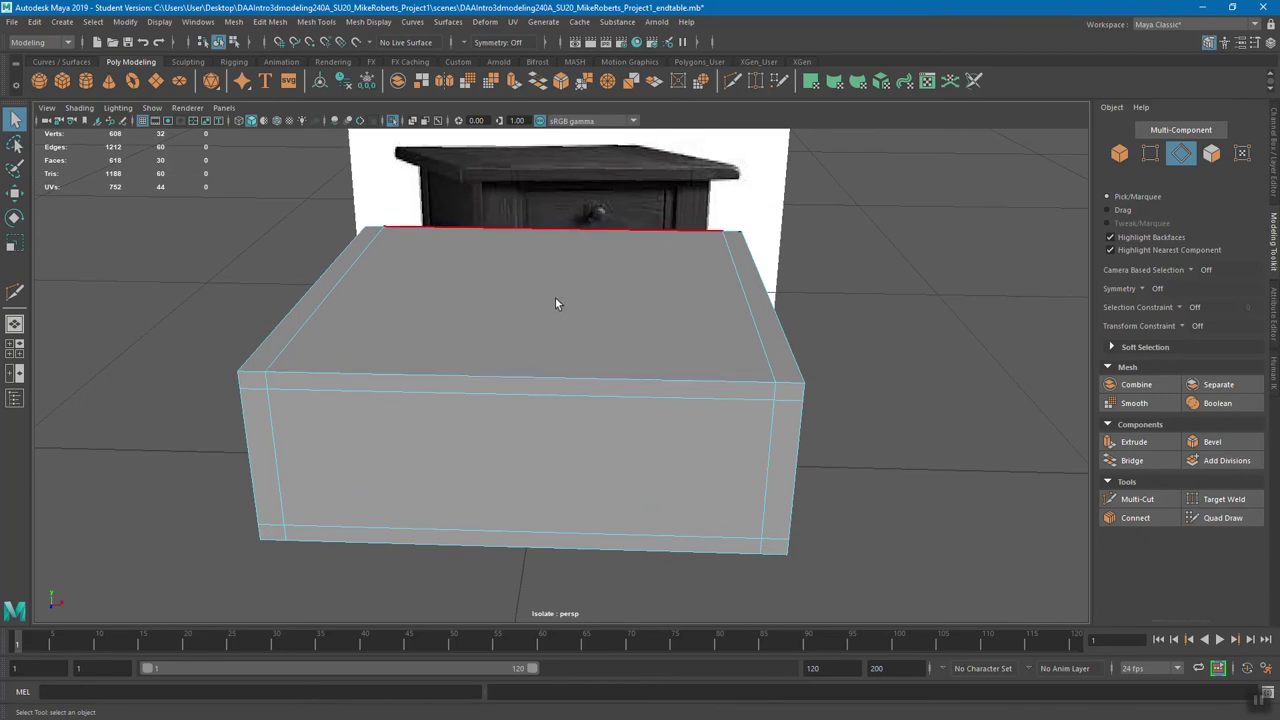
left_click_drag(627, 317, 485, 297, "alt")
mouse_move(550, 391)
left_mouse_down("alt")
mouse_move(537, 457)
mouse_move(586, 403)
mouse_move(534, 380)
left_mouse_up("alt")
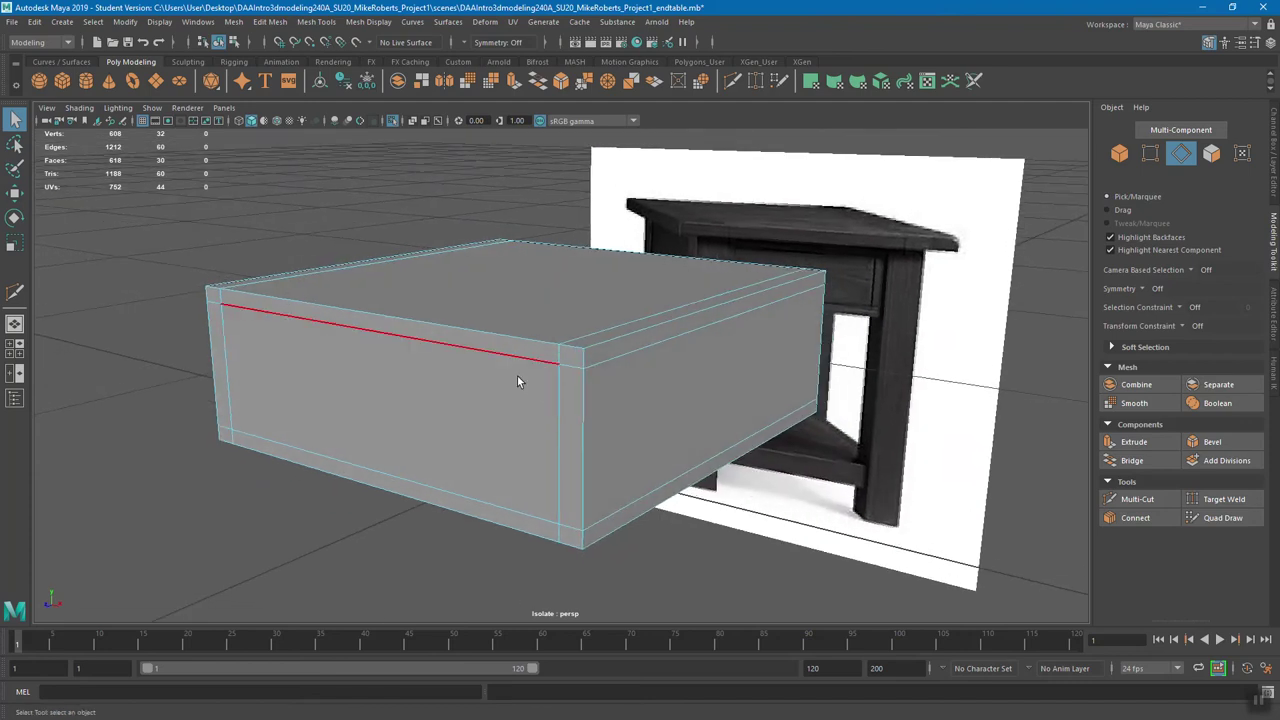
right_click(516, 340)
left_click(515, 302)
left_click(510, 356)
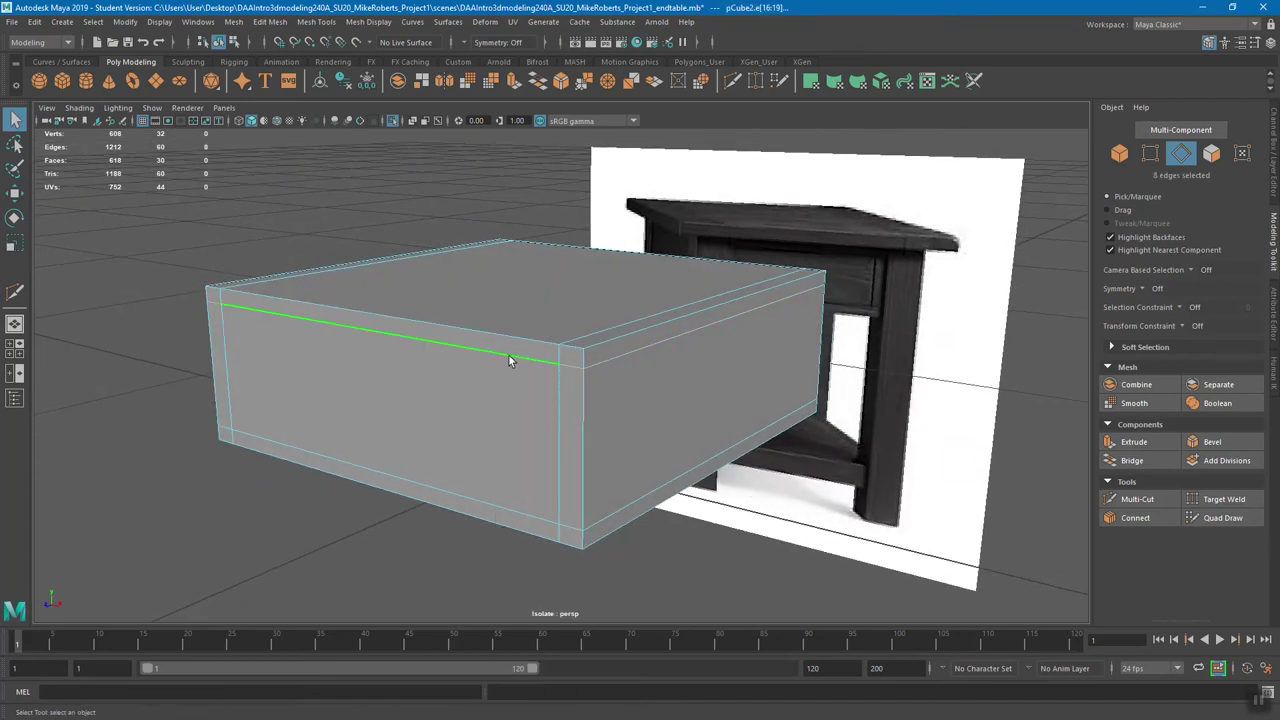
double_click(560, 410)
left_click_drag(606, 366, 572, 354, "alt")
- Save the end table scene, continuing past the Student Version File notice, and face the box squarely
key("ctrl+s")
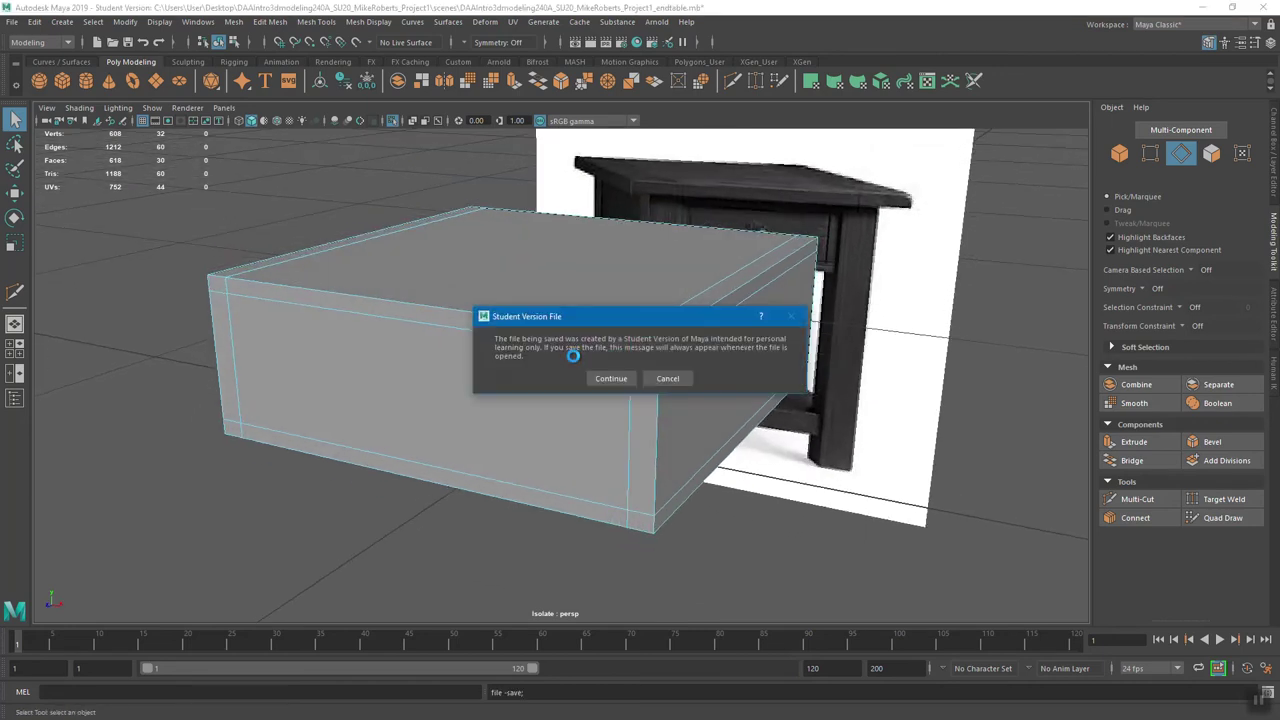
left_click(608, 373)
left_click_drag(837, 256, 609, 334, "alt")
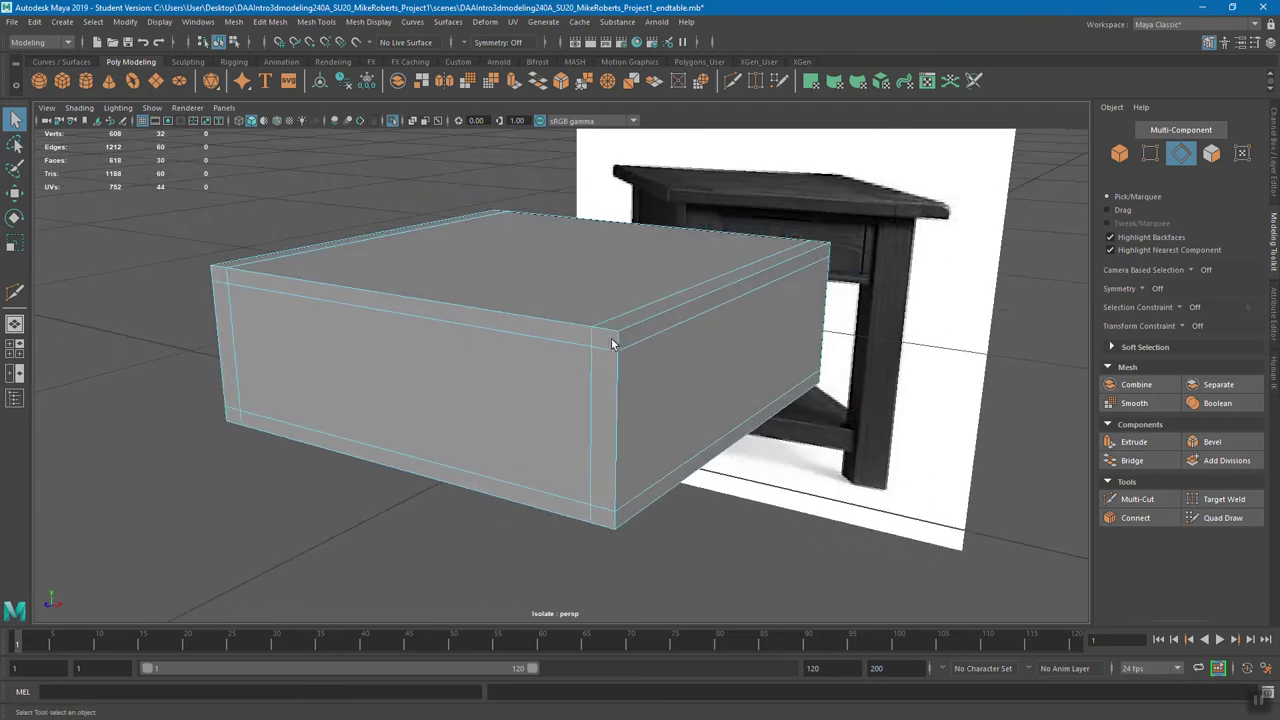
middle_click_drag(609, 334, 573, 354, "alt")
left_click_drag(420, 397, 421, 305, "alt")
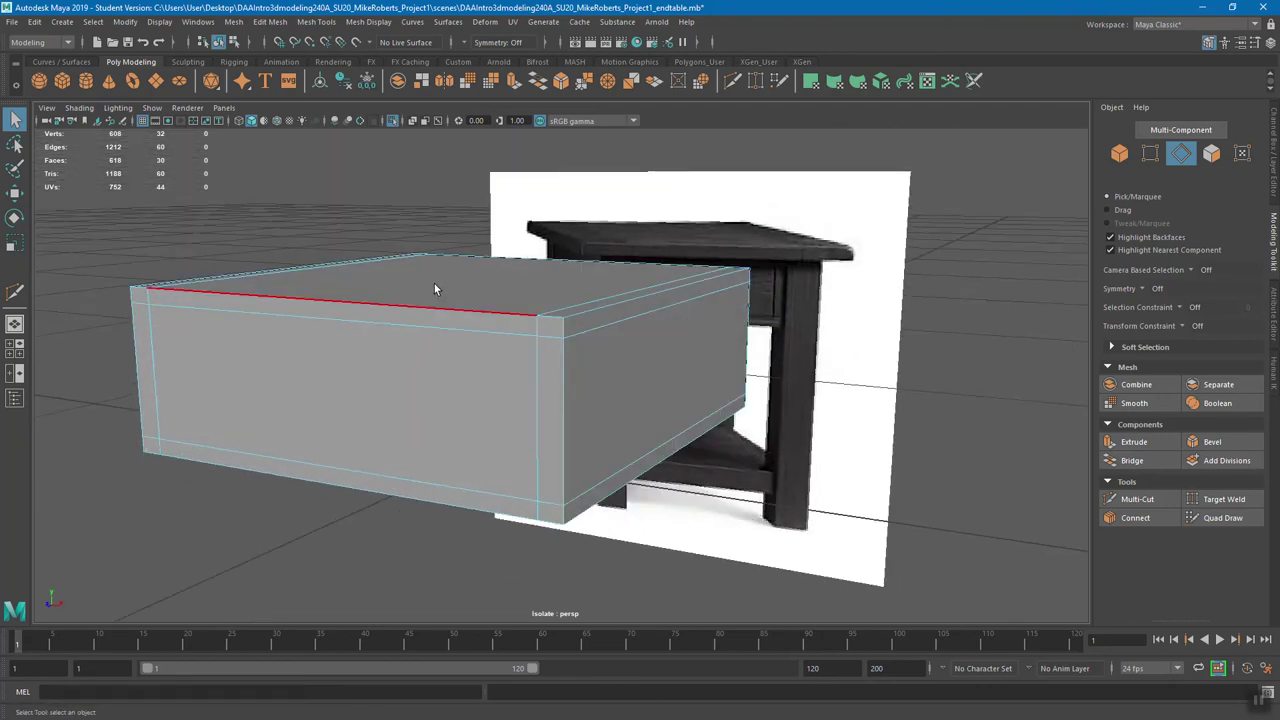
right_click(434, 287)
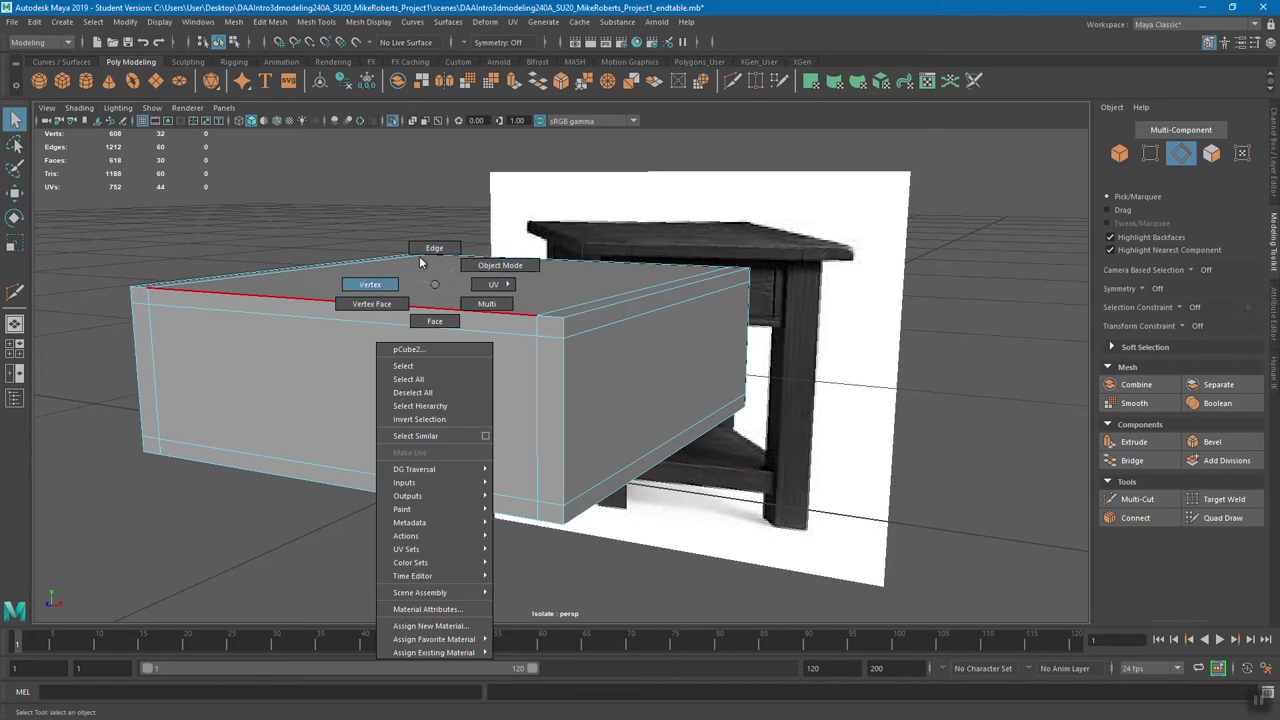
left_click(434, 320)
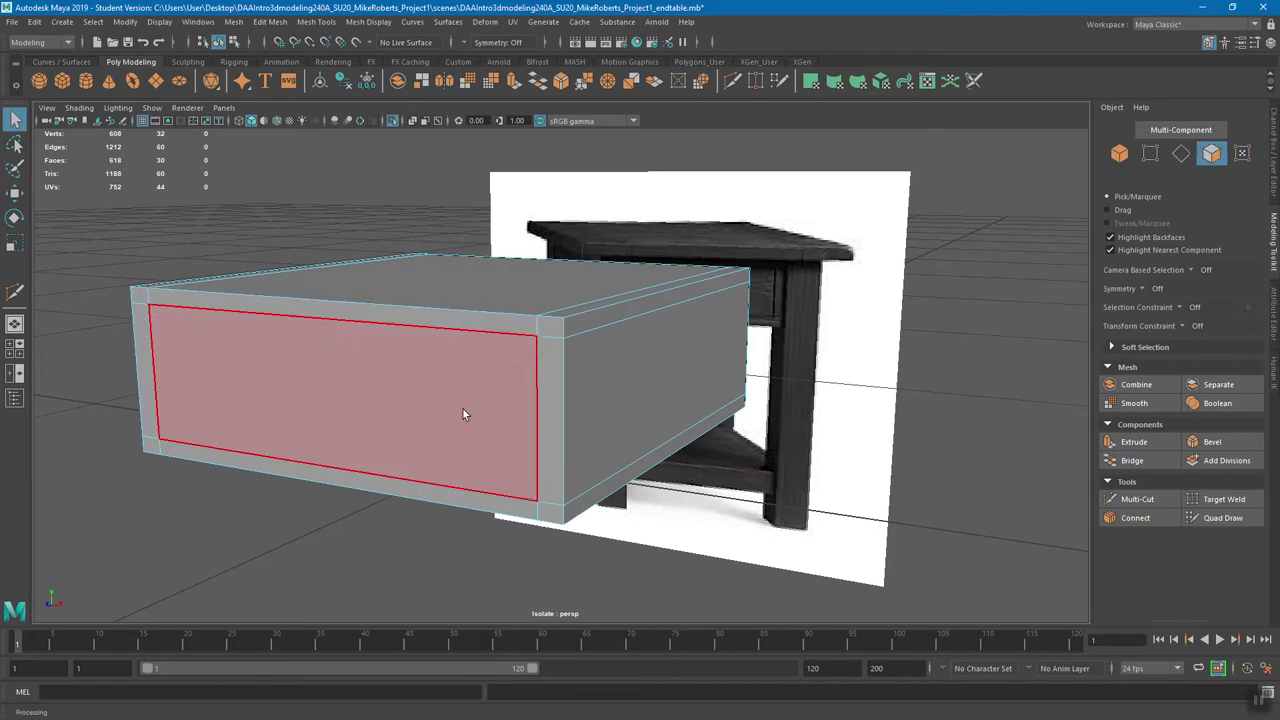
left_click(375, 386)
left_click_drag(645, 375, 402, 411, "alt")
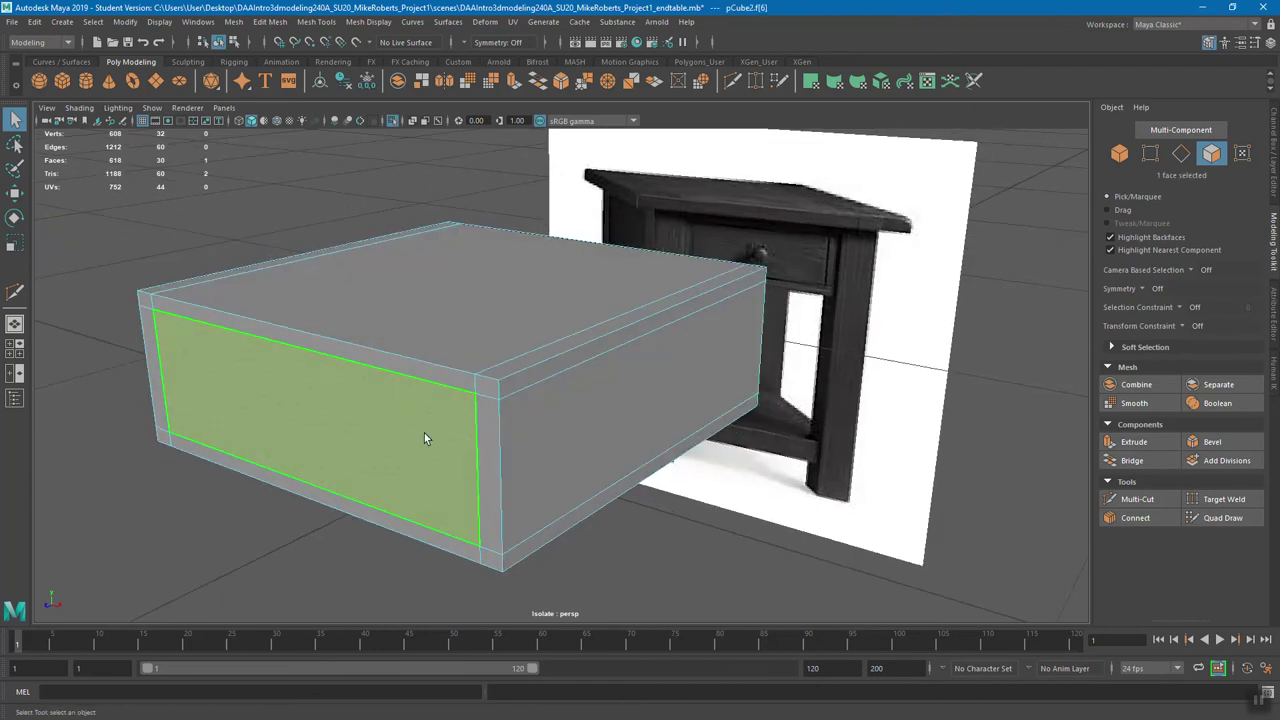
left_click_drag(677, 429, 728, 348, "alt")
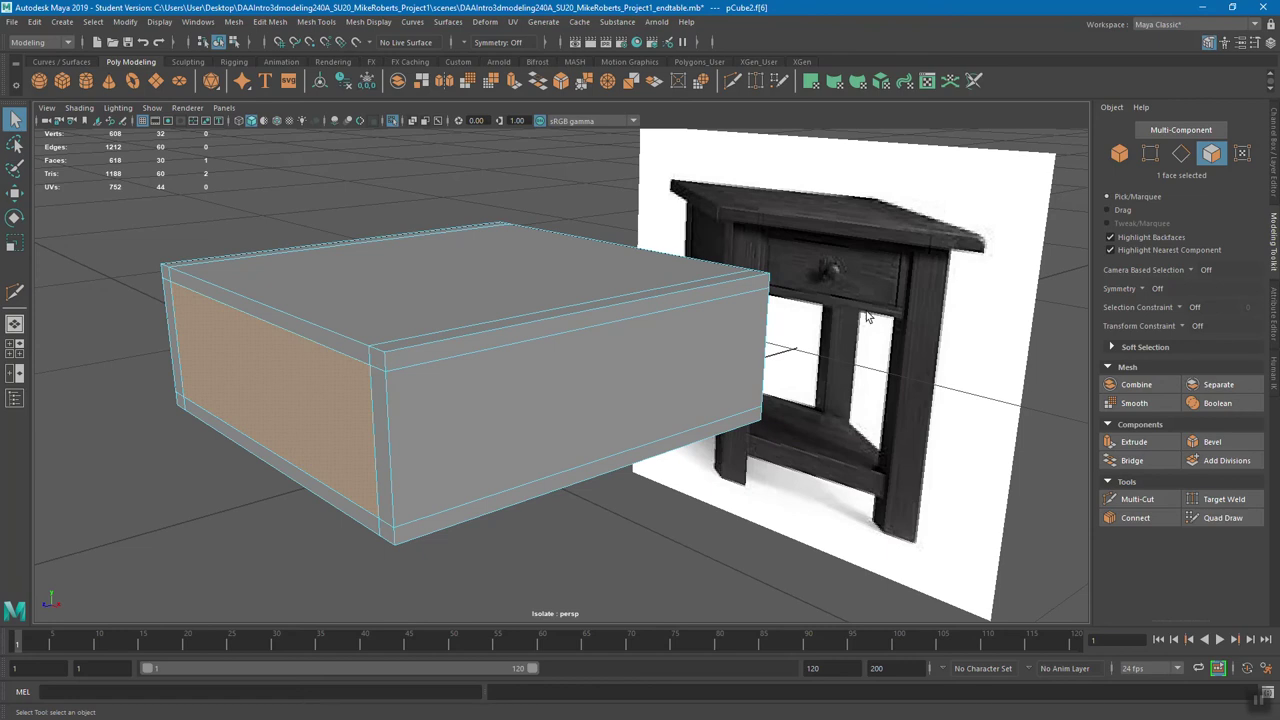
key("w")
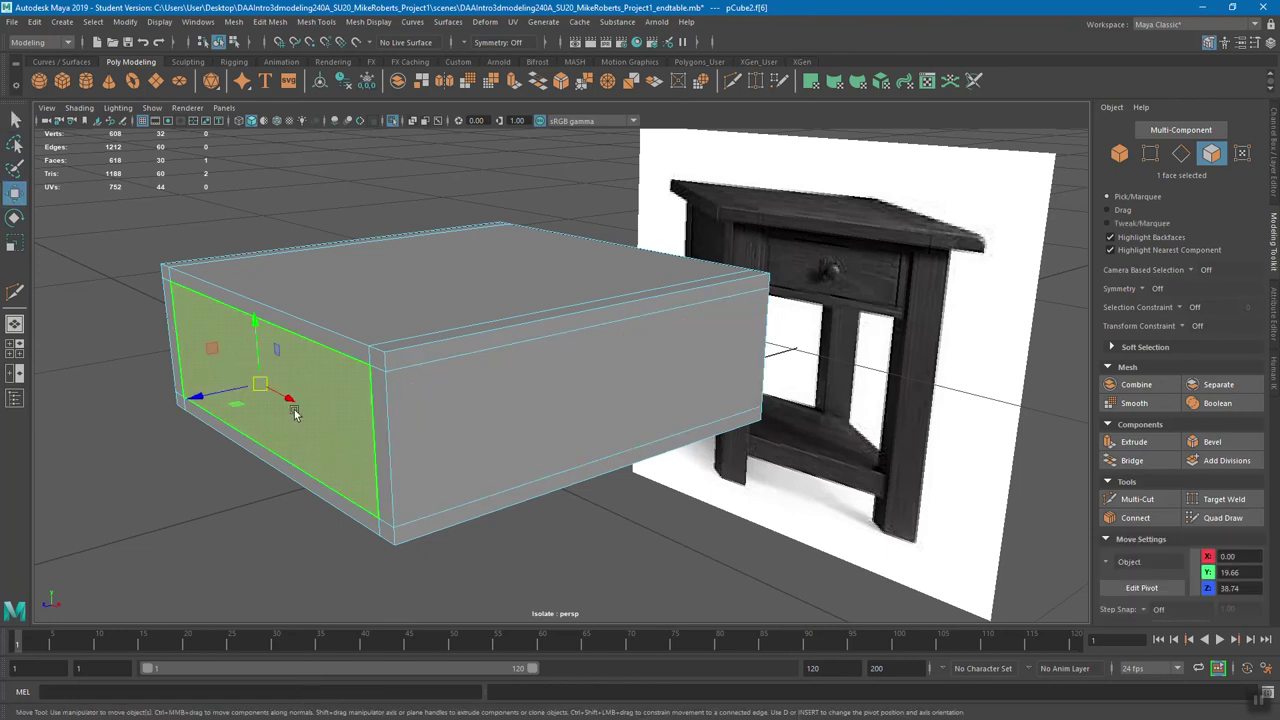
middle_click_drag(194, 394, 357, 386)
left_click_drag(357, 386, 352, 412, "alt")
key("ctrl+z")
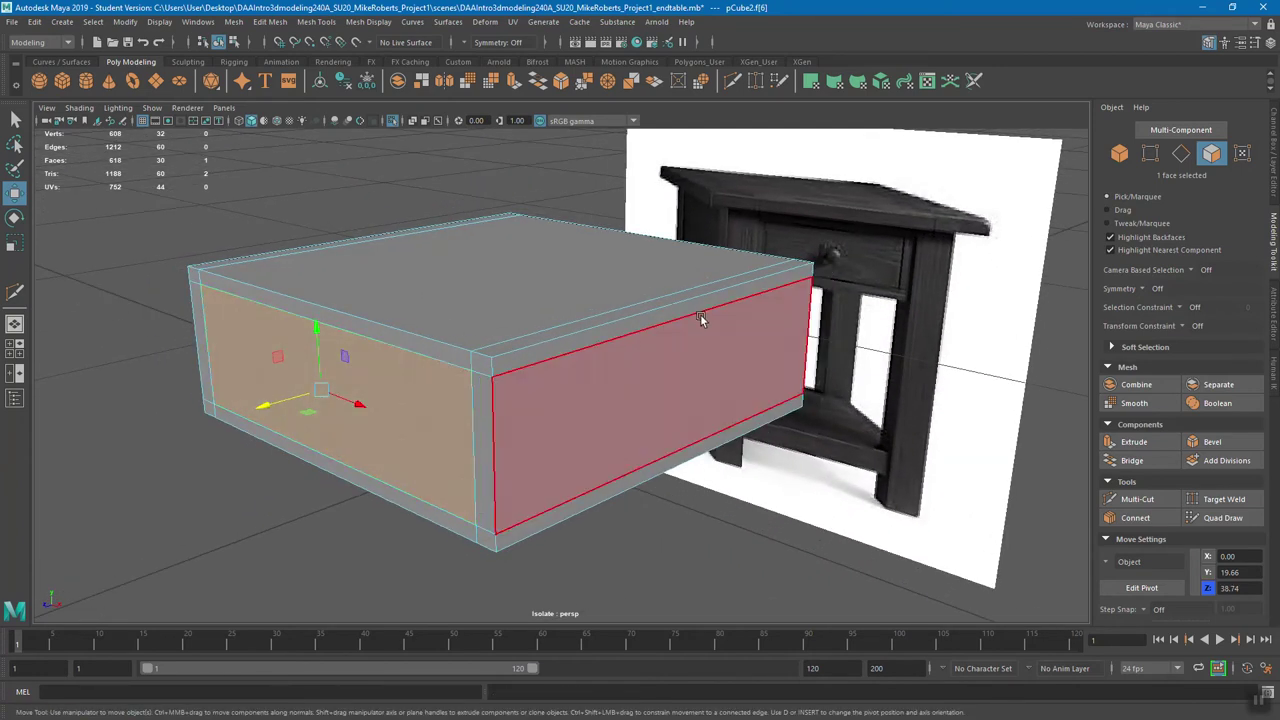
left_click_drag(700, 323, 580, 354, "alt")
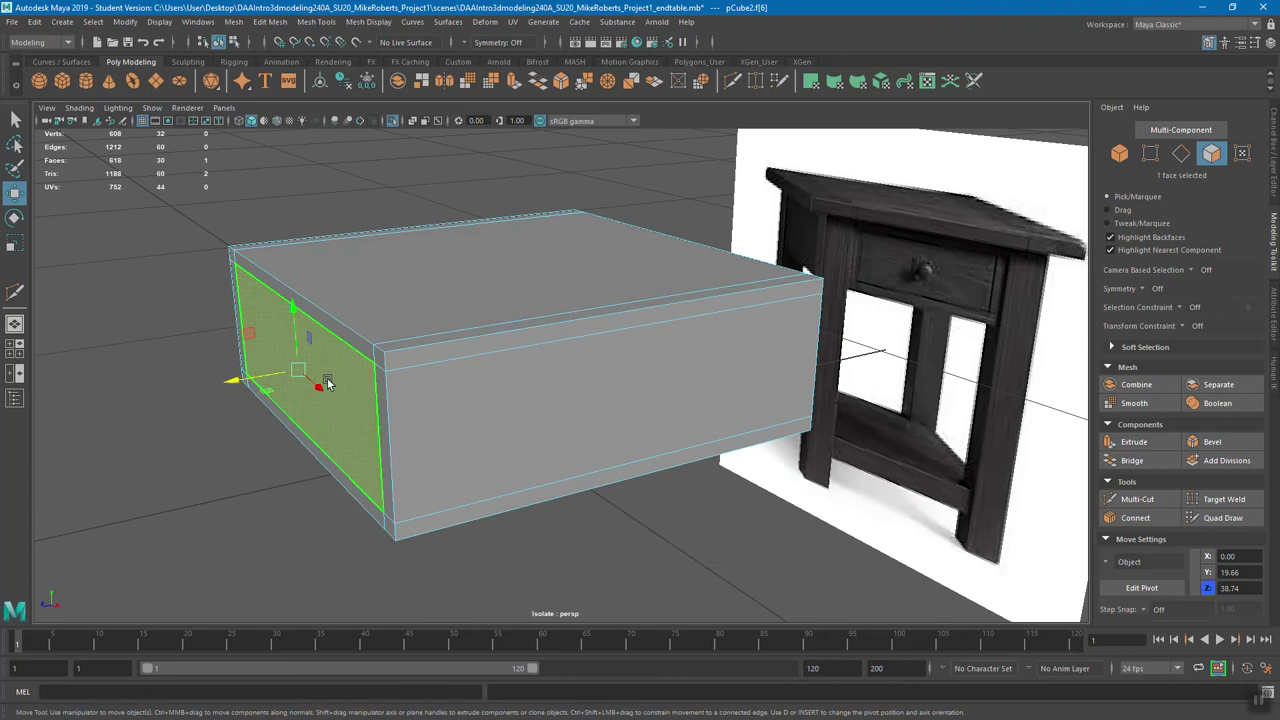
left_click_drag(720, 354, 621, 355, "alt")
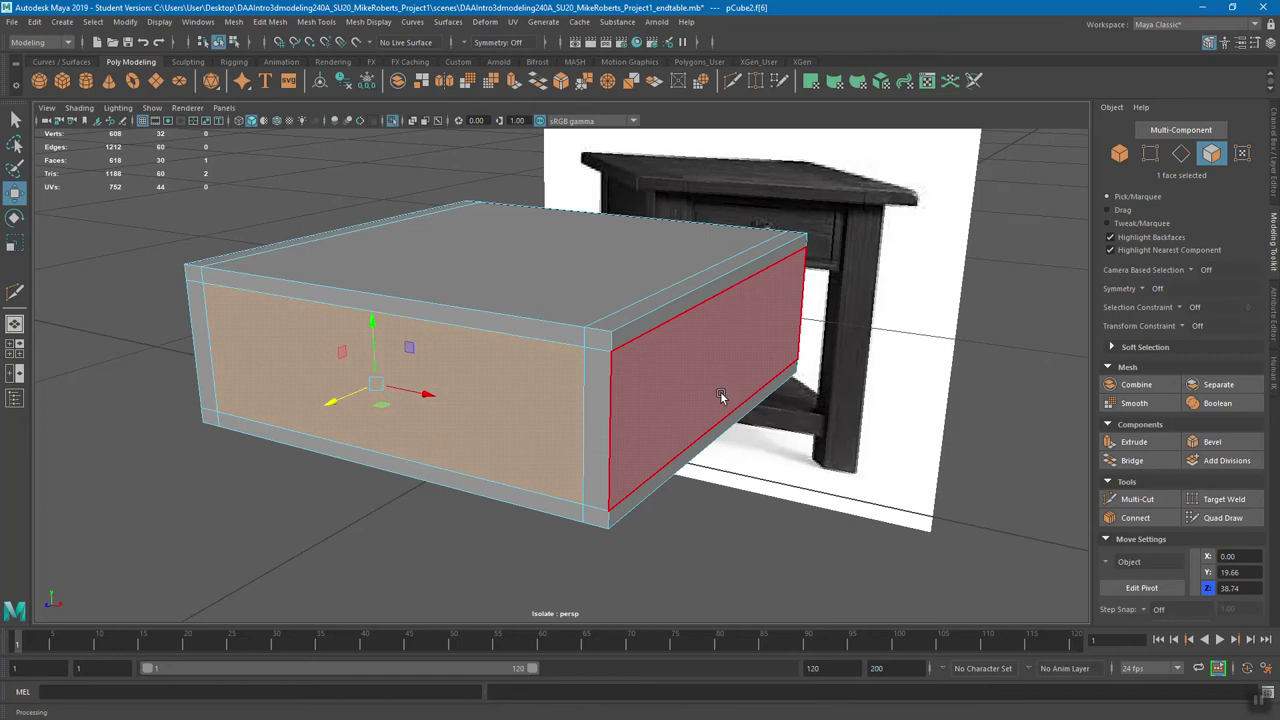
left_click(1135, 443)
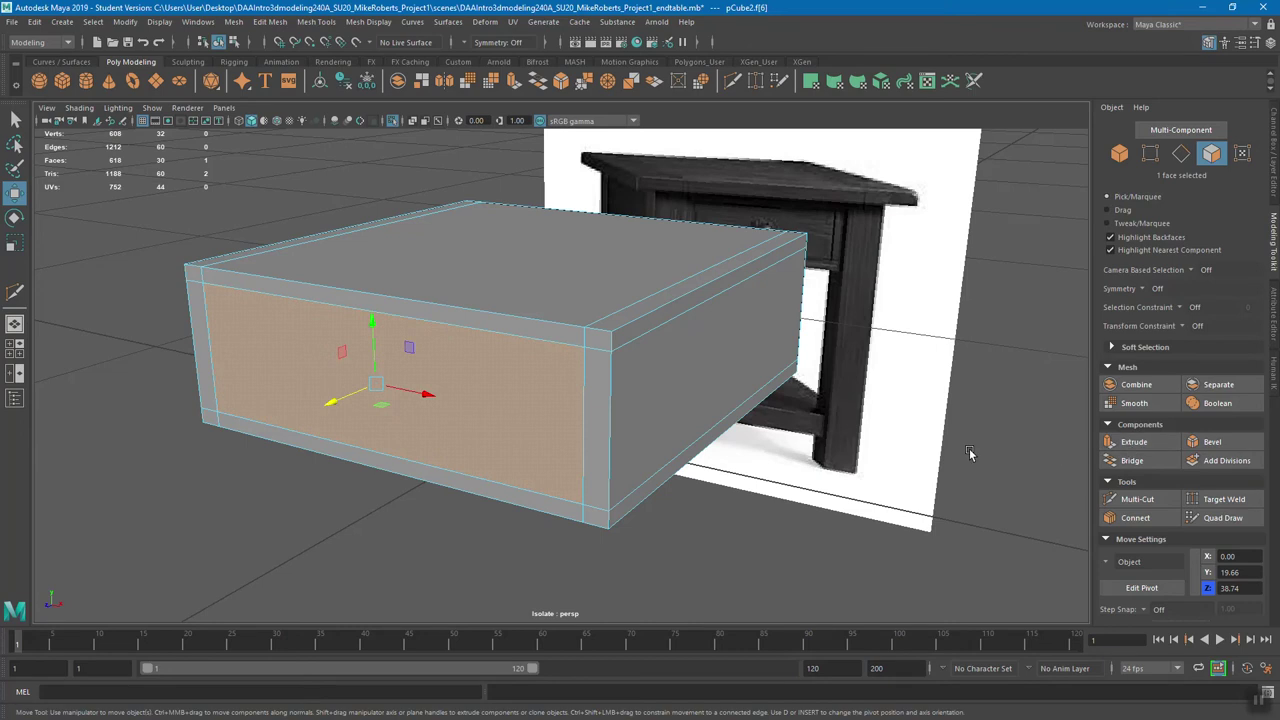
left_click_drag(512, 401, 371, 406, "alt")
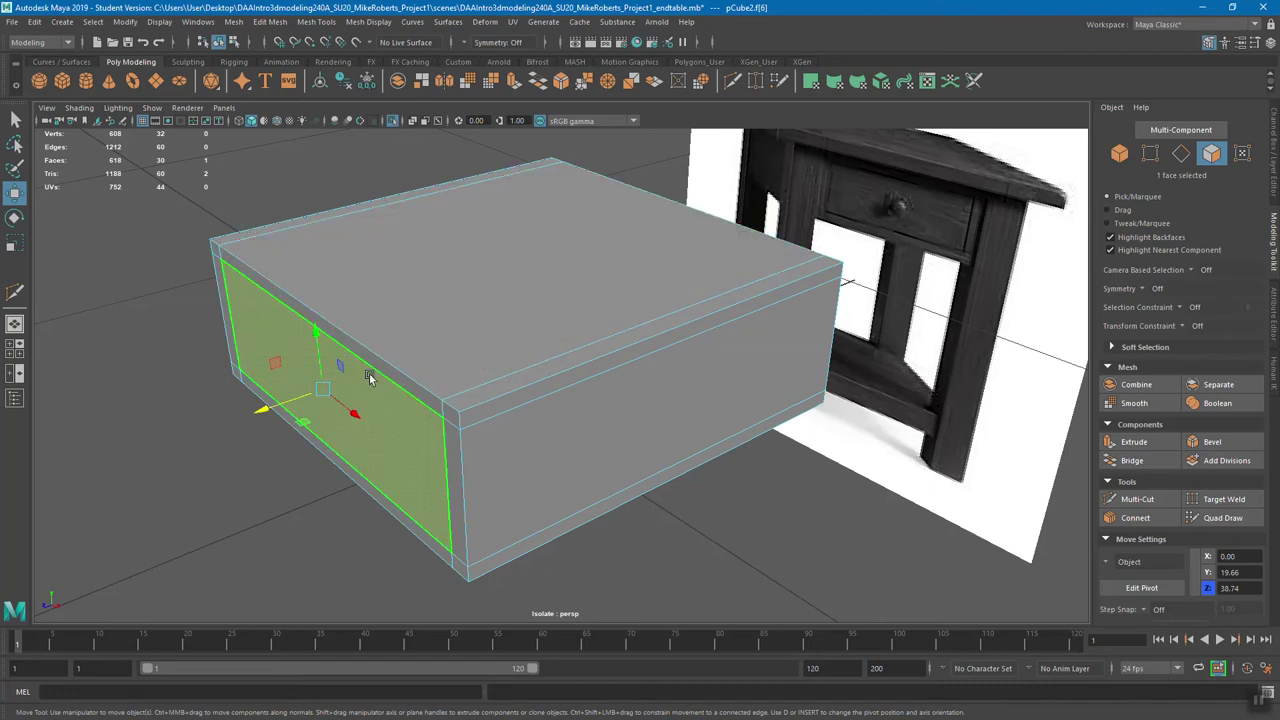
left_click_drag(395, 392, 460, 385, "alt")
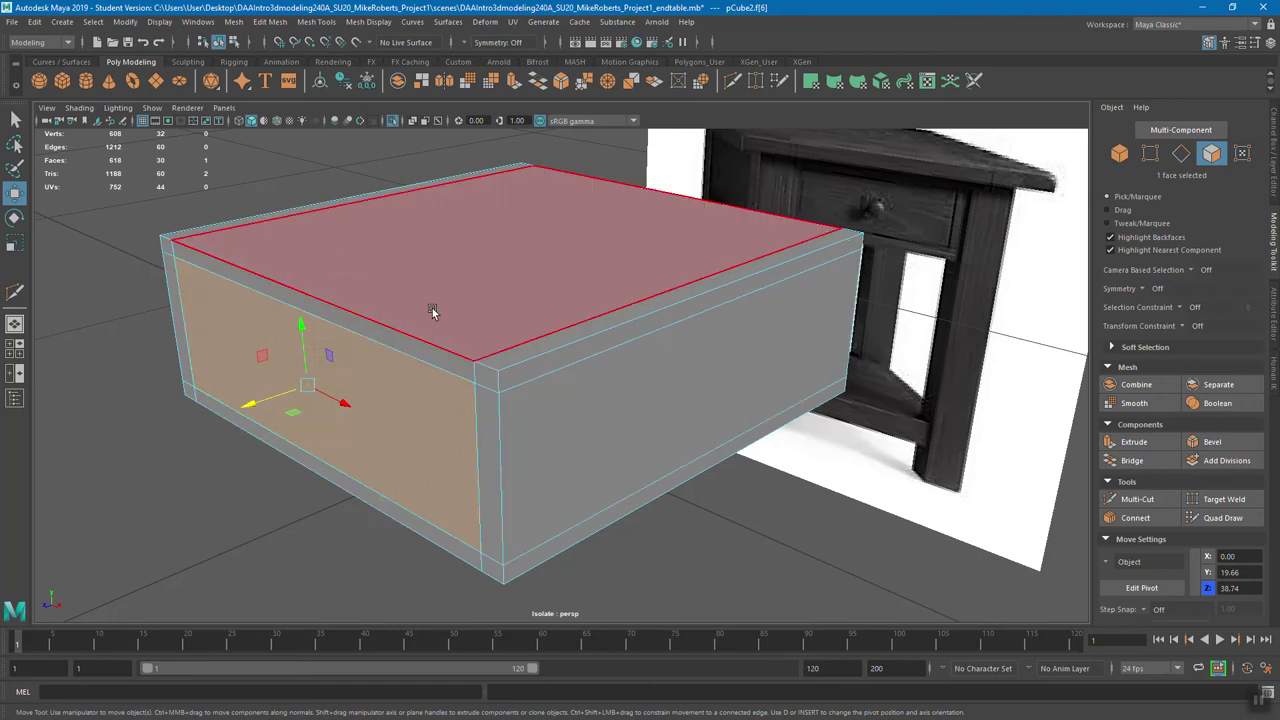
left_click_drag(460, 313, 462, 316, "alt")
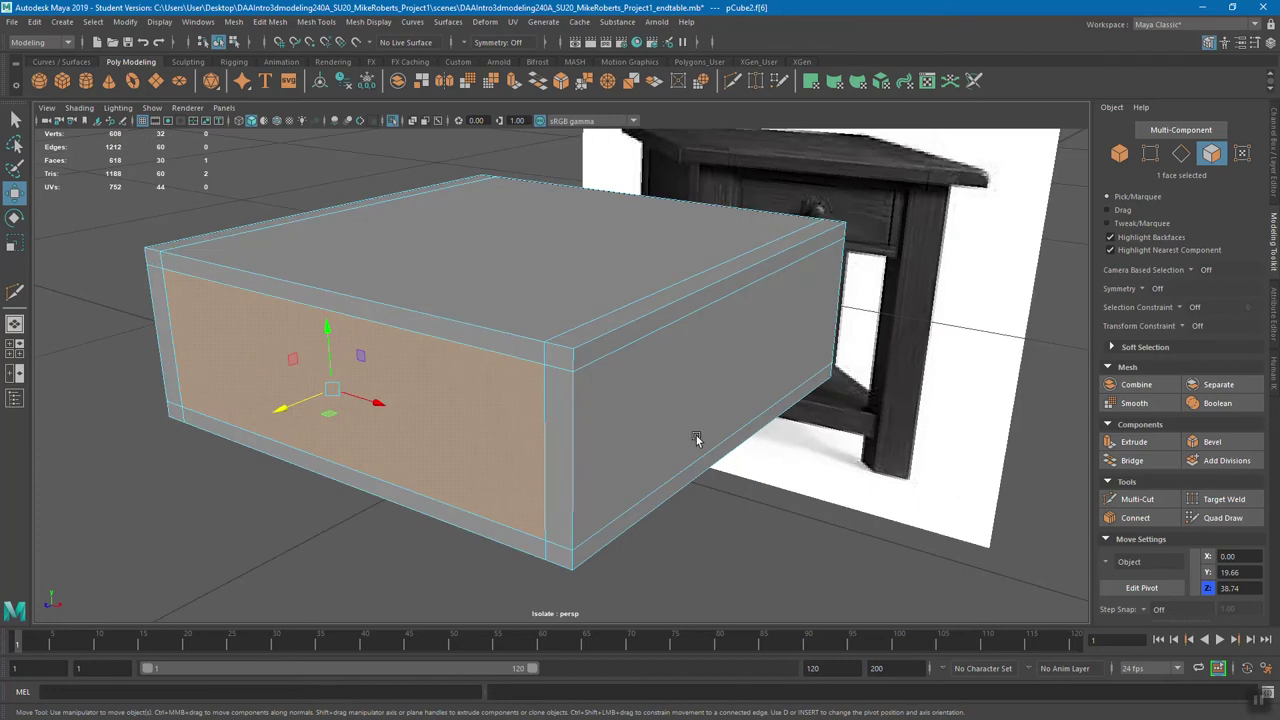
- Extrude the front face and push it into the box, then undo the push and deselect
left_click(1134, 442)
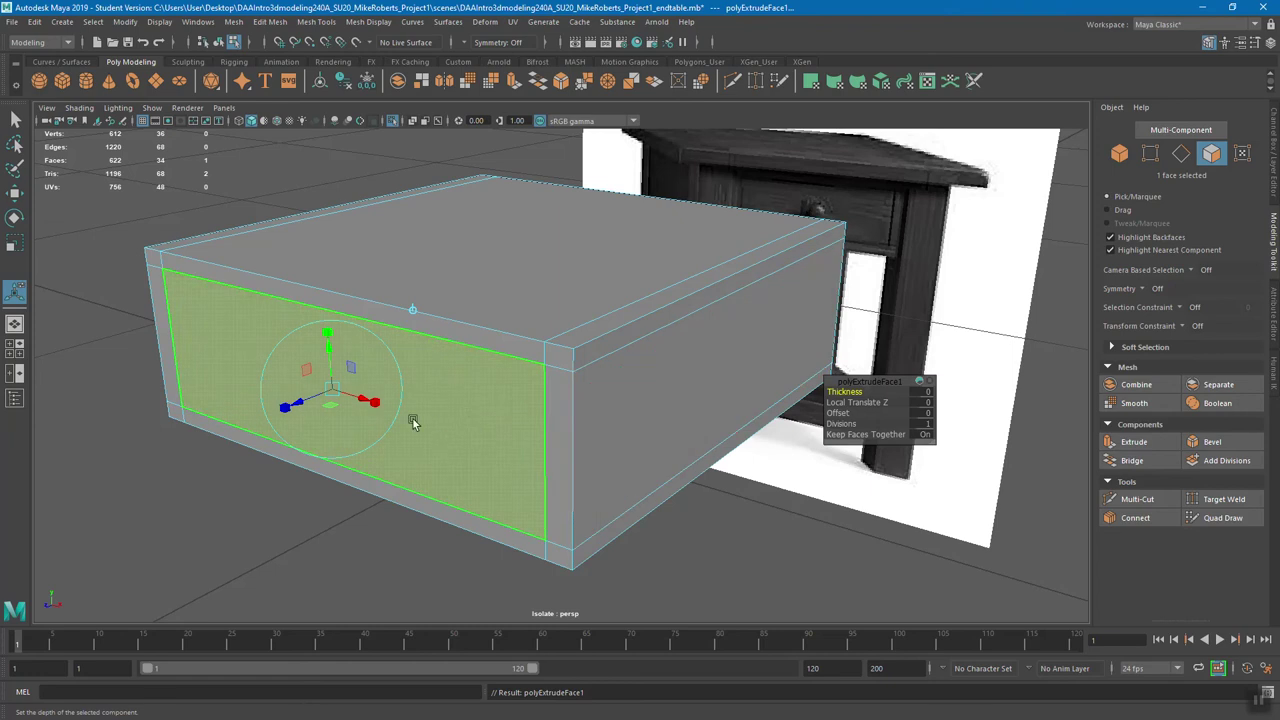
left_click_drag(556, 415, 520, 440, "alt")
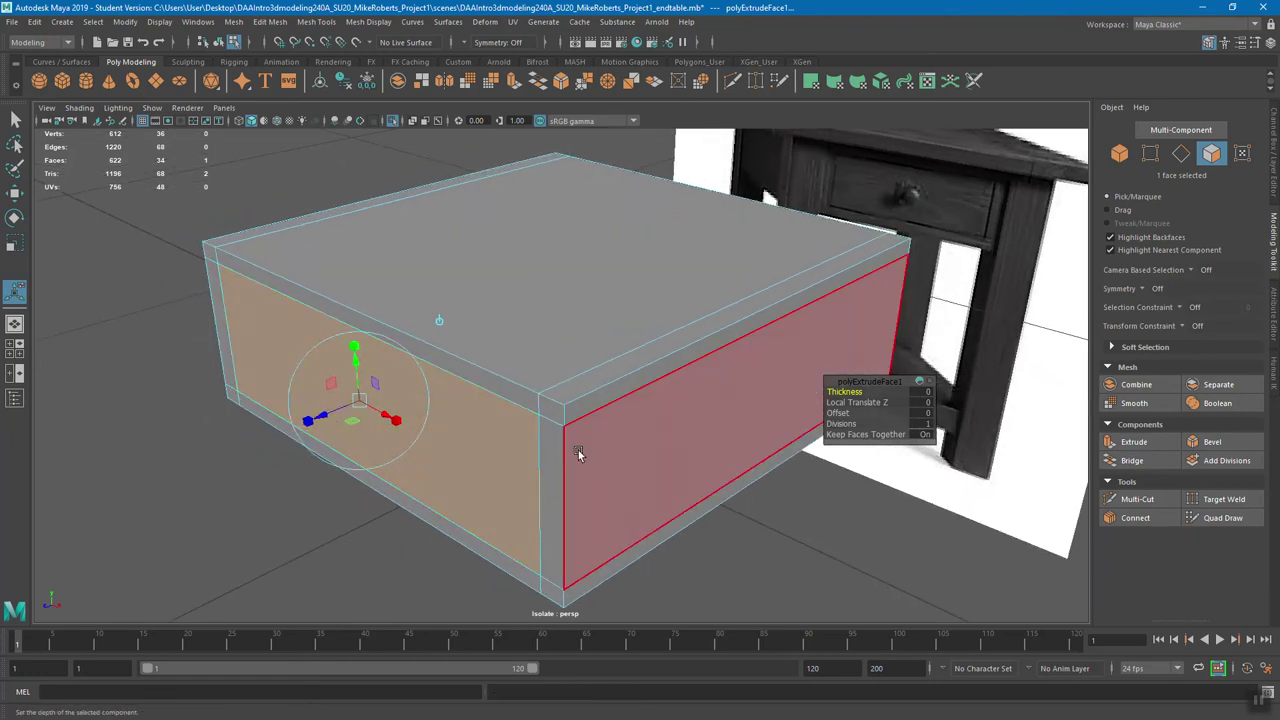
key("w")
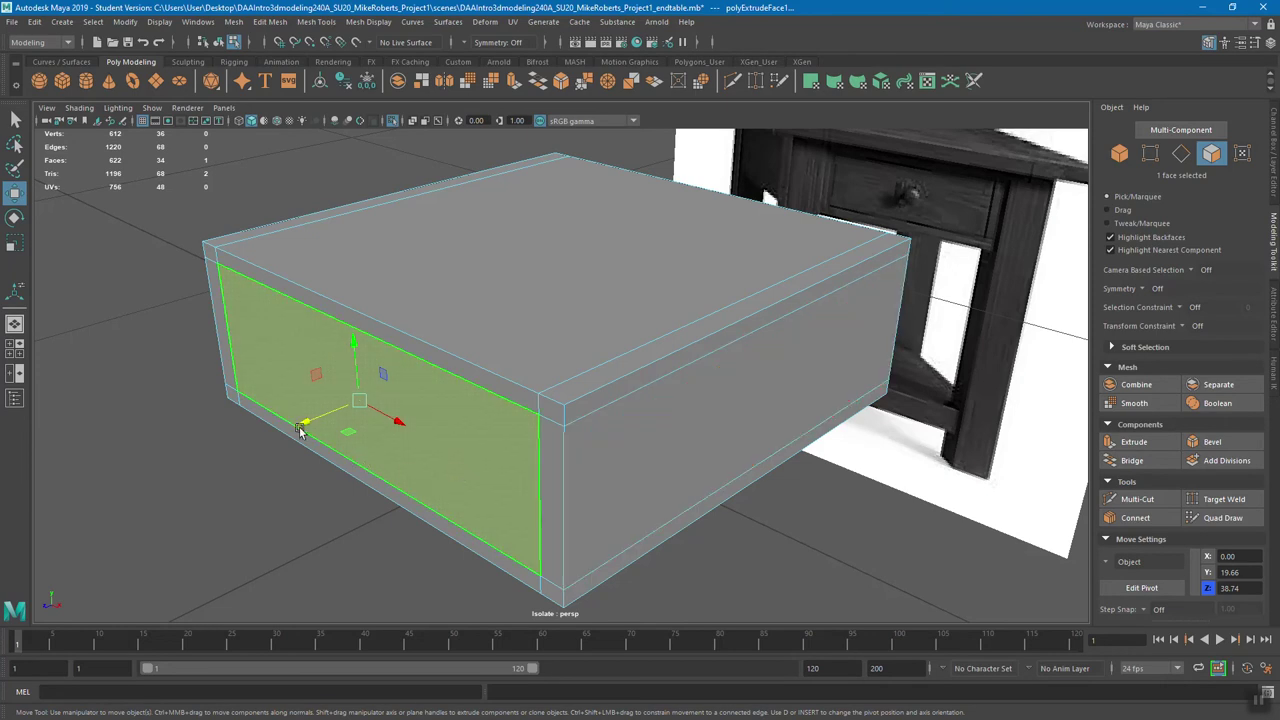
left_click_drag(300, 423, 533, 470)
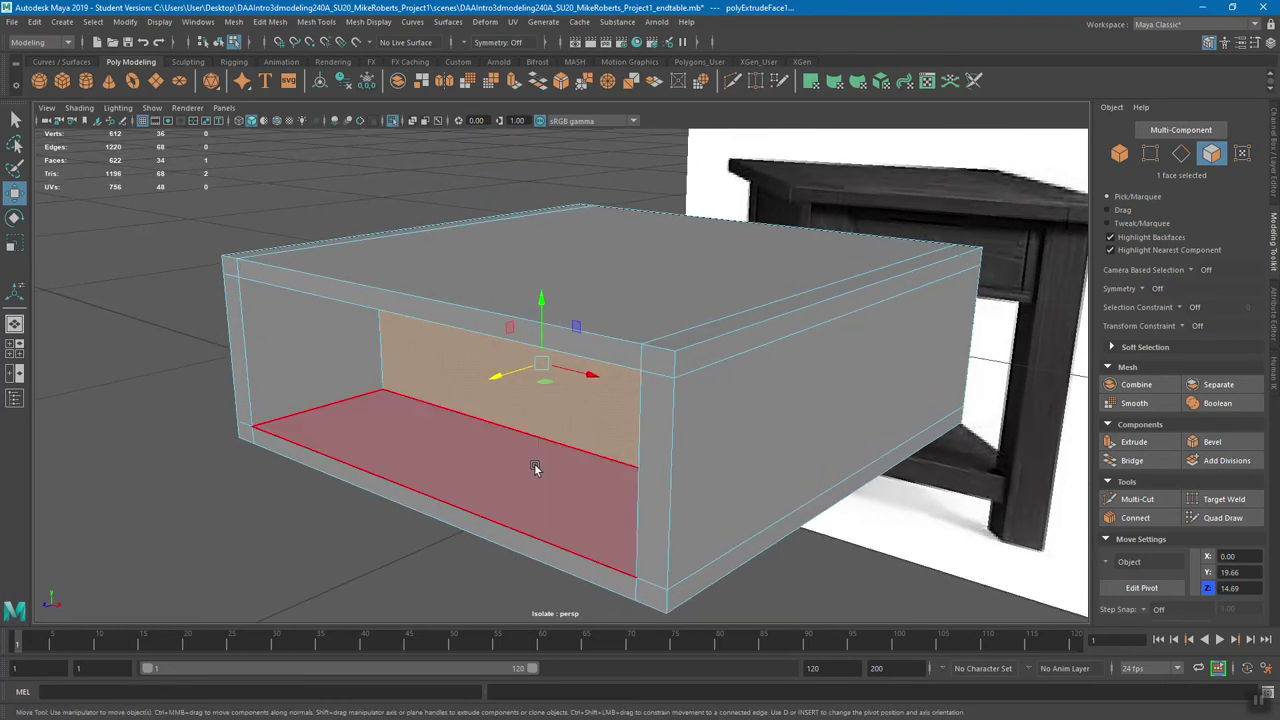
key("ctrl+z")
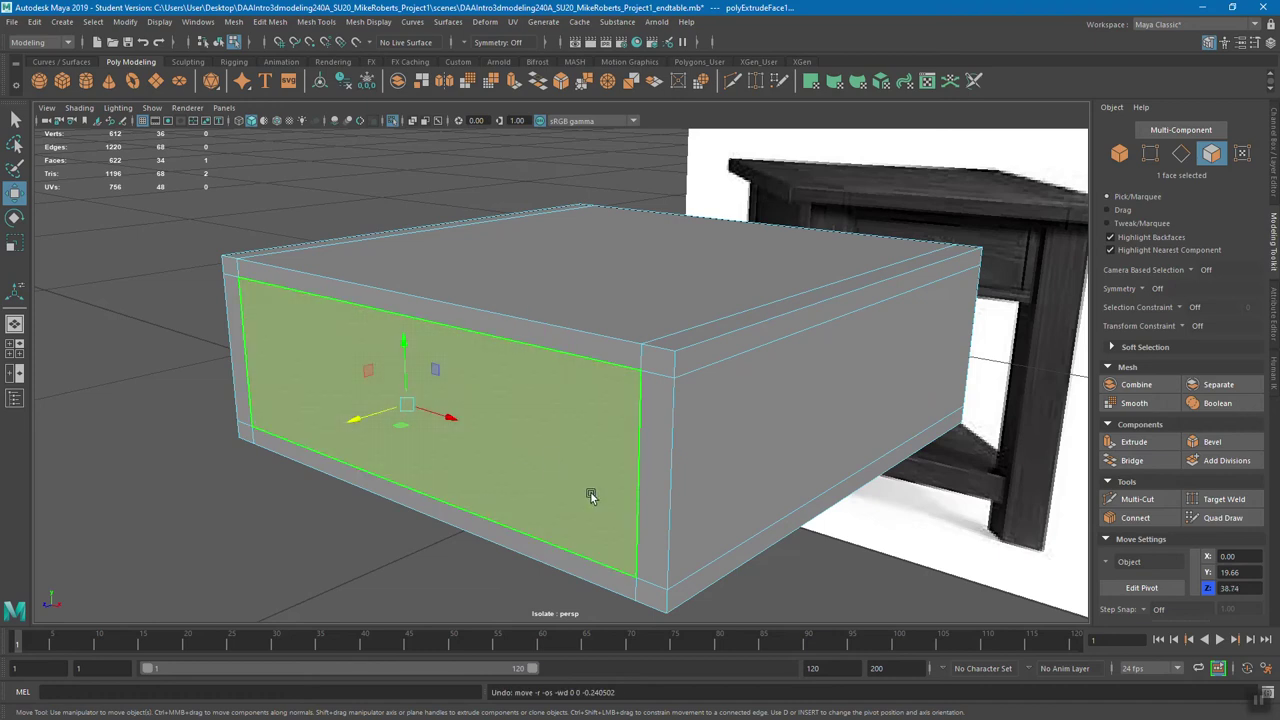
left_click(835, 580)
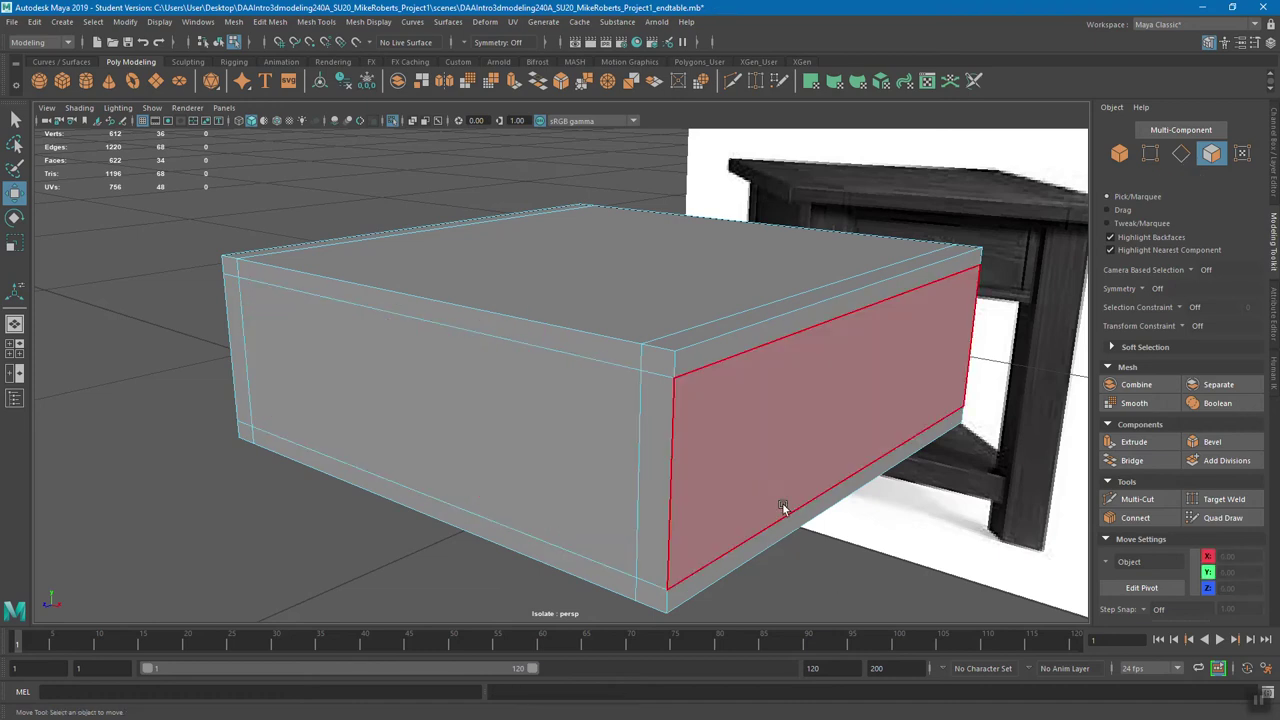
- Toggle the smooth mesh preview on and off, then reselect the large front face
key("3")
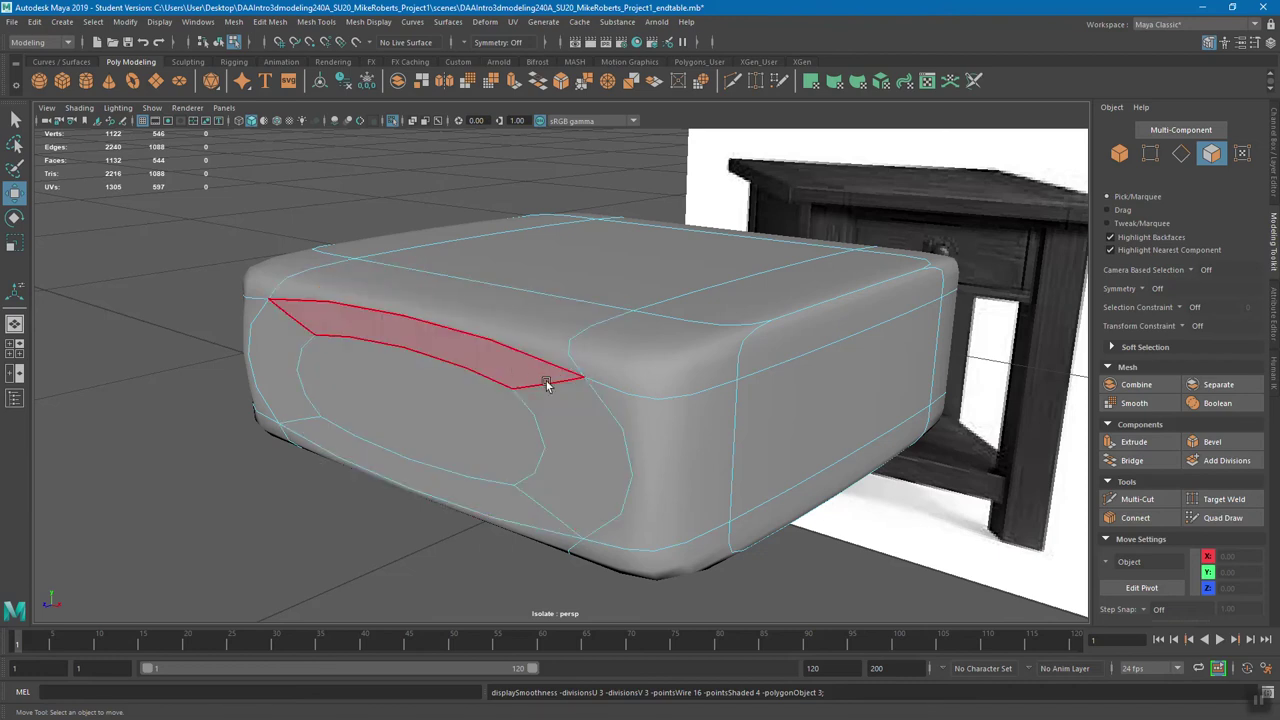
left_click(545, 370)
key("1")
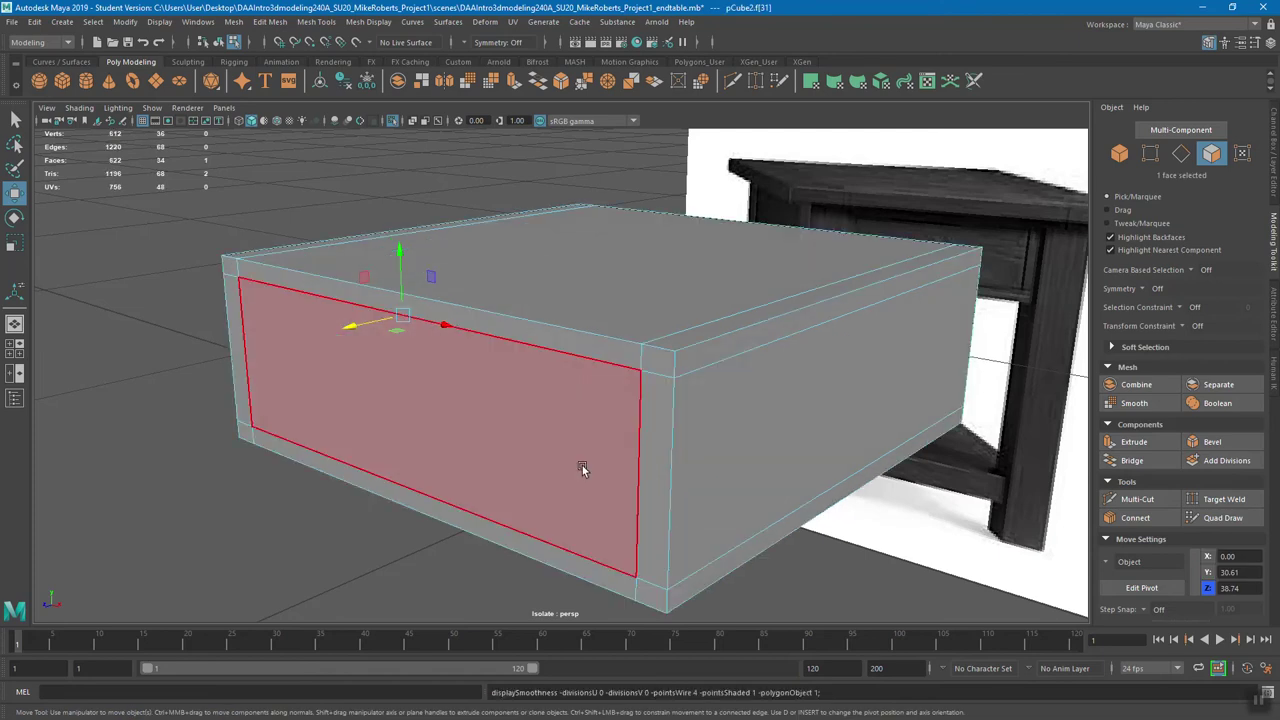
key("3")
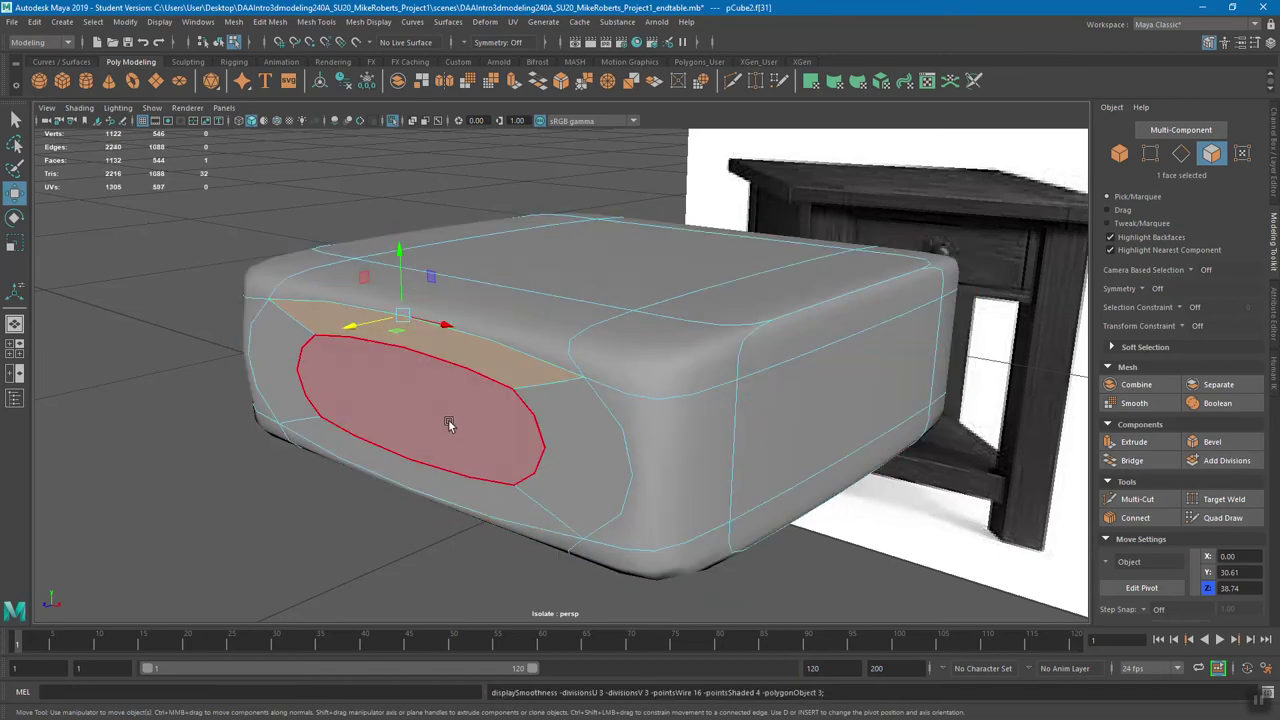
key("1")
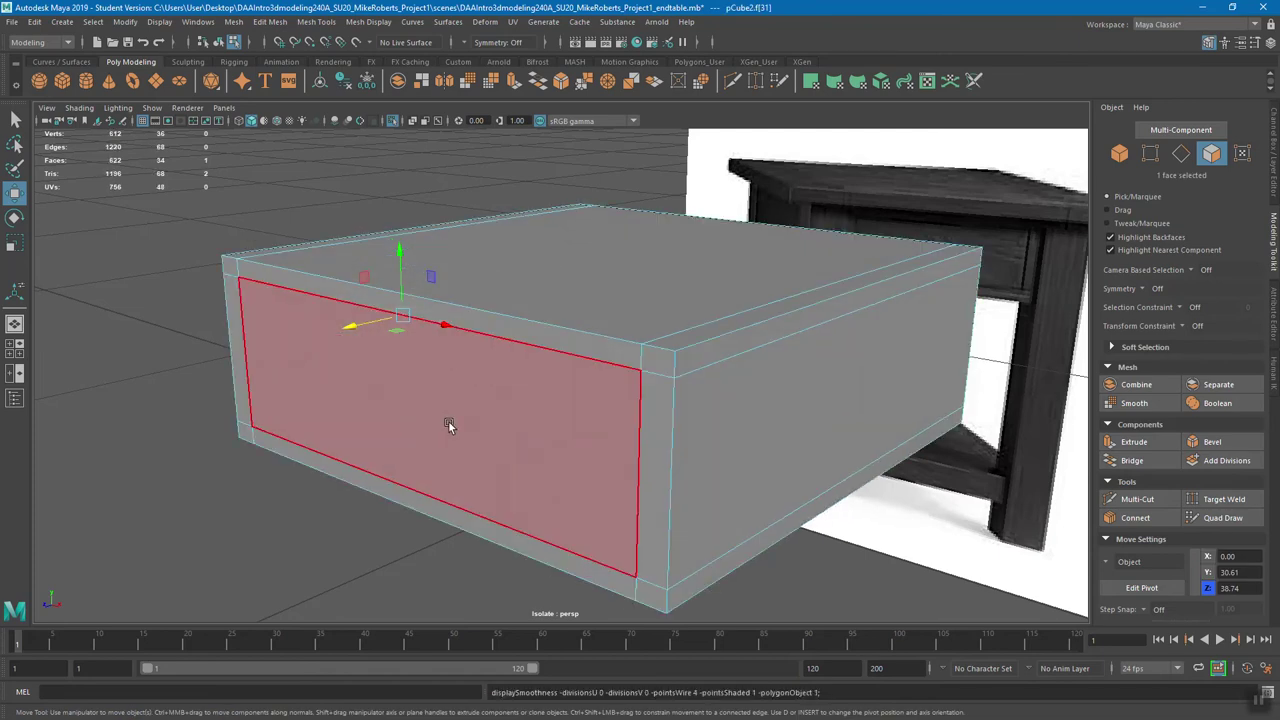
left_click(540, 429)
- Extrude the front face again and move it deep into the box to hollow it
left_click_drag(533, 428, 313, 433, "alt")
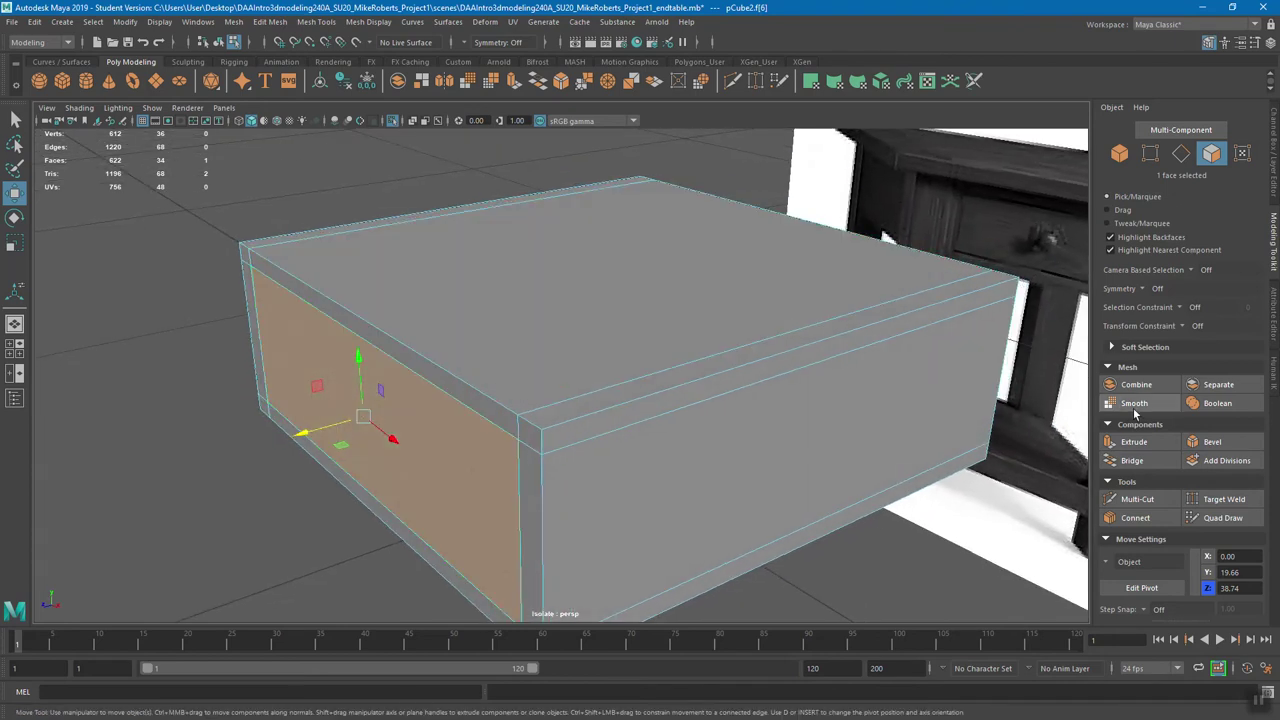
left_click(1160, 441)
left_click_drag(303, 429, 528, 409)
key("w")
key("f")
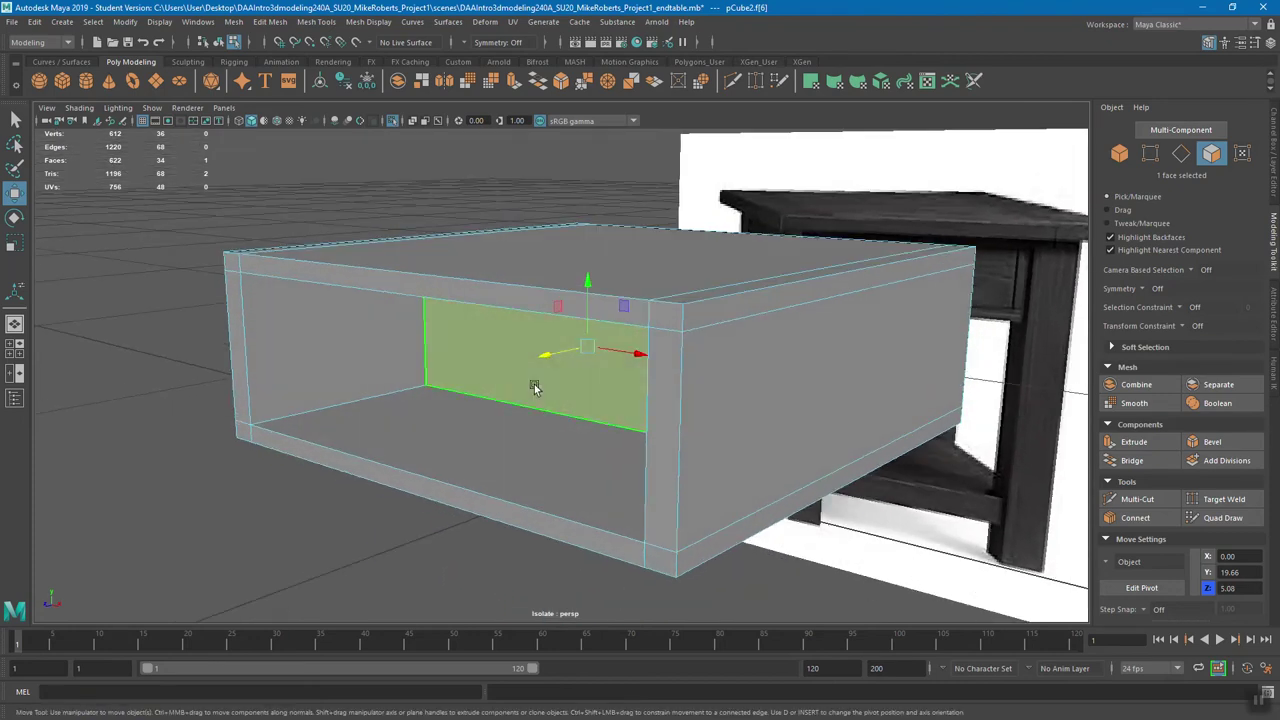
left_click_drag(547, 355, 646, 343)
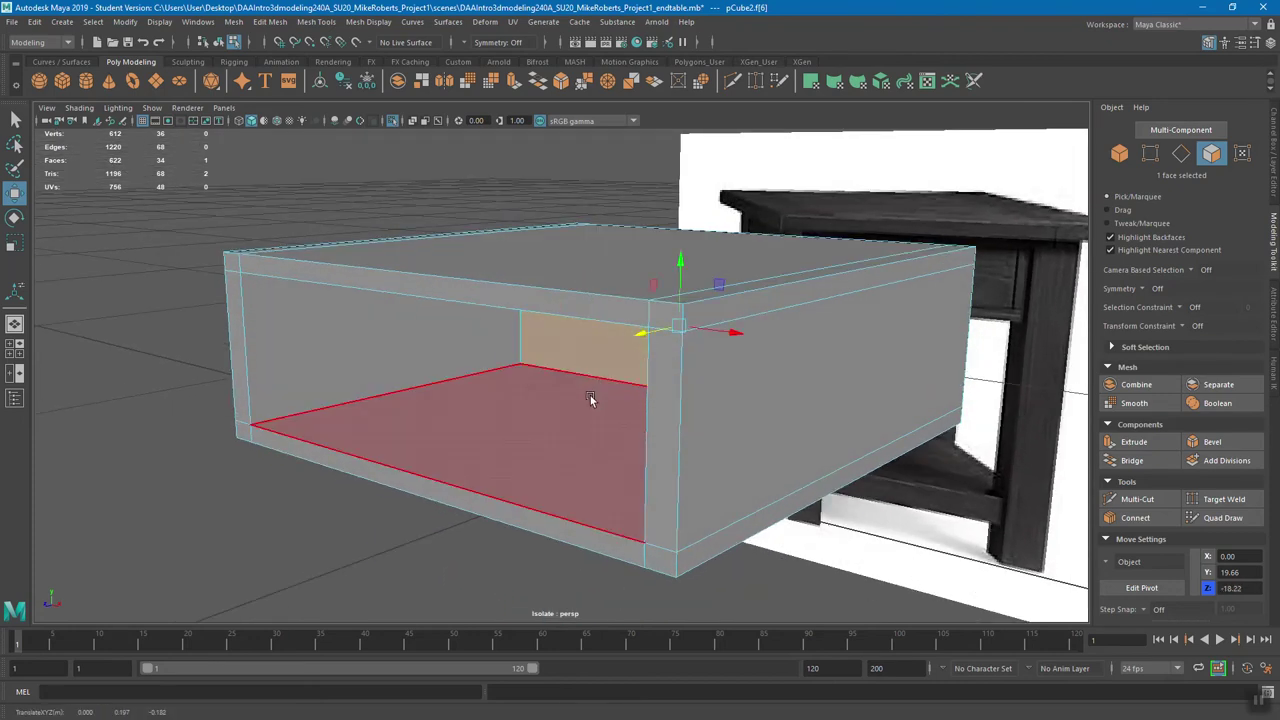
- Orbit around the box to inspect the hollow open-fronted cavity
left_click_drag(397, 400, 360, 380, "alt")
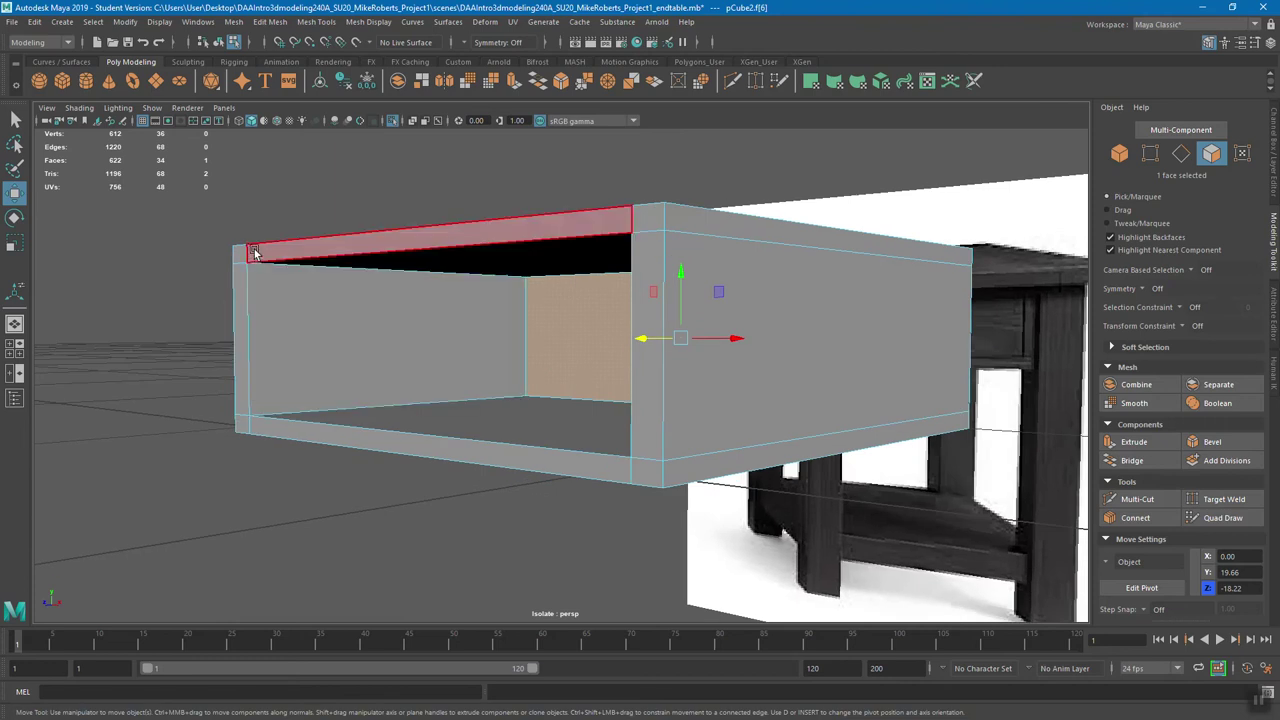
left_click_drag(440, 432, 528, 395, "alt")
left_click_drag(583, 340, 727, 271, "alt")
left_click_drag(534, 427, 551, 306, "alt")
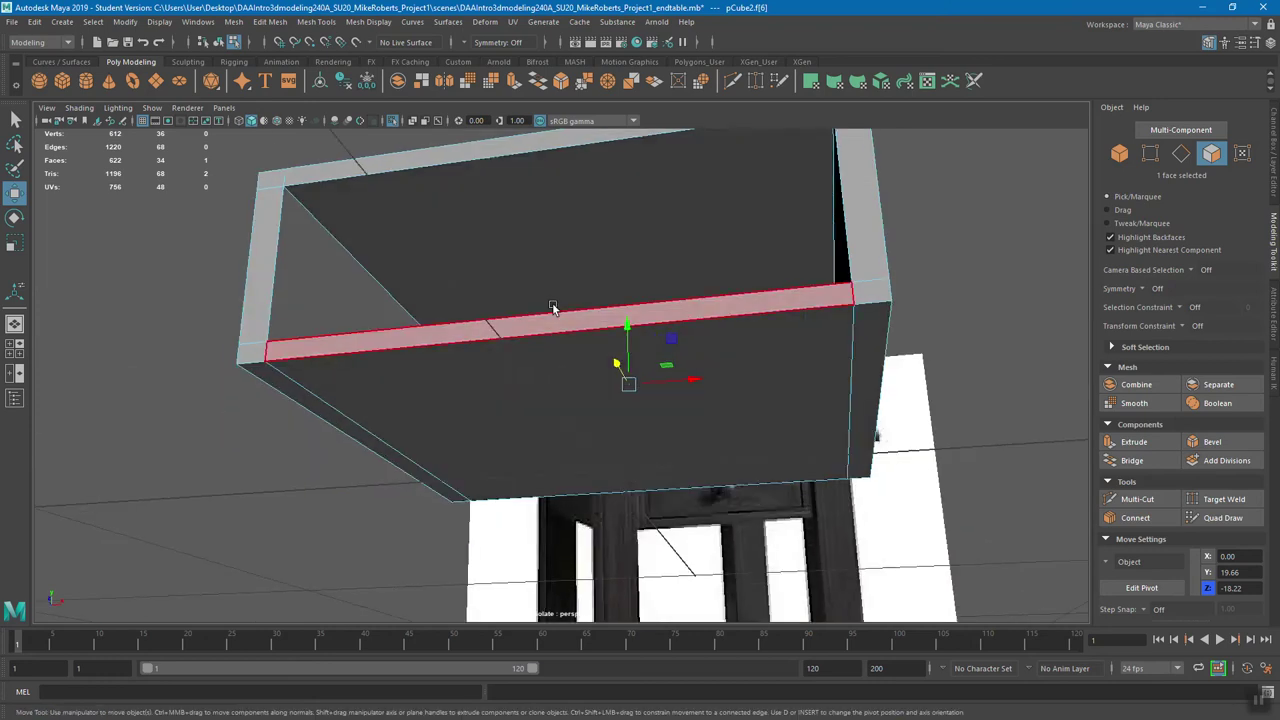
left_click_drag(704, 271, 642, 331, "alt")
left_click_drag(976, 311, 857, 354, "alt")
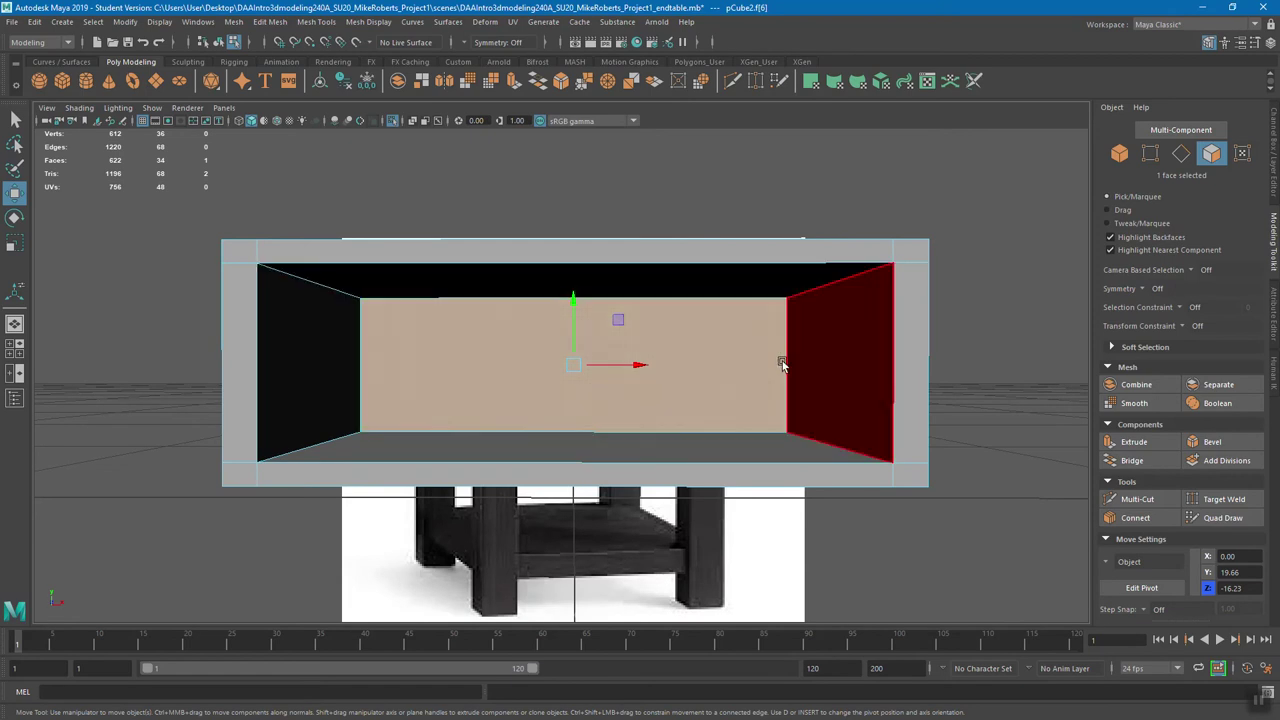
left_click_drag(831, 391, 777, 392, "alt")
- Undo three times back to before the front-face extrusion, briefly checking the smooth preview
key("ctrl+z")
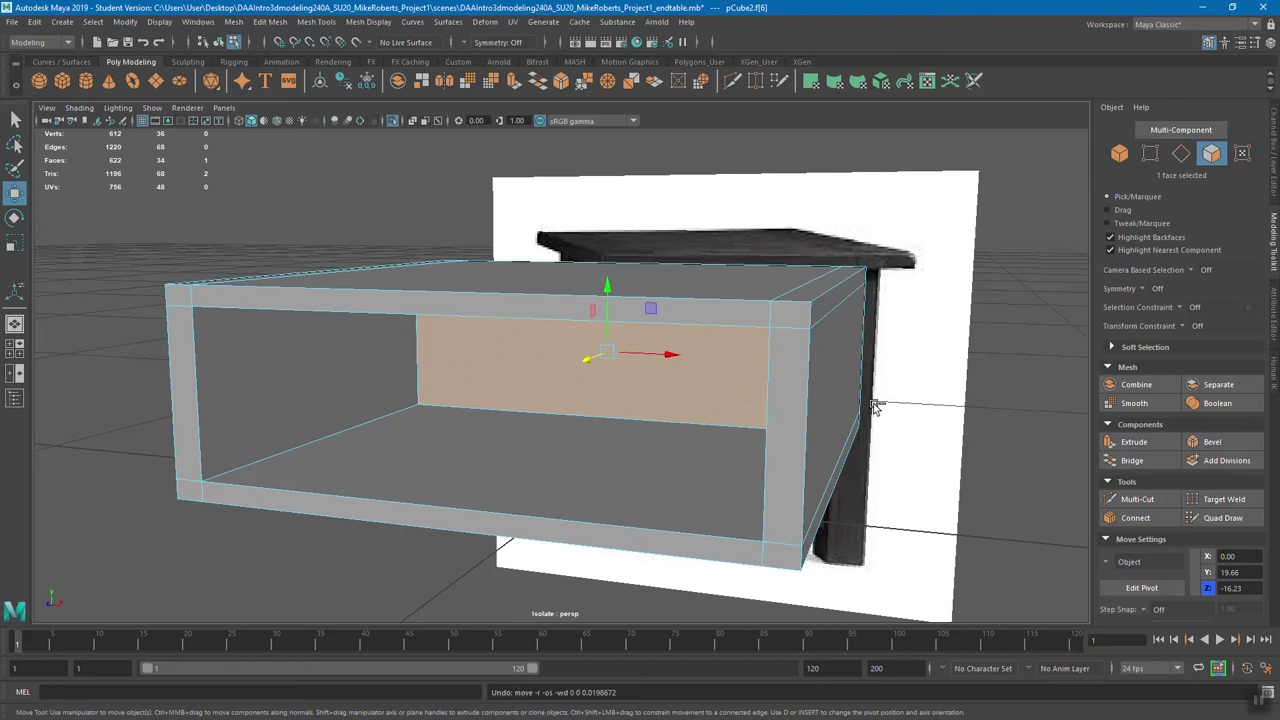
key("ctrl+z")
key("ctrl+z")
key("ctrl+z")
key("ctrl+z")
key("ctrl+z")
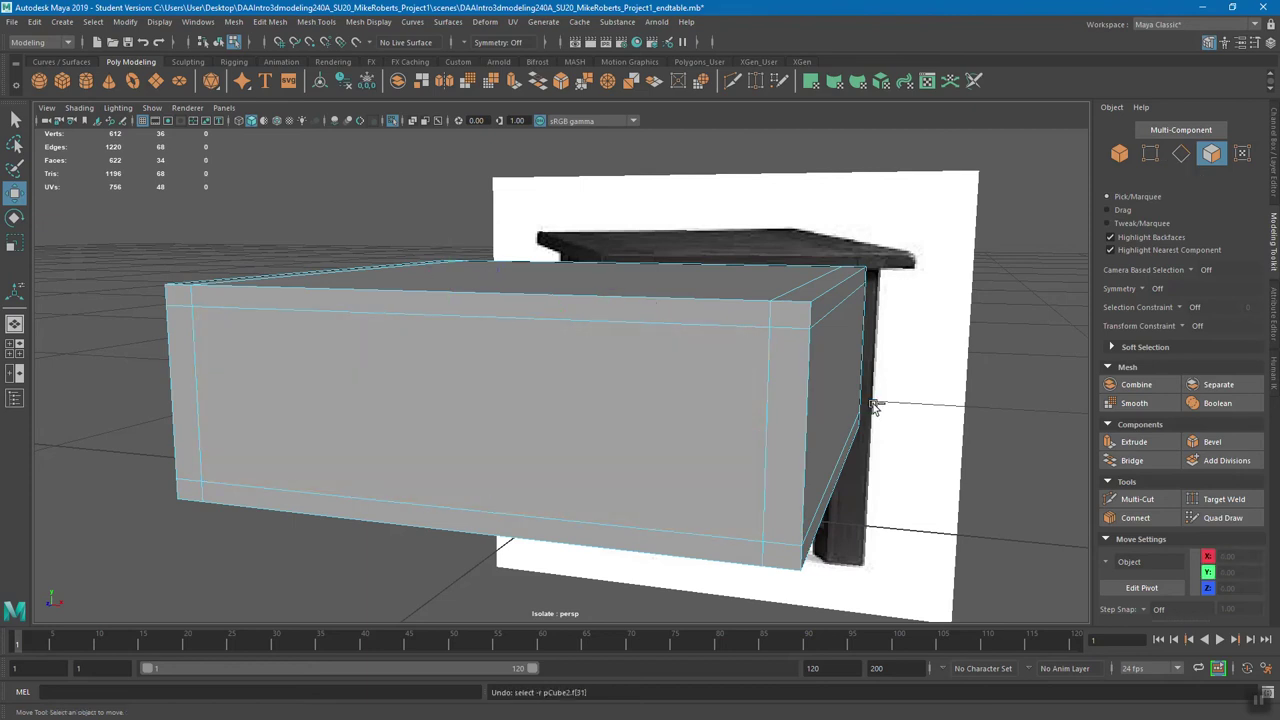
key("ctrl+z")
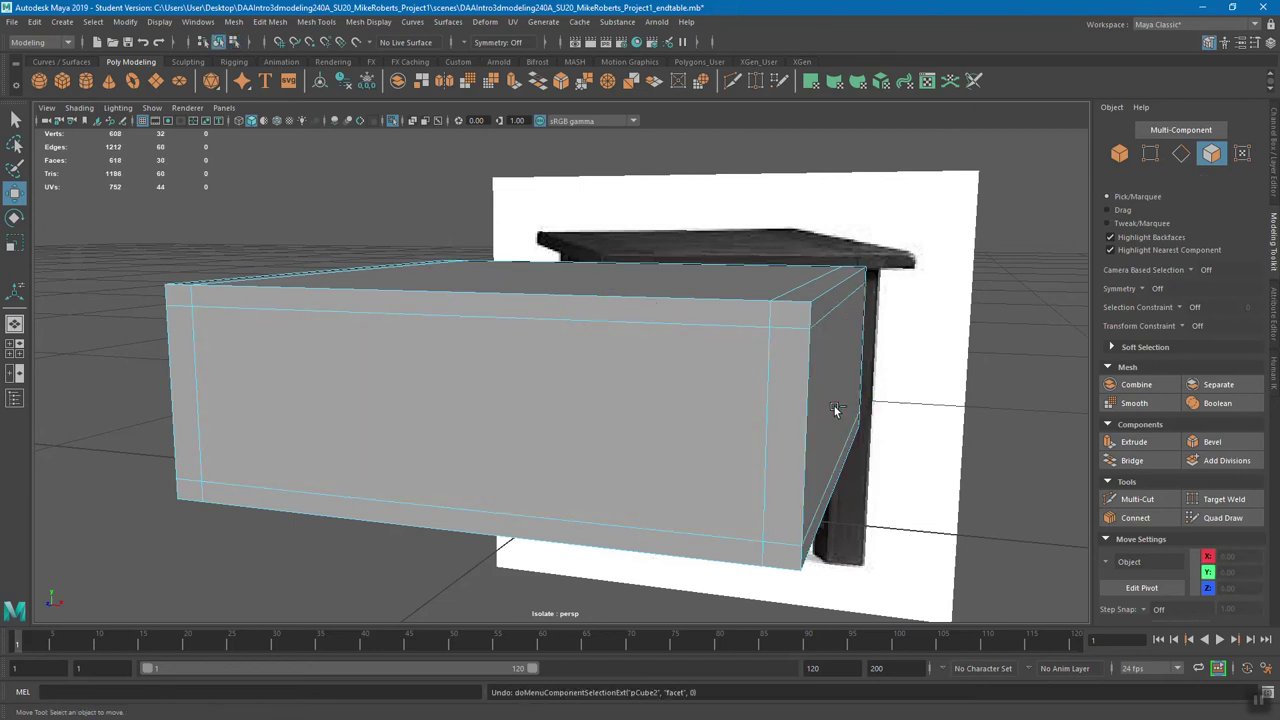
key("3")
key("1")
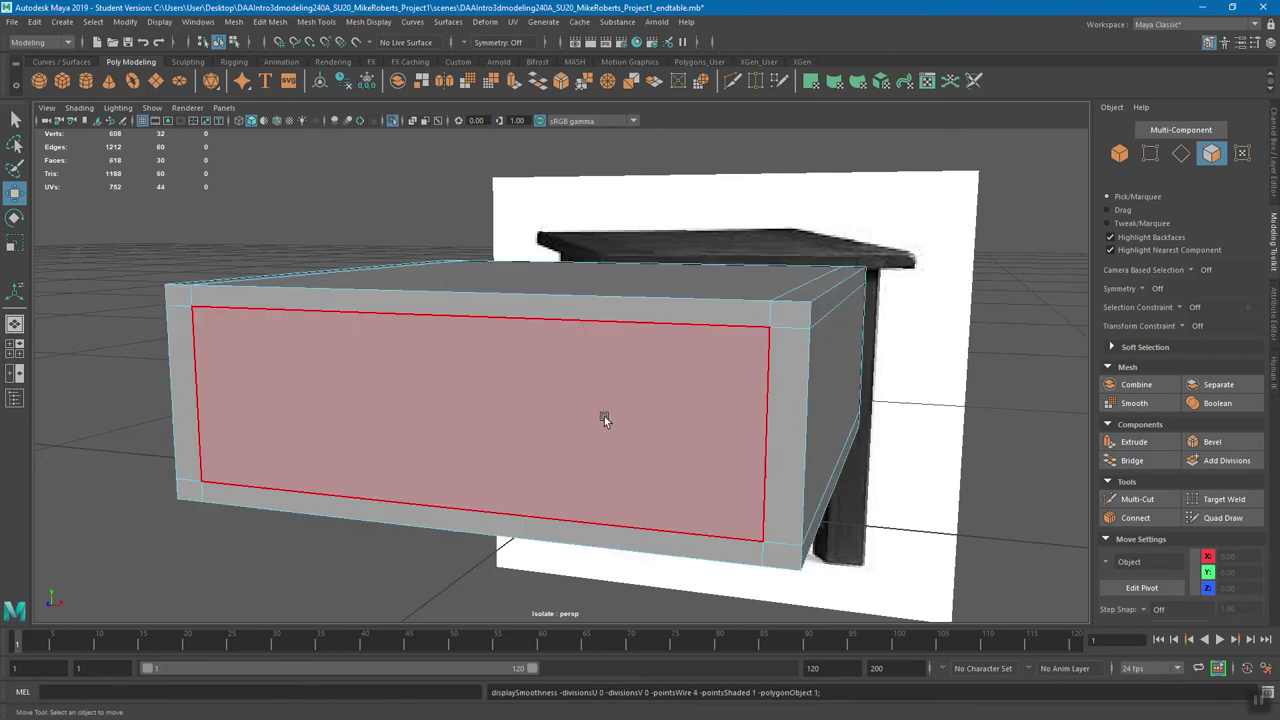
- Reselect the front face, extrude it, and move it into the box along Z
left_click_drag(949, 486, 636, 414, "alt")
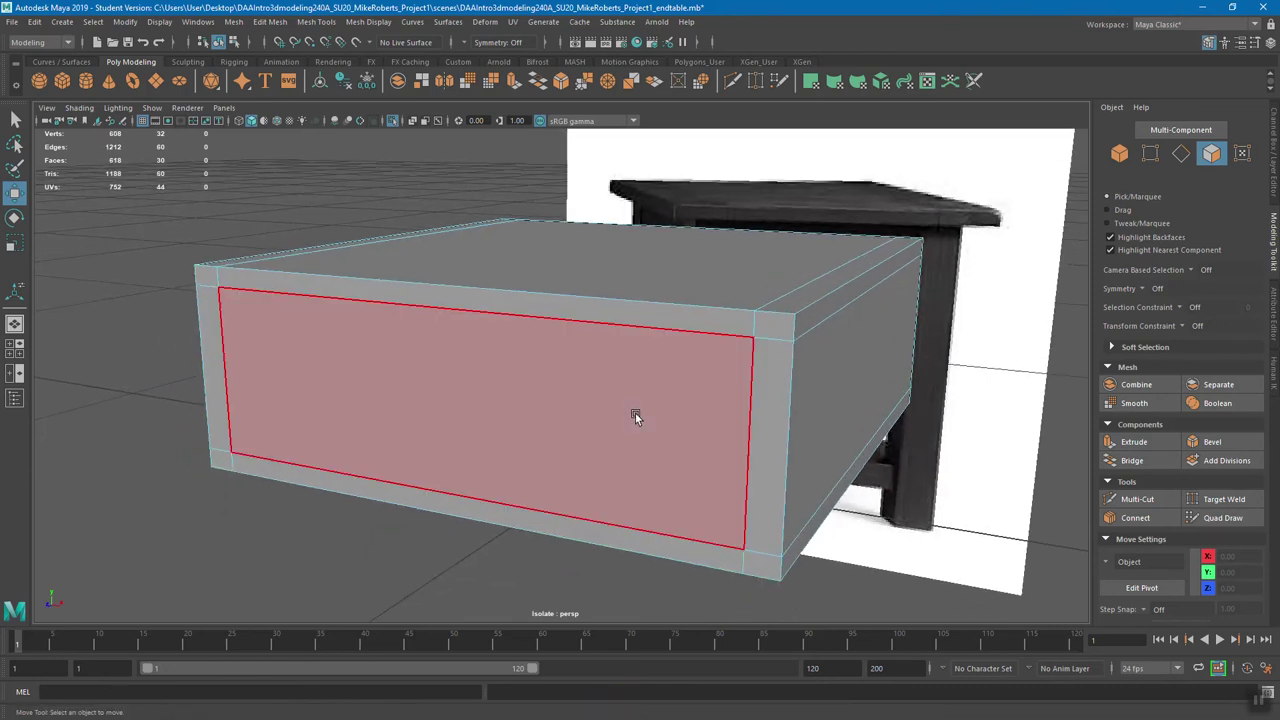
left_click(635, 413)
left_click(1131, 444)
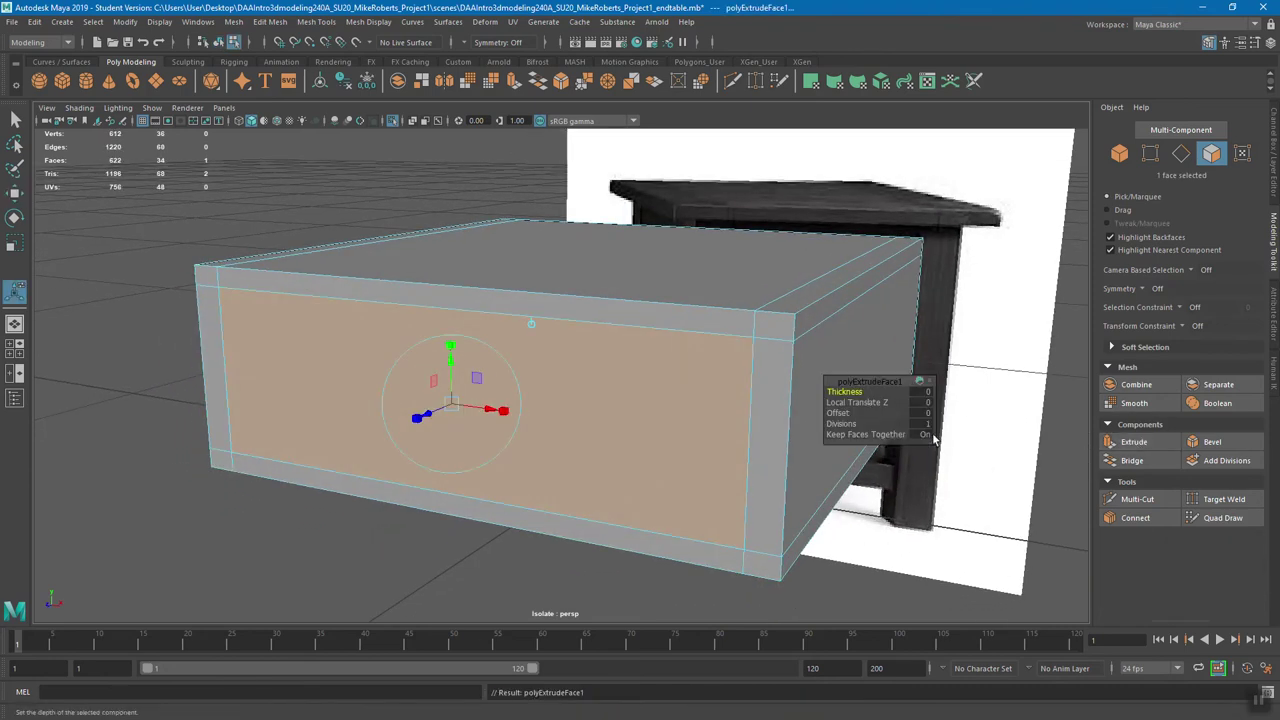
left_click_drag(430, 414, 563, 409, "alt")
key("w")
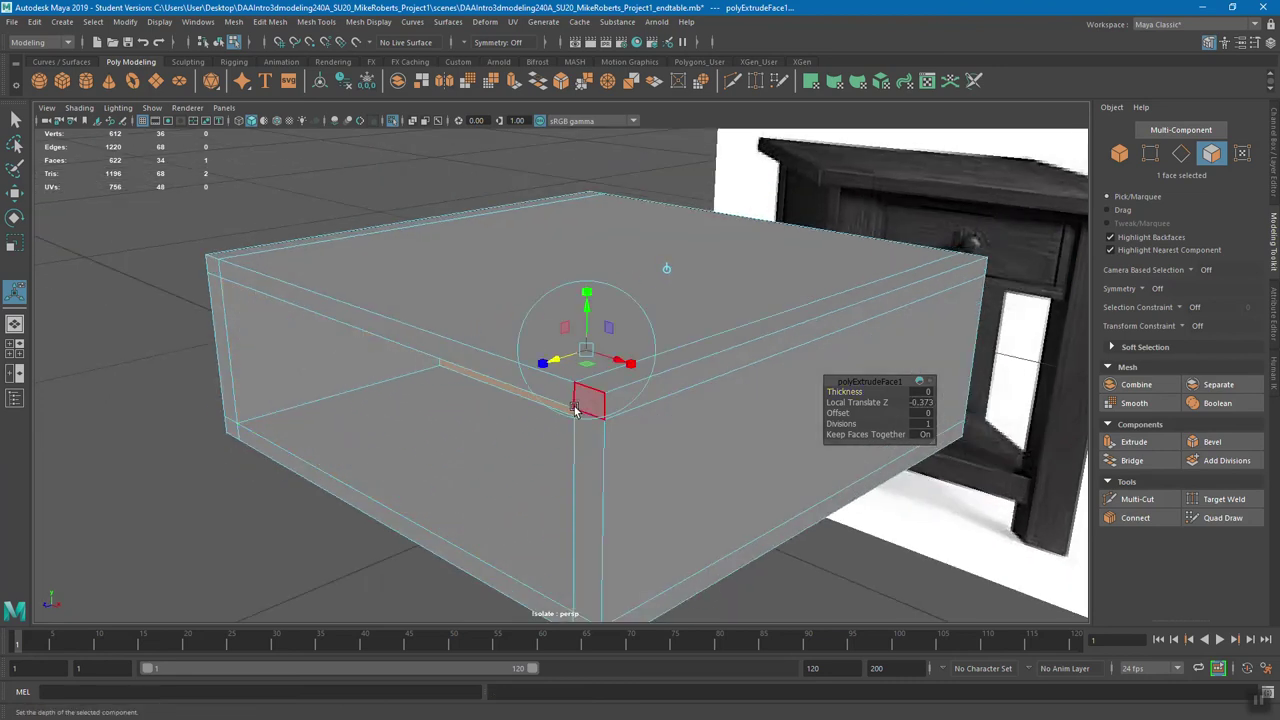
left_click_drag(540, 367, 534, 423)
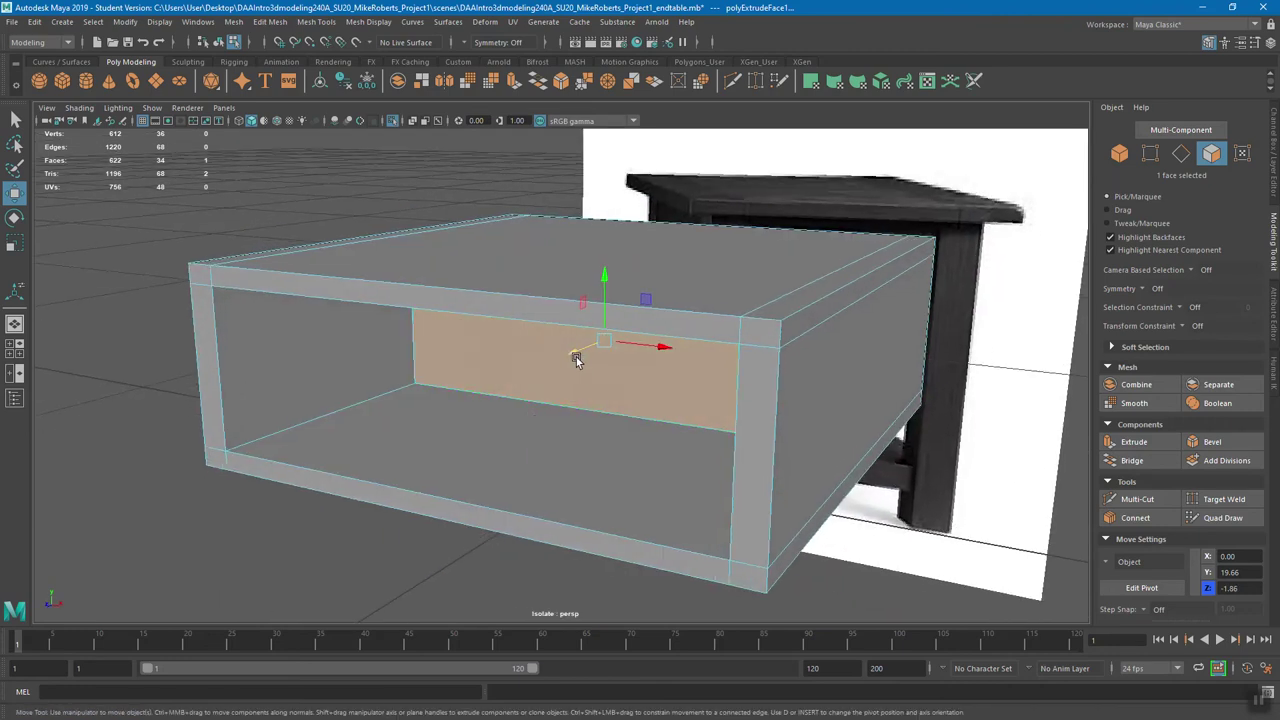
- Adjust the inner back face's depth, look inside the box, and open the Select menu
left_click_drag(577, 357, 592, 350)
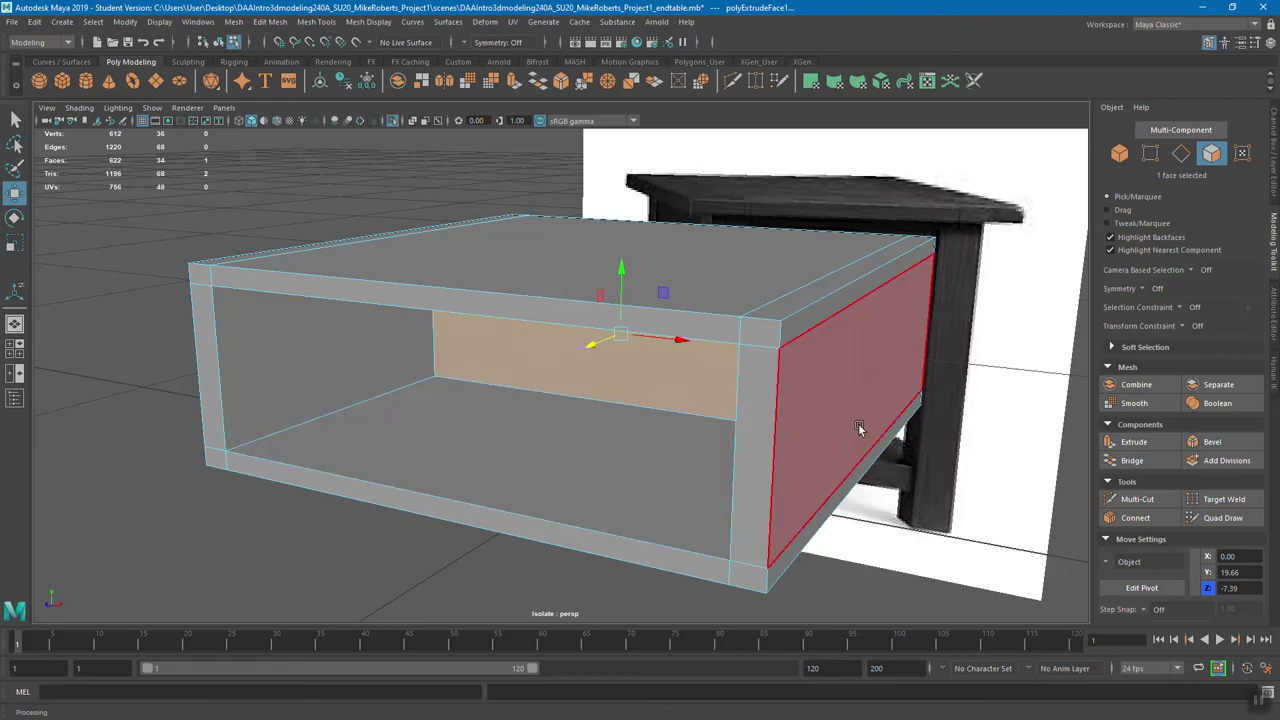
left_click_drag(591, 346, 603, 394)
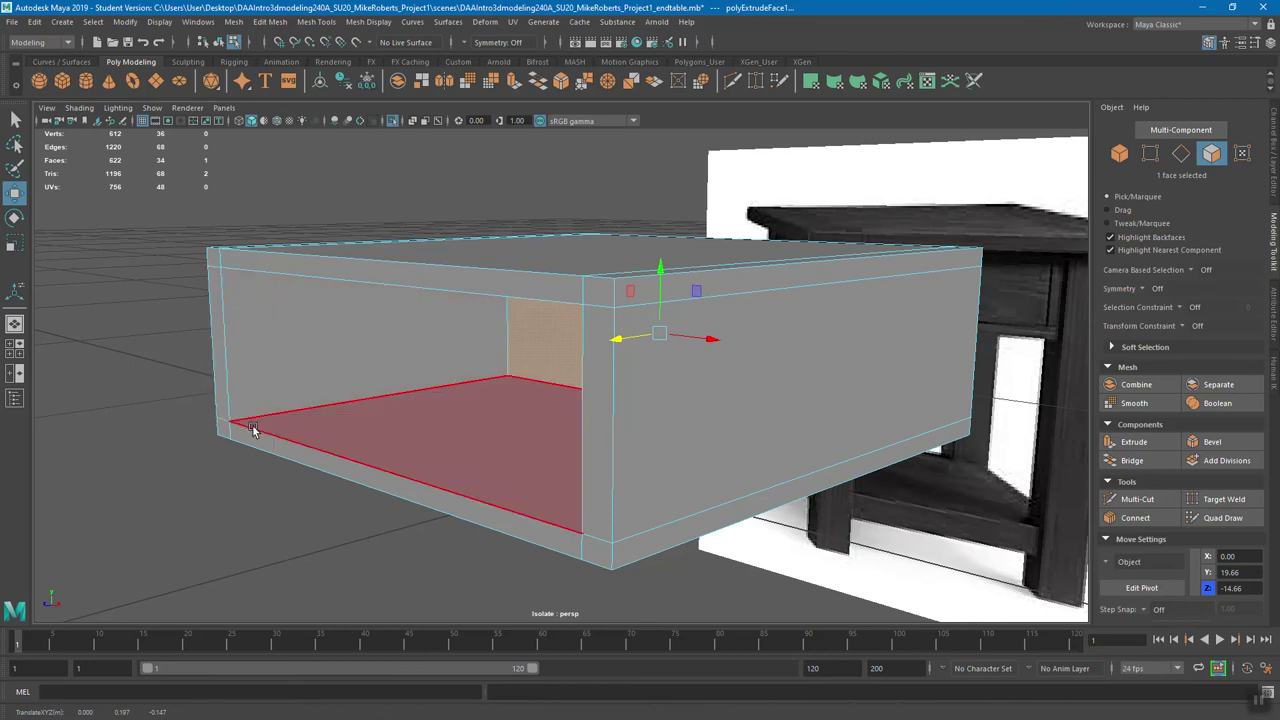
mouse_move(453, 469)
left_mouse_down("alt")
mouse_move(531, 477)
mouse_move(460, 483)
left_mouse_up("alt")
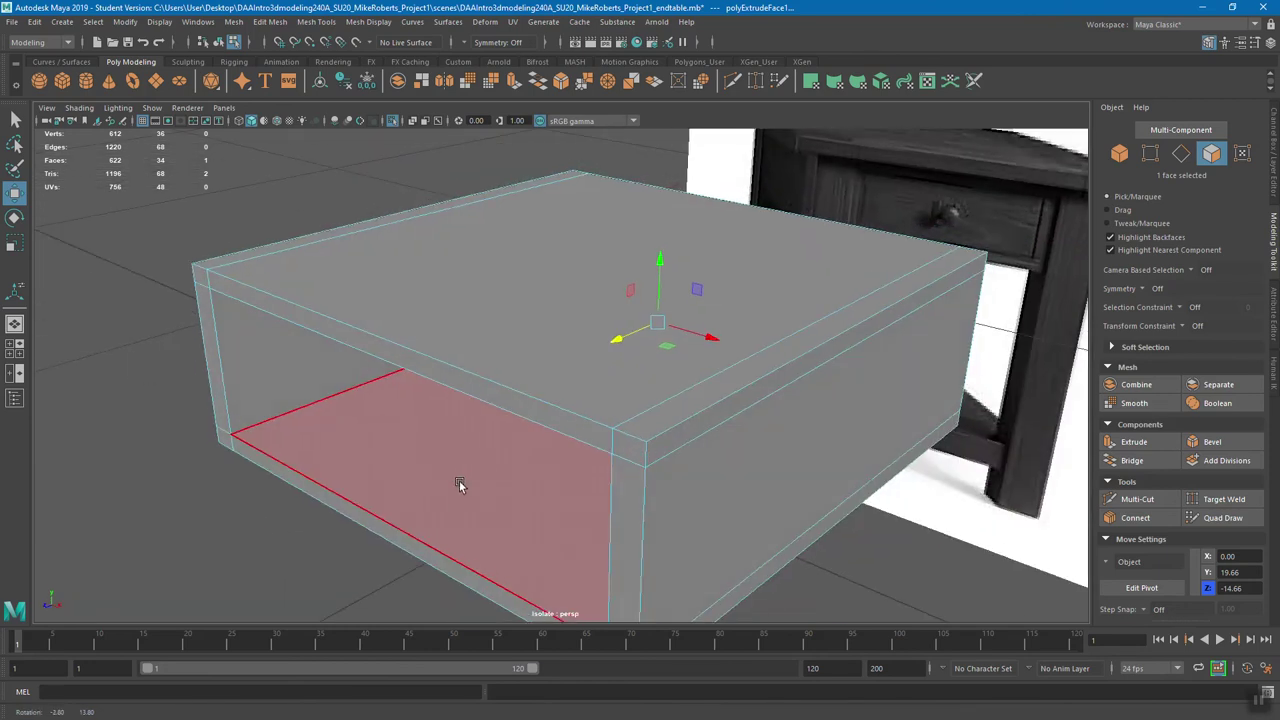
mouse_move(603, 349)
left_mouse_down()
mouse_move(666, 343)
mouse_move(569, 326)
mouse_move(594, 360)
mouse_move(614, 349)
mouse_move(591, 349)
left_mouse_up()
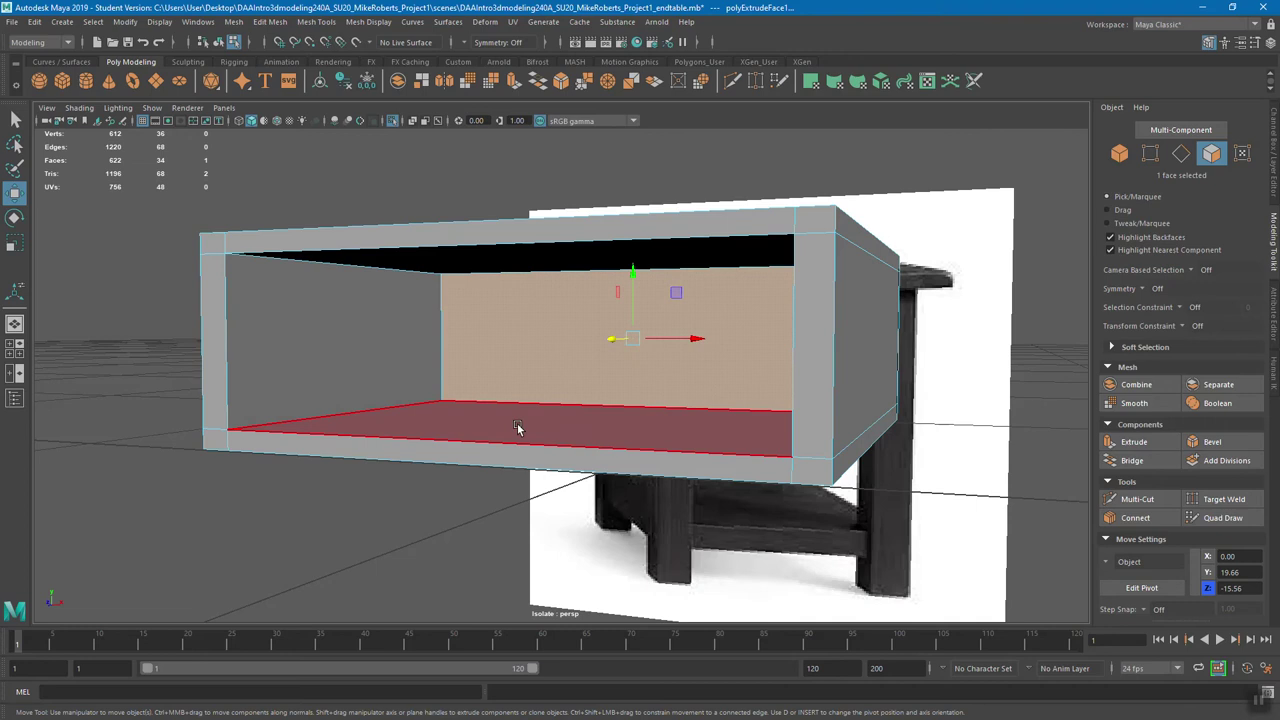
left_click(95, 24)
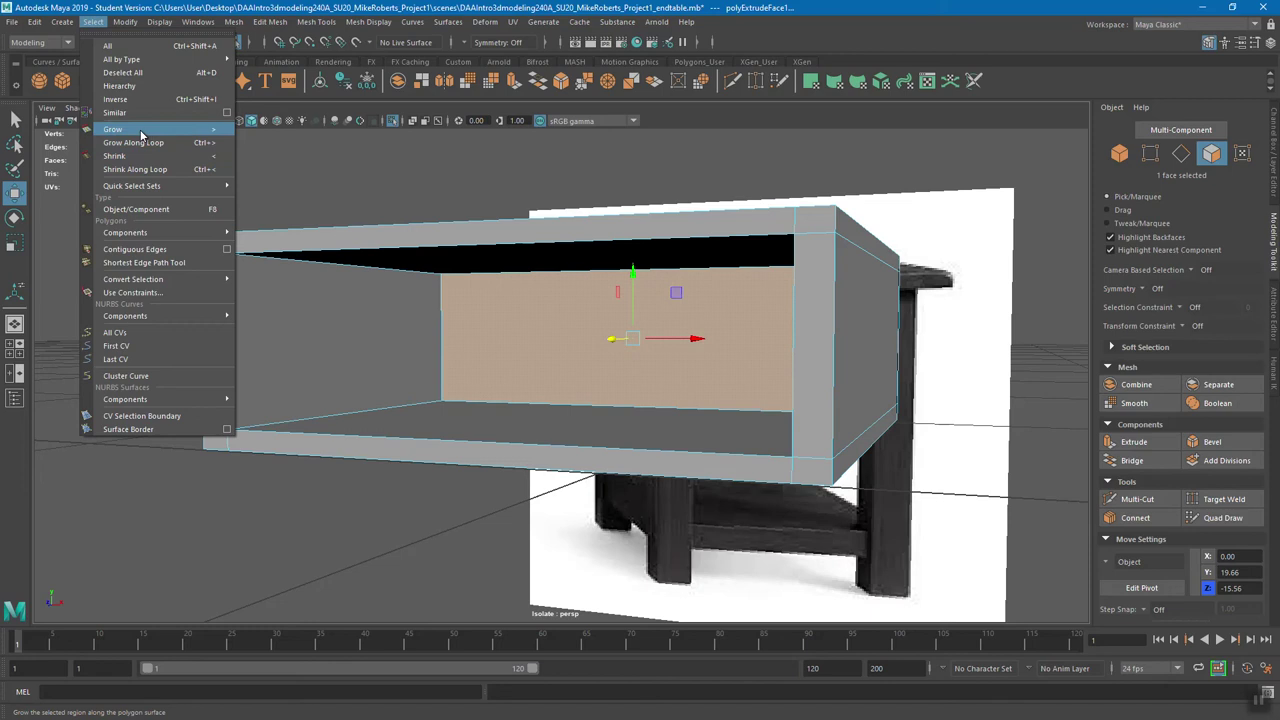
- Grow the selection to all five interior faces, shrink it back to one, then grow again
left_click(141, 130)
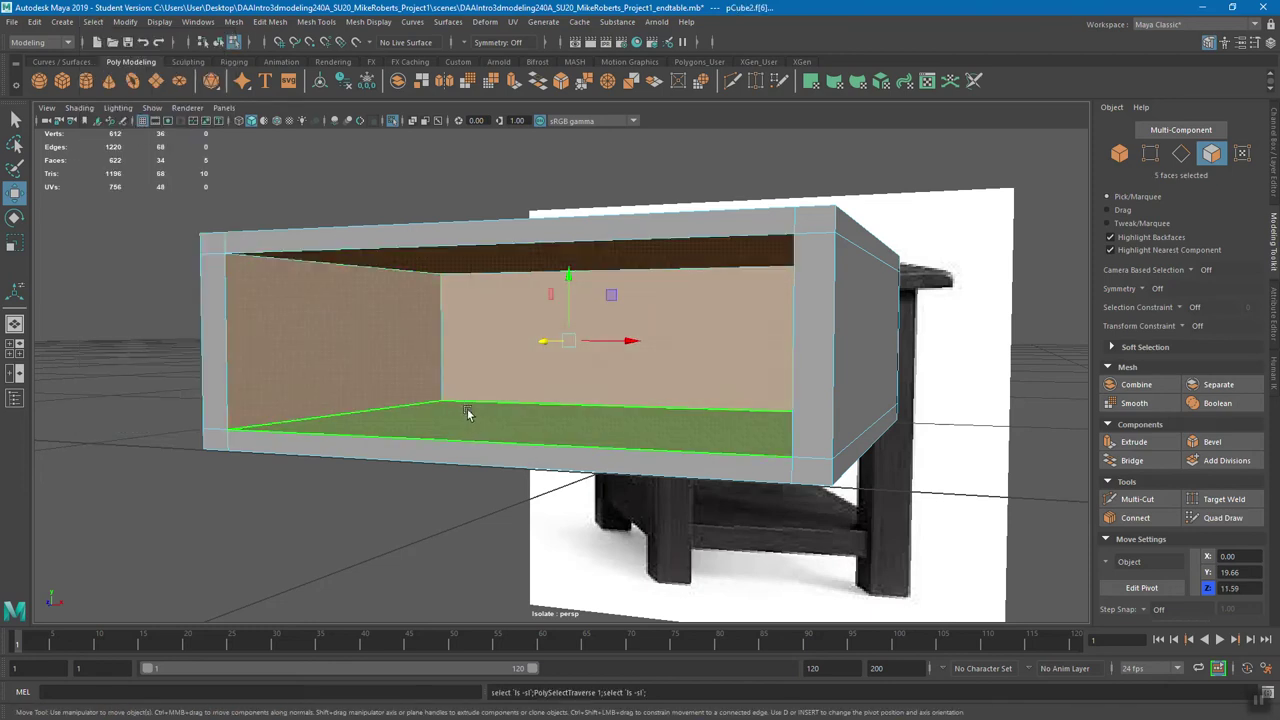
left_click_drag(613, 366, 808, 291, "alt")
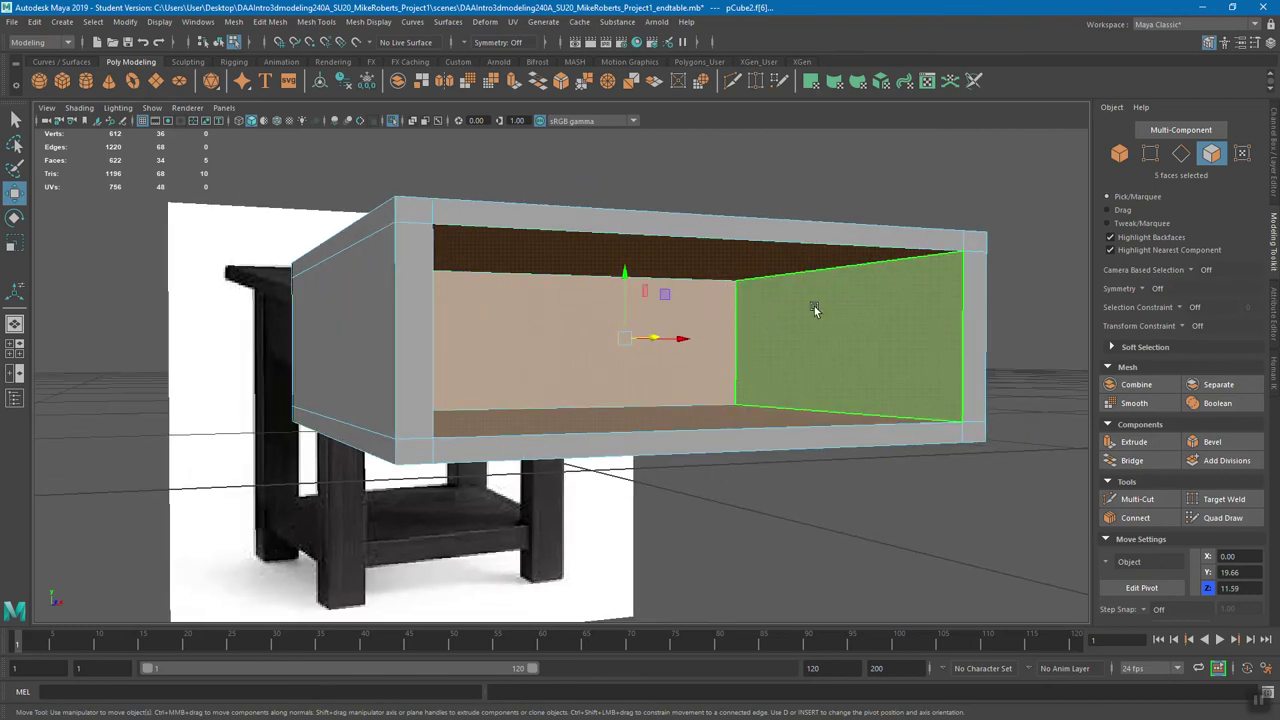
left_click_drag(802, 390, 760, 385, "alt")
left_click(92, 21)
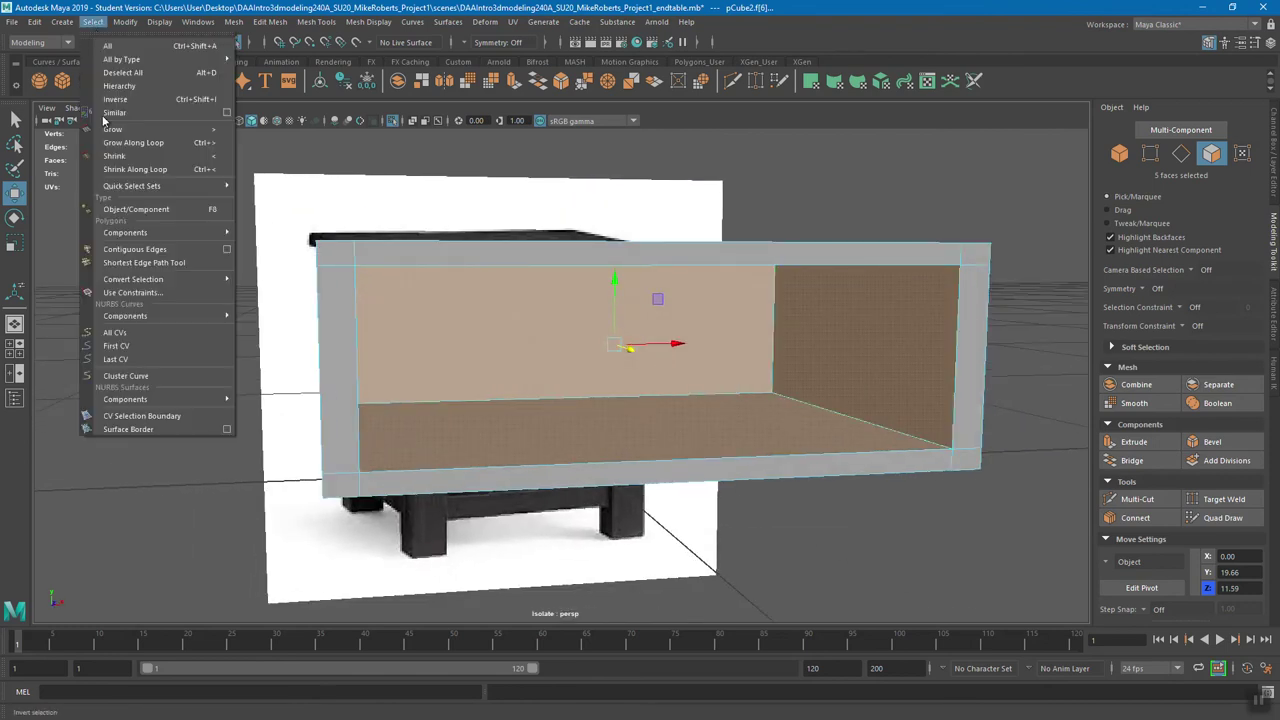
left_click(115, 160)
mouse_move(666, 374)
left_mouse_down("alt")
mouse_move(680, 383)
mouse_move(665, 391)
left_mouse_up("alt")
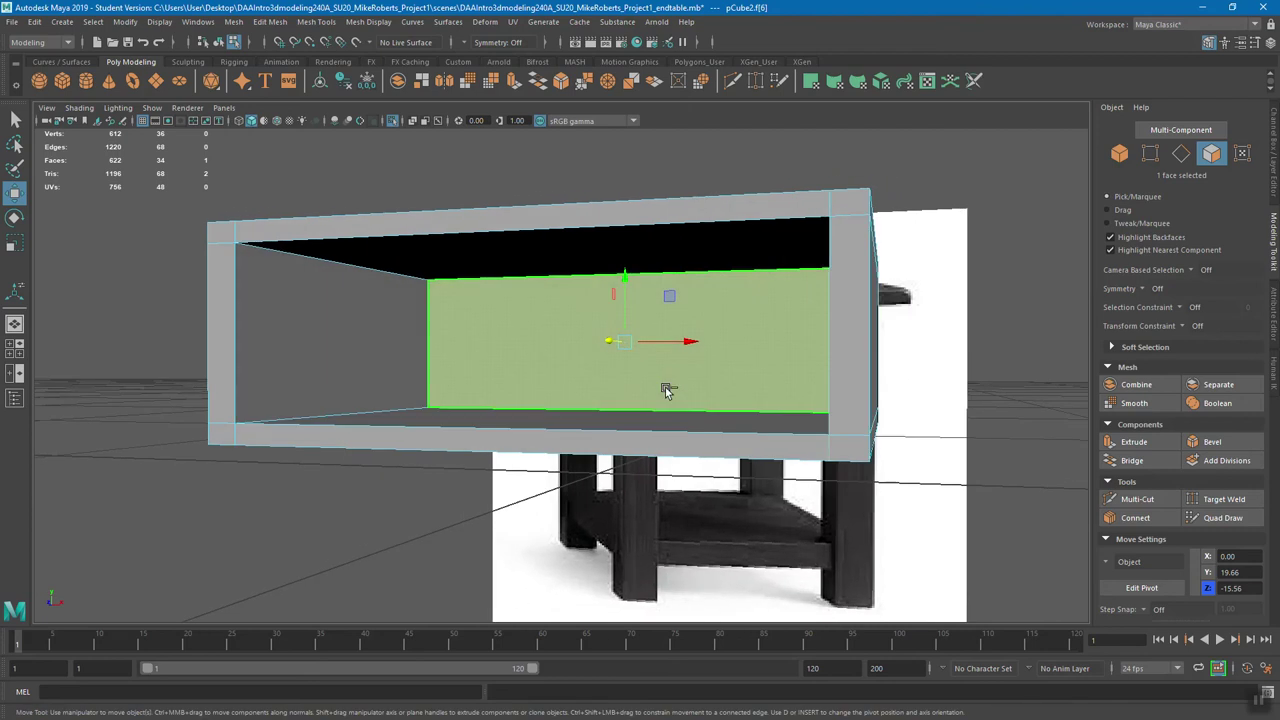
key("shift+period")
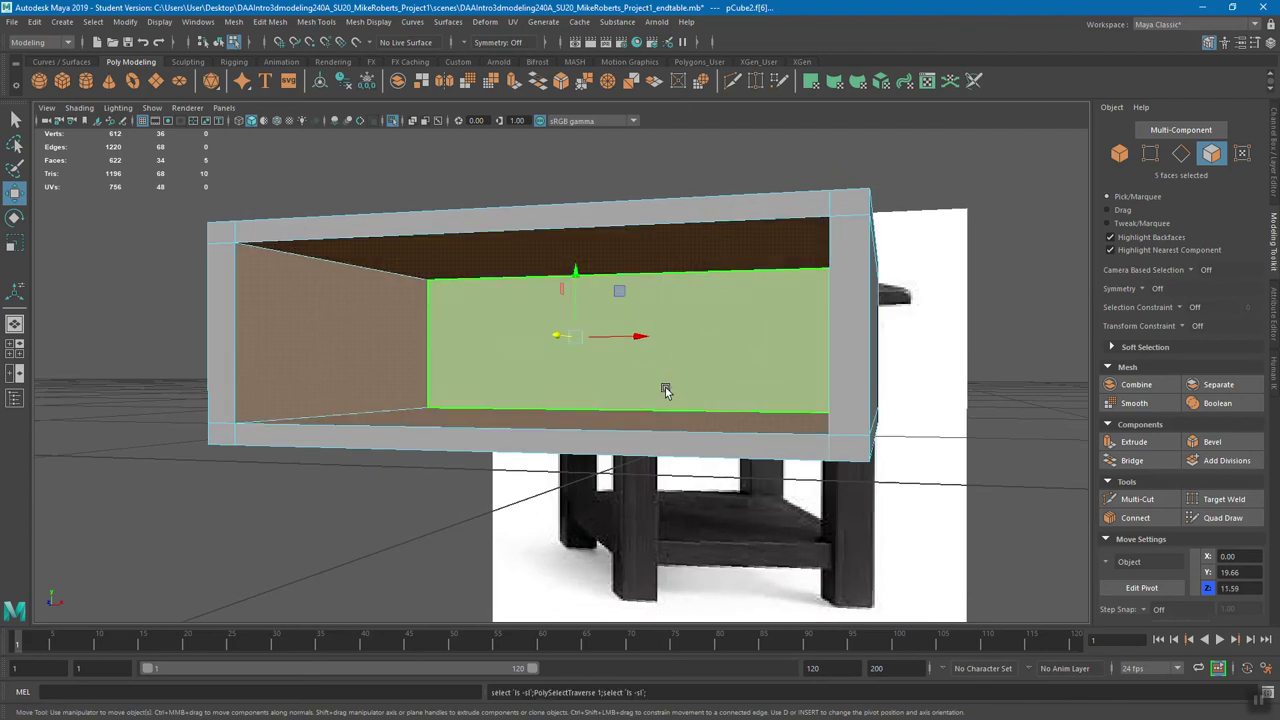
left_click(92, 21)
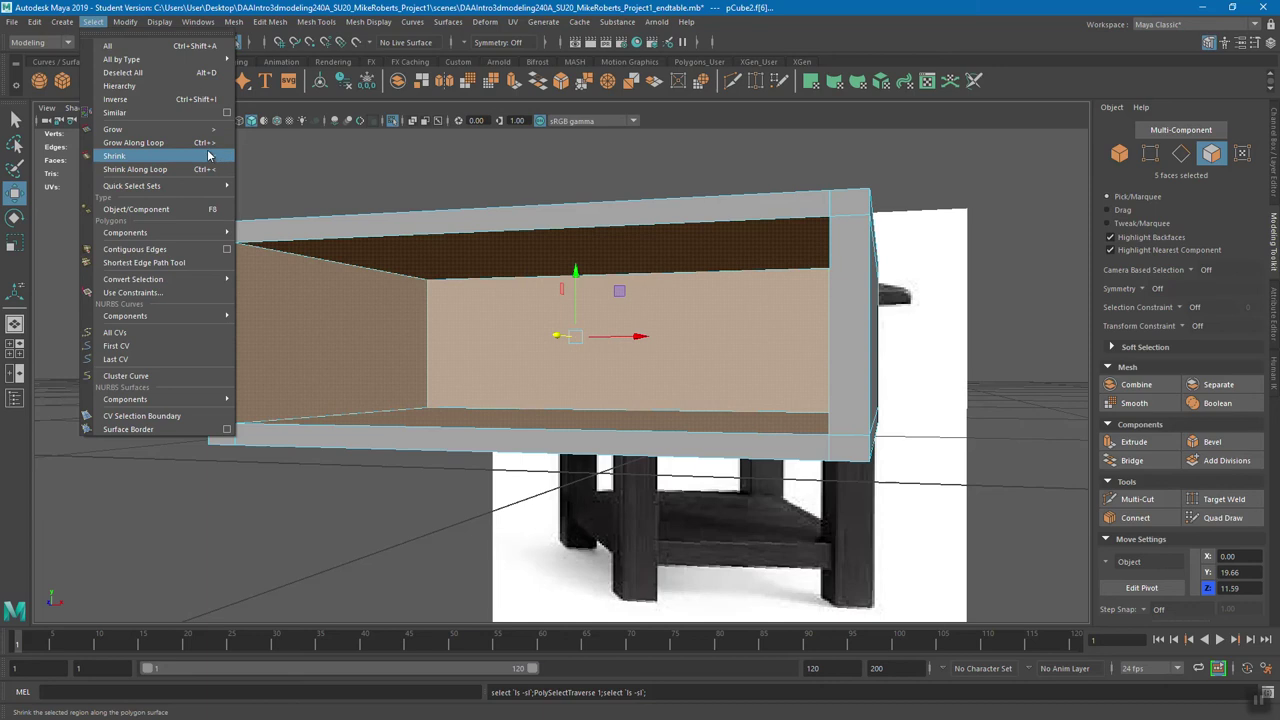
left_click(710, 233)
left_click_drag(710, 233, 694, 274, "alt")
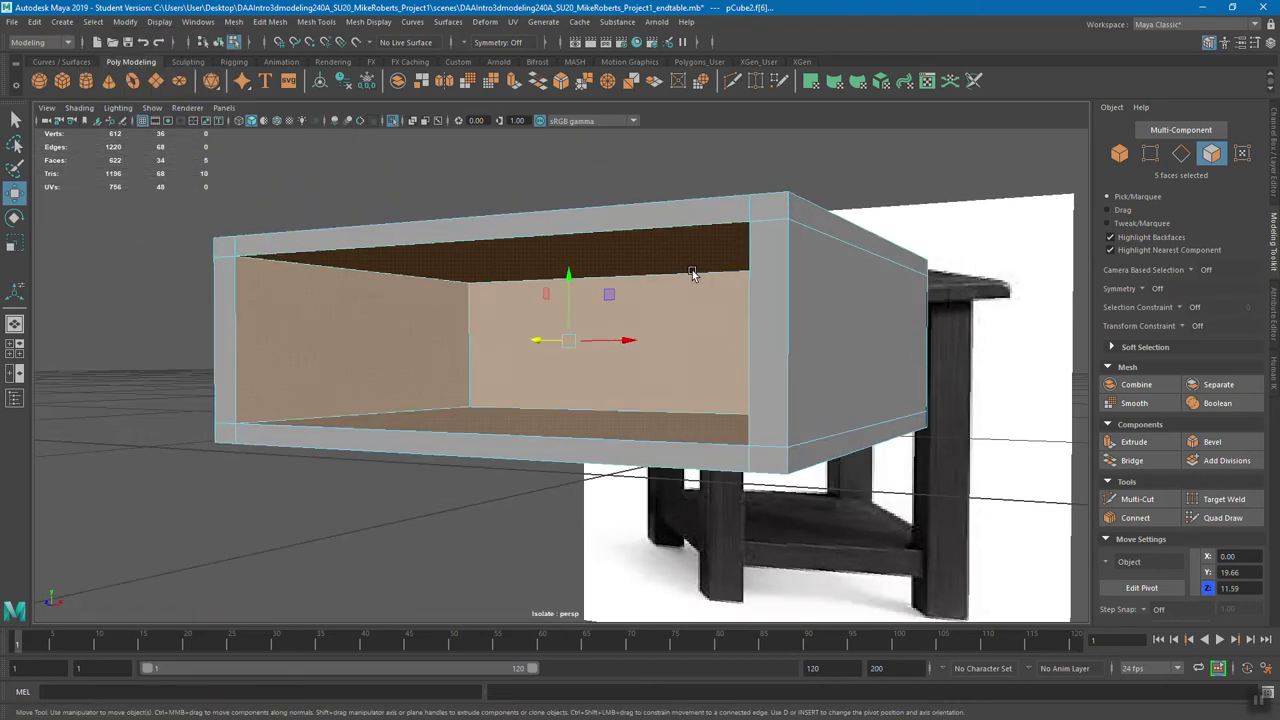
- Save the scene past the student-version notice and inspect the box interior
key("ctrl+s")
left_click(606, 374)
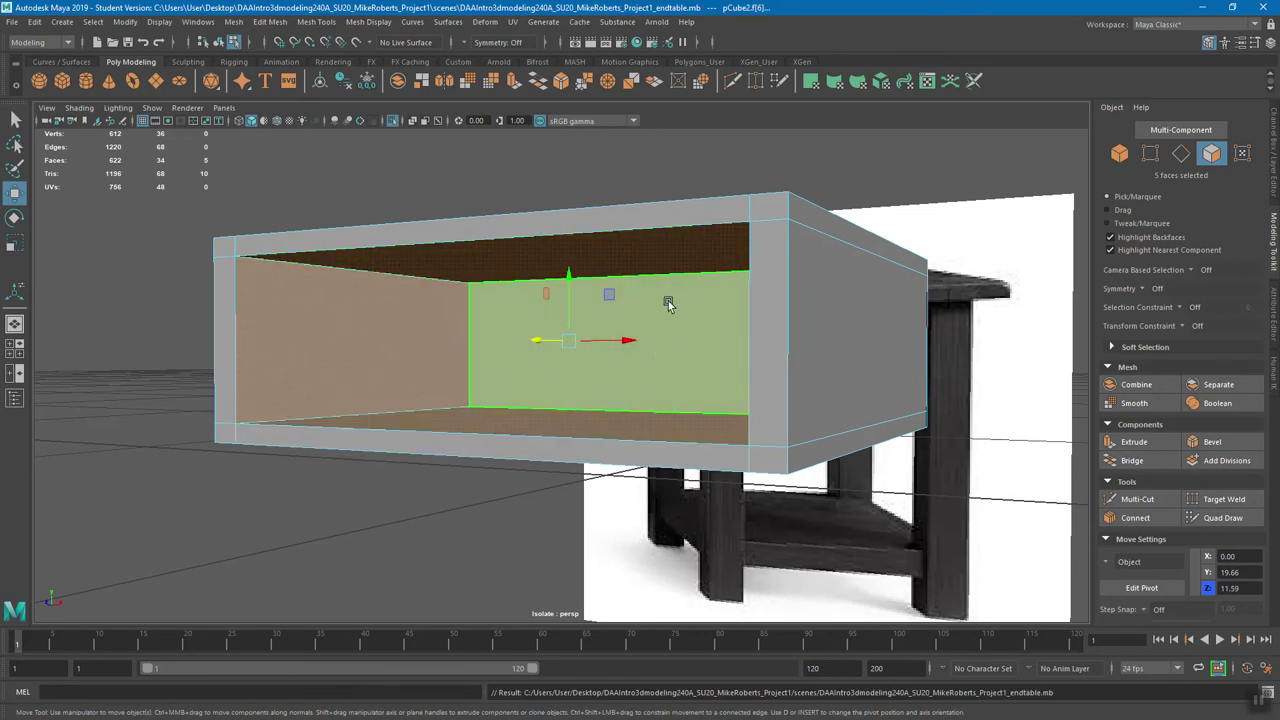
left_click_drag(666, 328, 665, 346, "alt")
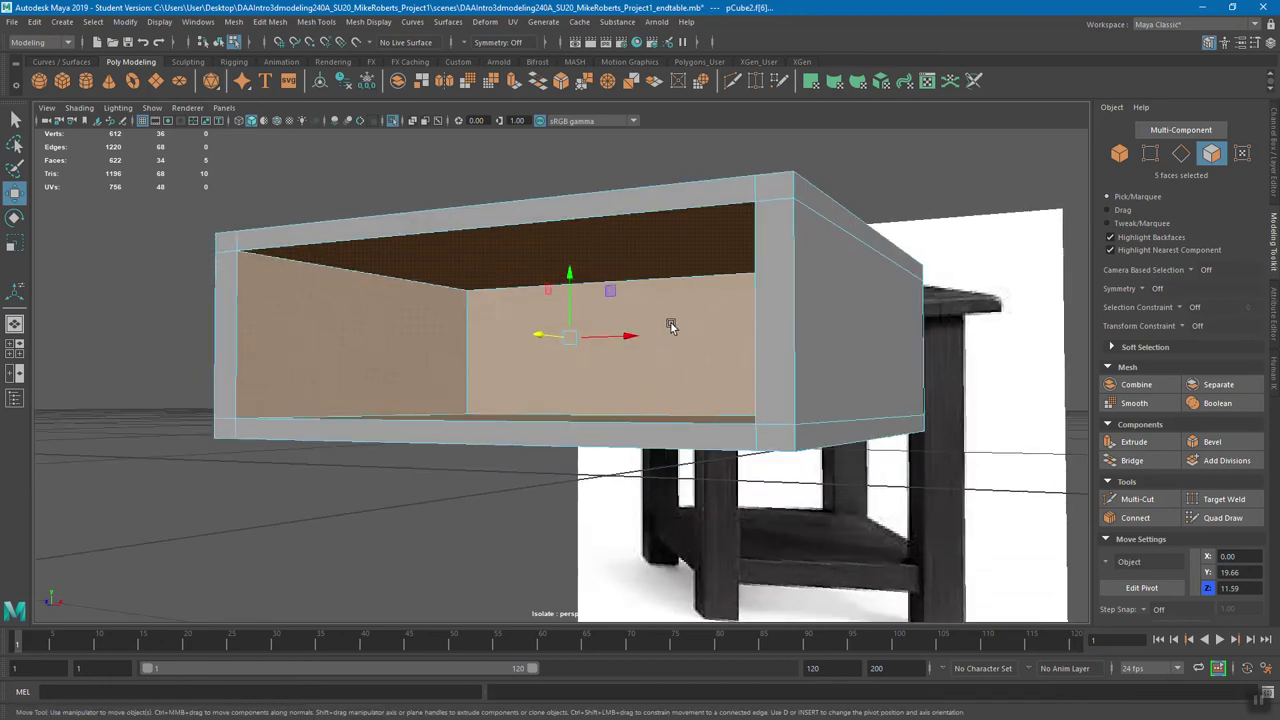
left_click_drag(714, 394, 694, 420, "alt")
left_click_drag(589, 257, 783, 378, "alt")
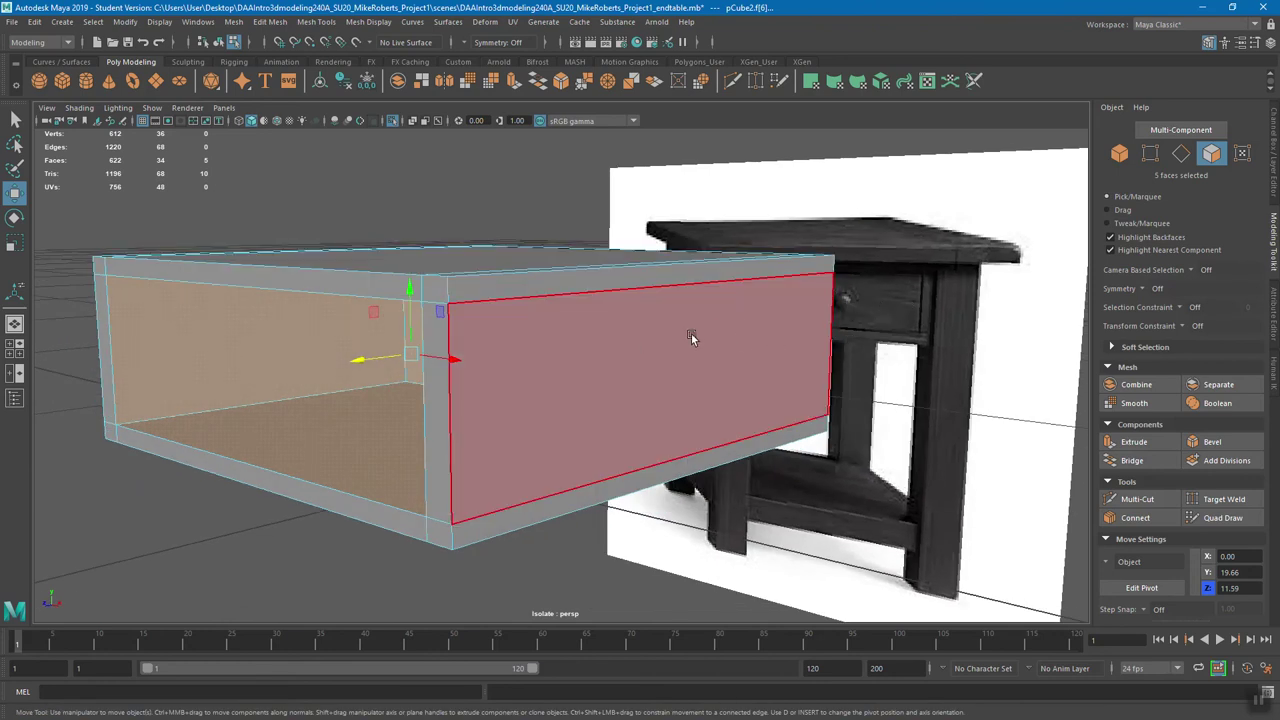
left_click(264, 22)
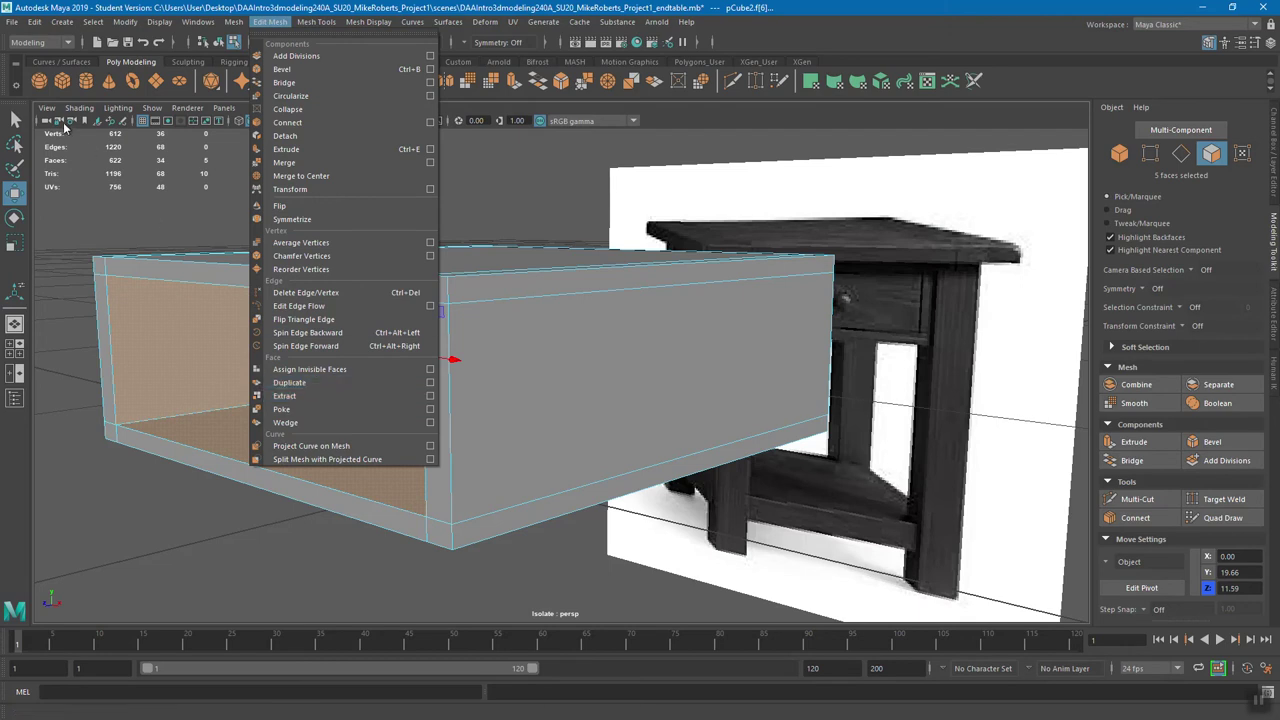
- Duplicate the five selected interior faces with Edit Mesh > Duplicate
mouse_move(30, 22)
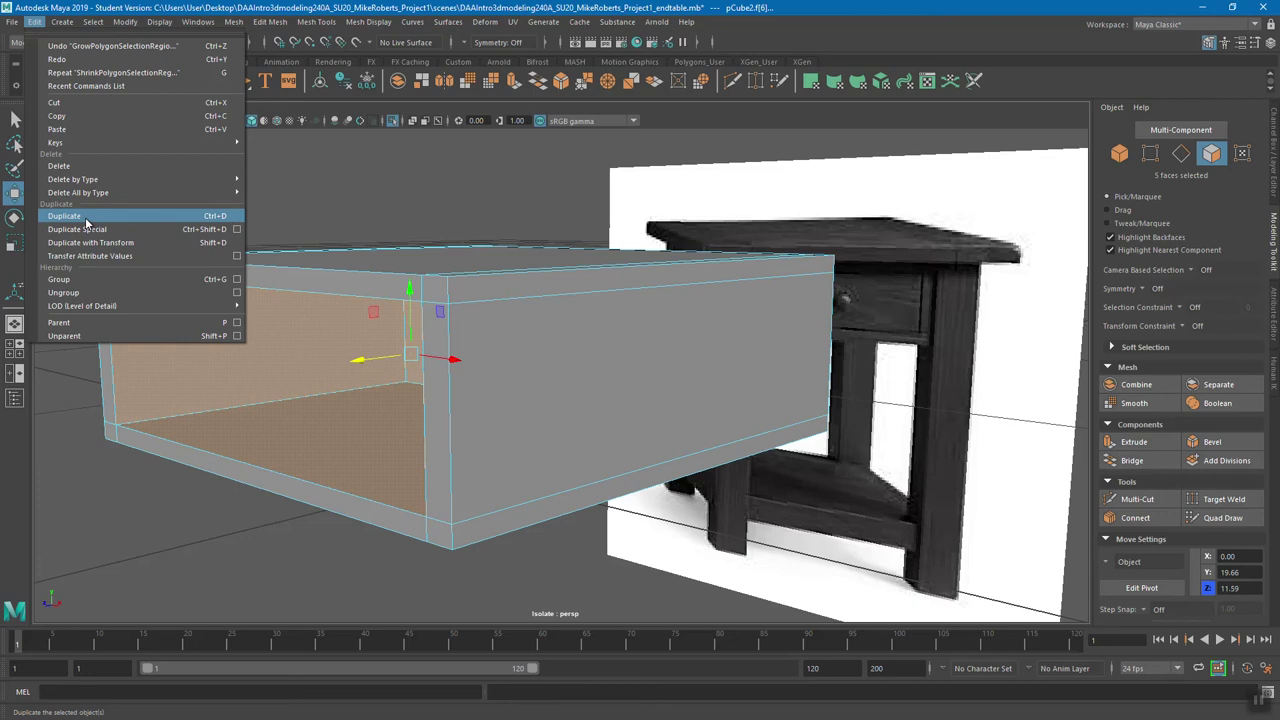
left_click(270, 22)
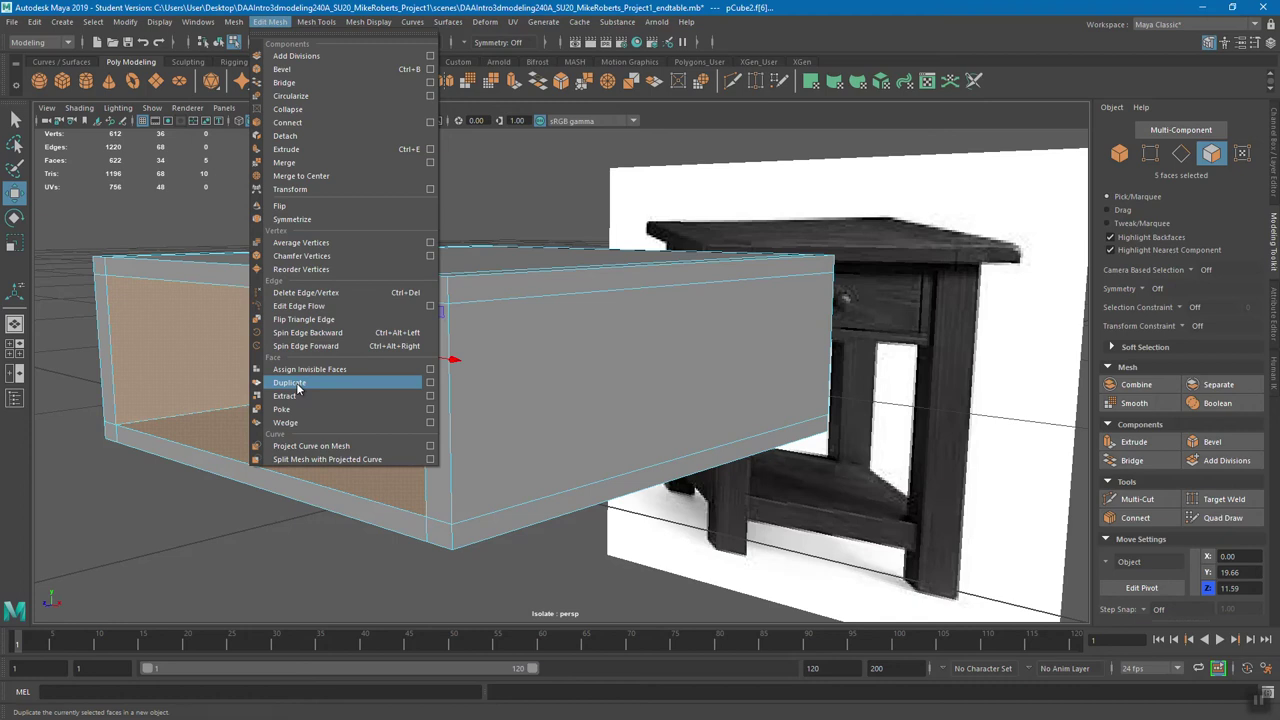
left_click(296, 382)
mouse_move(394, 407)
left_mouse_down("alt")
mouse_move(421, 405)
mouse_move(408, 401)
left_mouse_up("alt")
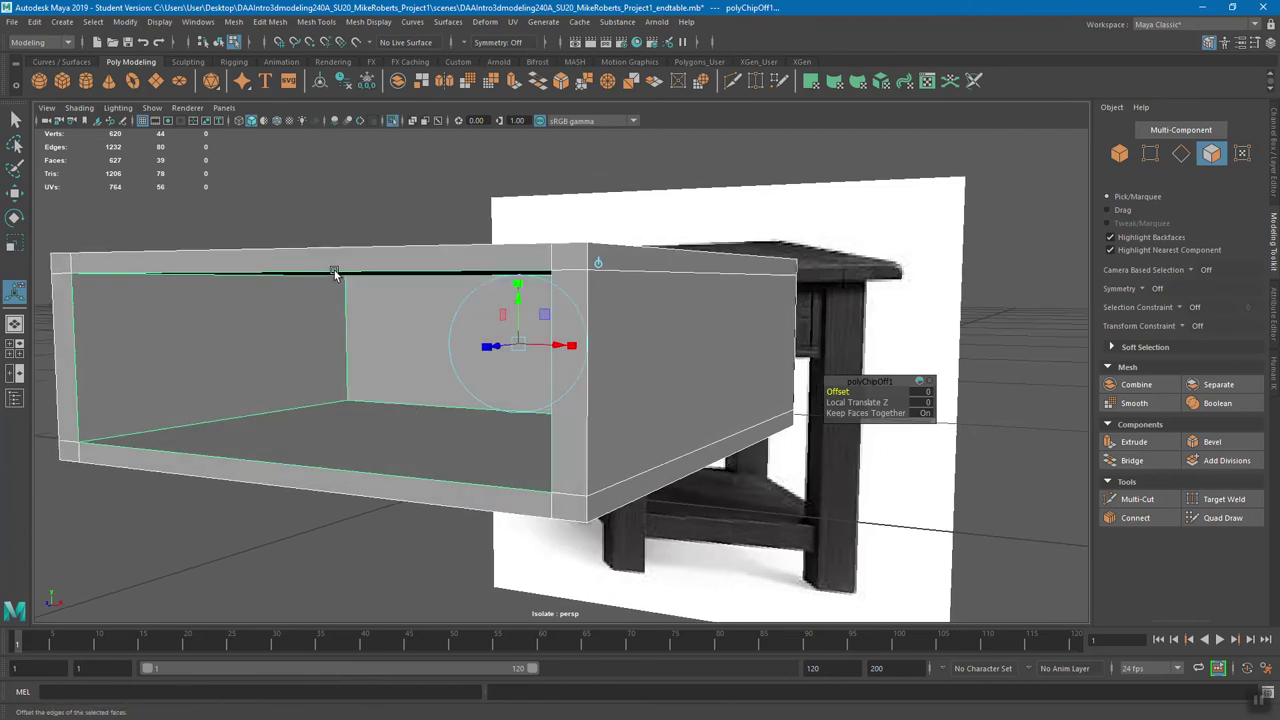
left_click_drag(393, 348, 336, 347, "alt")
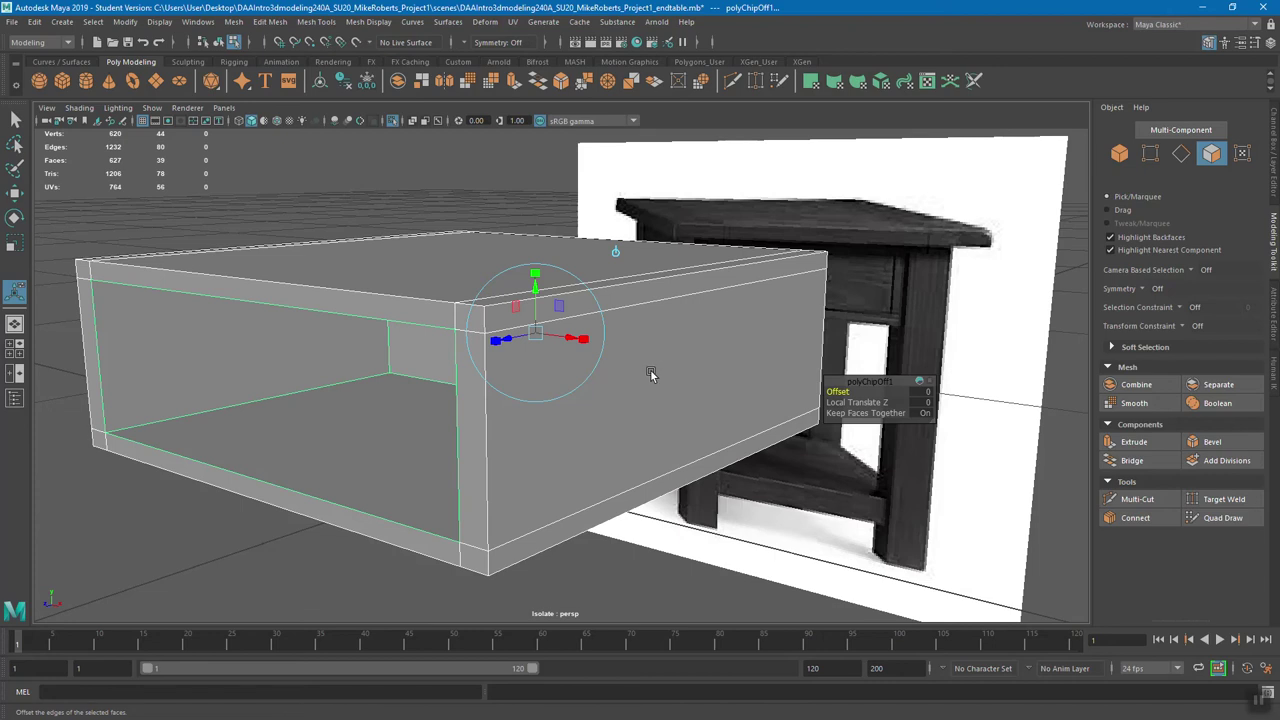
- Select the new interior box in Object Mode and isolate it to view it alone
key("q")
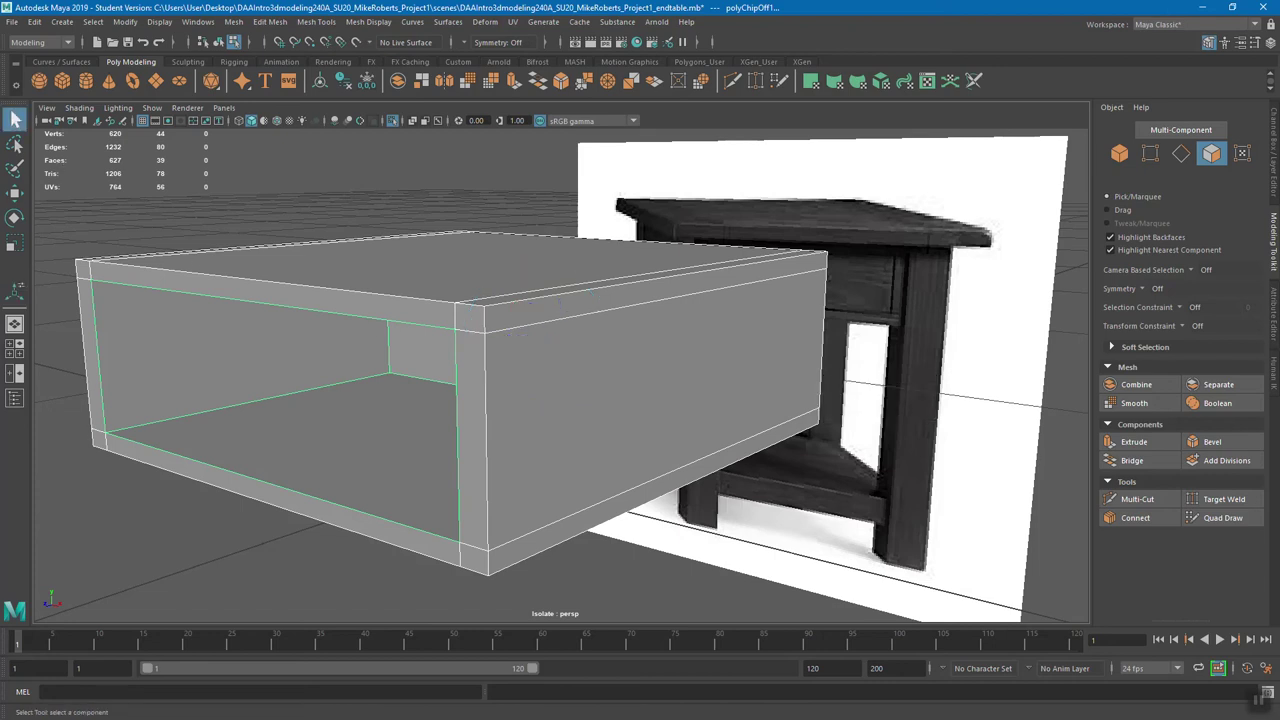
left_click_drag(523, 278, 637, 259, "alt")
right_click_drag(628, 267, 667, 250)
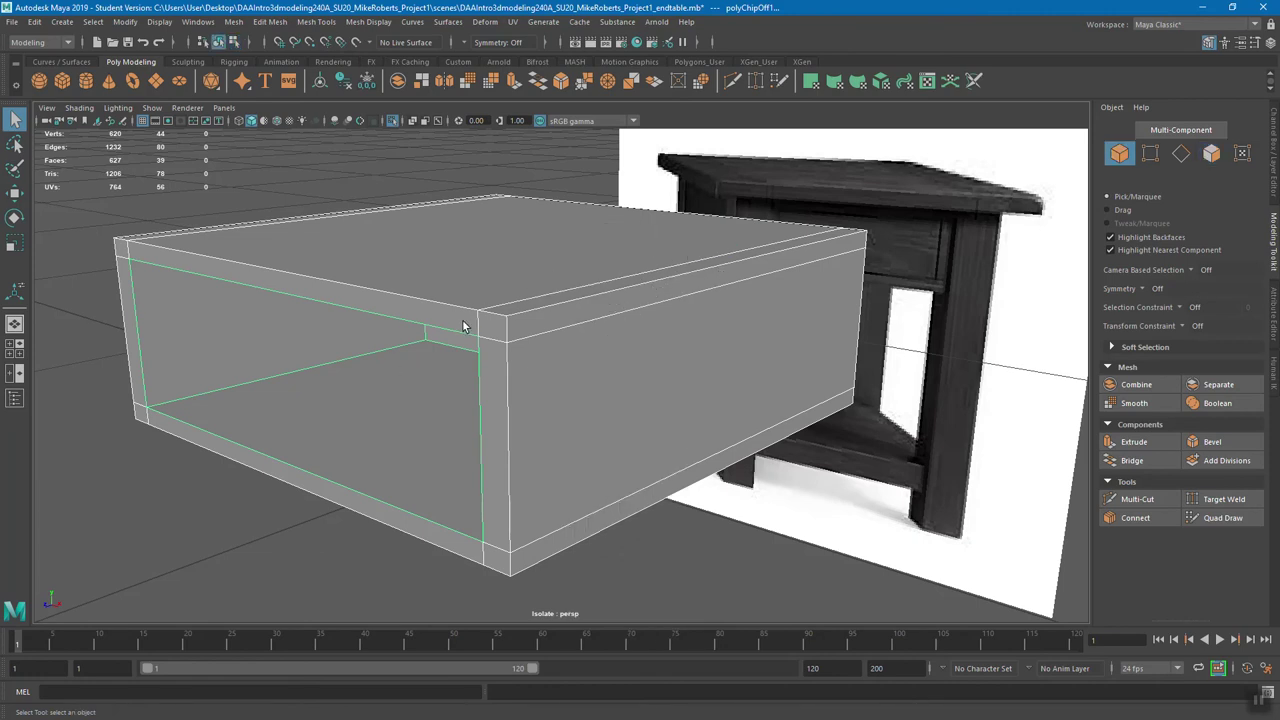
left_click_drag(626, 289, 741, 268, "alt")
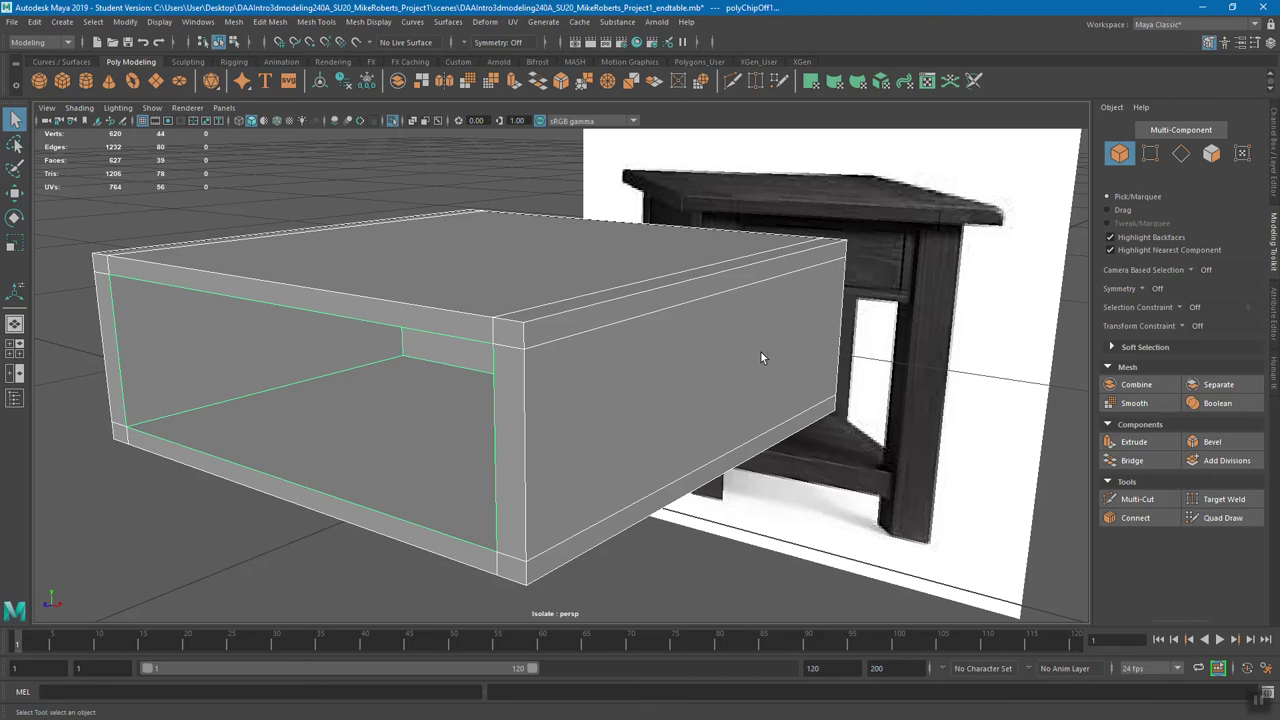
left_click(821, 262)
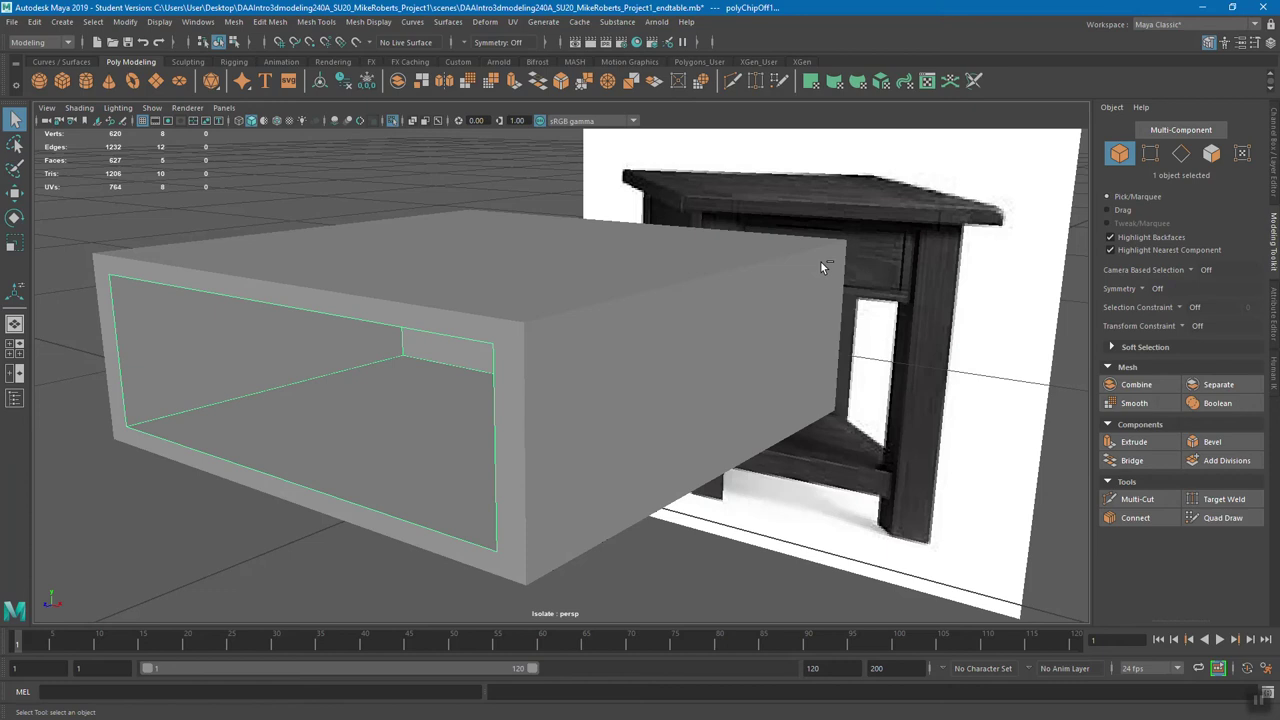
left_click_drag(820, 264, 549, 316, "alt")
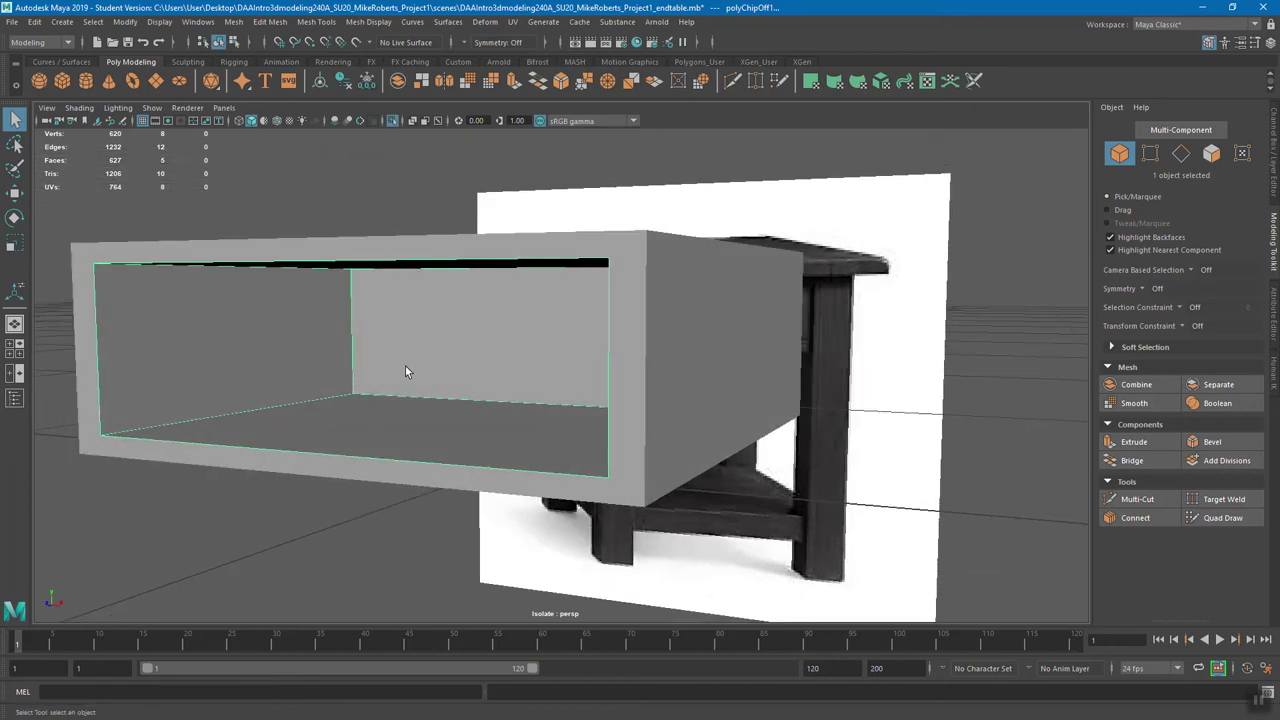
left_click(394, 121)
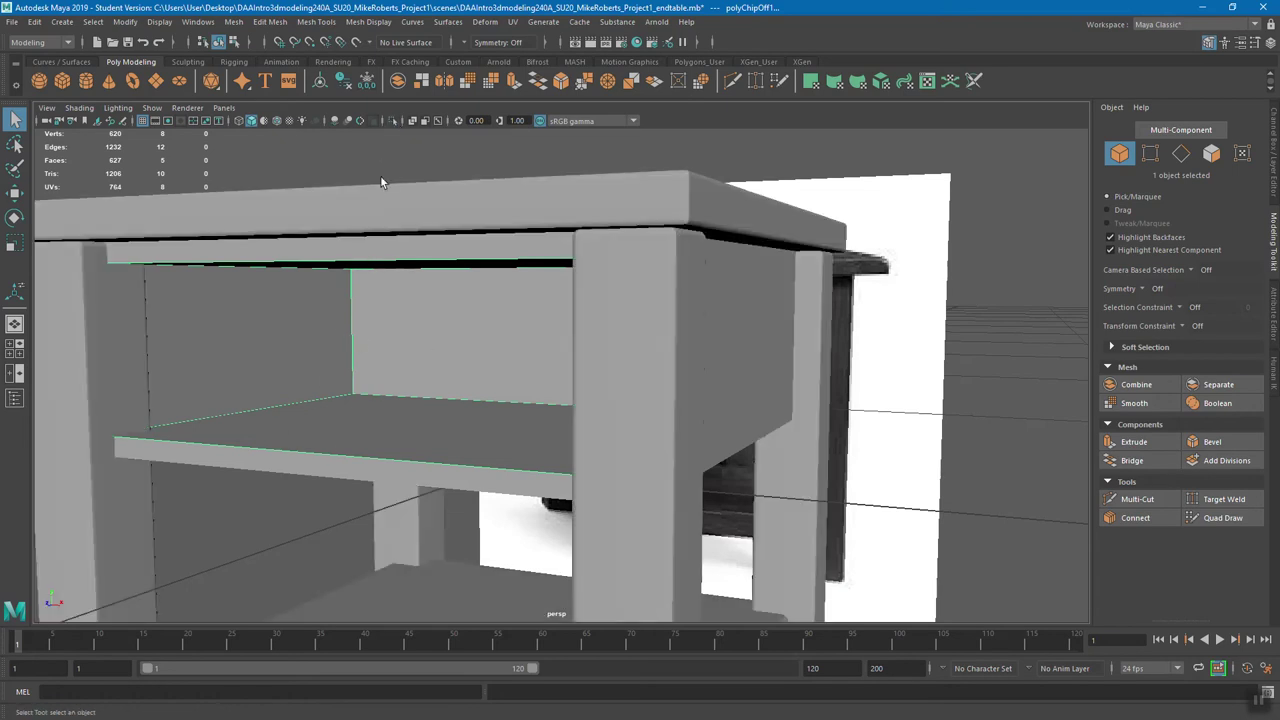
left_click(391, 120)
left_click_drag(445, 212, 469, 277, "alt")
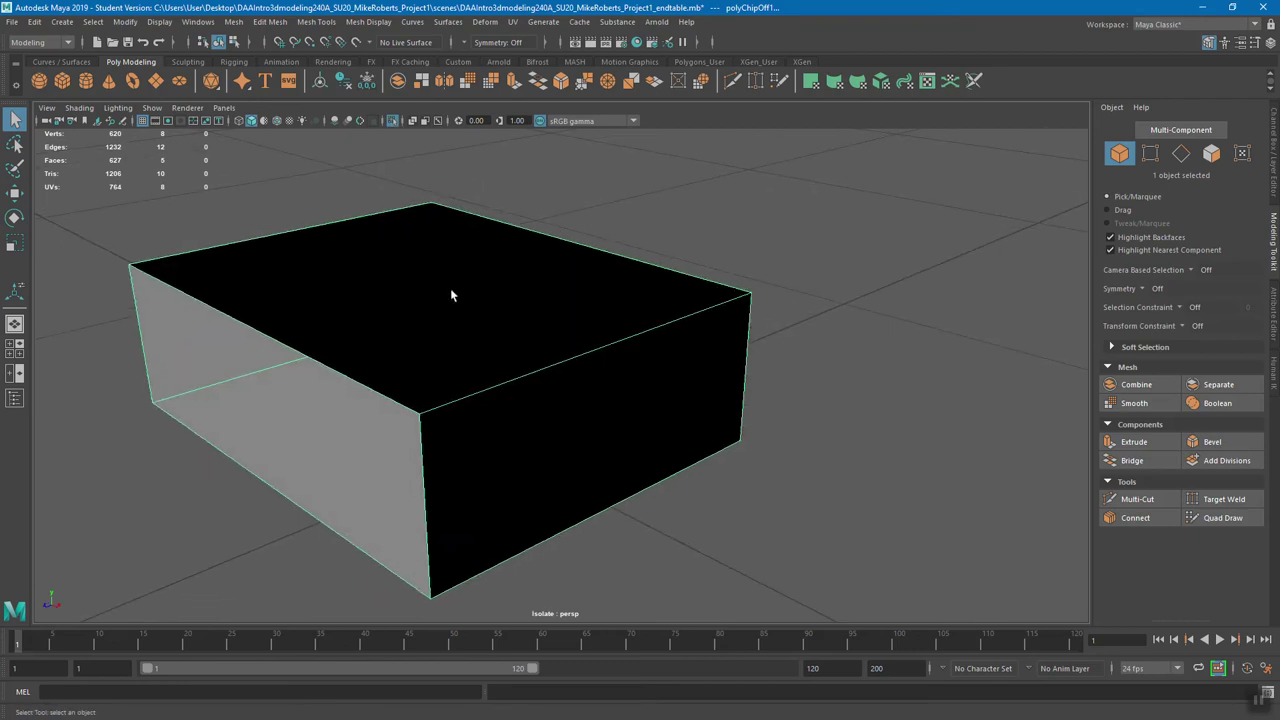
- Tumble the isolated box while browsing the Edit Mesh and Select menus
left_click_drag(497, 300, 471, 291, "alt")
middle_click_drag(471, 291, 549, 266, "alt")
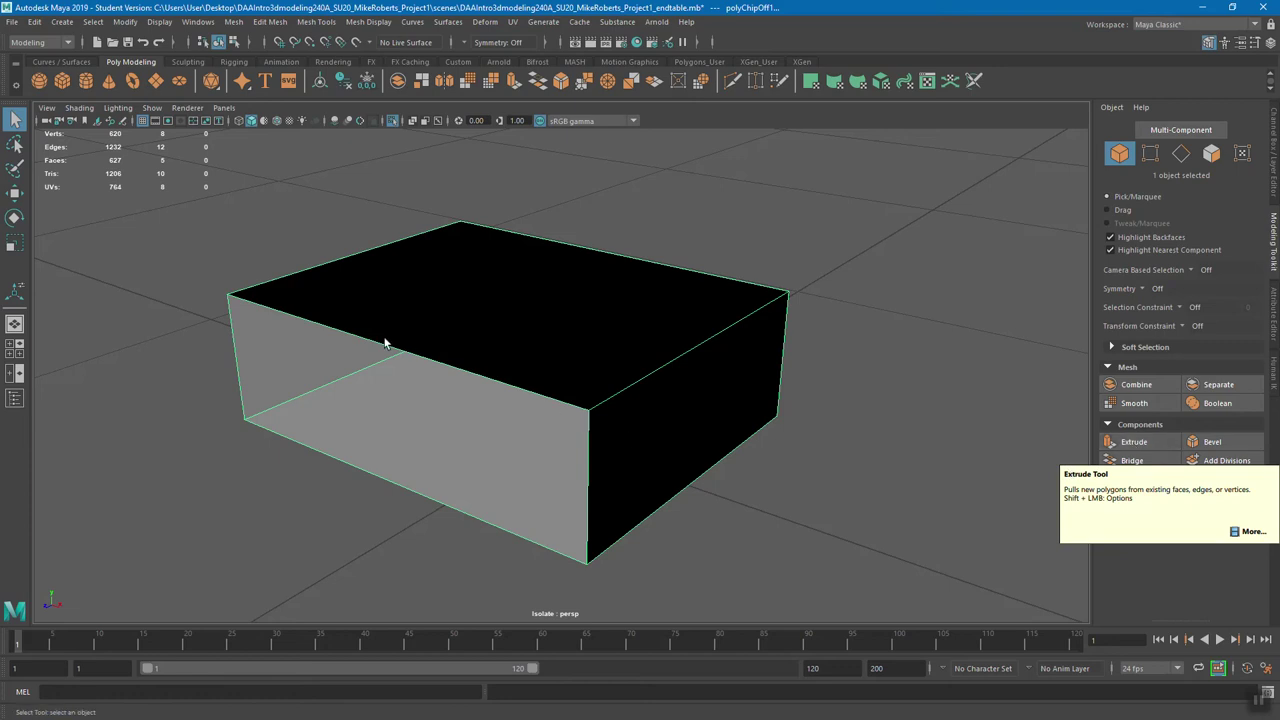
left_click(272, 22)
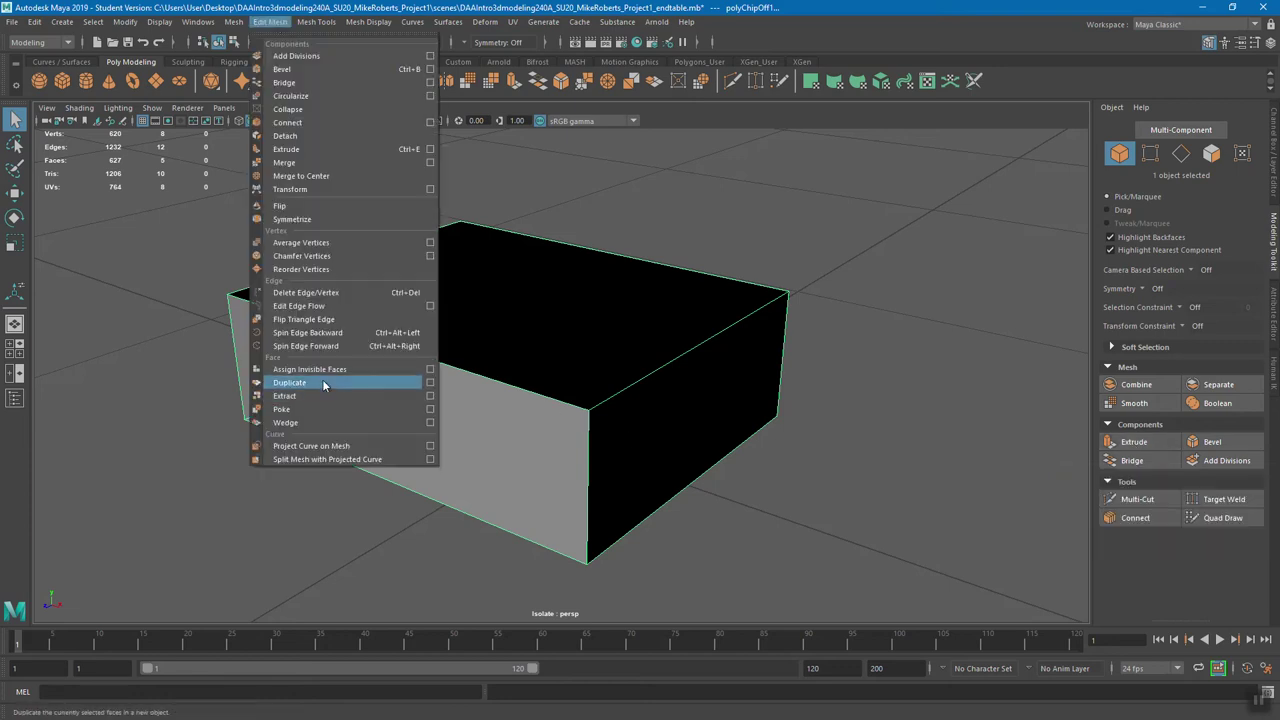
left_click(91, 22)
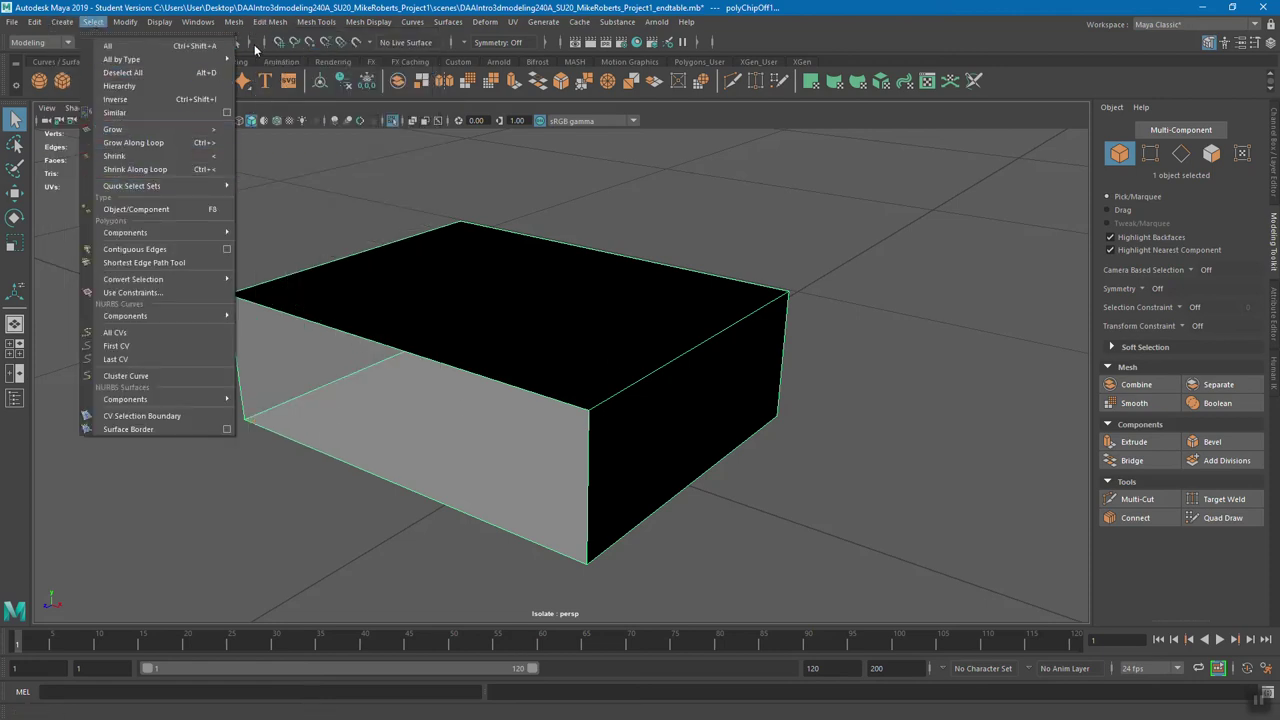
left_click(270, 22)
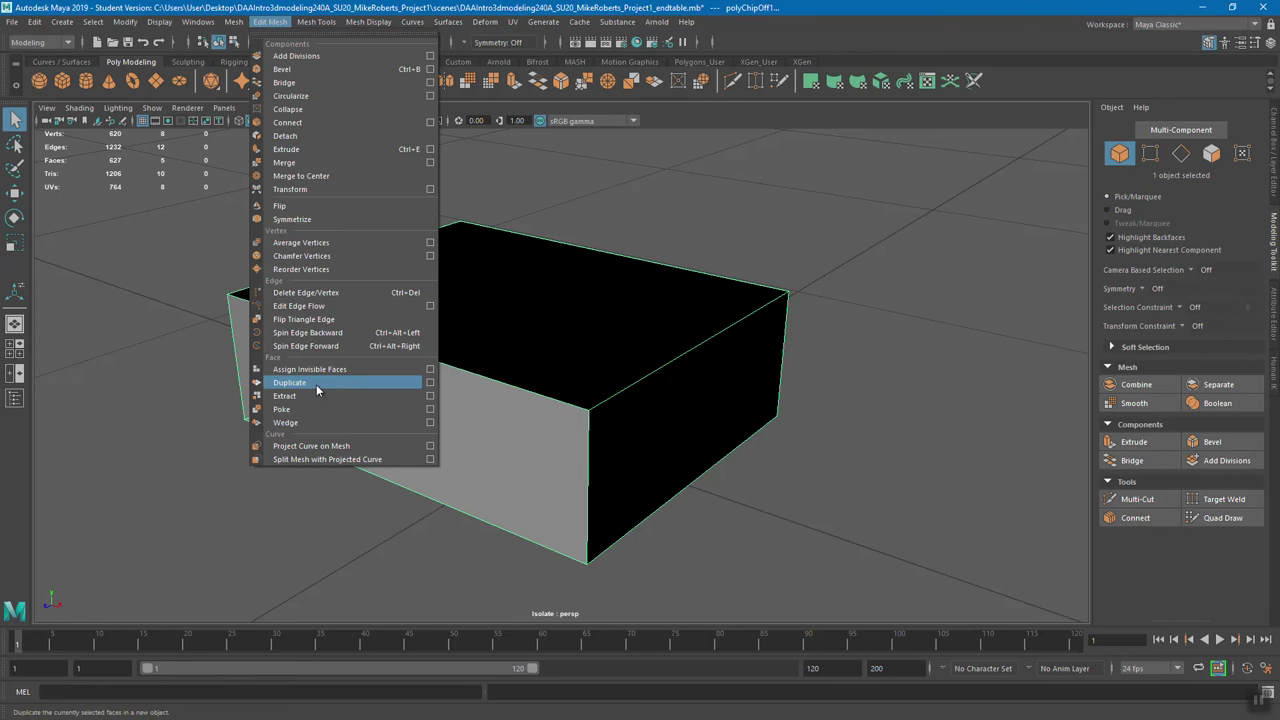
left_click_drag(671, 406, 473, 215, "alt")
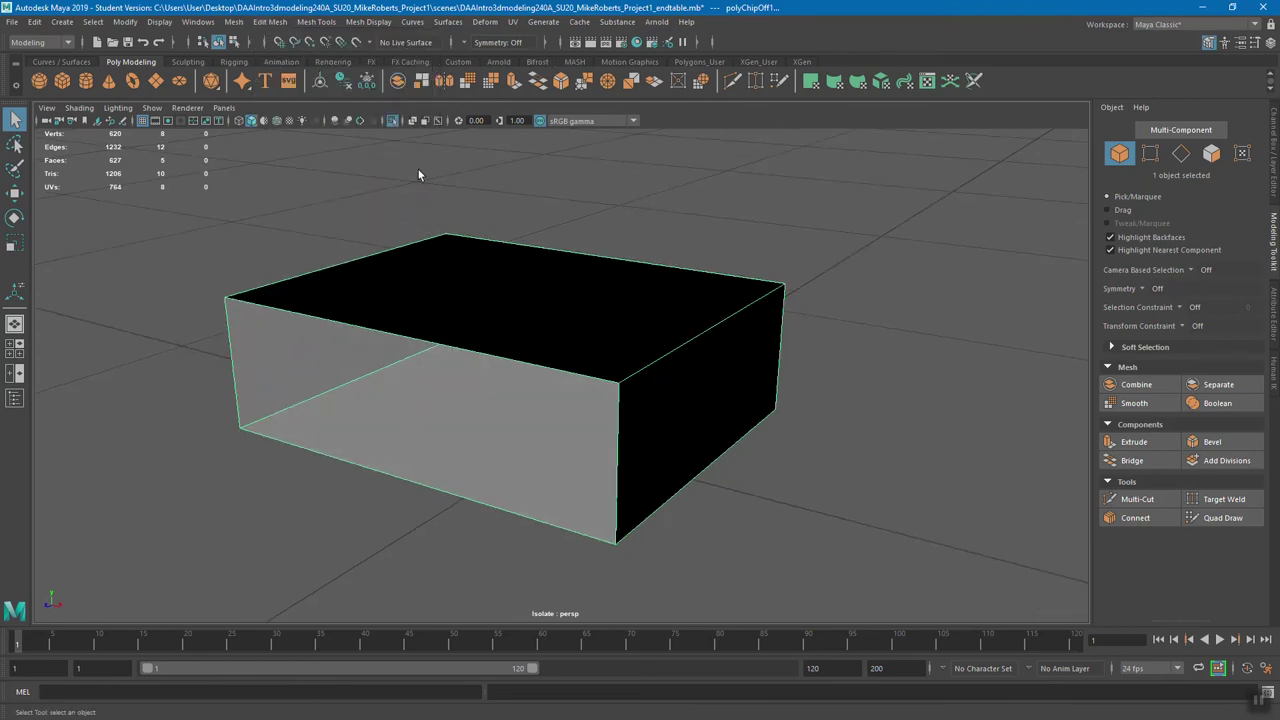
- Toggle Isolate Select and undo the face duplication with Ctrl+Z
left_click(392, 120)
left_click(392, 120)
key("ctrl+1")
key("ctrl+1")
key("ctrl+z")
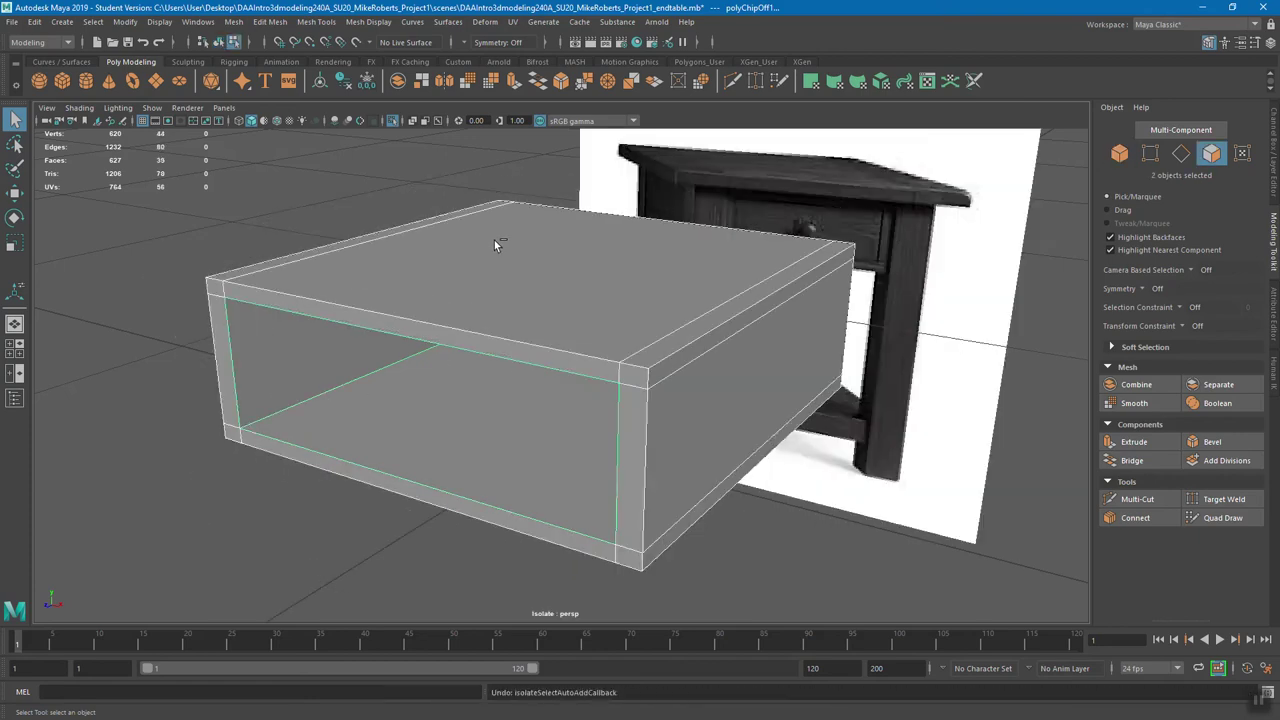
- Select the inner back face, grow it to all five inner faces, and chip them off
left_click_drag(511, 265, 545, 305, "alt")
left_click(569, 343)
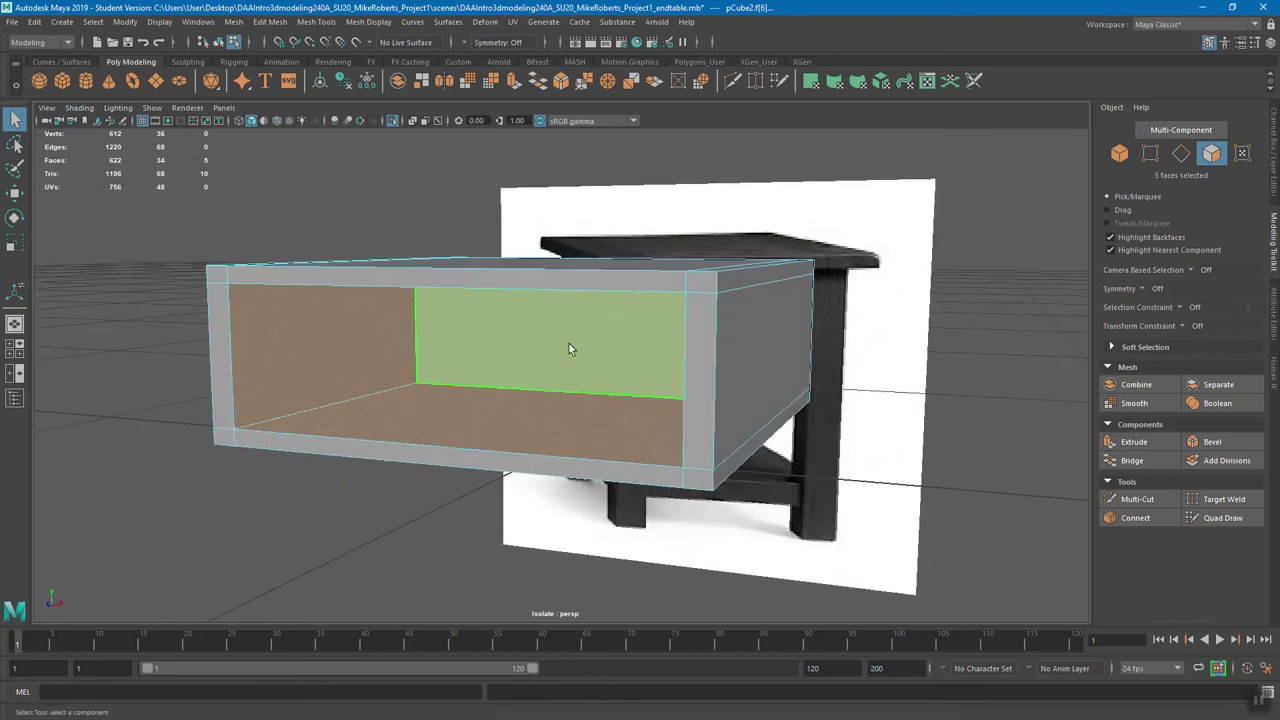
left_click(92, 21)
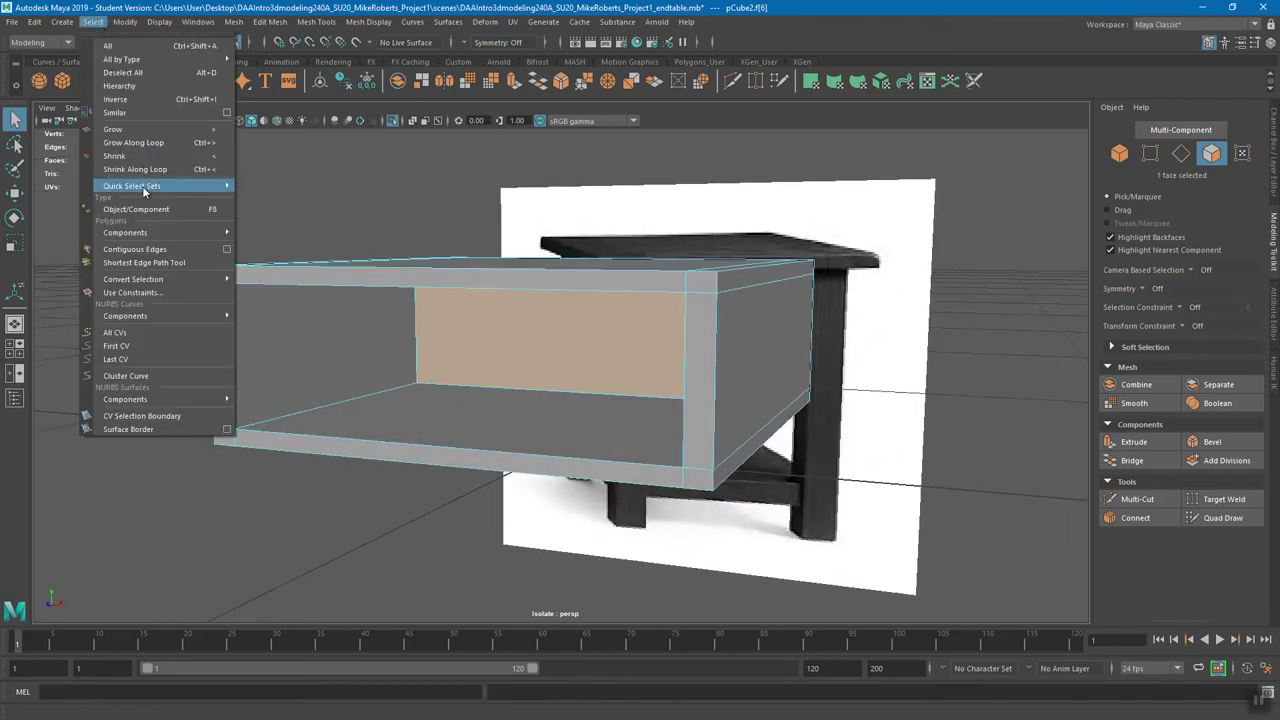
left_click(120, 129)
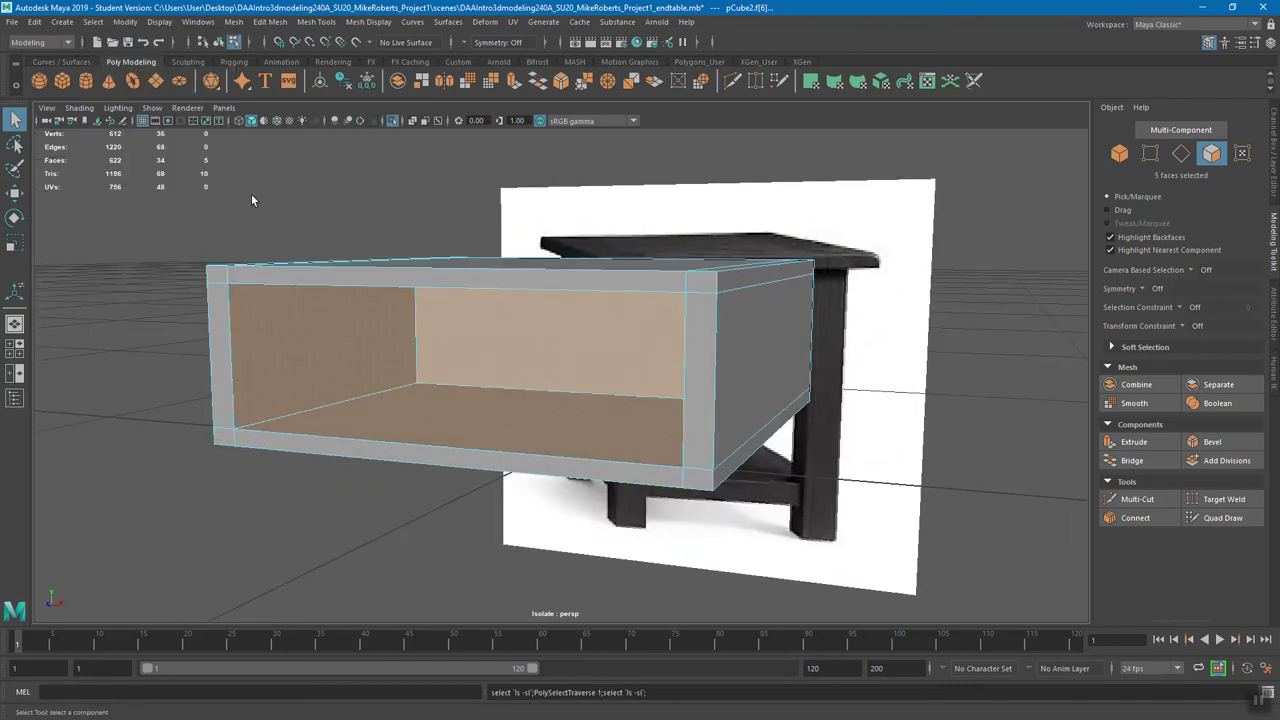
left_click(277, 25)
left_click(312, 382)
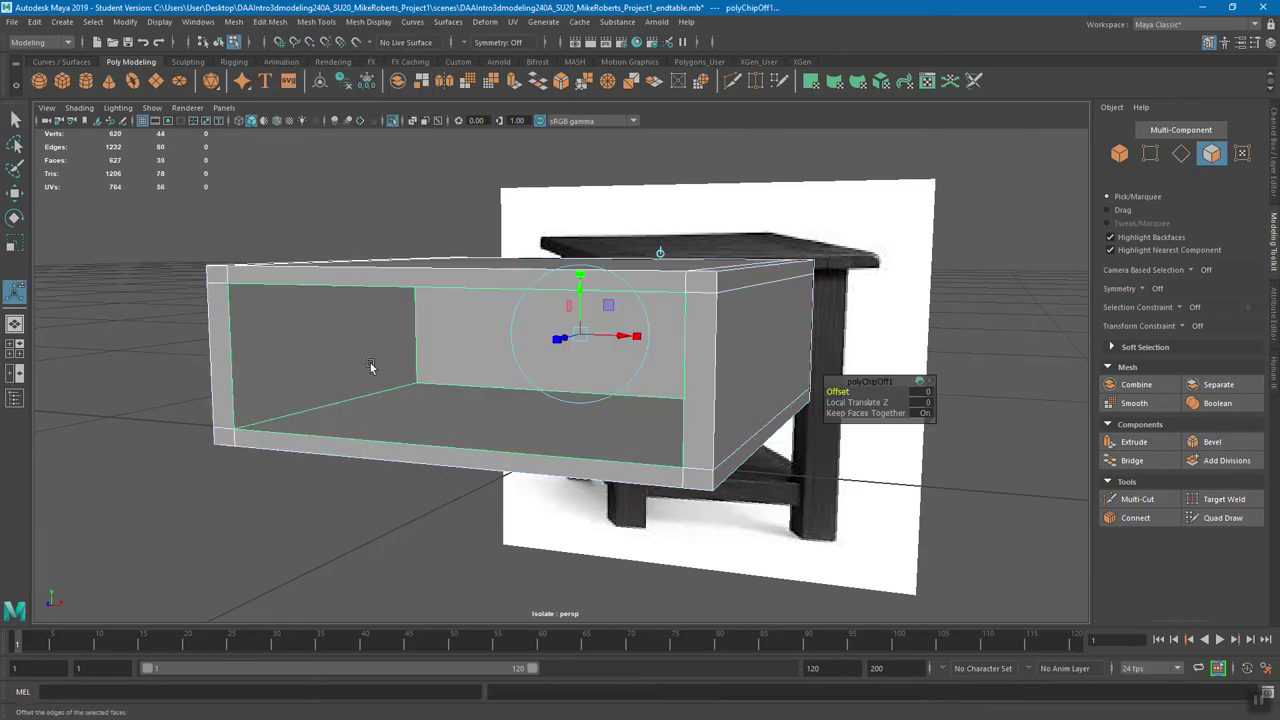
- Return to Object Mode and select the chipped-off interior shell
left_click_drag(486, 290, 574, 318, "alt")
key("q")
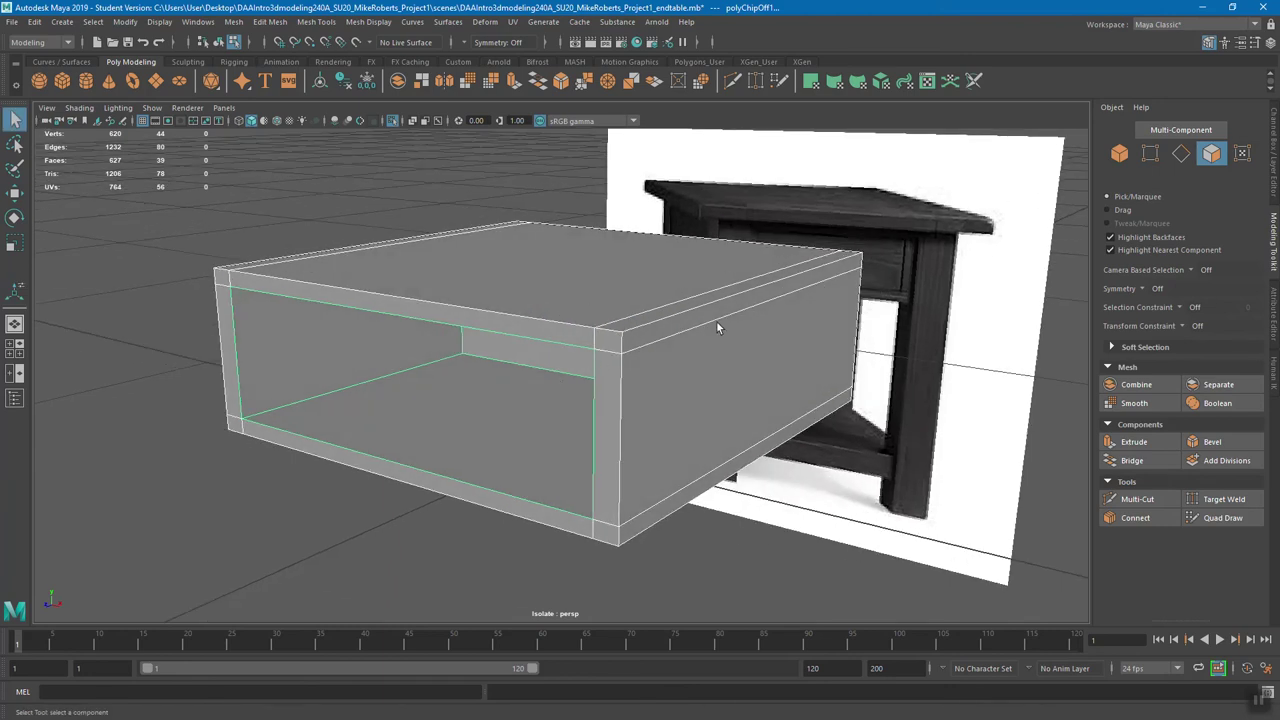
left_click(1213, 154)
right_click_drag(748, 273, 785, 256)
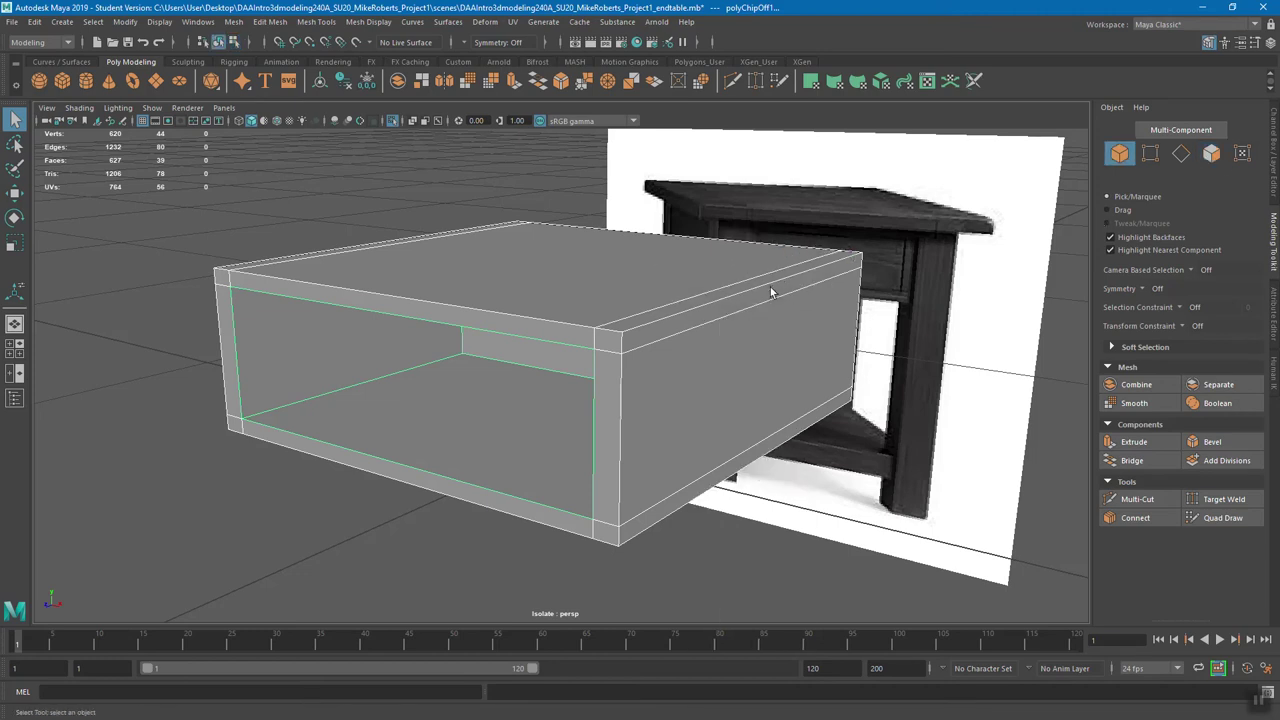
left_click(846, 262)
left_click_drag(708, 273, 468, 237, "alt")
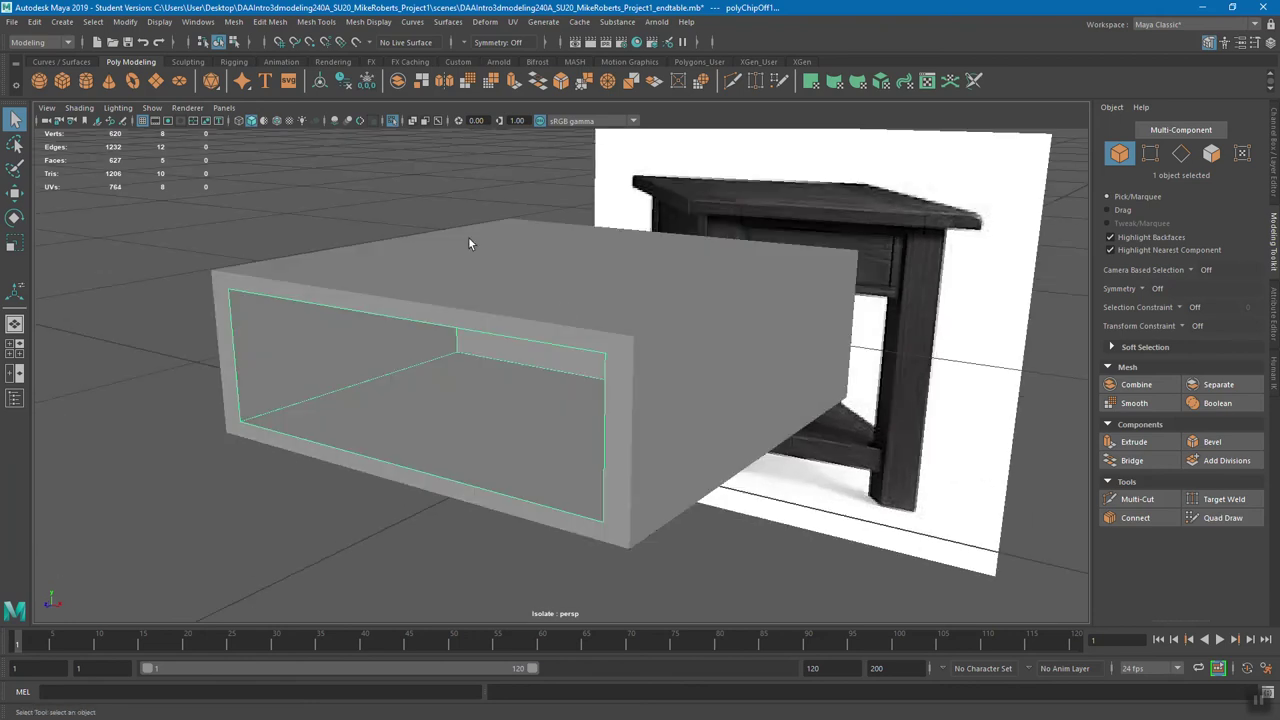
- Re-isolate the view and select only the inner drawer box
left_click(393, 121)
left_click(391, 121)
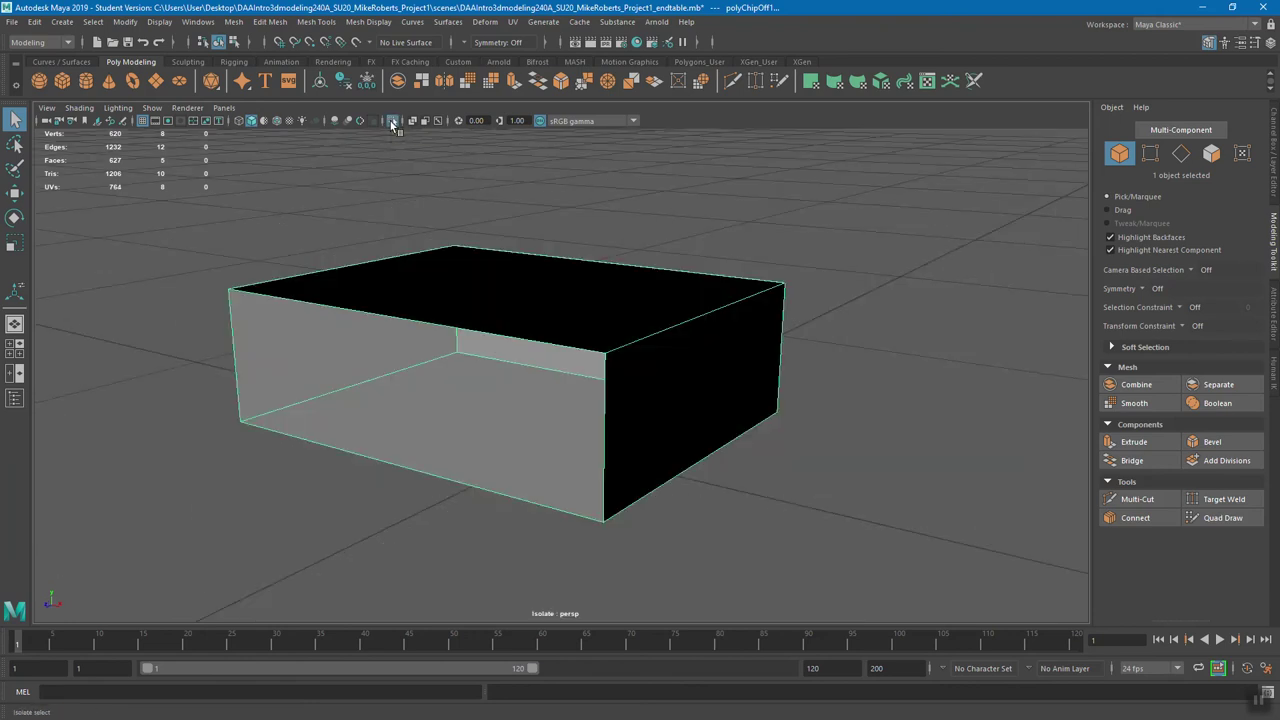
left_click_drag(478, 339, 529, 323, "alt")
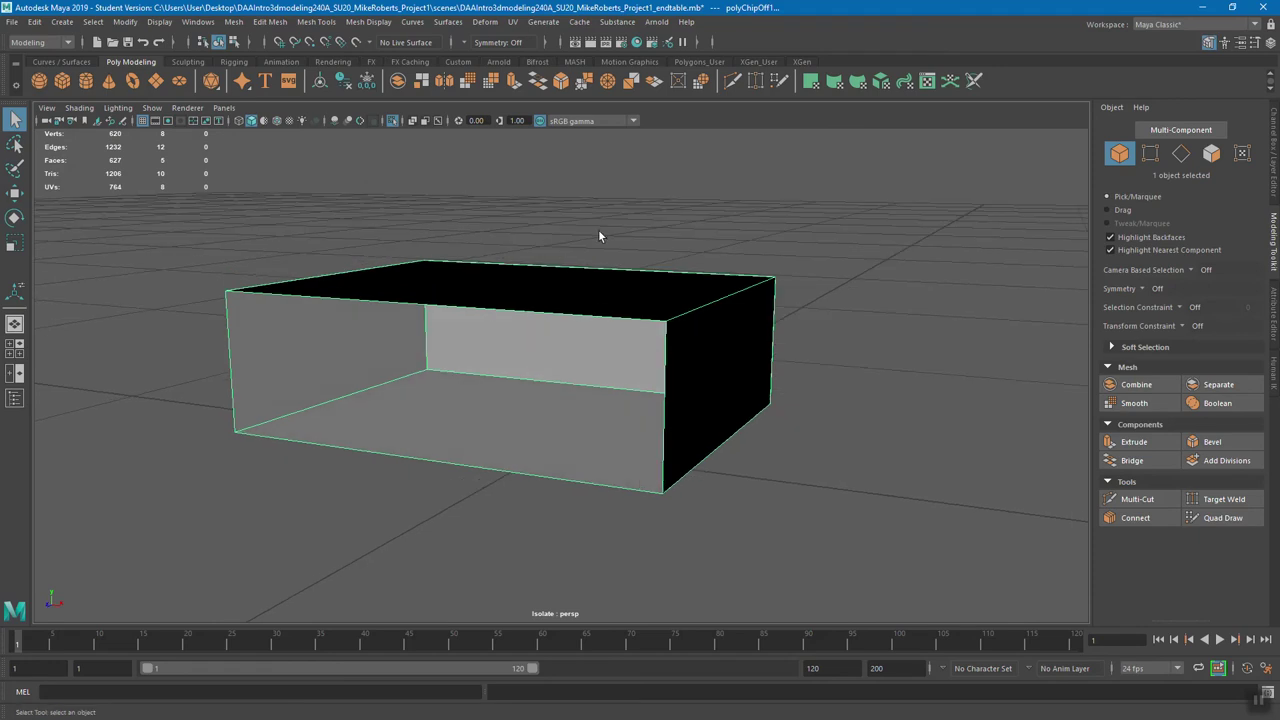
left_click(598, 229)
left_click_drag(598, 229, 578, 287, "alt")
left_click(531, 298)
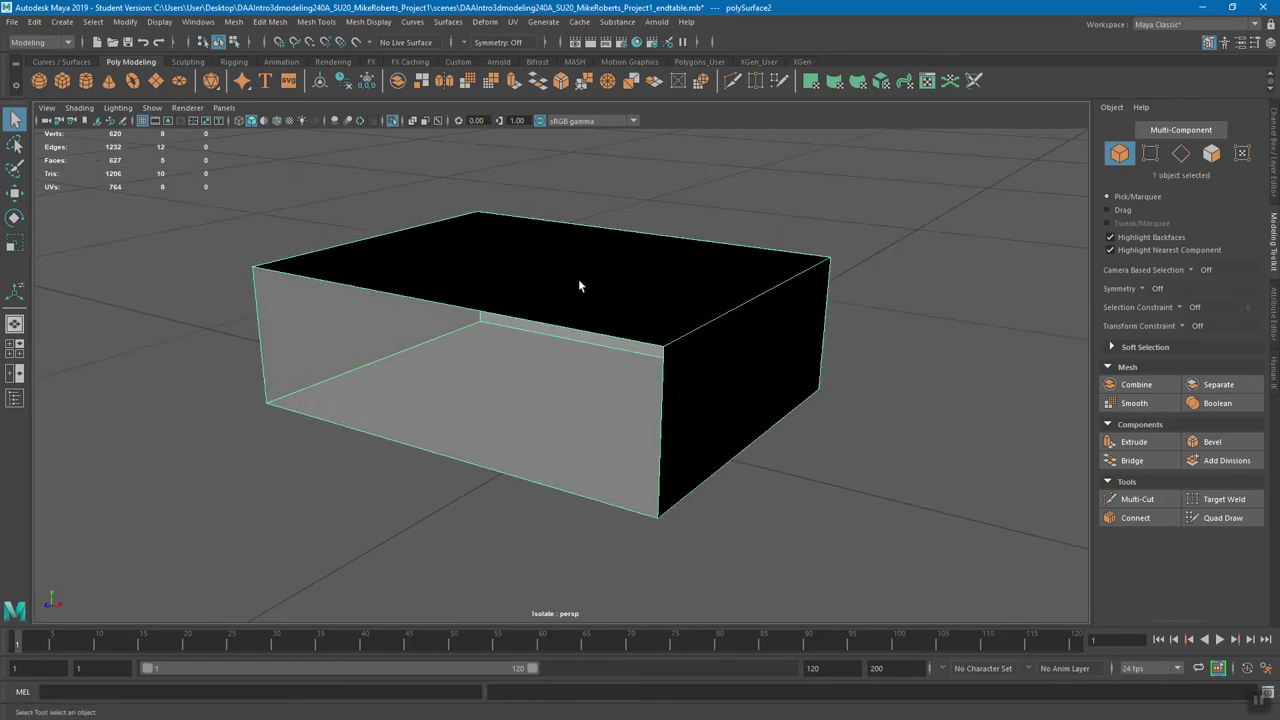
- Switch to edge mode and pick an edge on the box's open front border
right_click_drag(601, 270, 598, 238)
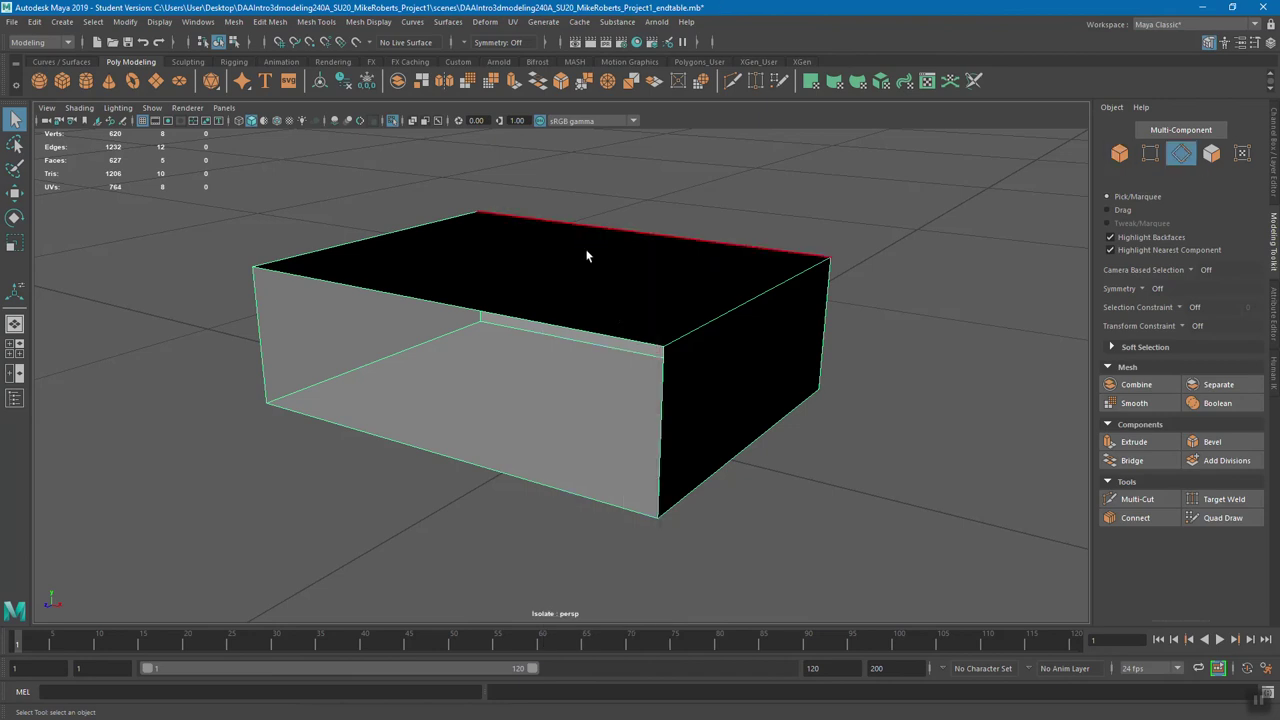
left_click(262, 335)
left_click_drag(540, 380, 637, 437, "alt")
left_click_drag(594, 254, 433, 356, "alt")
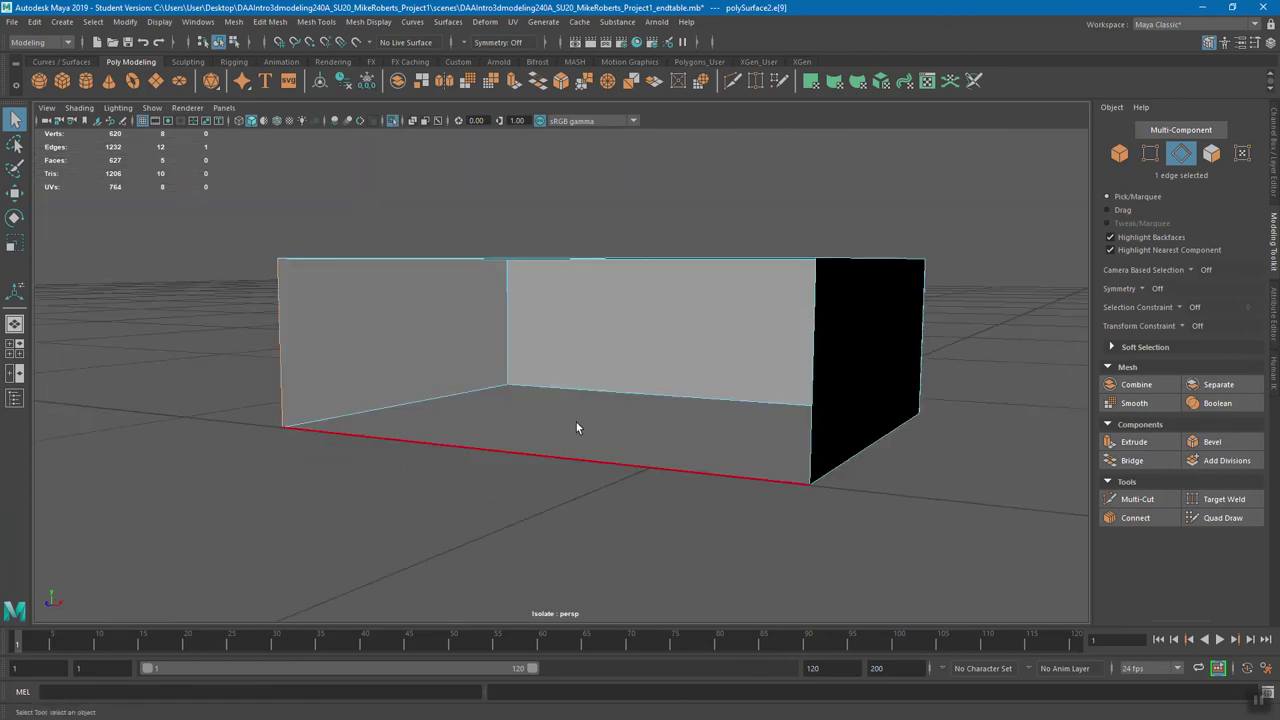
left_click_drag(589, 368, 636, 367, "alt")
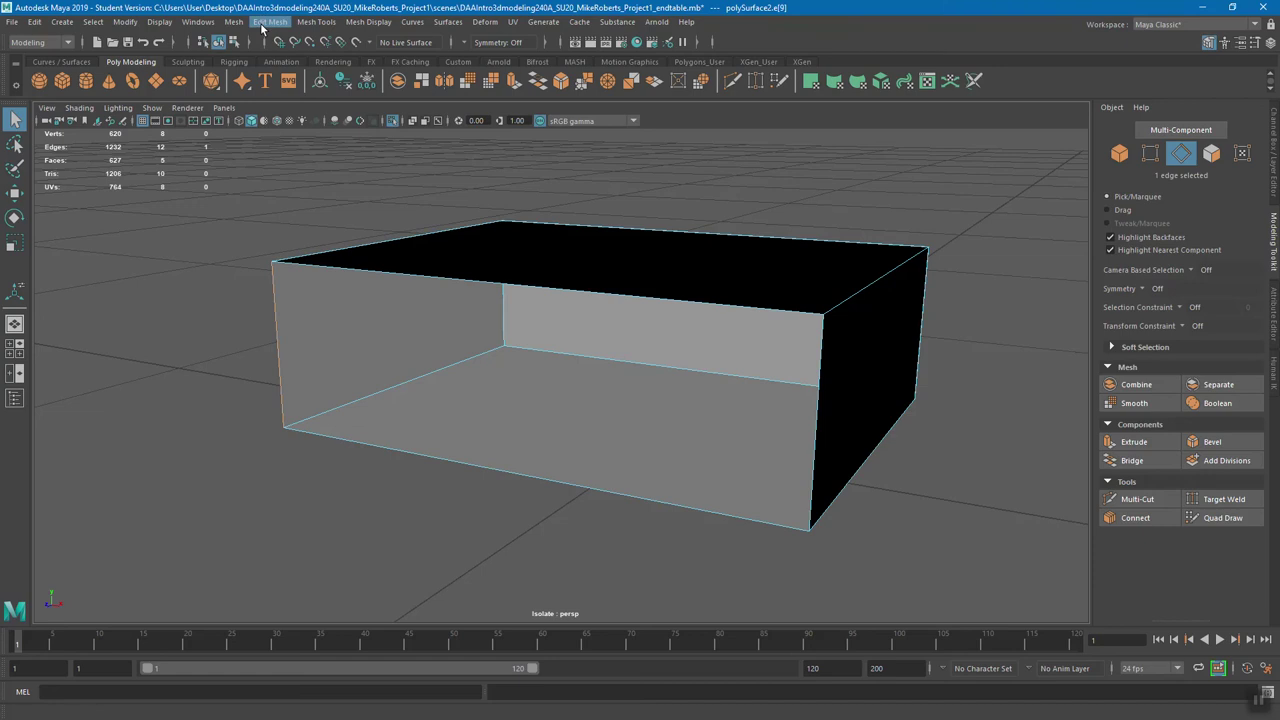
left_click(234, 22)
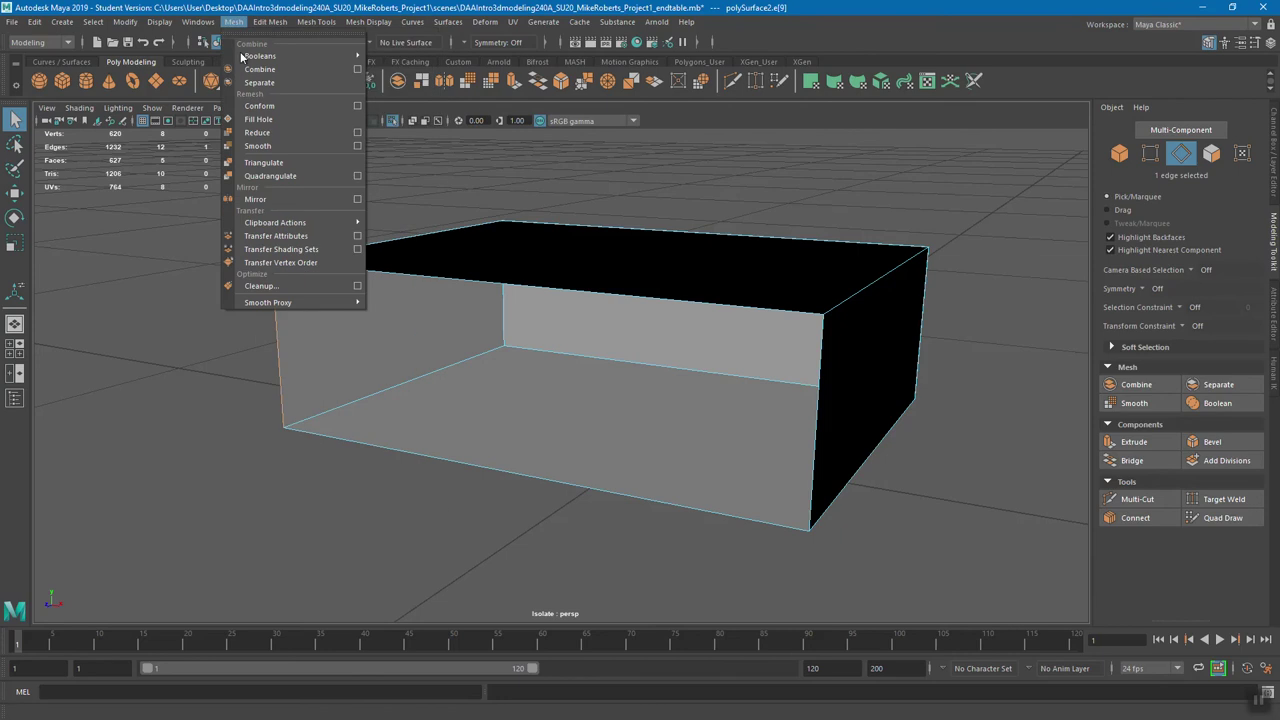
- Close the box's open front with Mesh > Fill Hole
left_click(278, 120)
left_click_drag(563, 332, 711, 360, "alt")
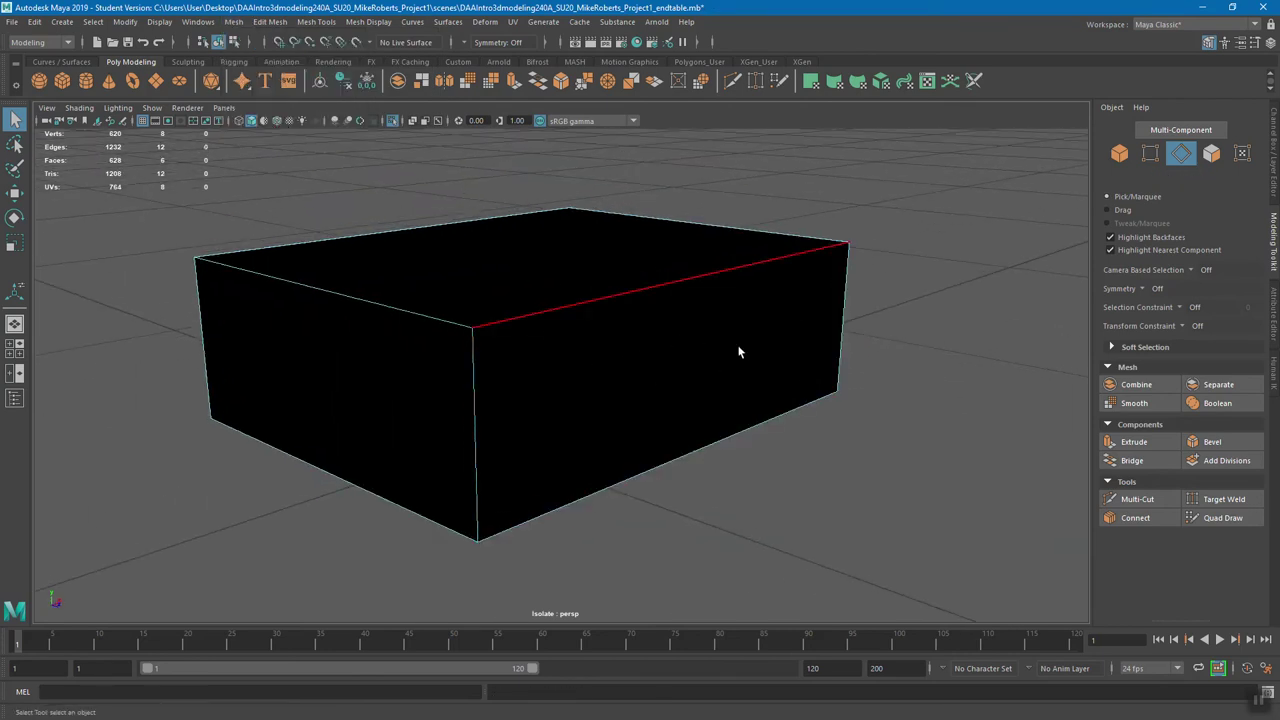
left_click_drag(771, 314, 538, 352, "alt")
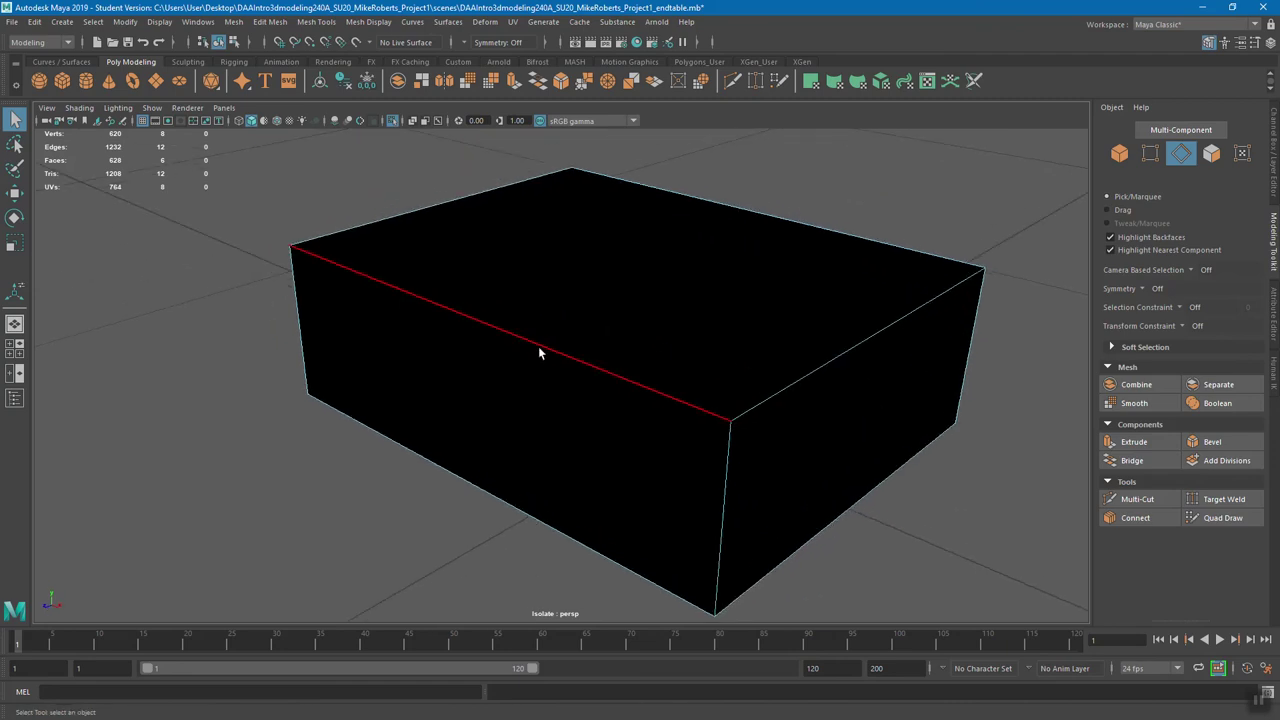
left_click_drag(491, 394, 534, 366, "alt")
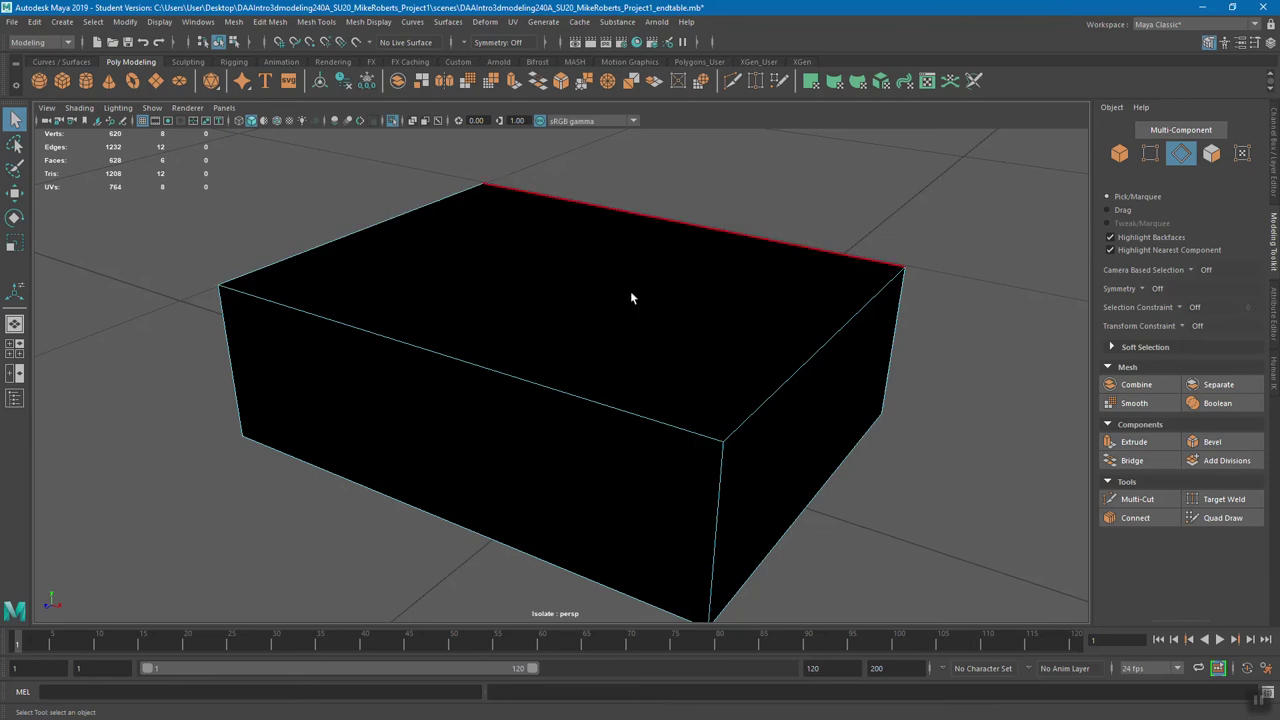
- Select the box's top face and delete it to leave an open top
right_click_drag(579, 260, 580, 298)
left_click(612, 266)
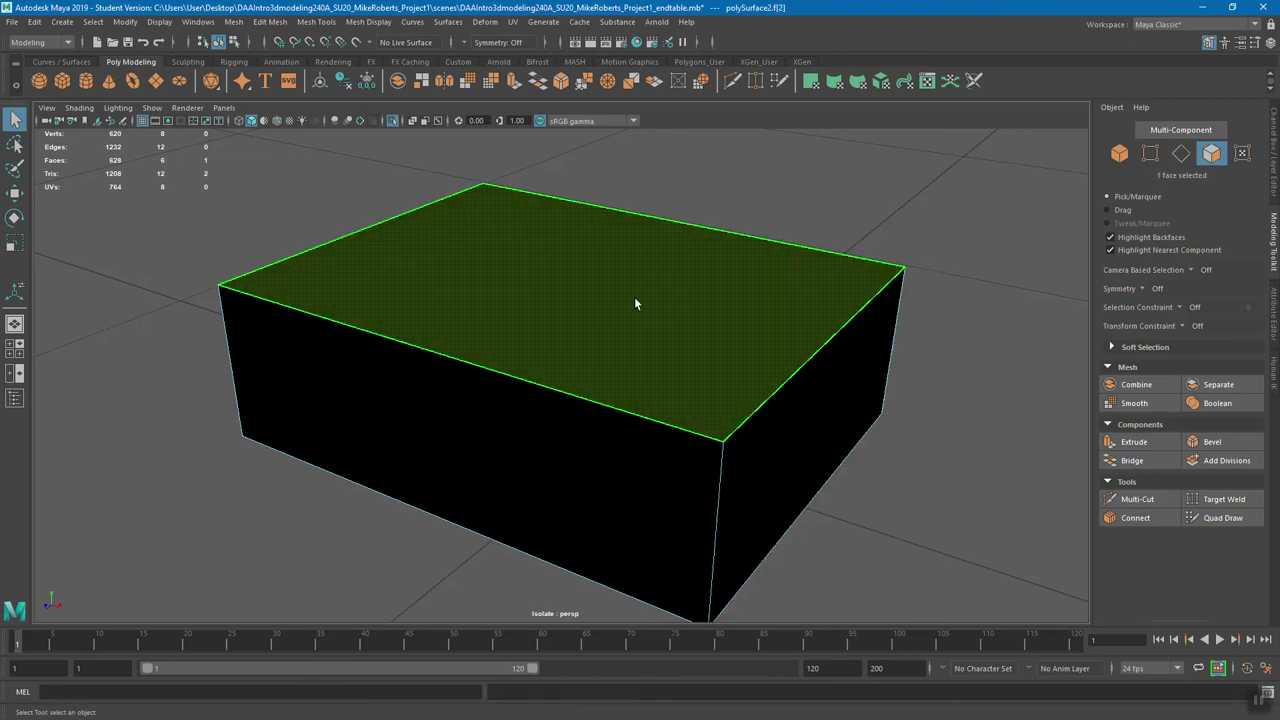
left_click_drag(655, 308, 608, 344, "alt")
key("Delete")
left_click_drag(403, 300, 531, 303, "alt")
left_click_drag(641, 308, 671, 260, "alt")
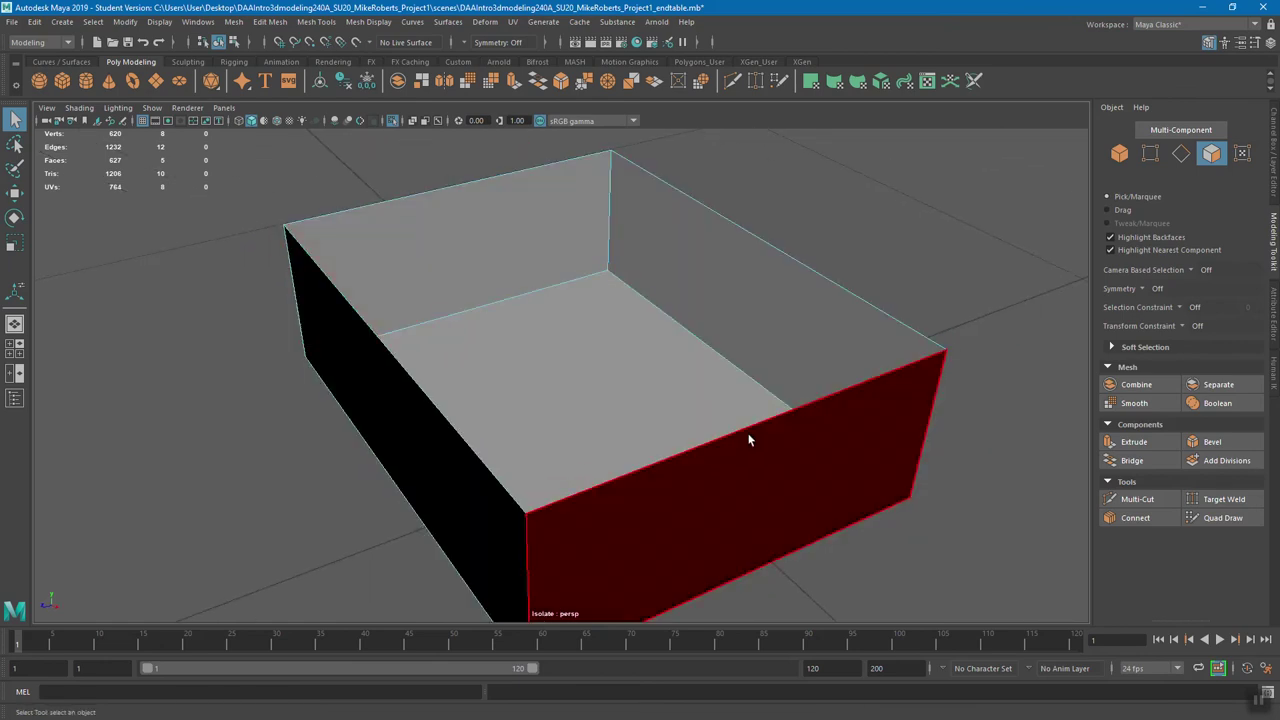
left_click_drag(766, 349, 634, 391, "alt")
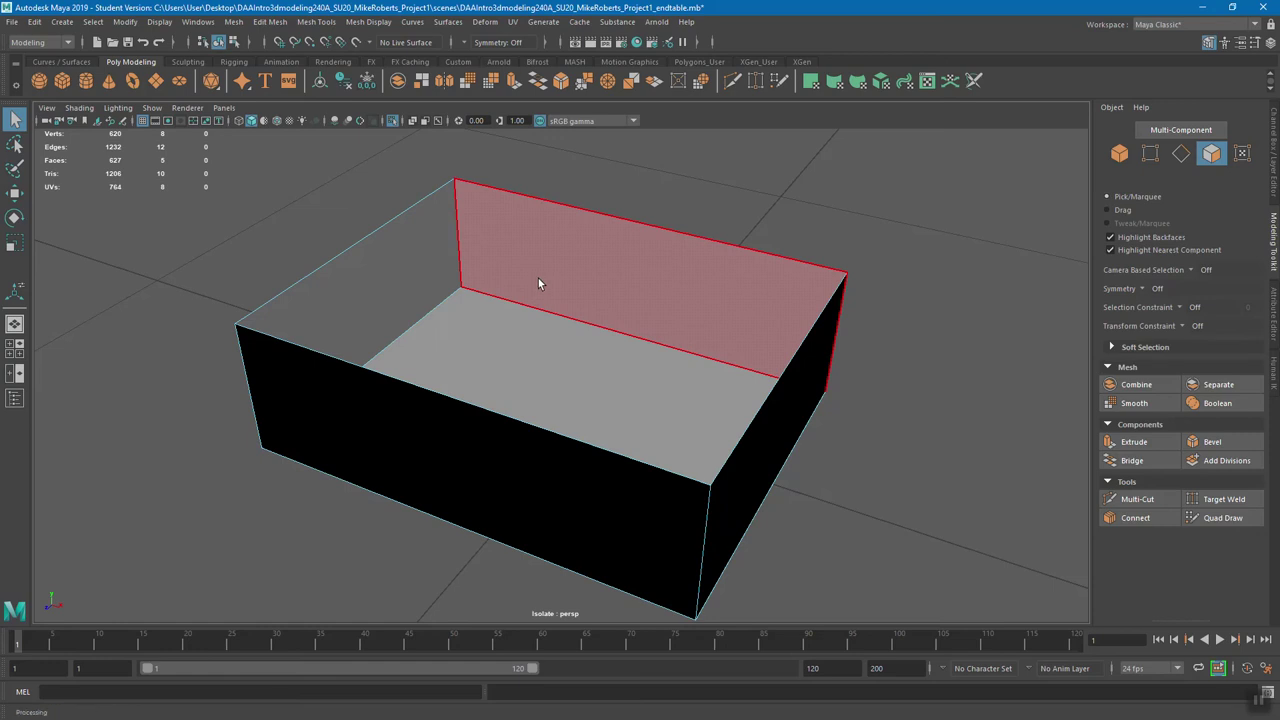
left_click(753, 201)
left_click(699, 272)
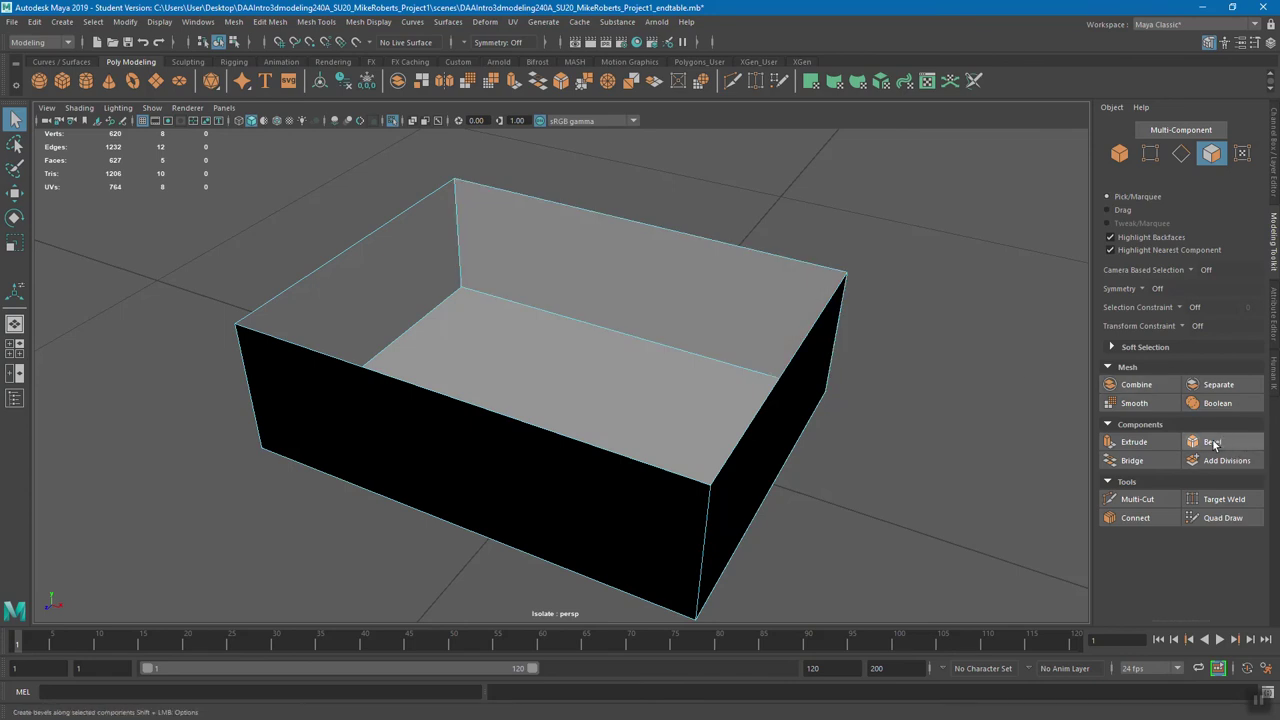
- Switch back to Object Mode through the marking menu, then browse the Mesh and Deform menus
right_click(592, 358)
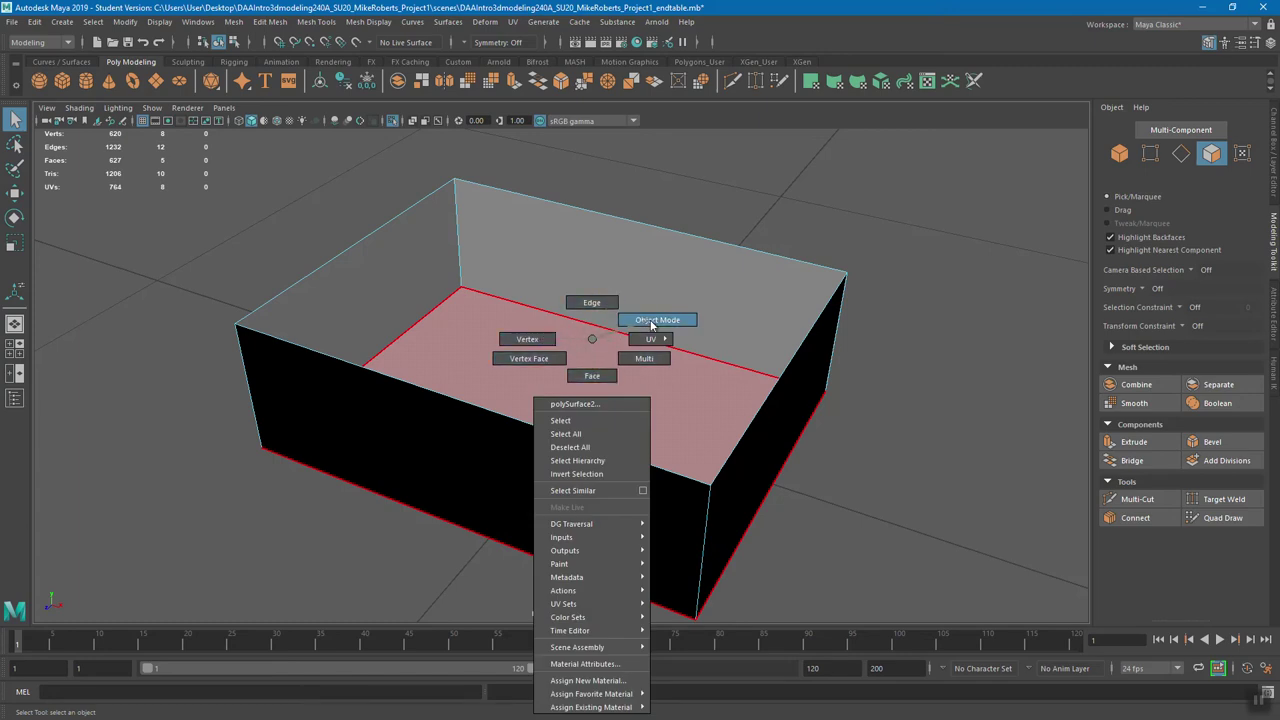
left_click(651, 321)
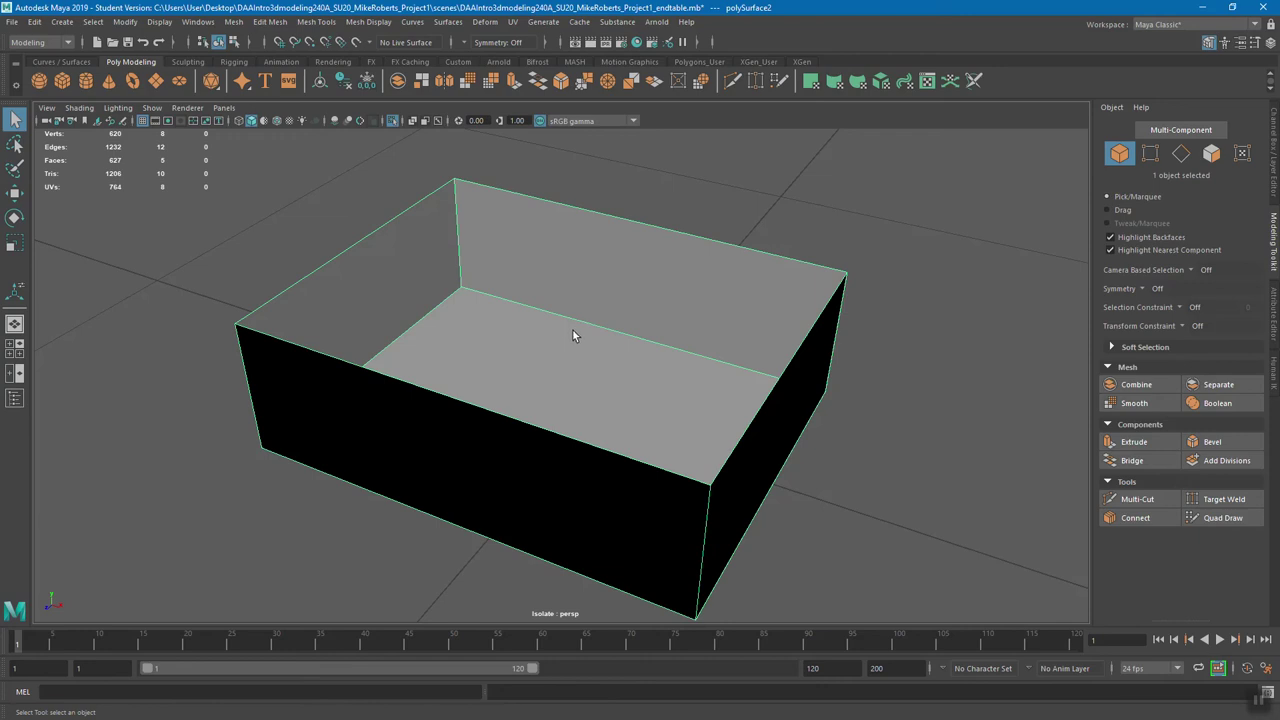
left_click(233, 22)
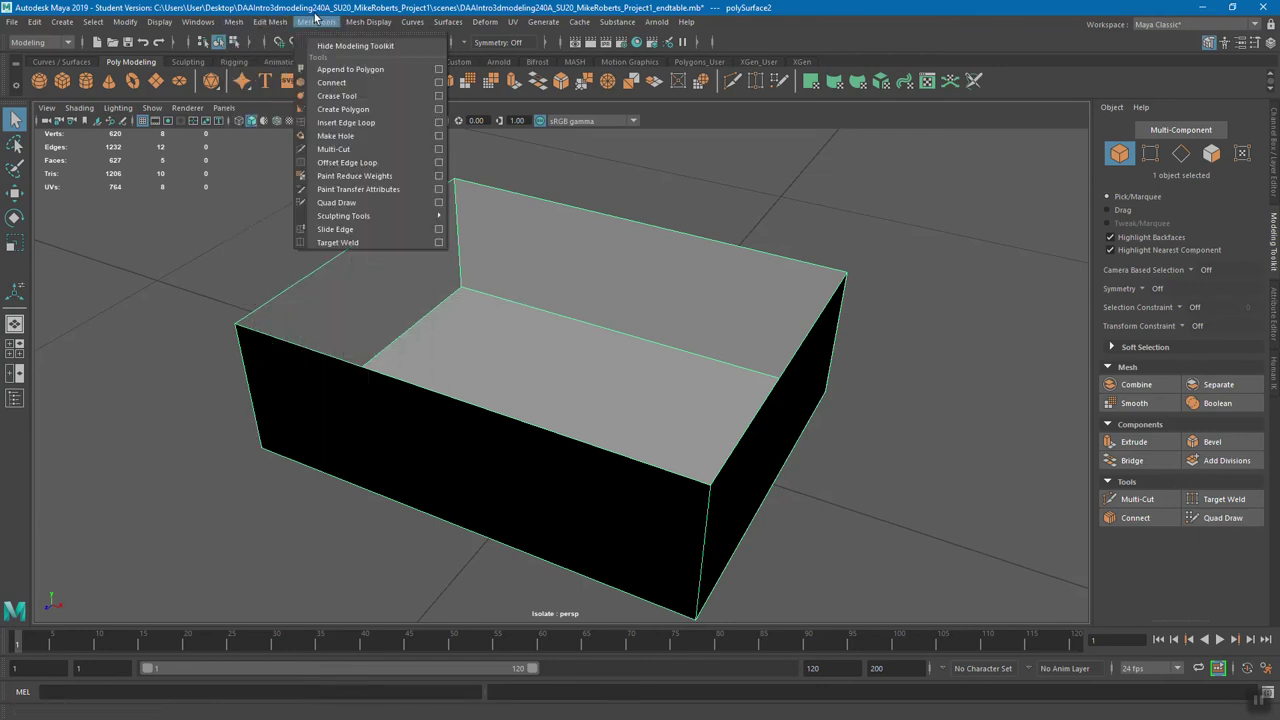
mouse_move(485, 22)
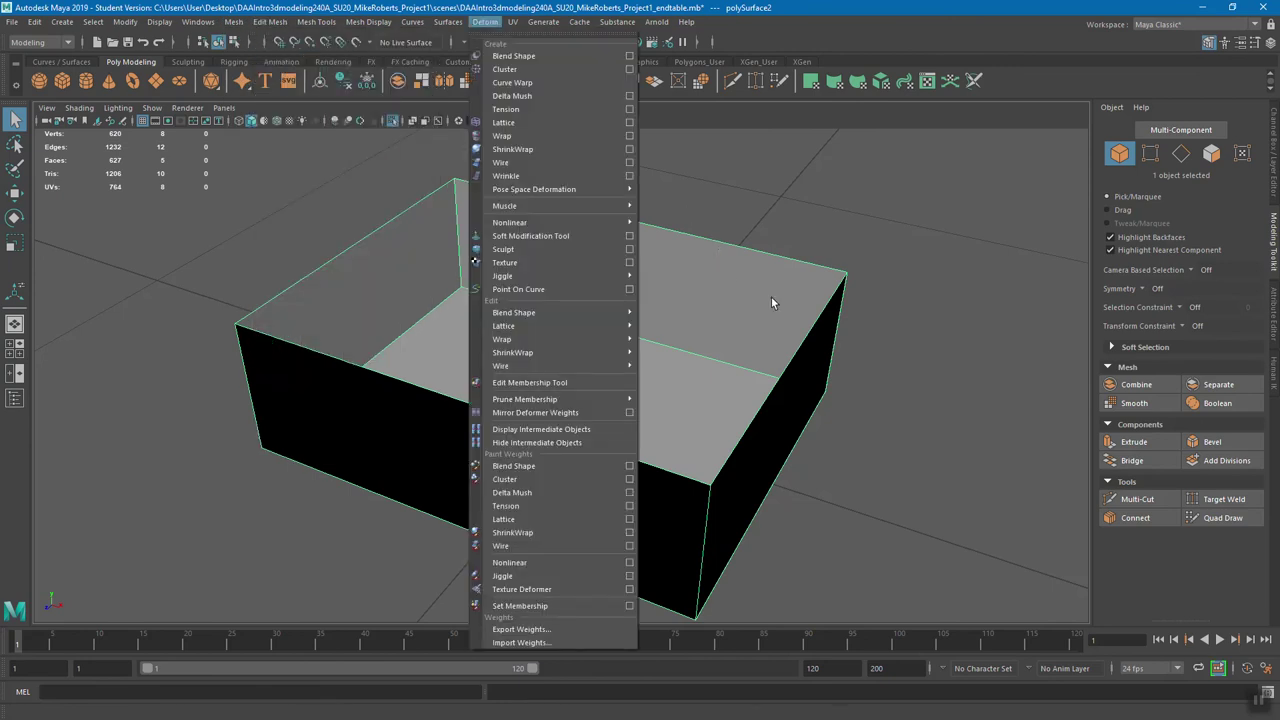
left_click_drag(733, 356, 661, 331, "alt")
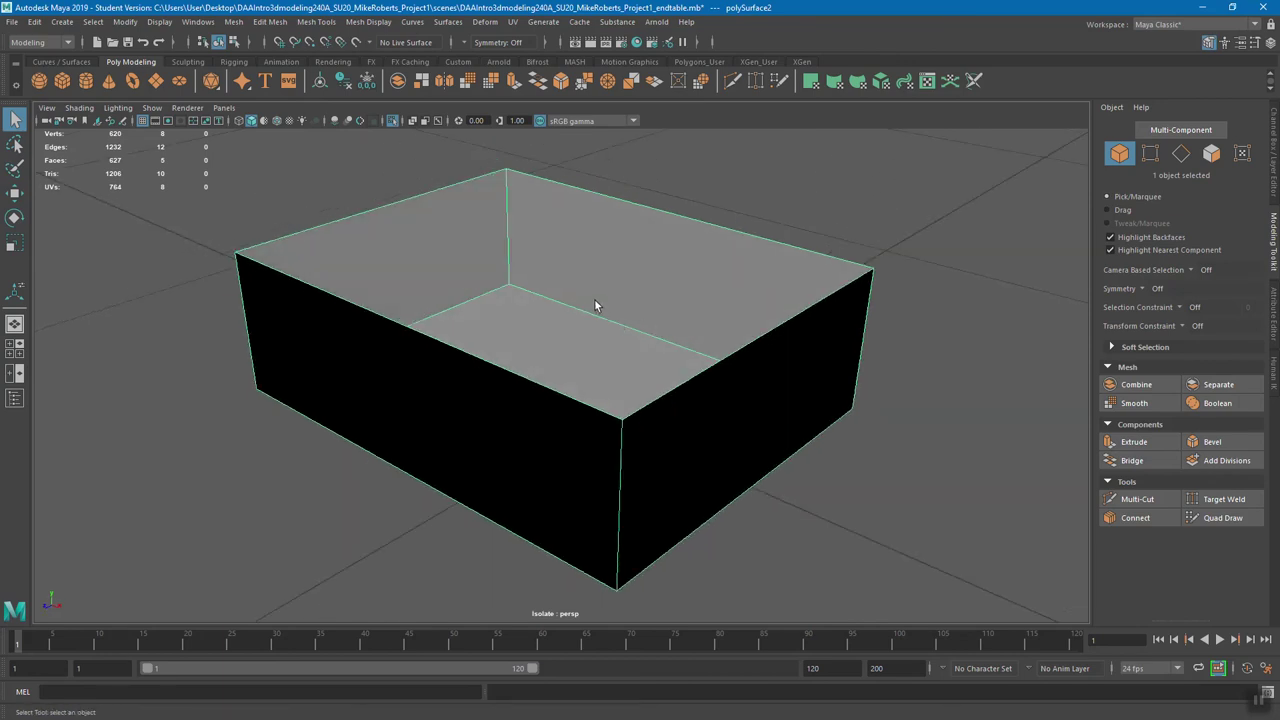
right_click_drag(598, 259, 664, 239)
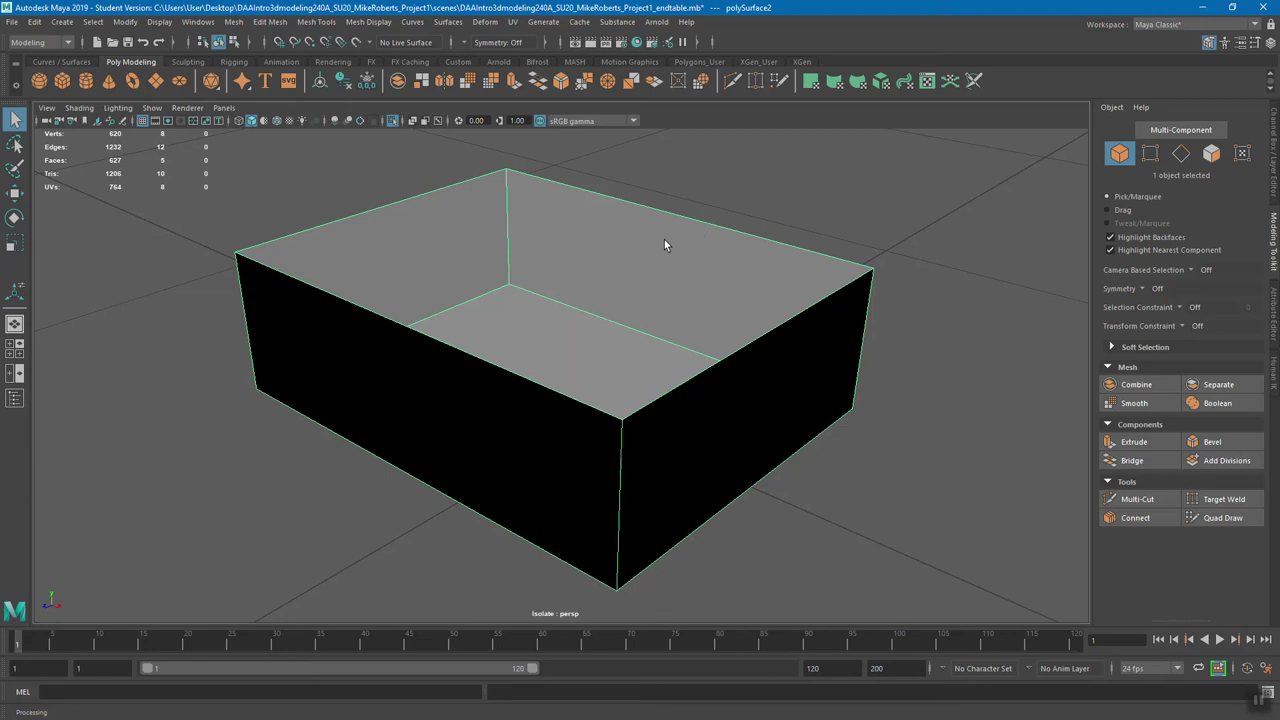
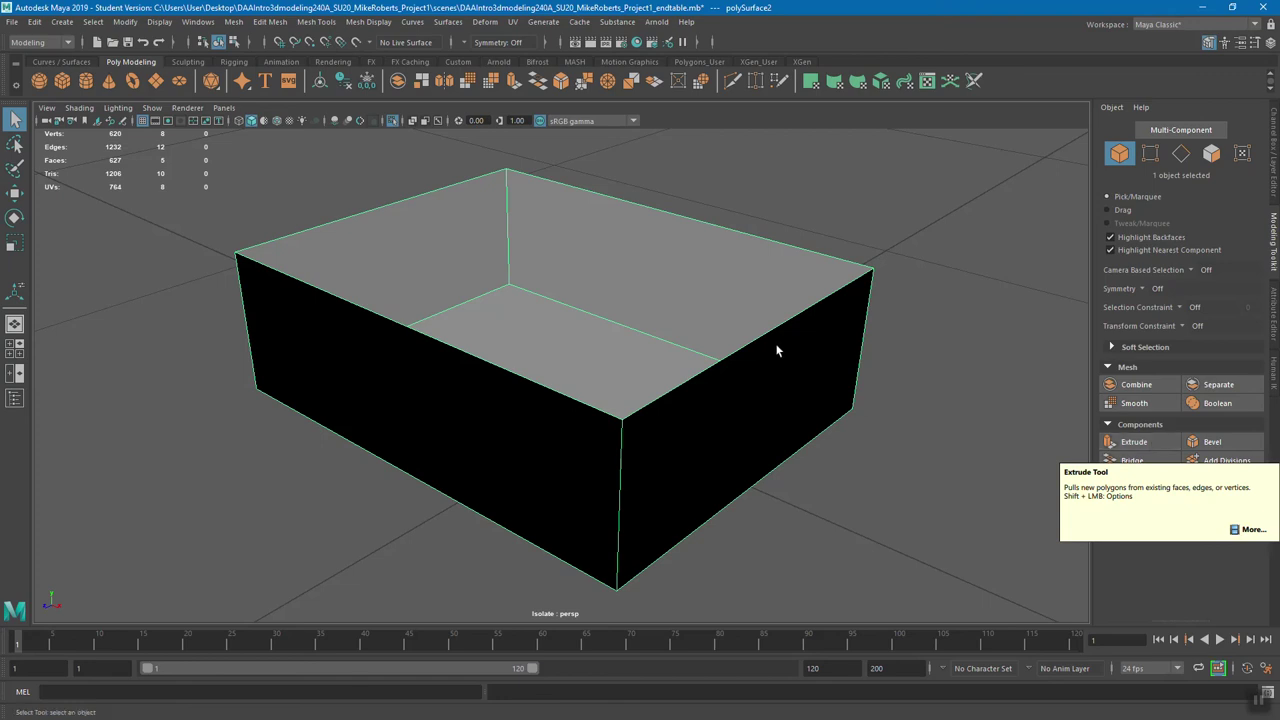
- Return to Object Mode, extrude the drawer box's five faces, and inspect the box from several angles
right_click(689, 311)
left_click(744, 293)
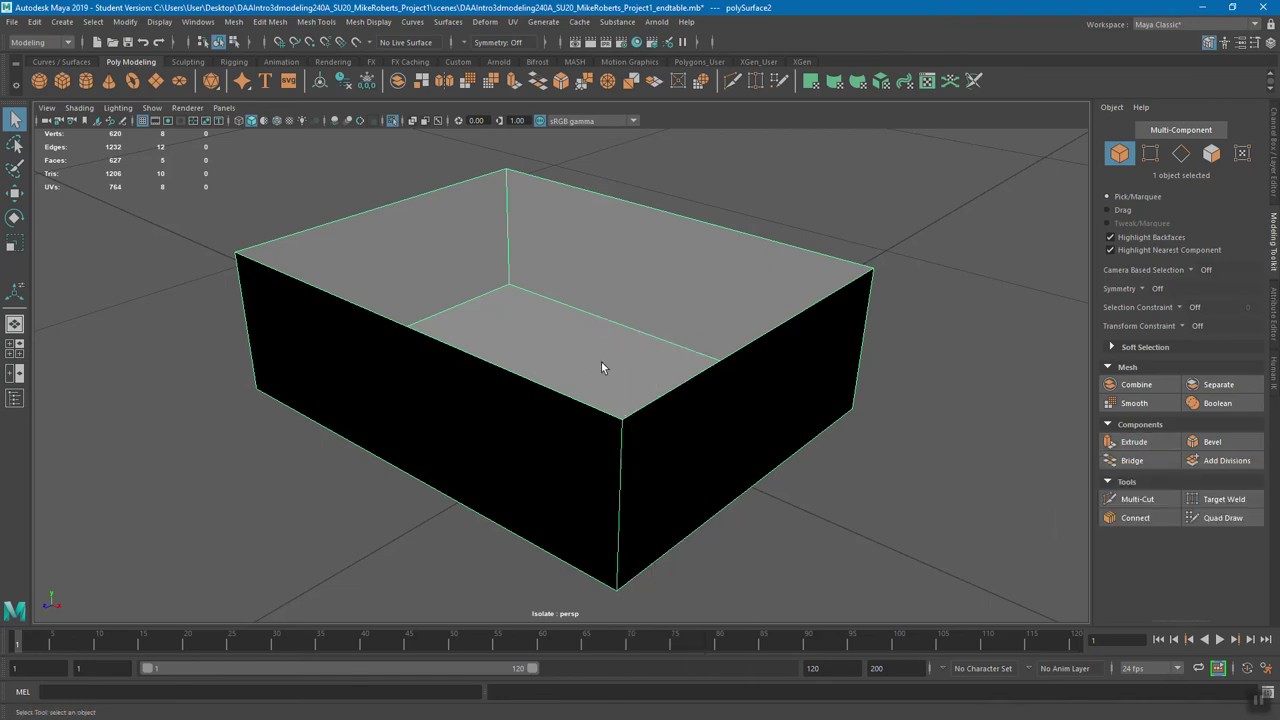
left_click(1152, 446)
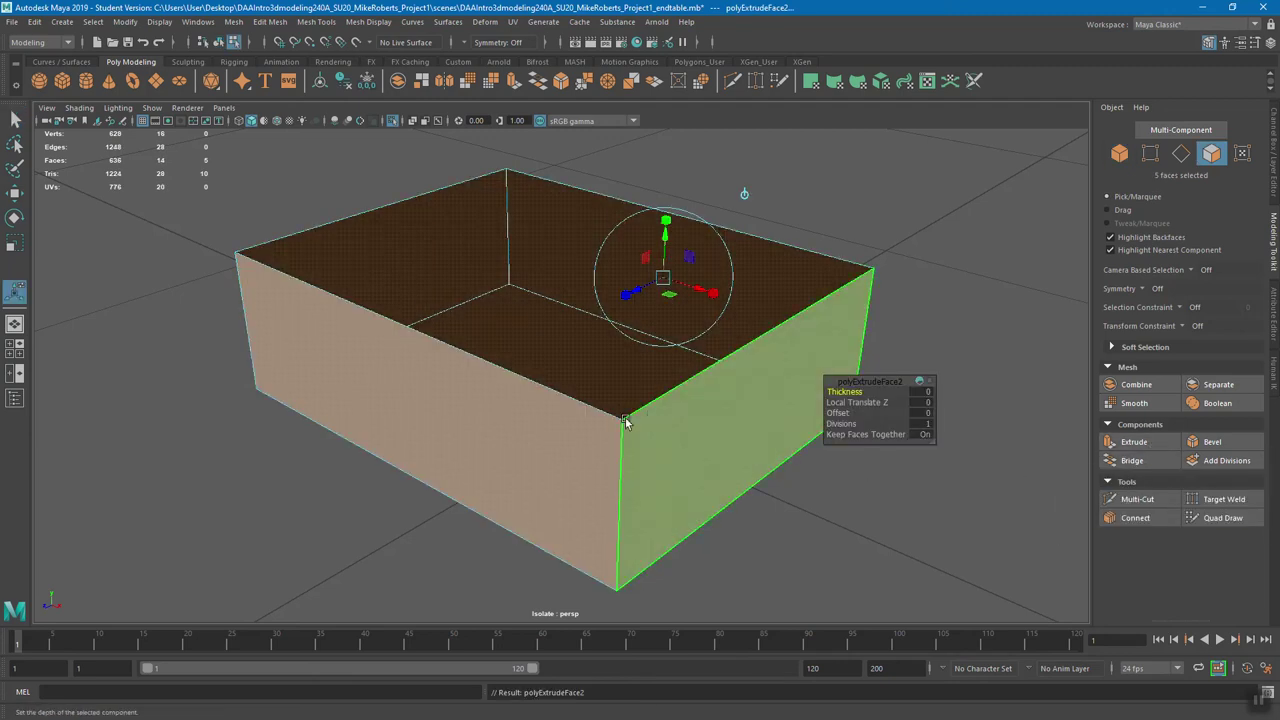
mouse_move(642, 412)
left_mouse_down("alt")
mouse_move(583, 446)
mouse_move(631, 423)
left_mouse_up("alt")
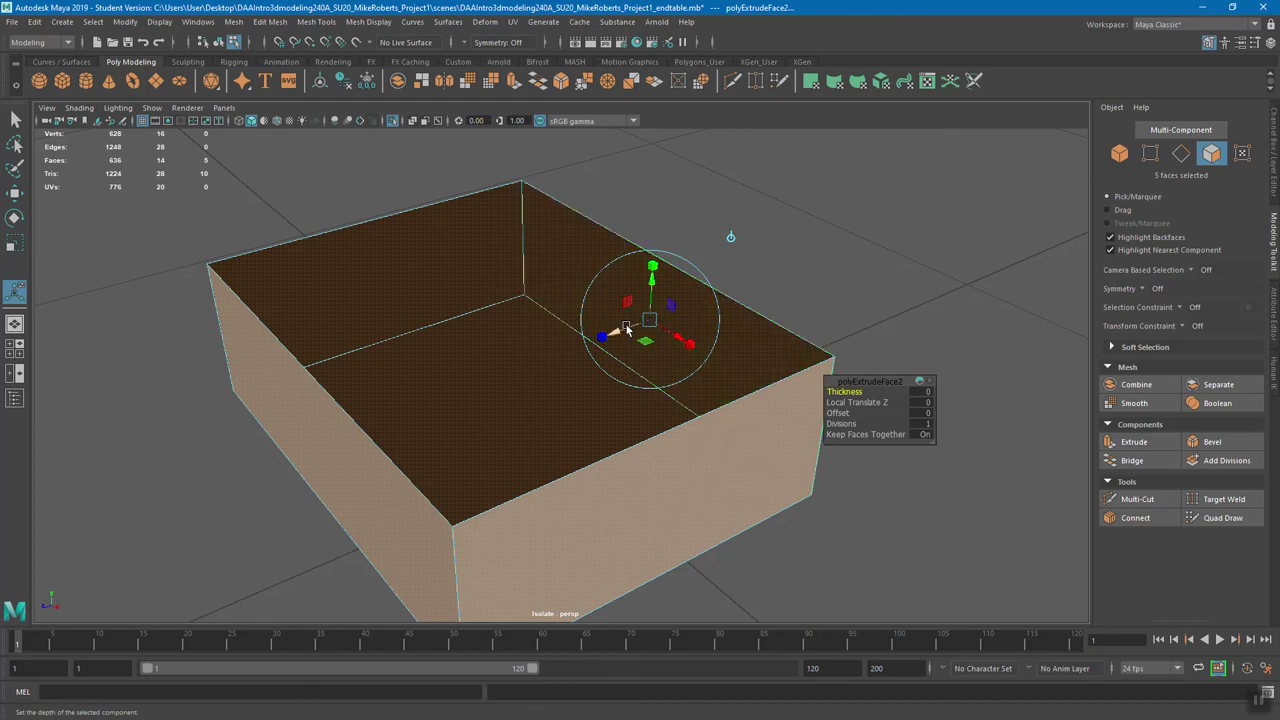
left_click_drag(640, 391, 651, 347, "alt")
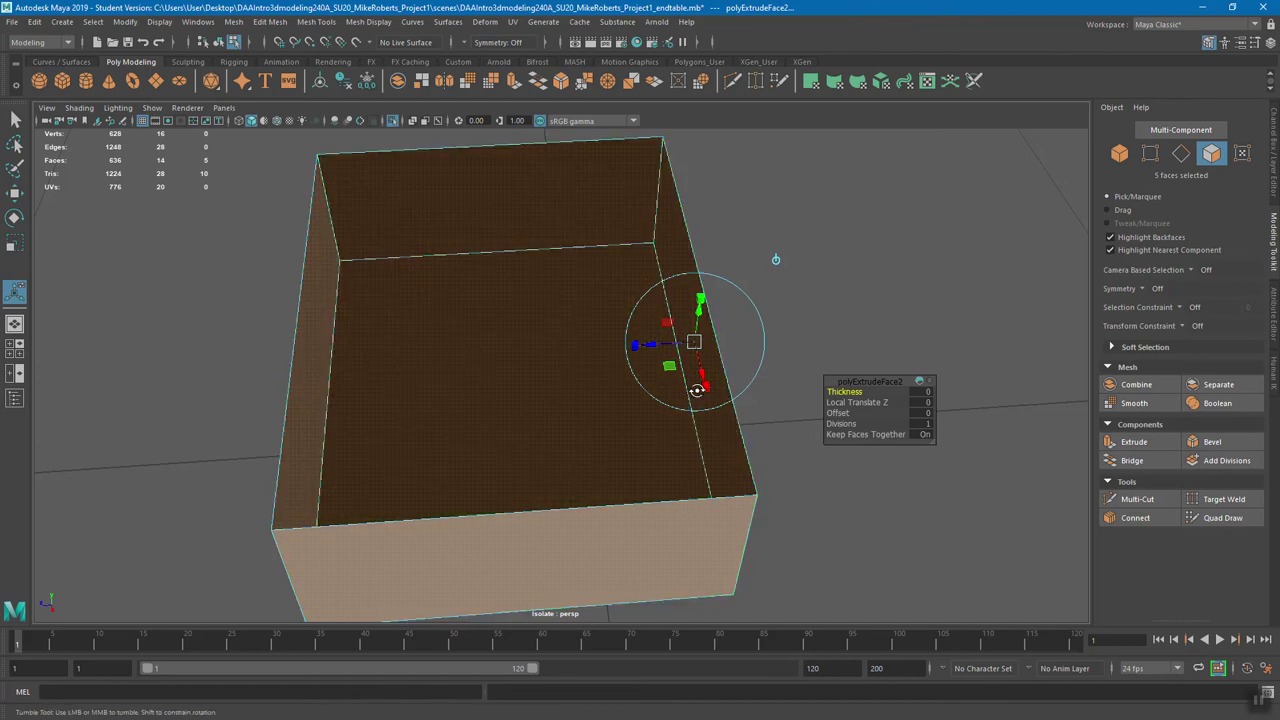
left_click_drag(623, 349, 662, 308, "alt")
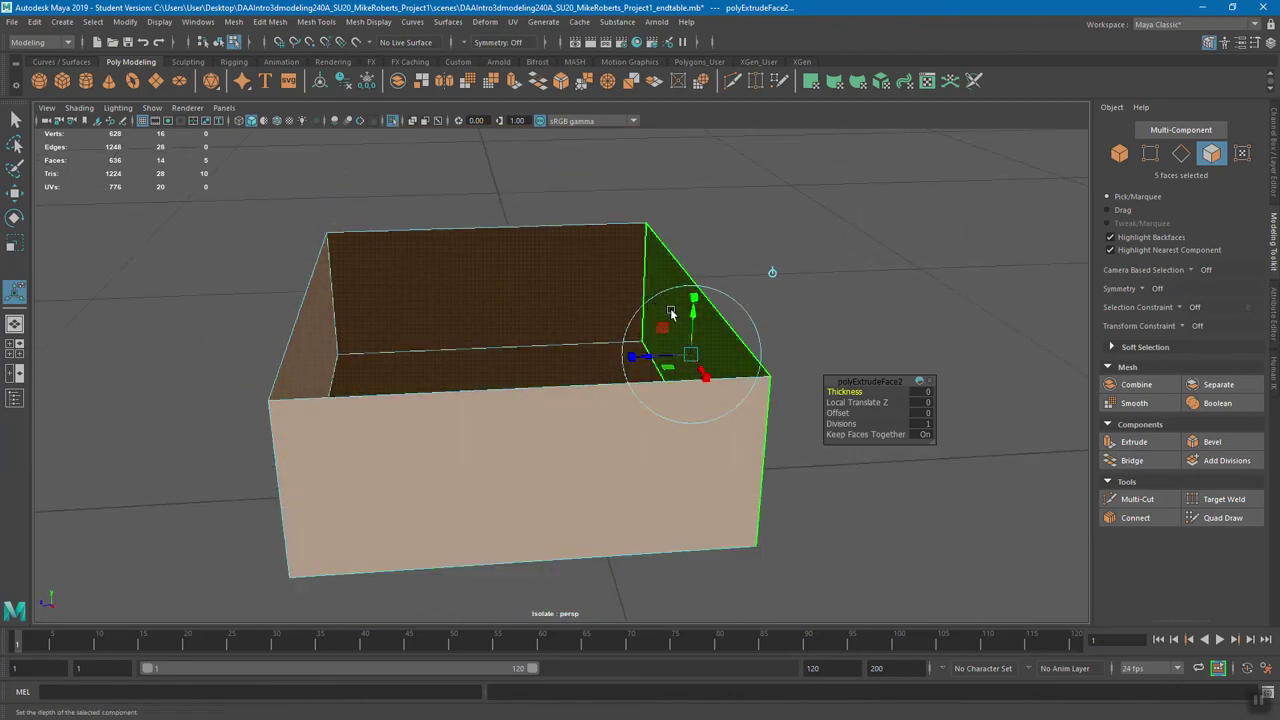
left_click_drag(370, 323, 323, 334, "alt")
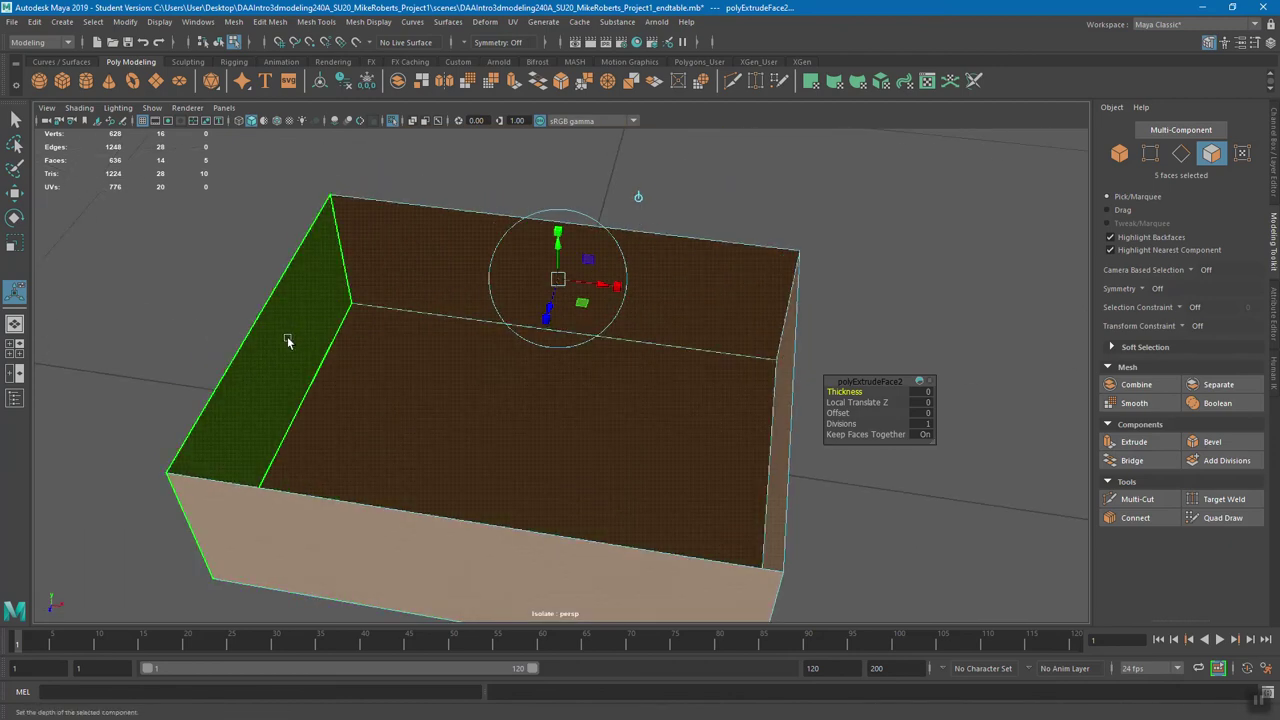
left_click_drag(573, 400, 586, 400, "alt")
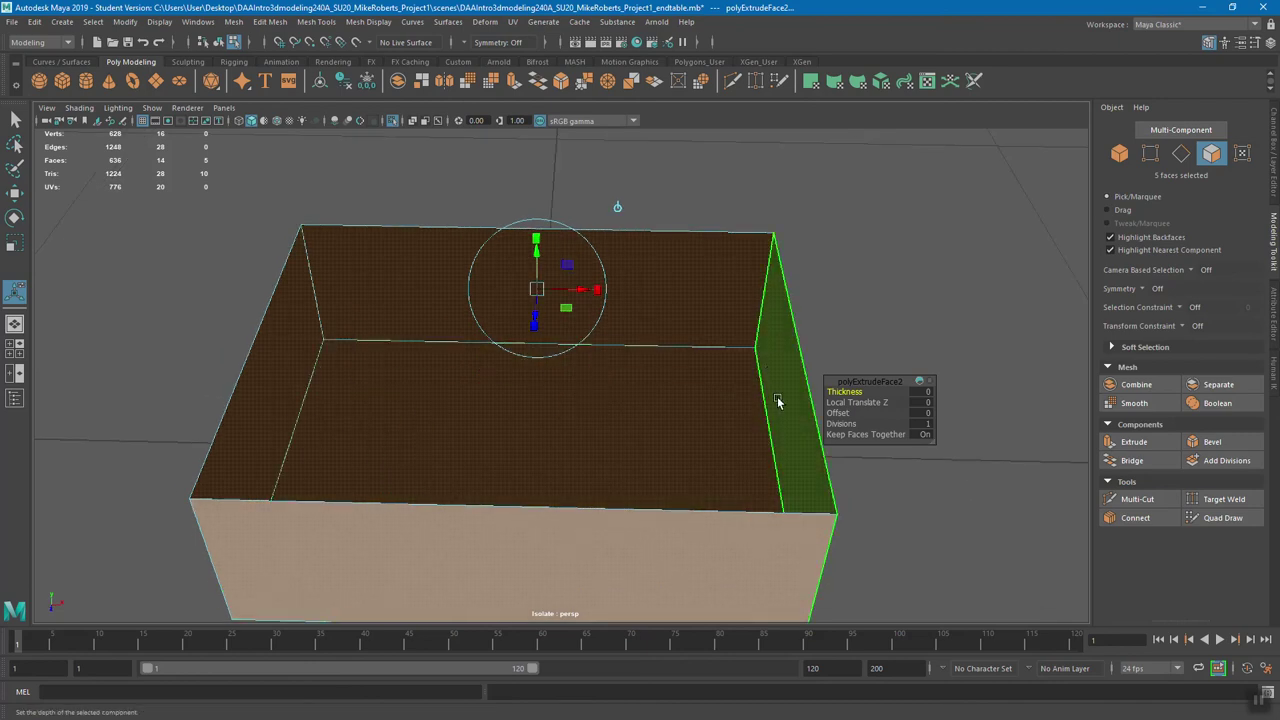
left_click_drag(677, 393, 629, 386, "alt")
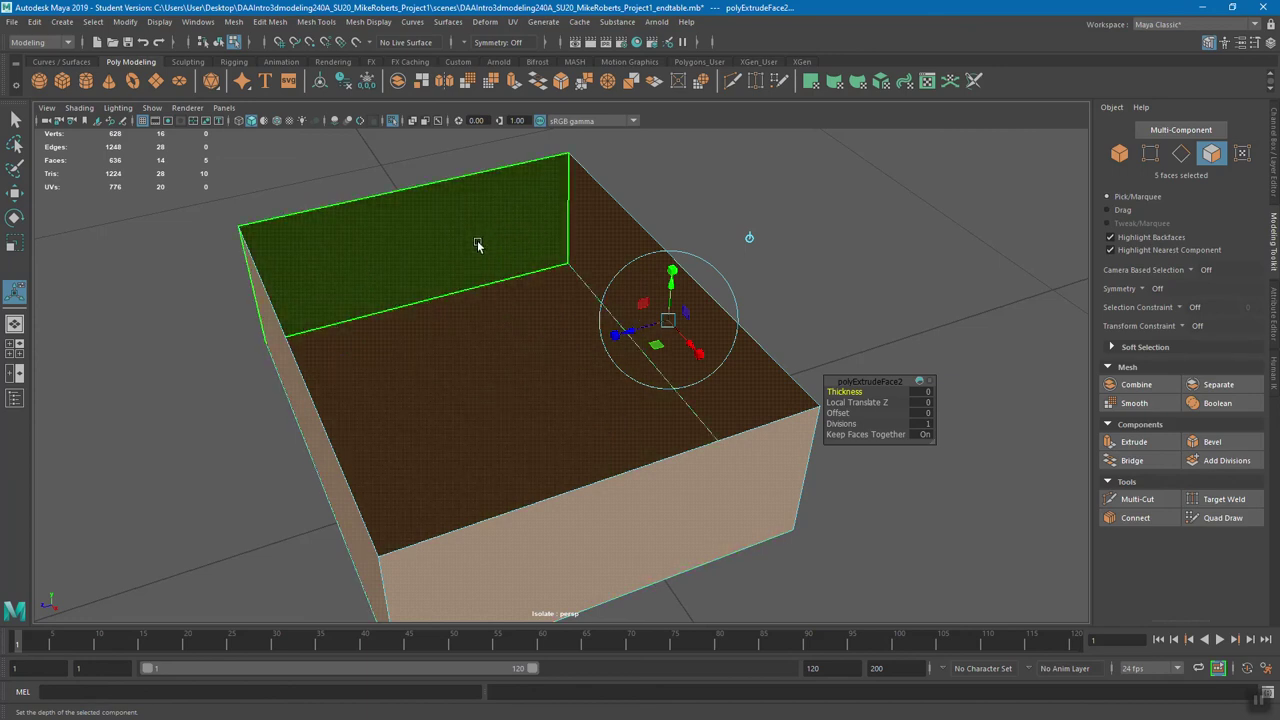
- Push the extruded faces inward to a Local Translate Z of about 0.049 to thicken the walls
left_click(630, 333)
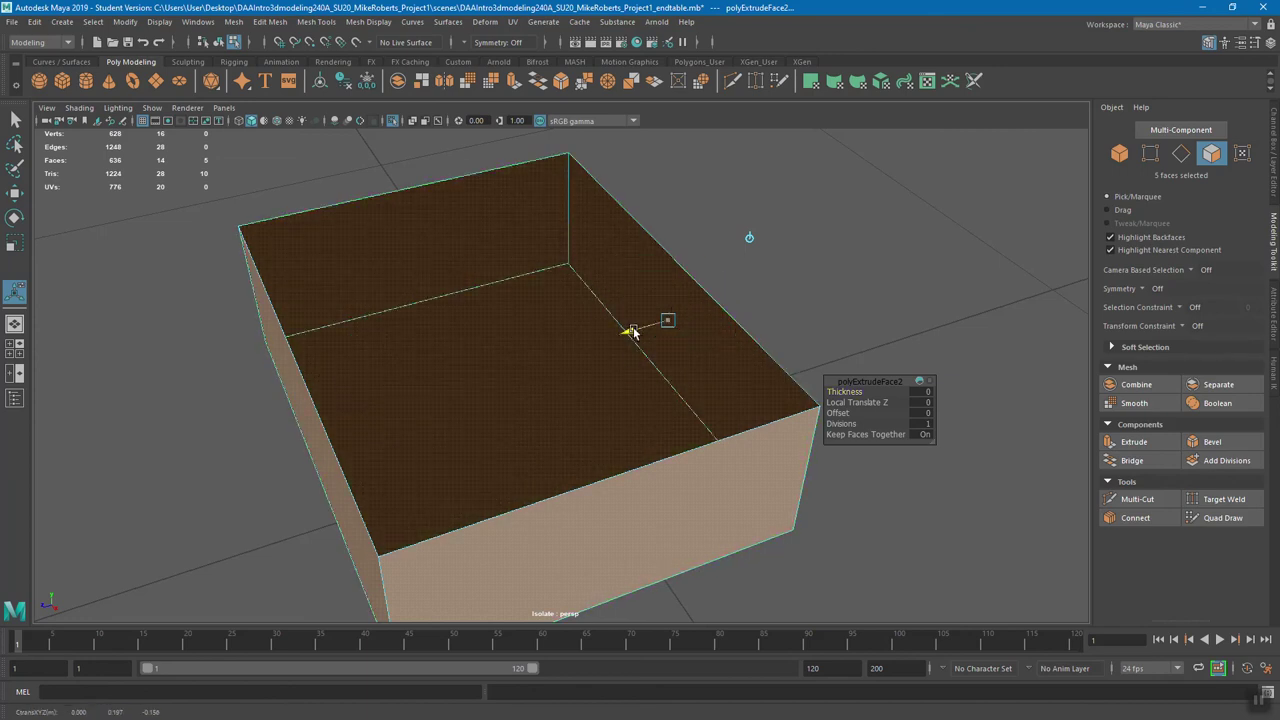
left_click_drag(619, 333, 598, 338)
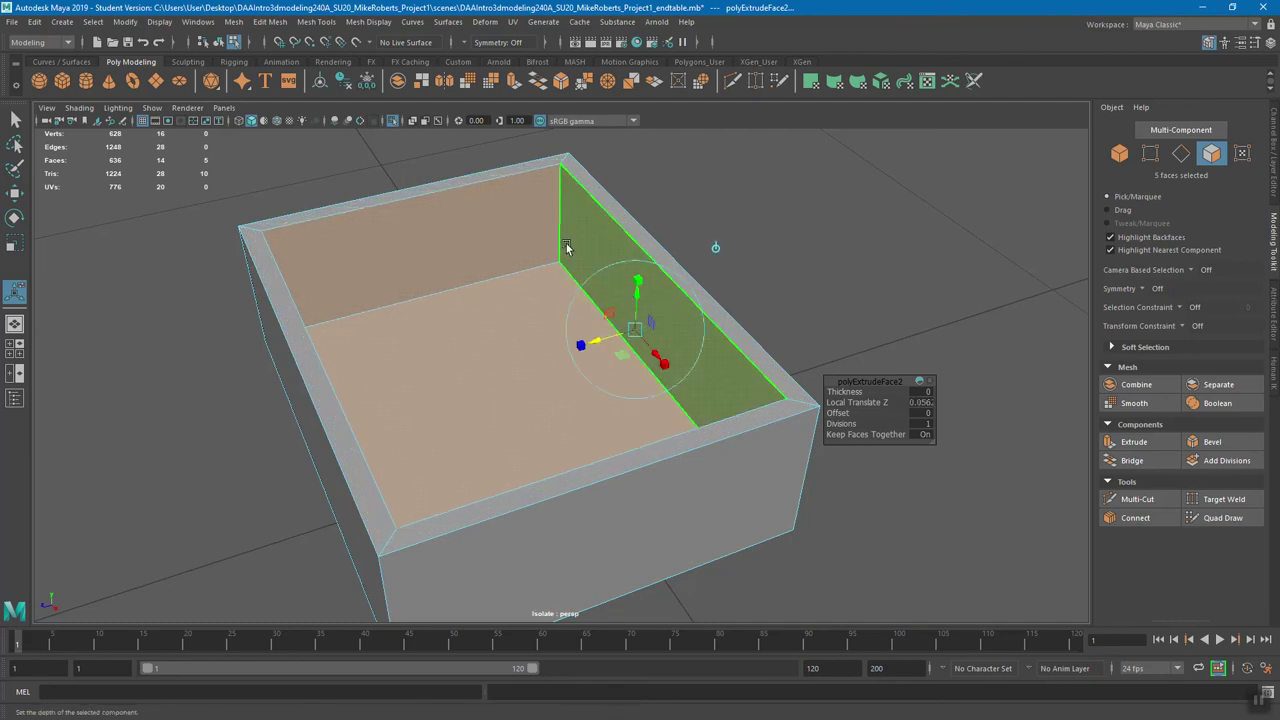
left_click_drag(457, 314, 489, 426, "alt")
left_click_drag(432, 322, 313, 432, "alt")
left_click_drag(489, 457, 628, 372, "alt")
mouse_move(612, 357)
right_mouse_down("alt")
mouse_move(736, 368)
mouse_move(623, 363)
right_mouse_up("alt")
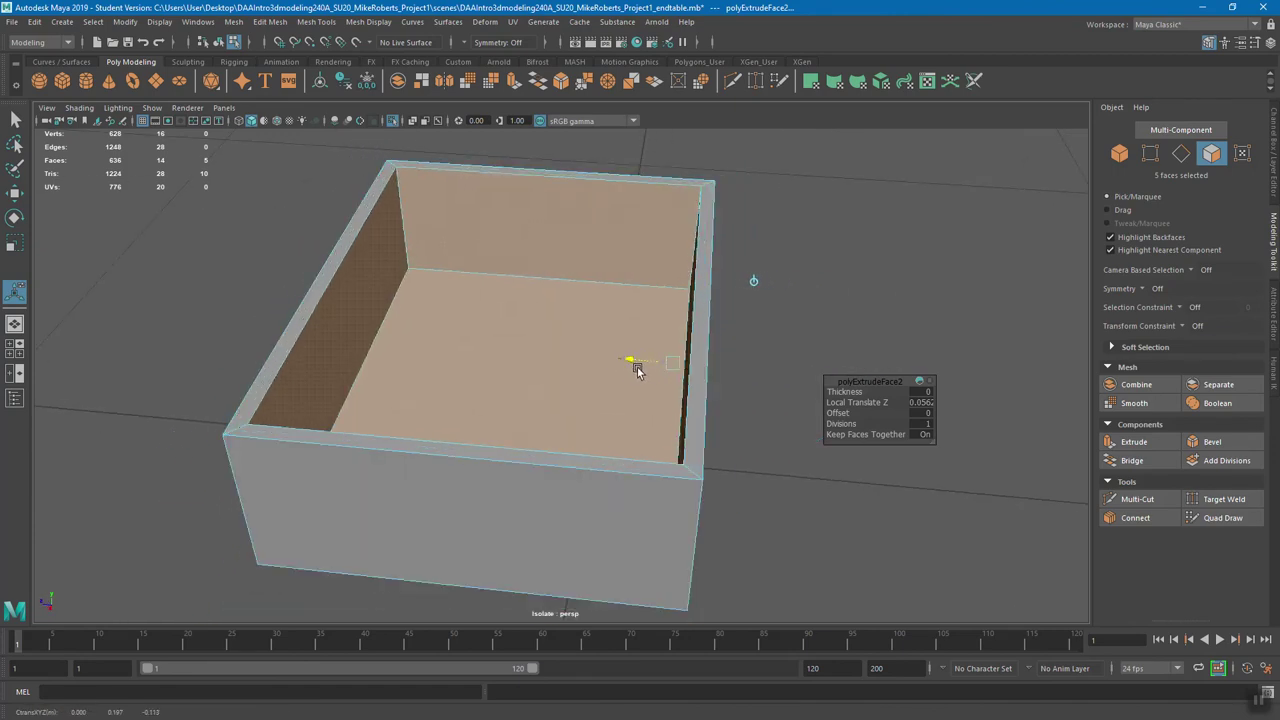
left_click_drag(623, 368, 706, 369)
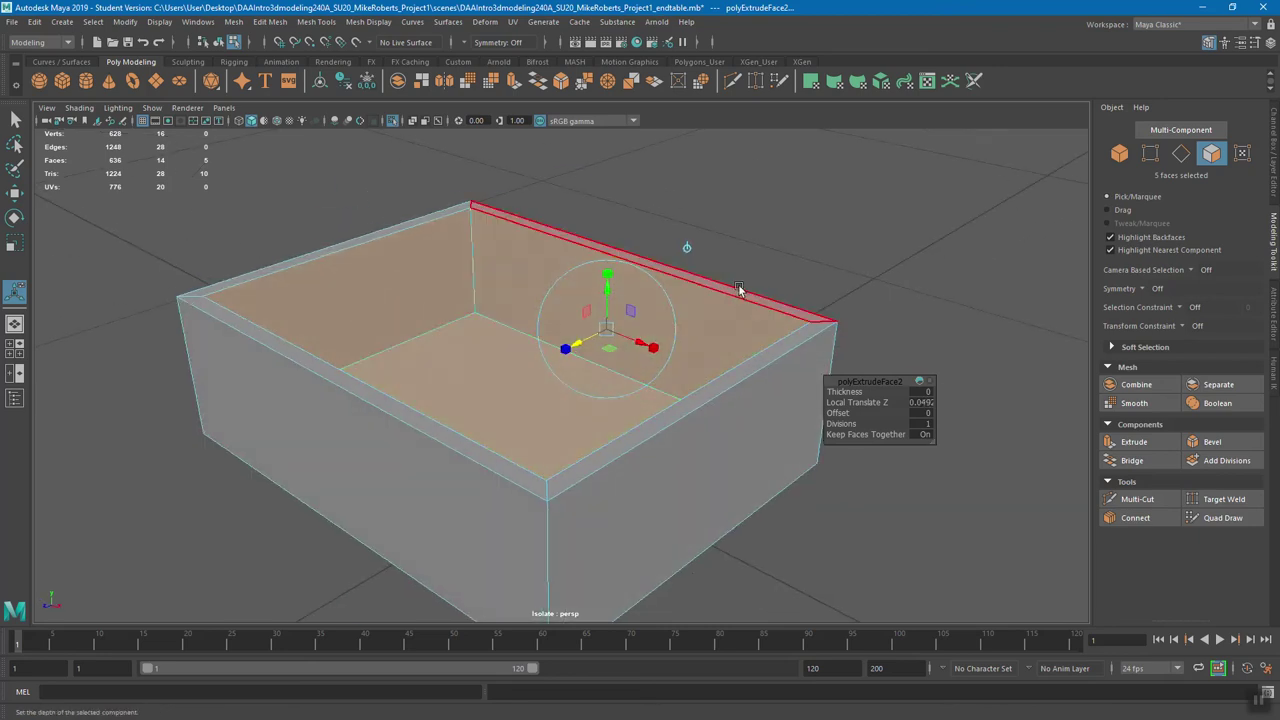
- Exit the extrude manipulator, deselect the faces and return to whole-object selection
key("q")
left_click_drag(791, 287, 836, 279, "alt")
left_click(830, 273)
right_click_drag(734, 302, 760, 306)
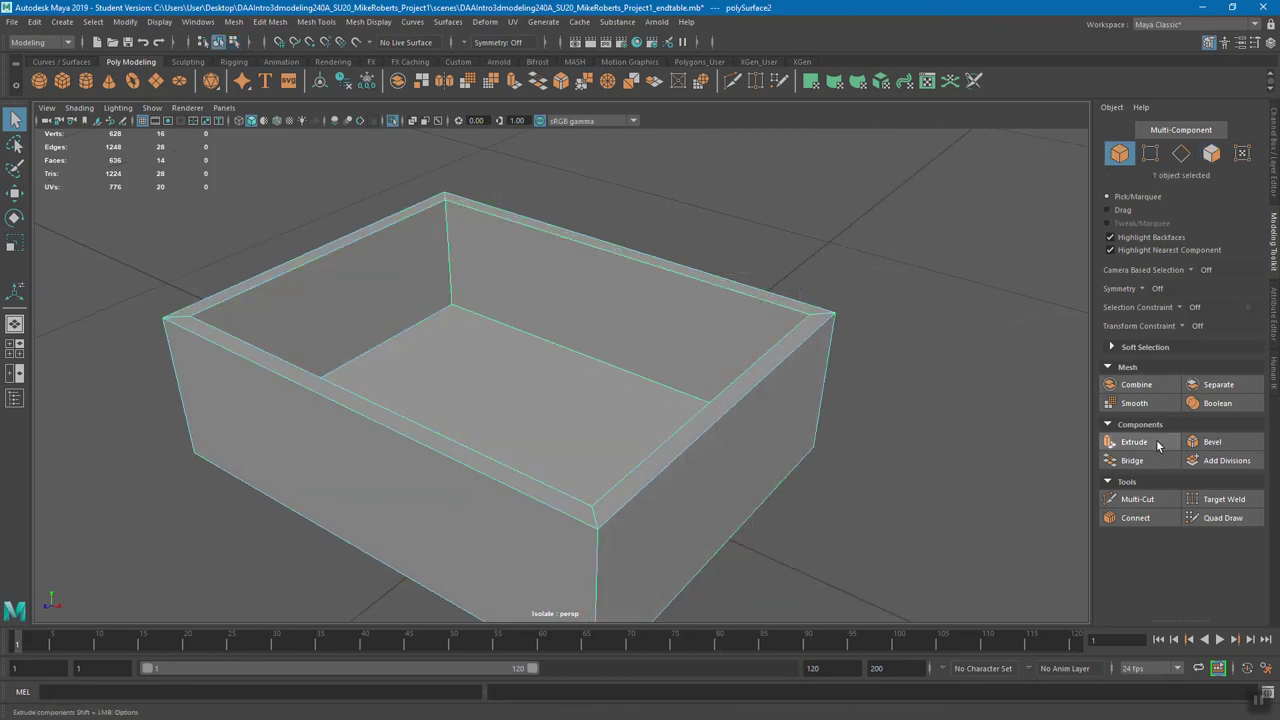
- Switch to Edge mode and marquee-select every edge of the drawer box
left_click_drag(617, 306, 656, 298, "alt")
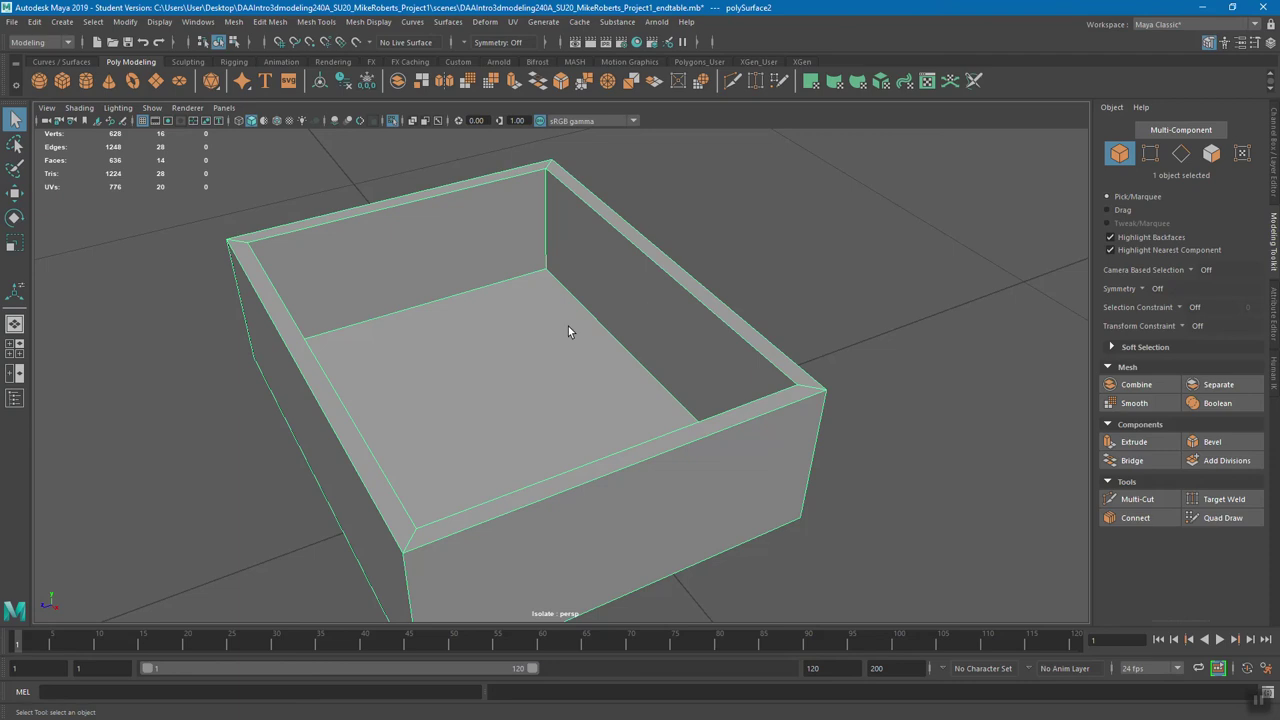
left_click_drag(578, 323, 633, 296, "alt")
right_click_drag(648, 299, 646, 262)
left_click_drag(646, 260, 324, 215, "alt")
mouse_move(257, 182)
left_mouse_down()
mouse_move(820, 591)
mouse_move(926, 589)
left_mouse_up()
middle_click_drag(854, 537, 815, 475, "alt")
mouse_move(815, 475)
left_mouse_down("alt")
mouse_move(751, 471)
mouse_move(790, 470)
left_mouse_up("alt")
- Bevel the selected edges with 3 segments at Fraction 0.5, then return to Object Mode
left_click(1212, 442)
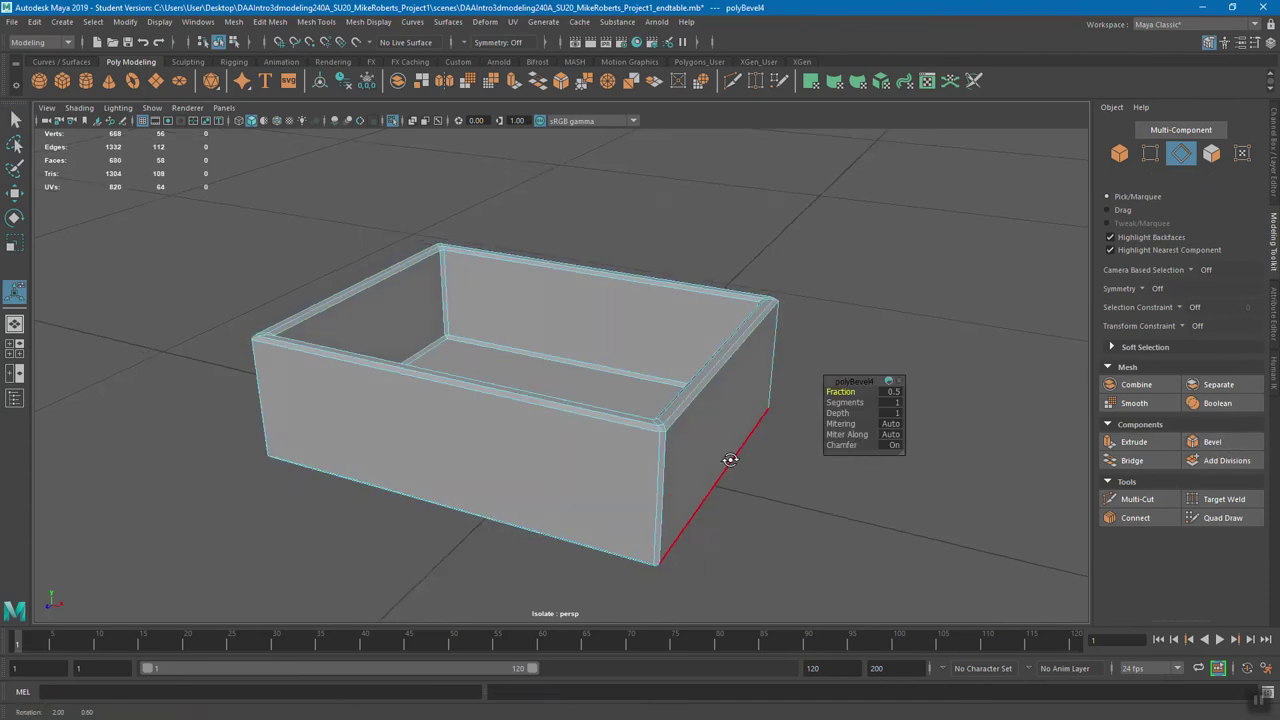
scroll(798, 489, "up", 3)
scroll(737, 475, "up", 2)
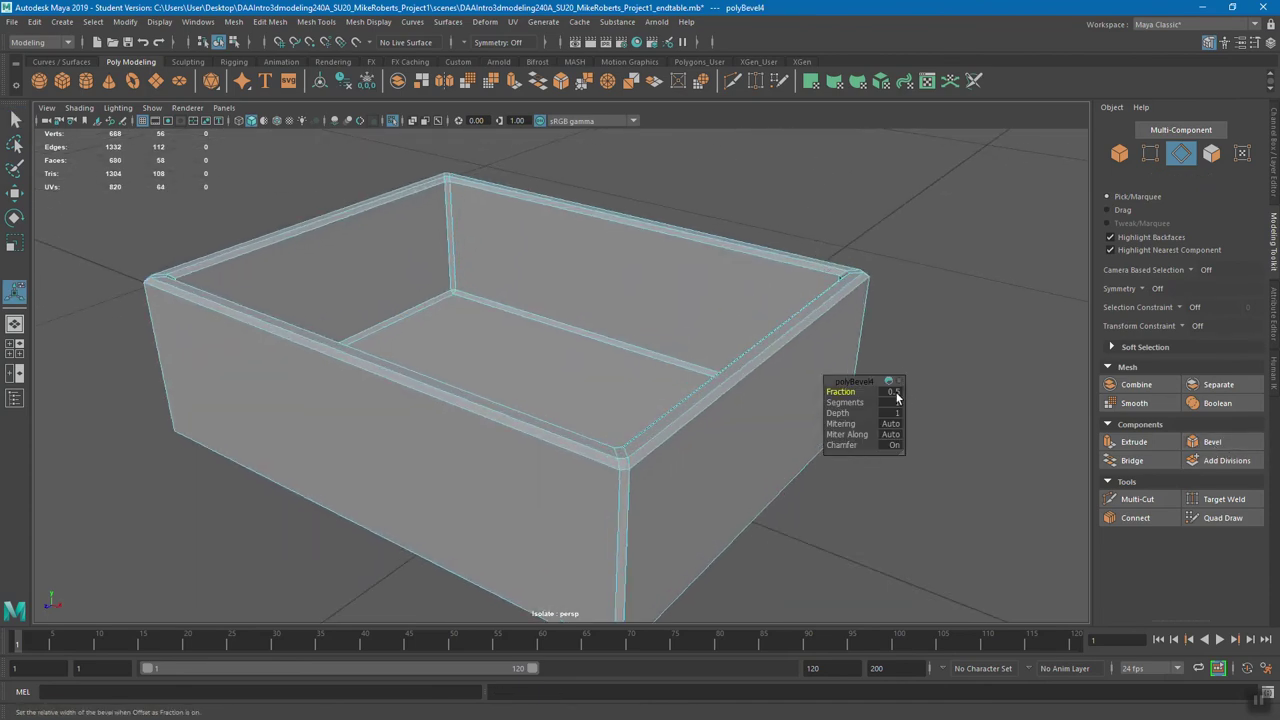
left_click(891, 402)
type("3")
key("Return")
left_click_drag(820, 350, 762, 315, "alt")
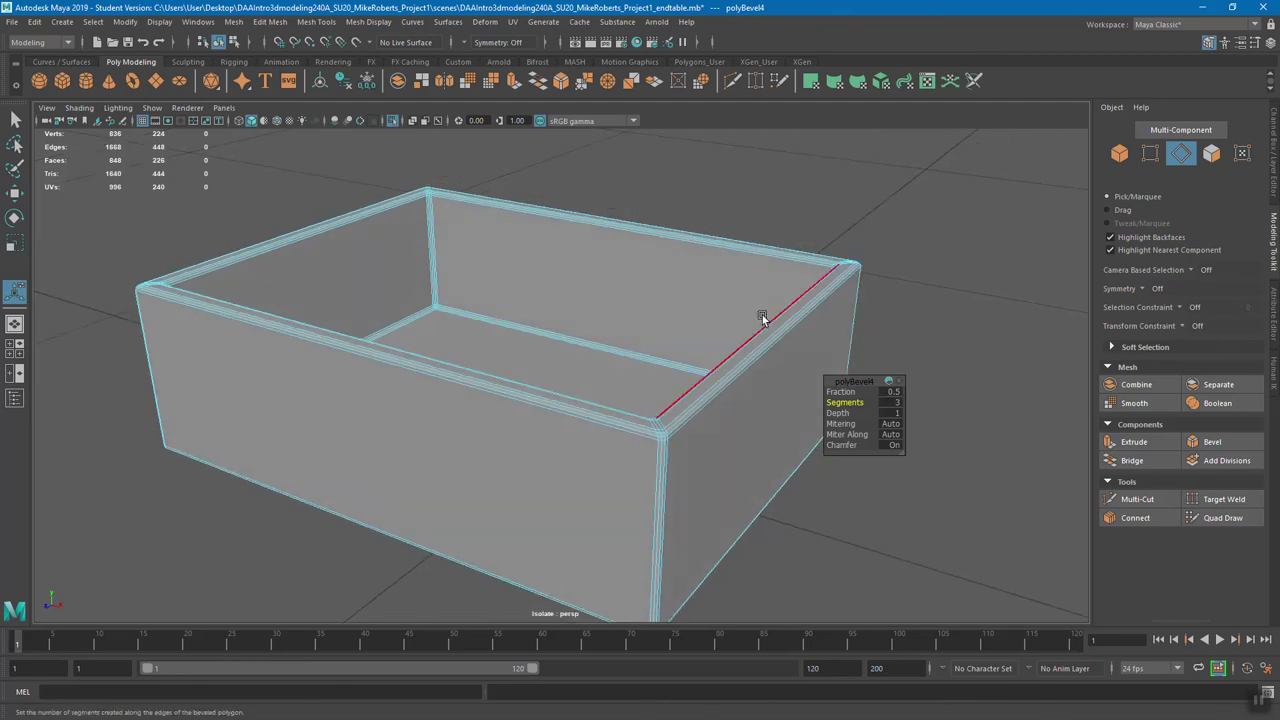
key("q")
right_click_drag(736, 299, 790, 283)
right_click_drag(830, 348, 627, 283, "alt")
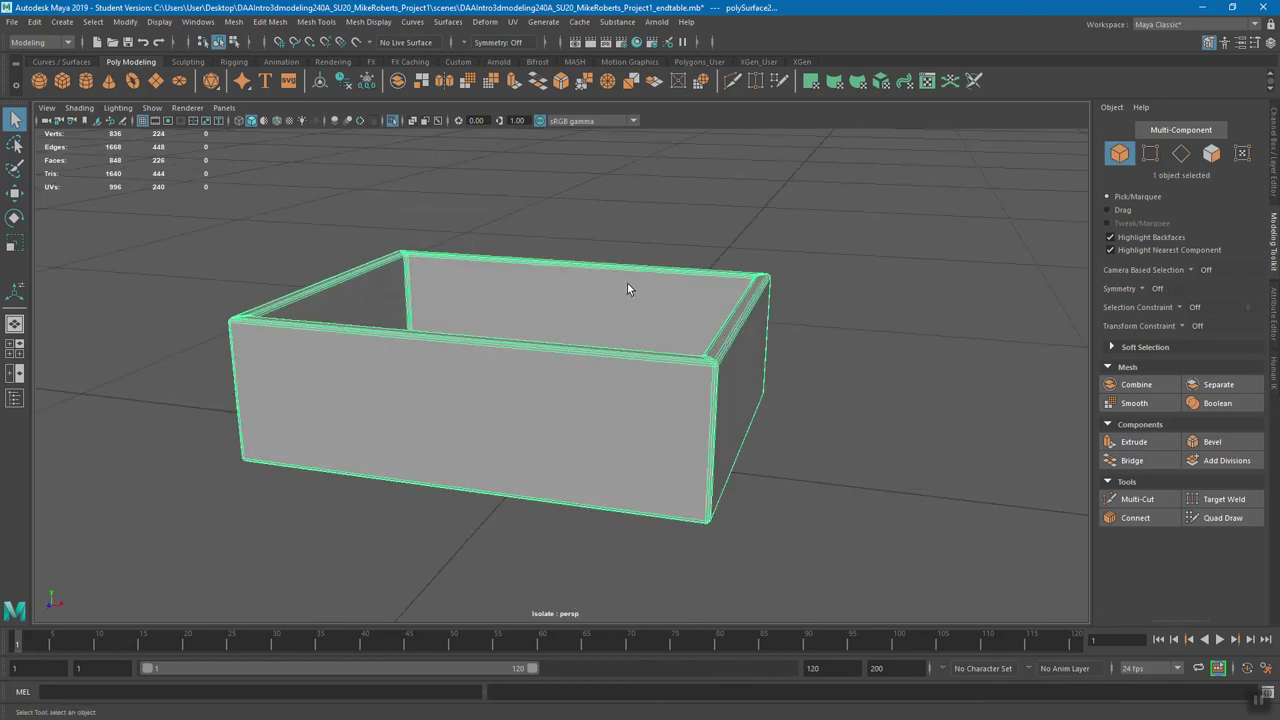
- Show the full scene again and put the drawer back inside the table at Z 0
left_click(391, 121)
left_click_drag(471, 235, 535, 354, "alt")
key("w")
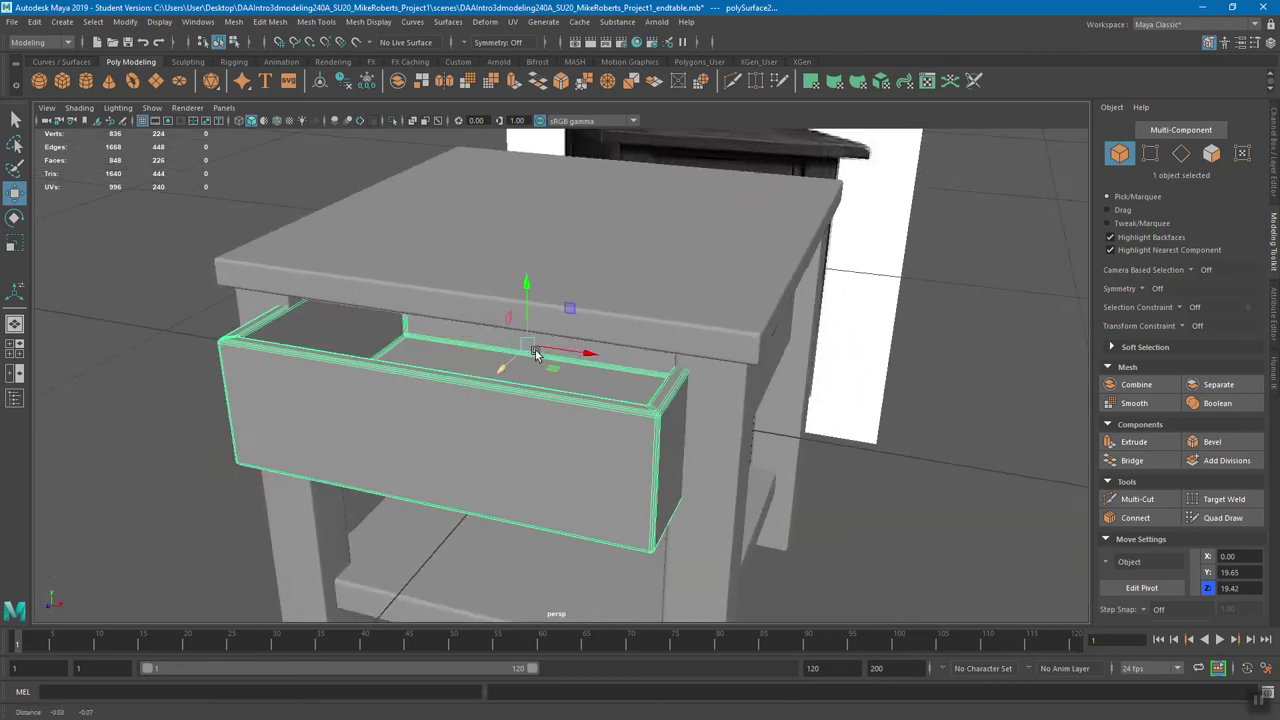
key("ctrl+z")
- View the table from its front corners and select the apron box around the drawer
left_click_drag(640, 351, 905, 268, "alt")
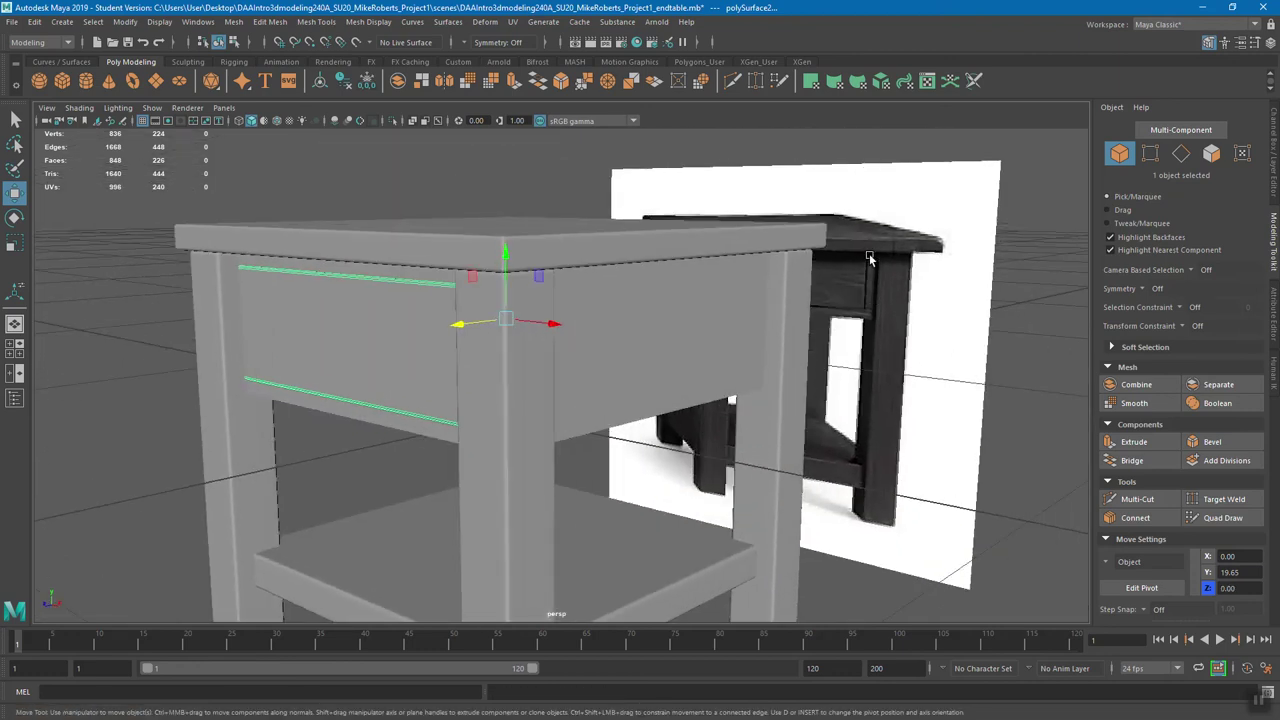
left_click_drag(593, 373, 688, 400, "alt")
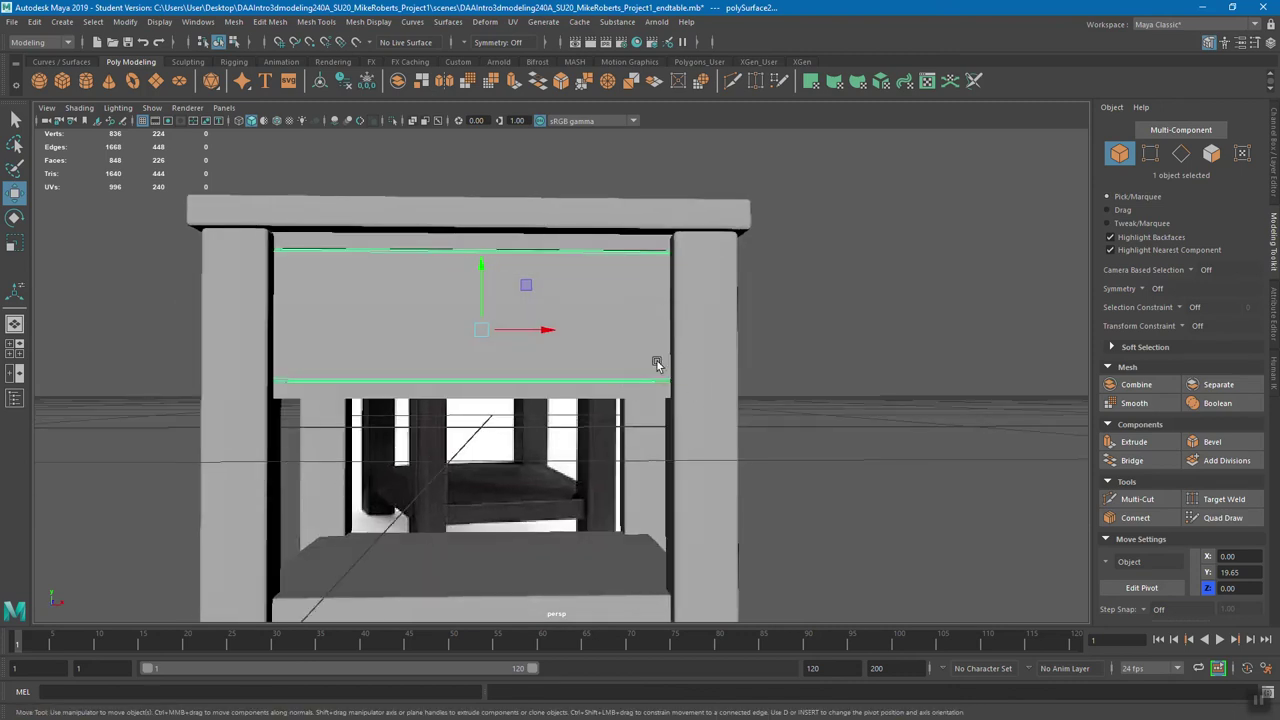
left_click_drag(700, 349, 549, 403, "alt")
double_click(545, 430)
left_click_drag(663, 405, 715, 345, "alt")
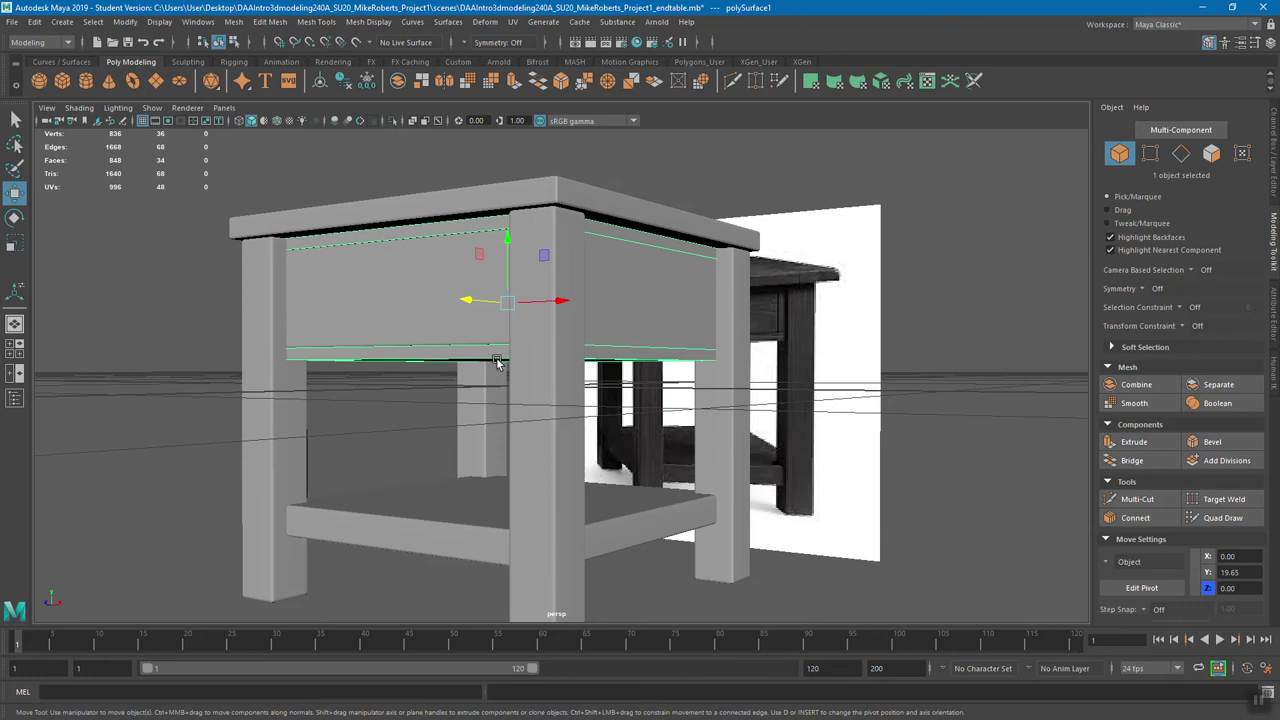
- Isolate the apron box, switch to Edge mode, and select all of its edges
left_click(392, 121)
left_click_drag(617, 320, 718, 316, "alt")
right_click(718, 316)
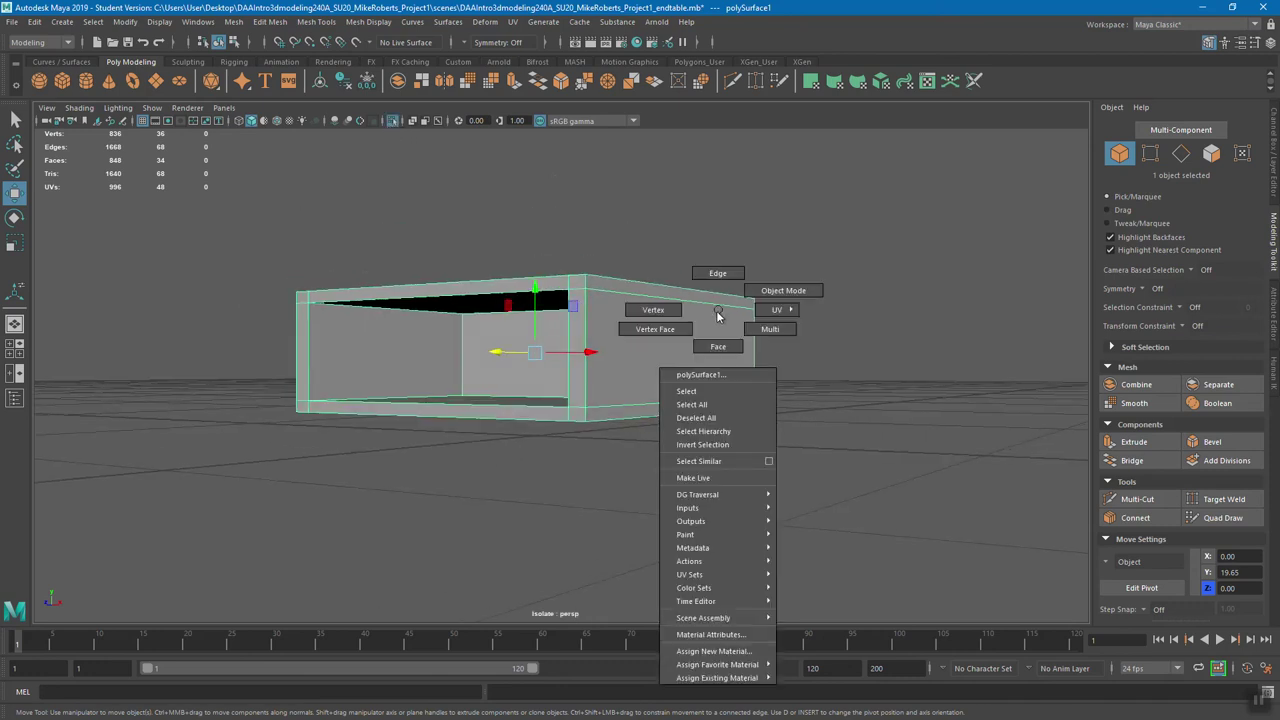
left_click(718, 273)
left_click_drag(242, 231, 816, 585)
- Bevel the apron box's edges with 3 segments and Fraction 0.4
left_click(1229, 443)
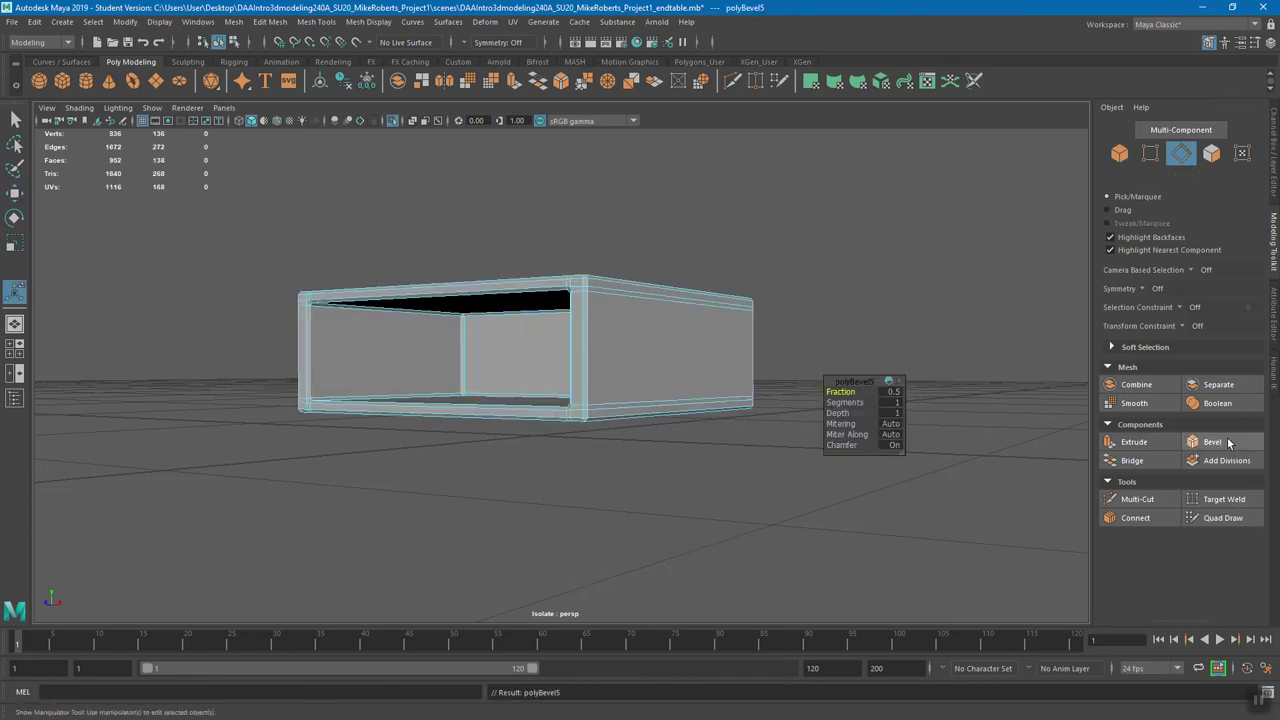
left_click_drag(703, 383, 700, 338, "alt")
left_click(886, 404)
type("3")
key("Return")
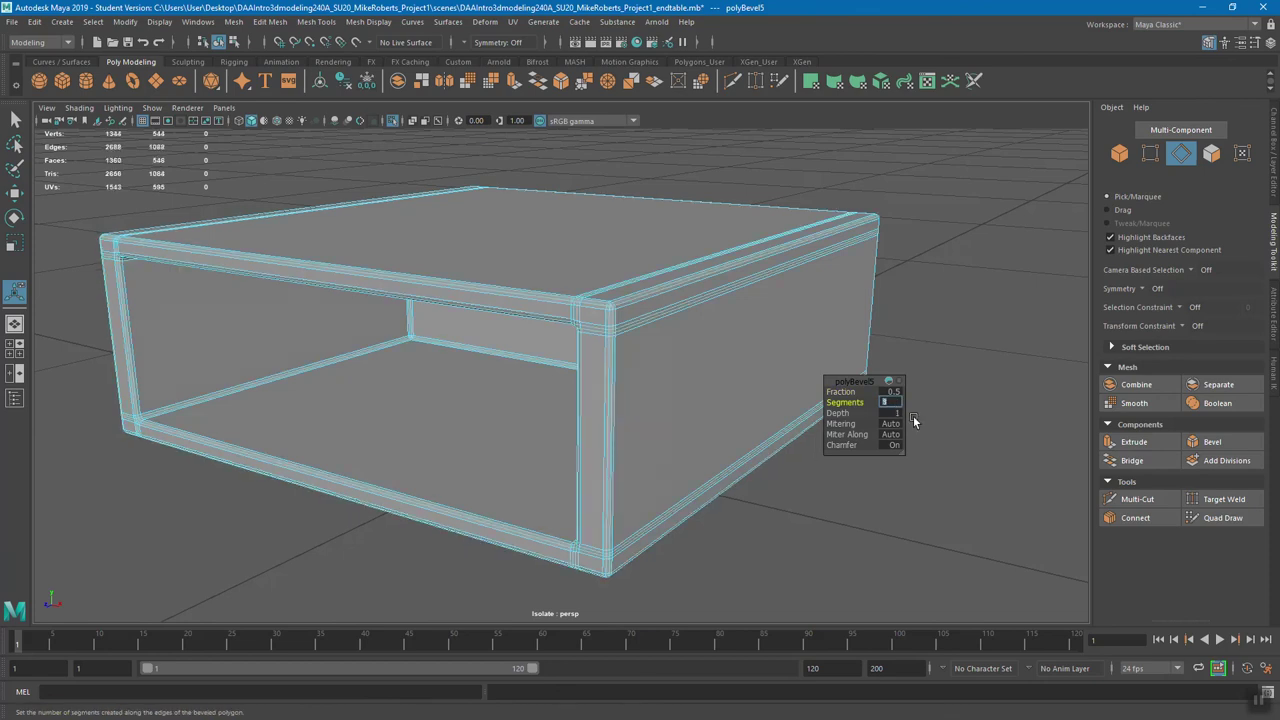
left_click(895, 392)
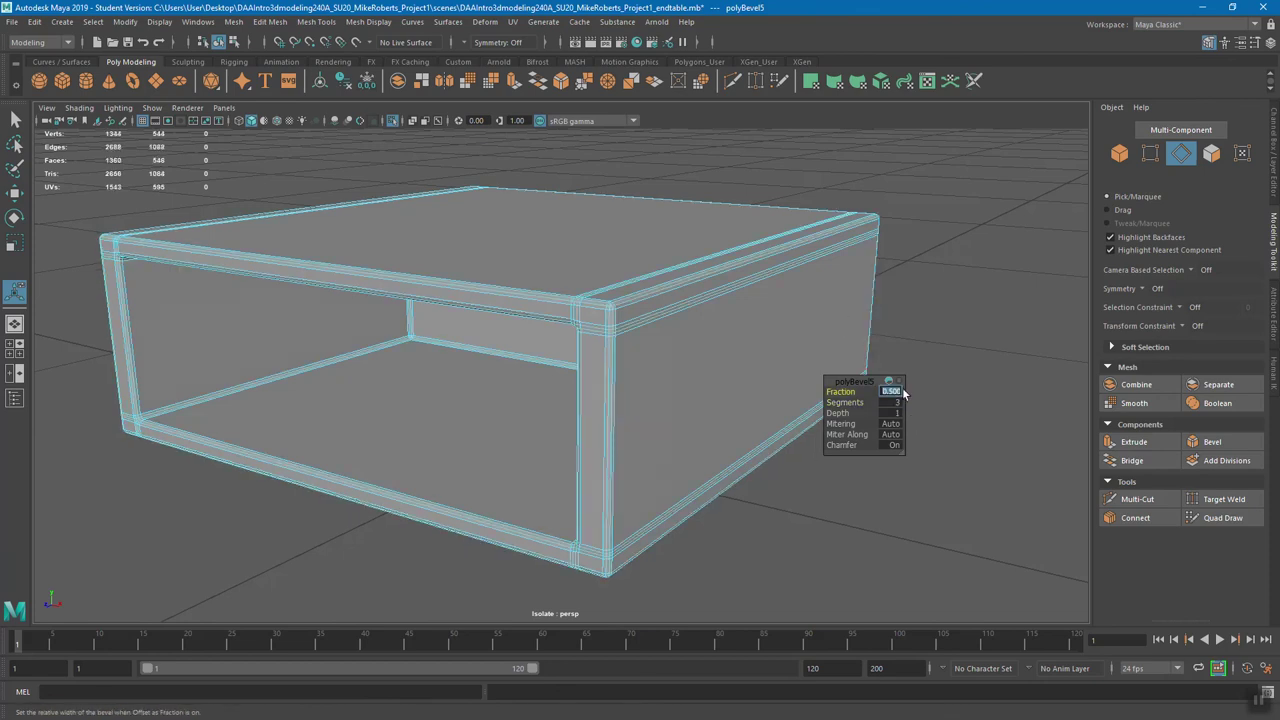
type("0.1")
key("Return")
left_click_drag(892, 347, 876, 307, "alt")
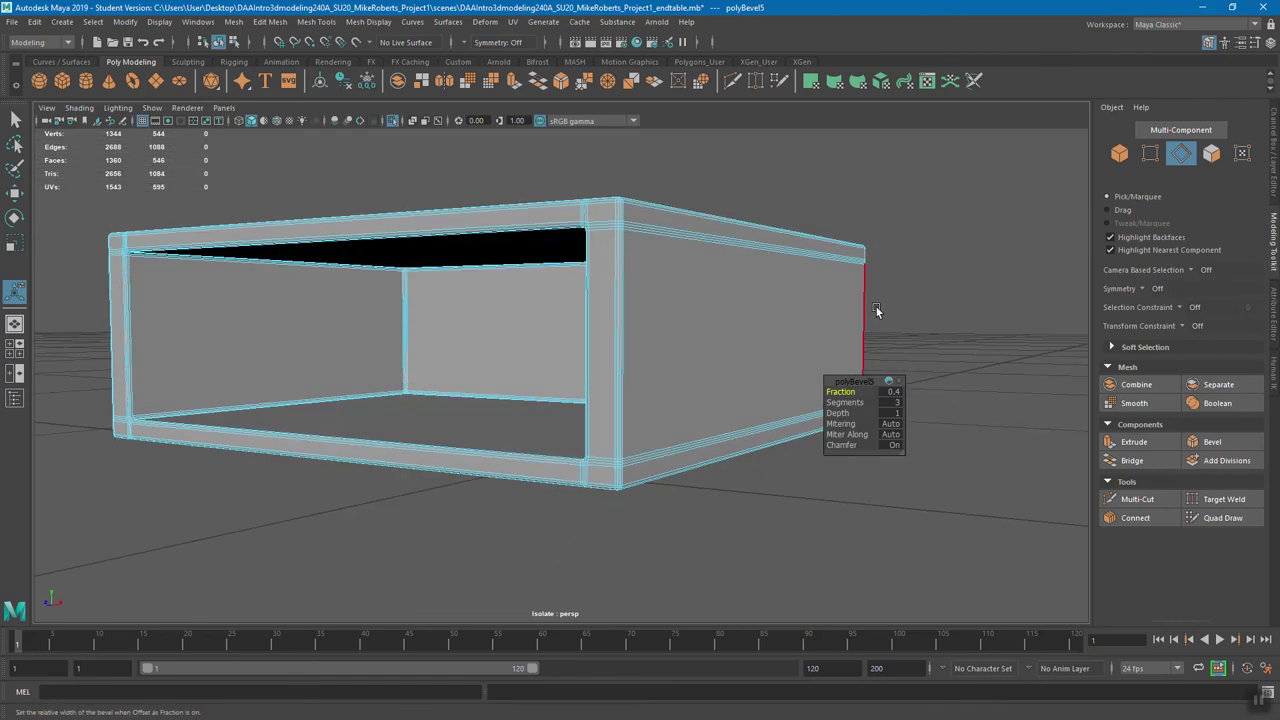
- Return to Object Mode and turn off Isolate Select to show the whole table
key("q")
right_click(803, 288)
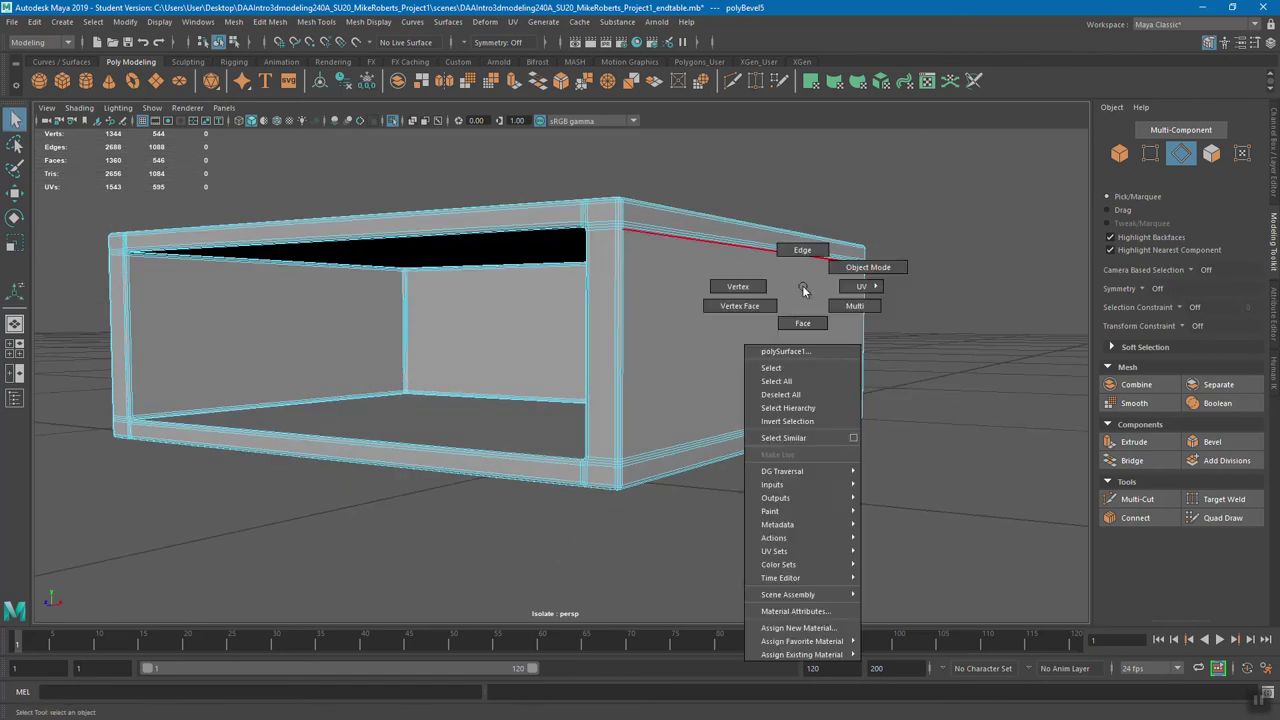
left_click(797, 324)
right_click(796, 322)
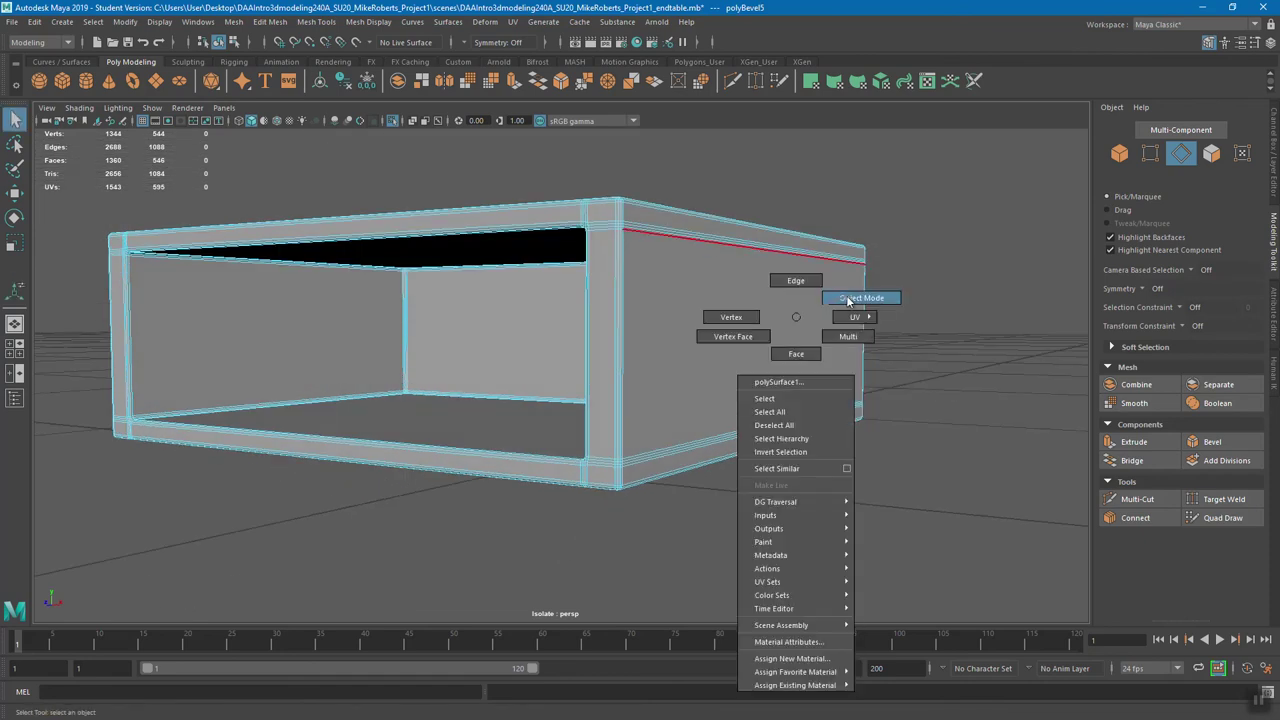
left_click(850, 303)
left_click(390, 120)
left_click_drag(390, 120, 586, 263, "alt")
- Try moving a table leg sideways, then undo so the legs stay in place
left_click(580, 349)
left_click_drag(582, 349, 637, 289, "alt")
left_click(671, 301)
key("w")
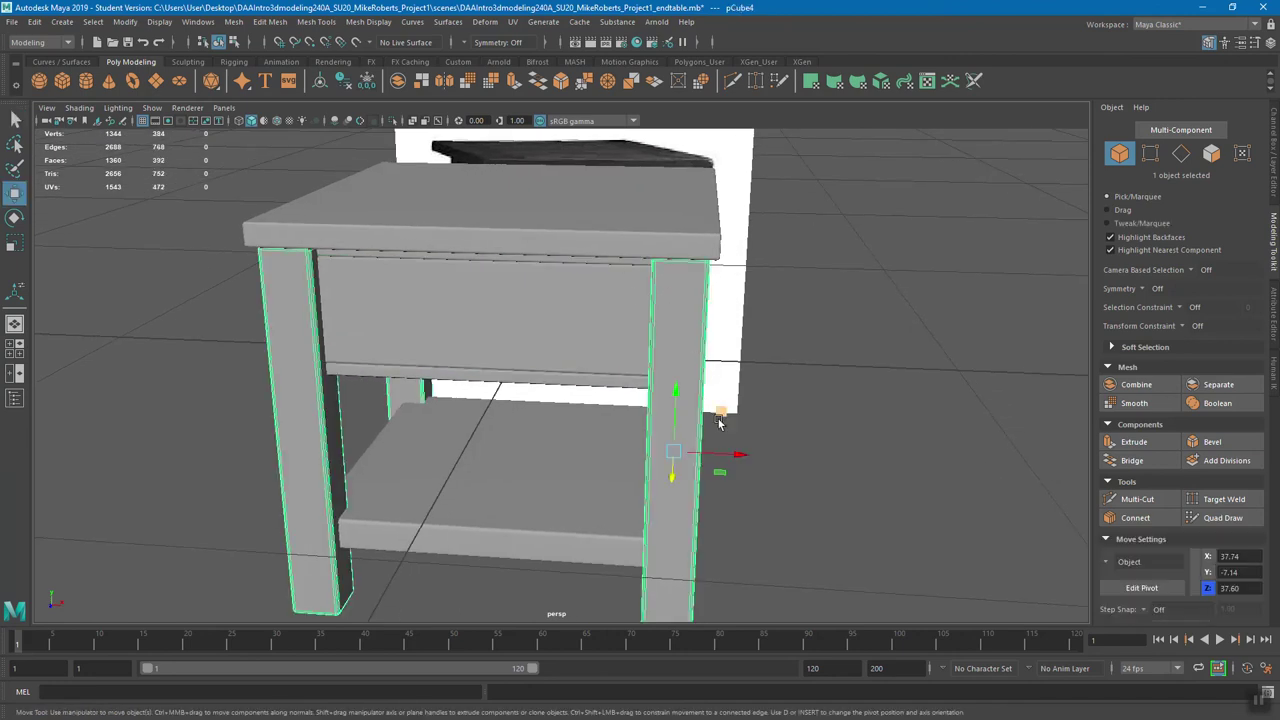
left_click_drag(735, 456, 760, 457)
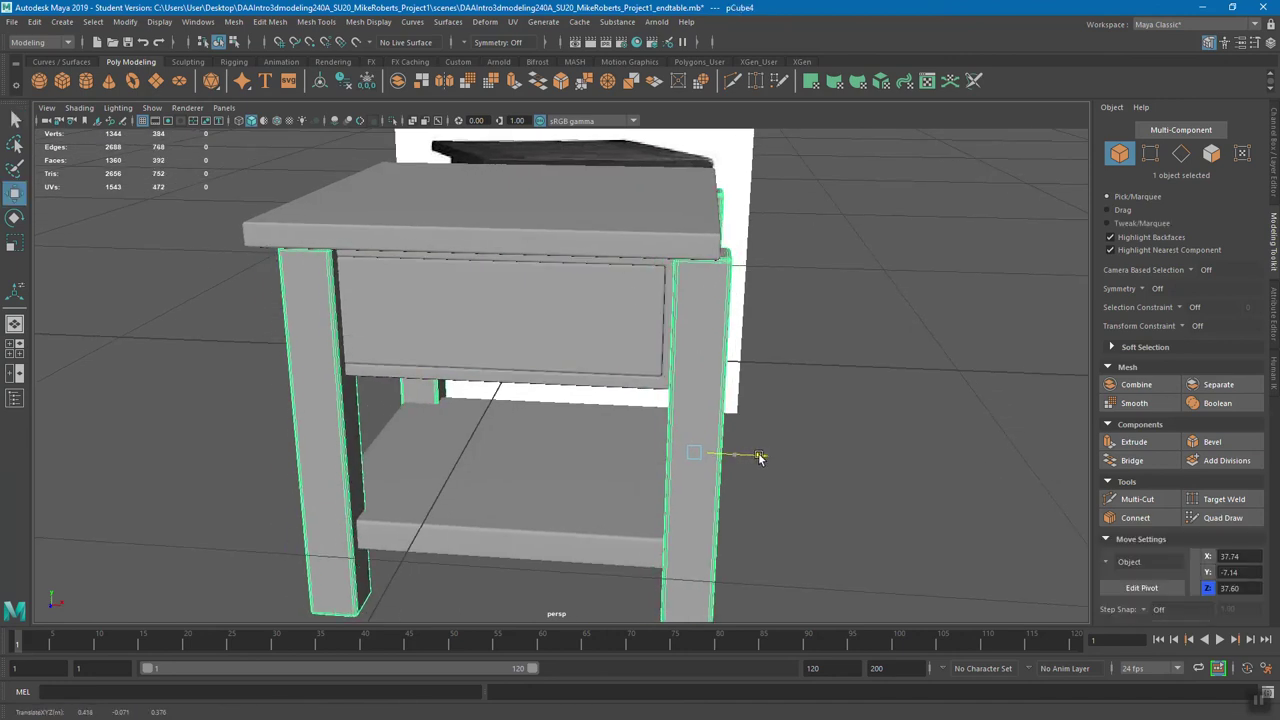
key("ctrl+z")
- Select the drawer, view the table from a side-on angle, and open the Create menu
left_click(568, 265)
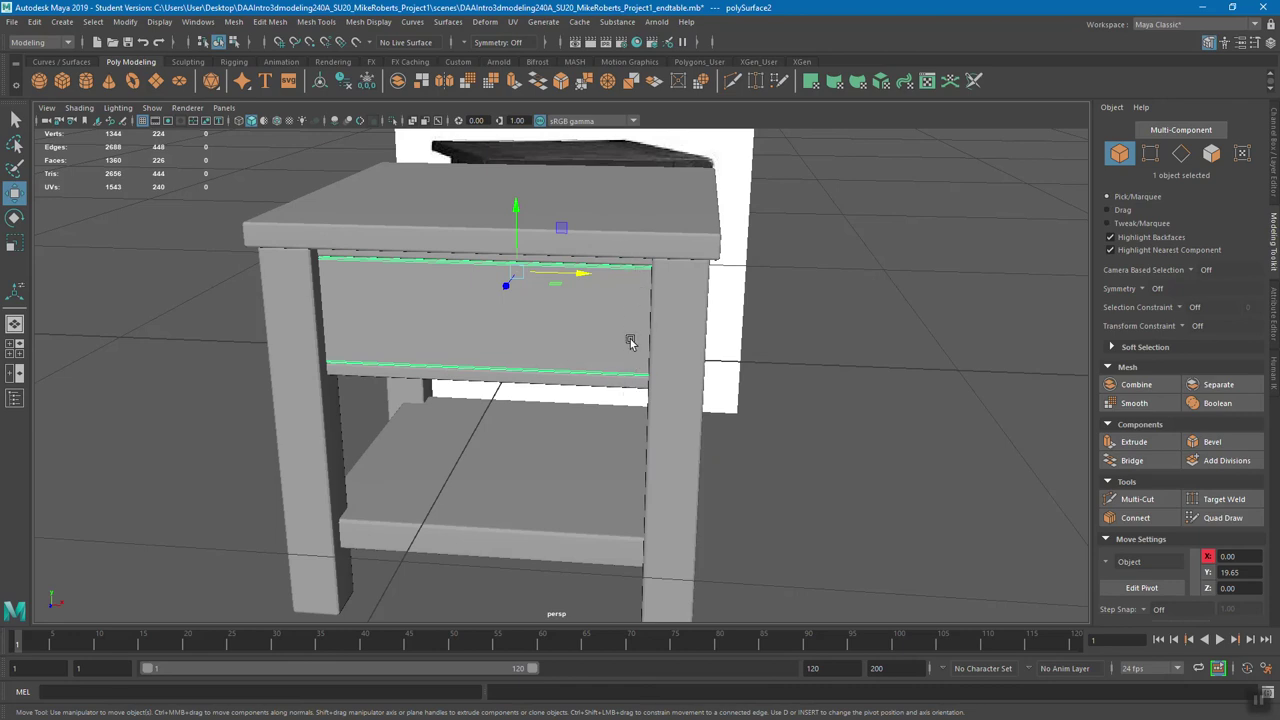
left_click_drag(630, 342, 565, 380, "alt")
scroll(602, 357, "up", 5)
scroll(560, 374, "down", 5)
middle_click_drag(565, 380, 618, 362, "alt")
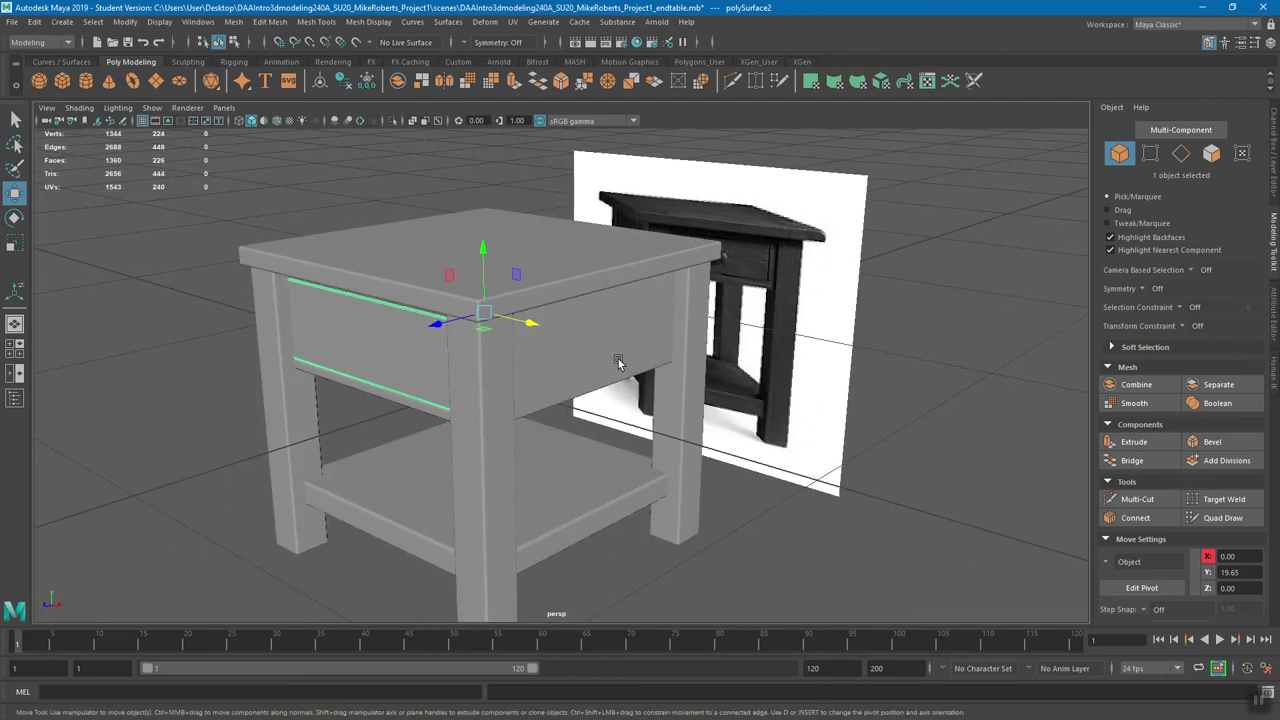
left_click_drag(618, 362, 803, 310, "alt")
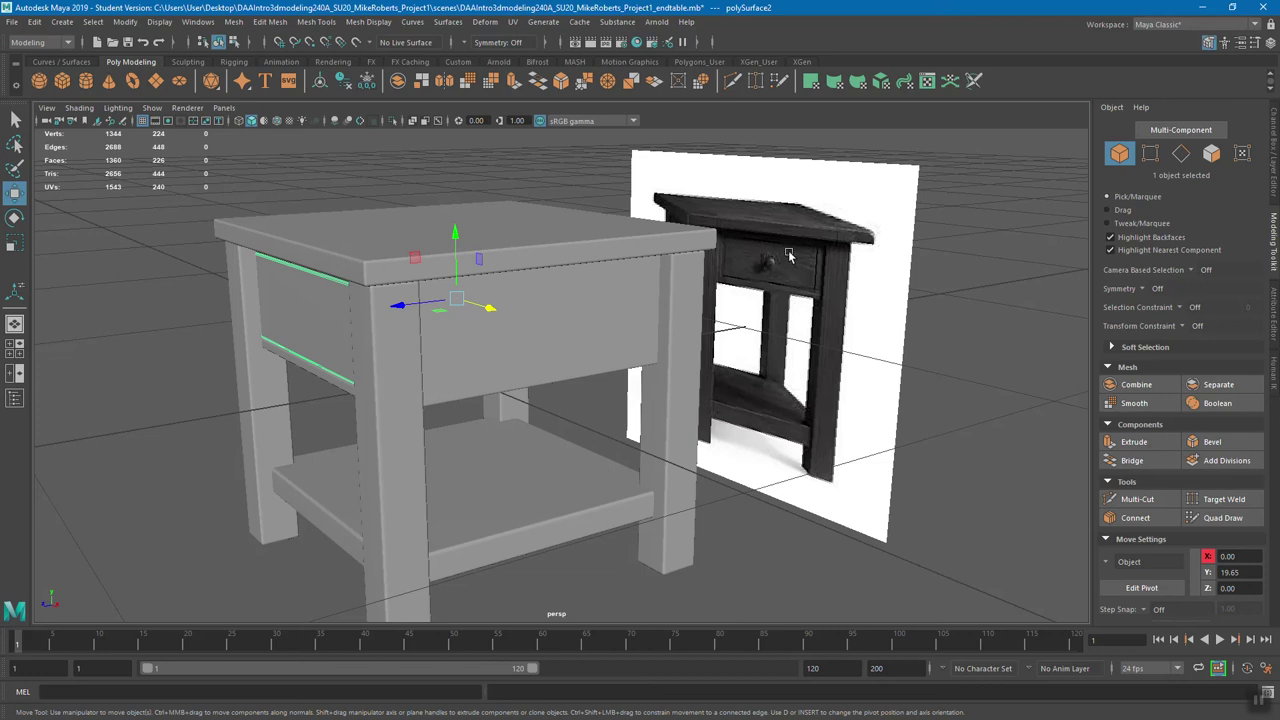
left_click(63, 22)
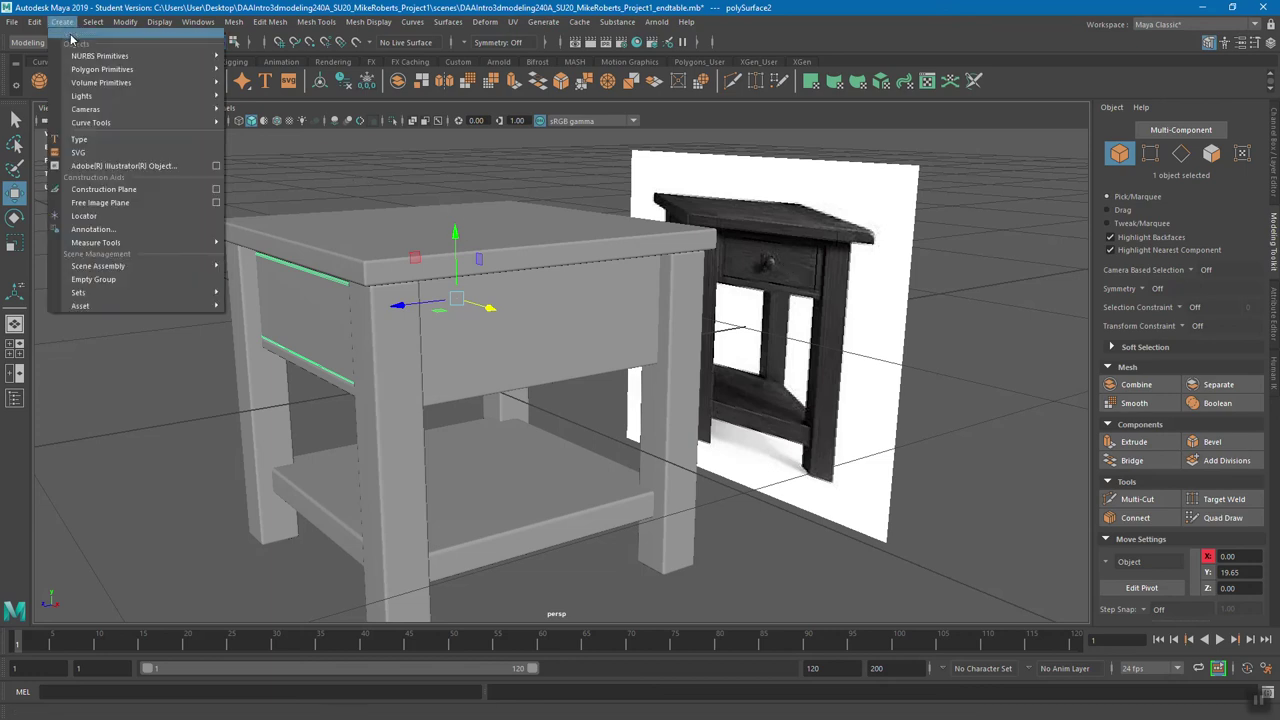
- Create a polygon sphere and scale it down to a small size
mouse_move(120, 69)
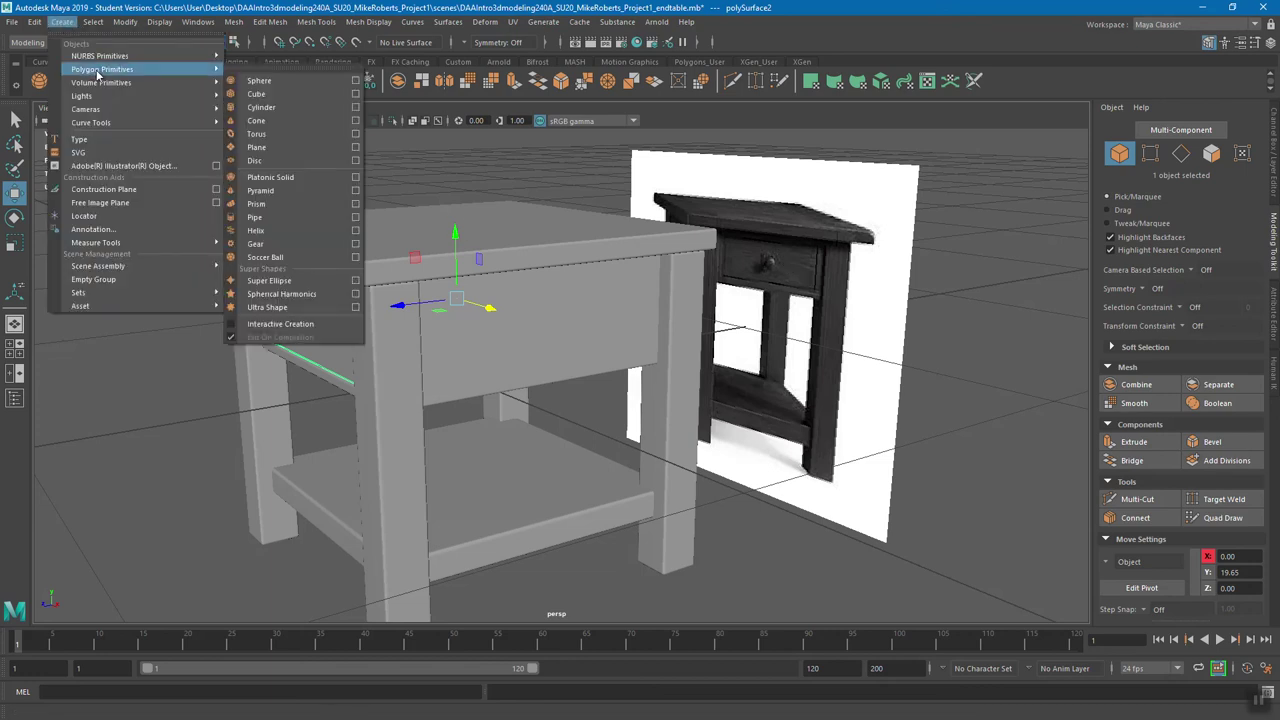
left_click(278, 85)
scroll(533, 350, "down", 2)
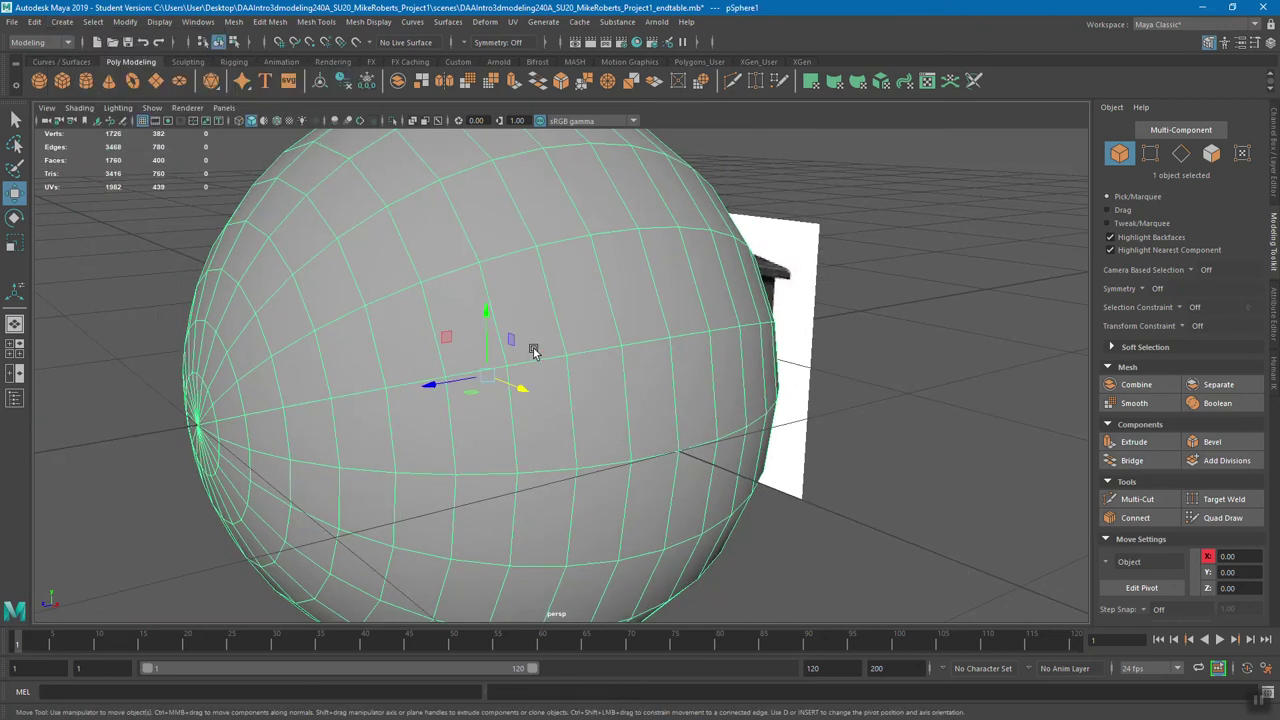
key("r")
left_click_drag(487, 383, 37, 400)
- Move the sphere forward out of the table and up to drawer height
key("w")
left_click_drag(443, 404, 335, 406)
left_click_drag(335, 406, 450, 430, "alt")
scroll(450, 430, "up", 3)
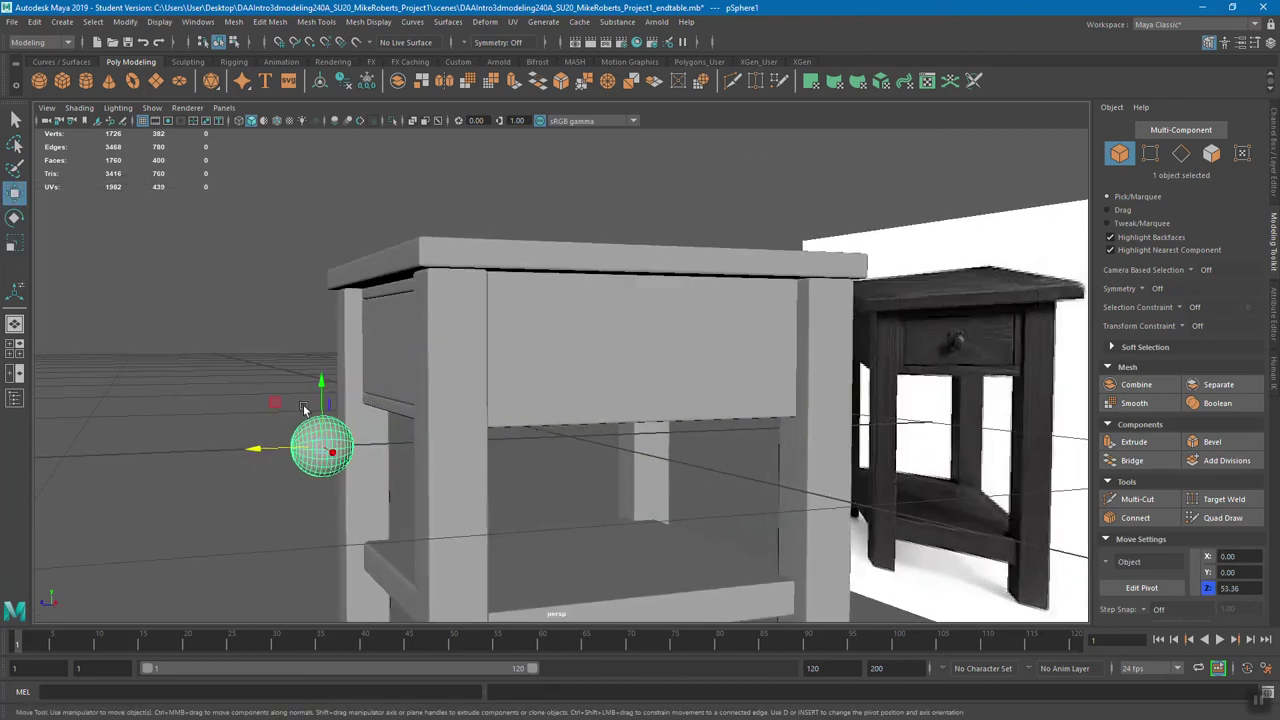
left_click_drag(320, 378, 322, 305)
key("r")
left_click_drag(390, 386, 309, 405, "alt")
- Shrink the trial sphere further, check it at the drawer front, then delete it
right_click_drag(309, 405, 524, 425, "alt")
left_click_drag(524, 425, 580, 409, "alt")
right_click_drag(580, 409, 601, 393, "alt")
left_click_drag(601, 390, 593, 406, "alt")
key("Delete")
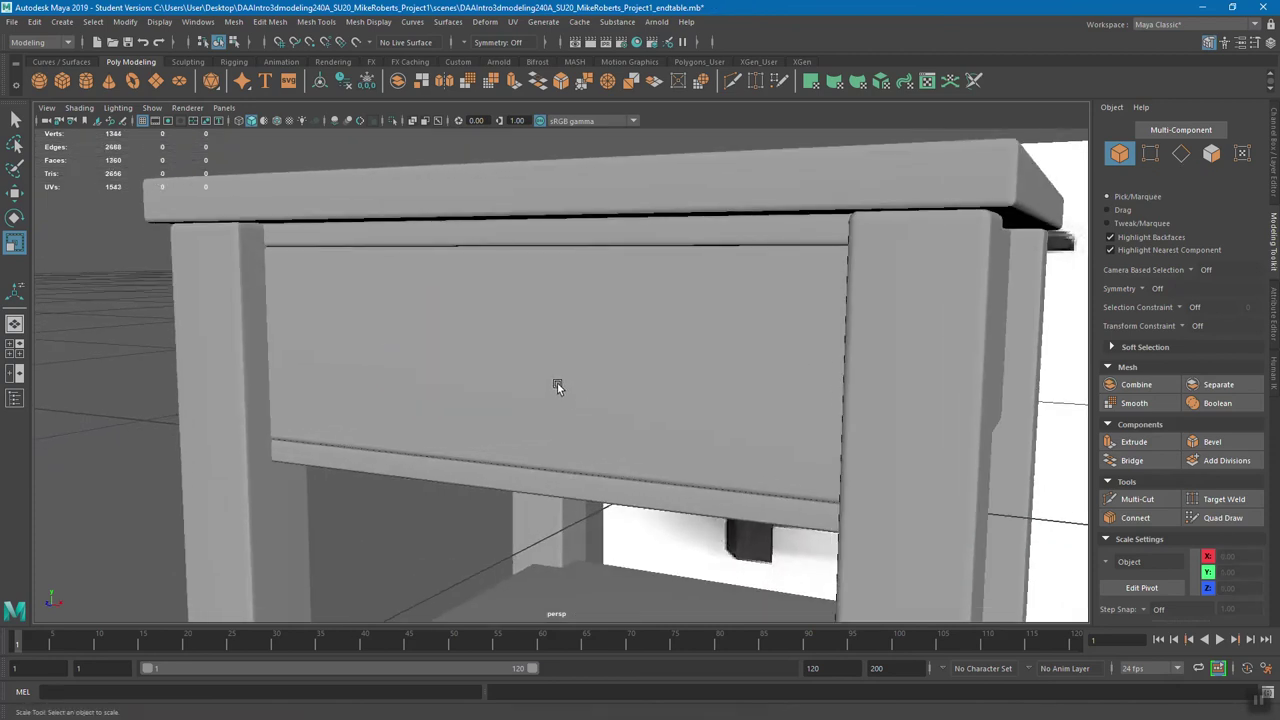
- Create a new polygon sphere with 12 axis and 12 height divisions and frame it
left_click(62, 21)
mouse_move(100, 69)
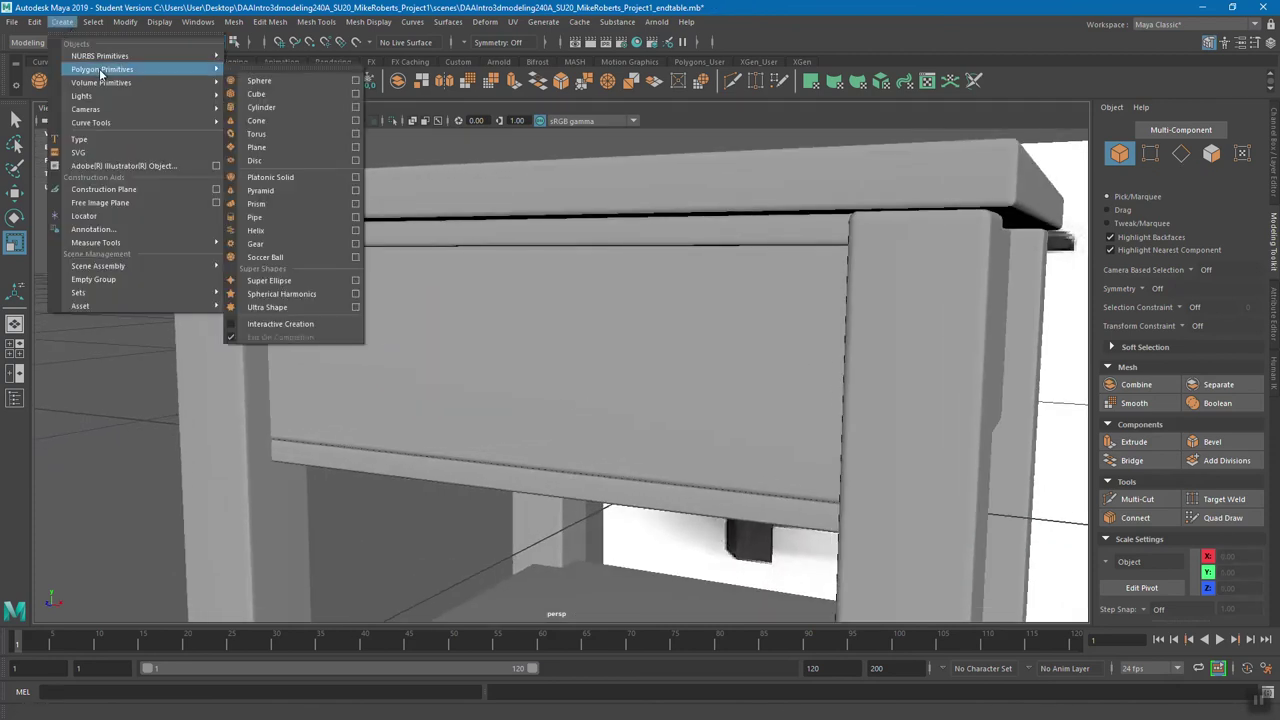
left_click(354, 82)
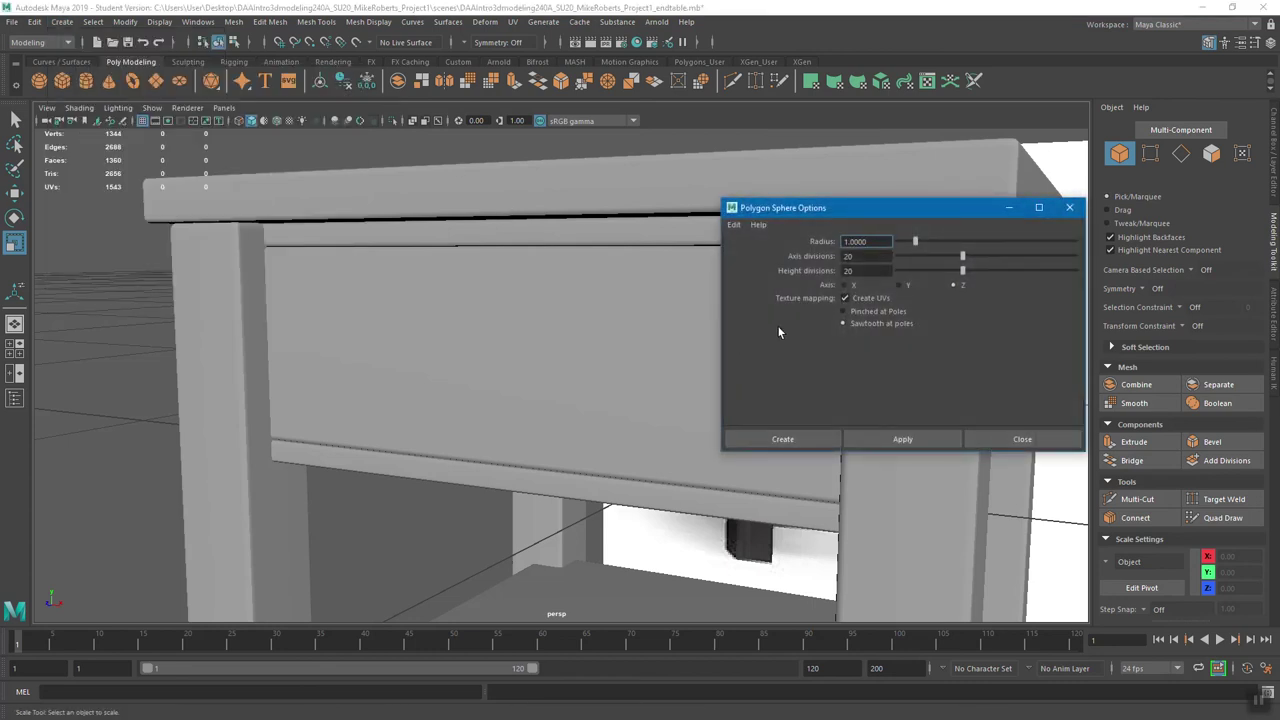
left_click(872, 260)
key("Tab")
key("Tab")
left_click(819, 437)
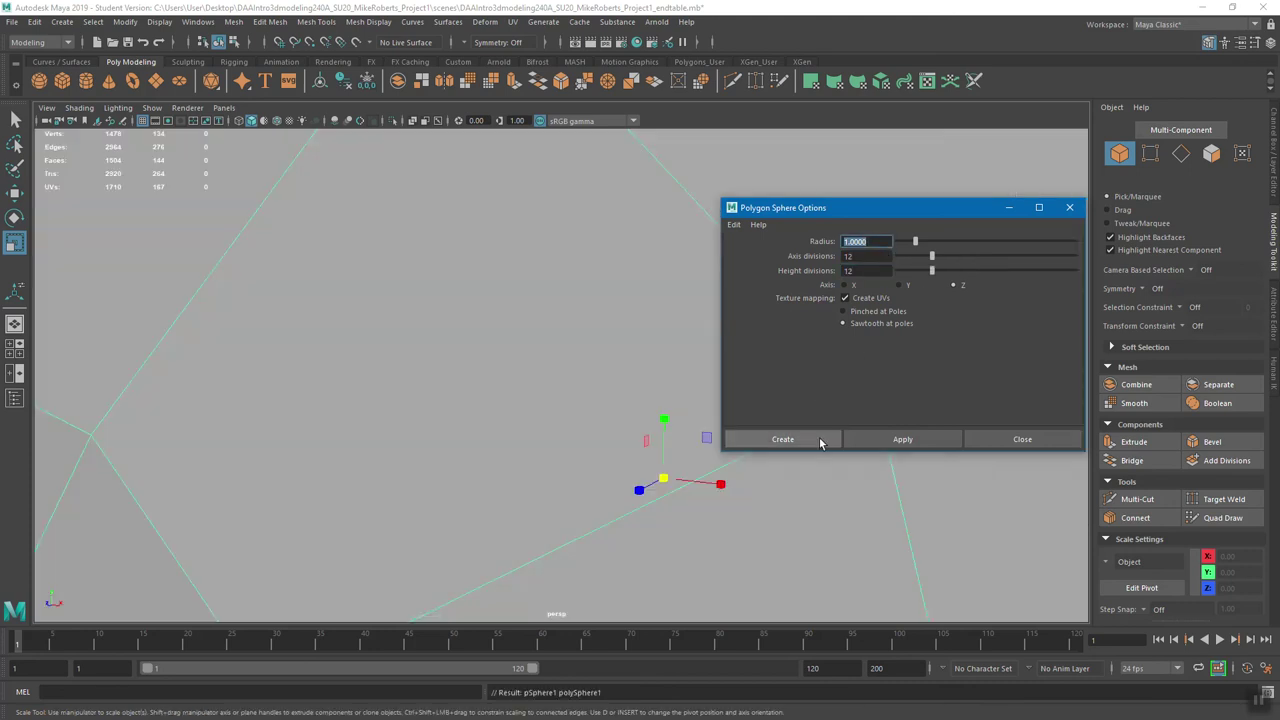
key("f")
left_click_drag(671, 428, 297, 417, "alt")
- Scale pSphere1 down to knob size and lift it to the drawer front
right_click_drag(218, 426, 636, 404, "alt")
key("w")
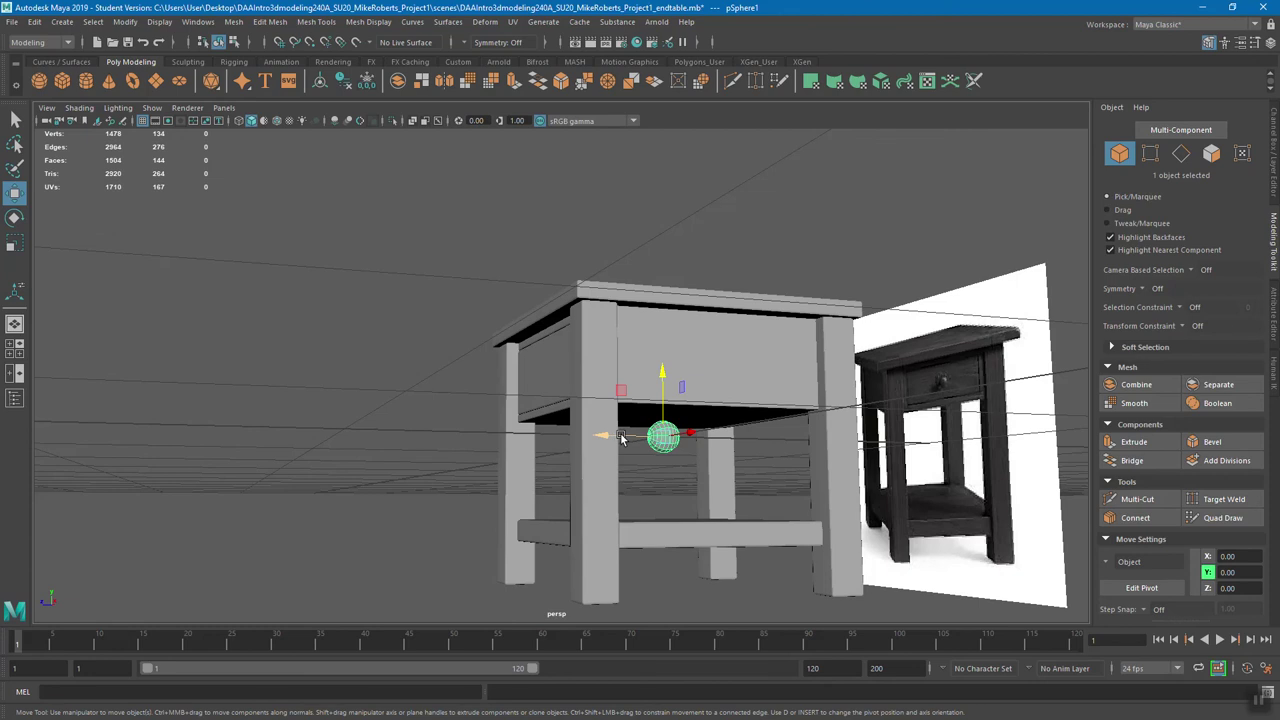
key("r")
left_click_drag(636, 462, 426, 444, "alt")
key("w")
left_click_drag(451, 385, 491, 390)
scroll(491, 390, "up", 5)
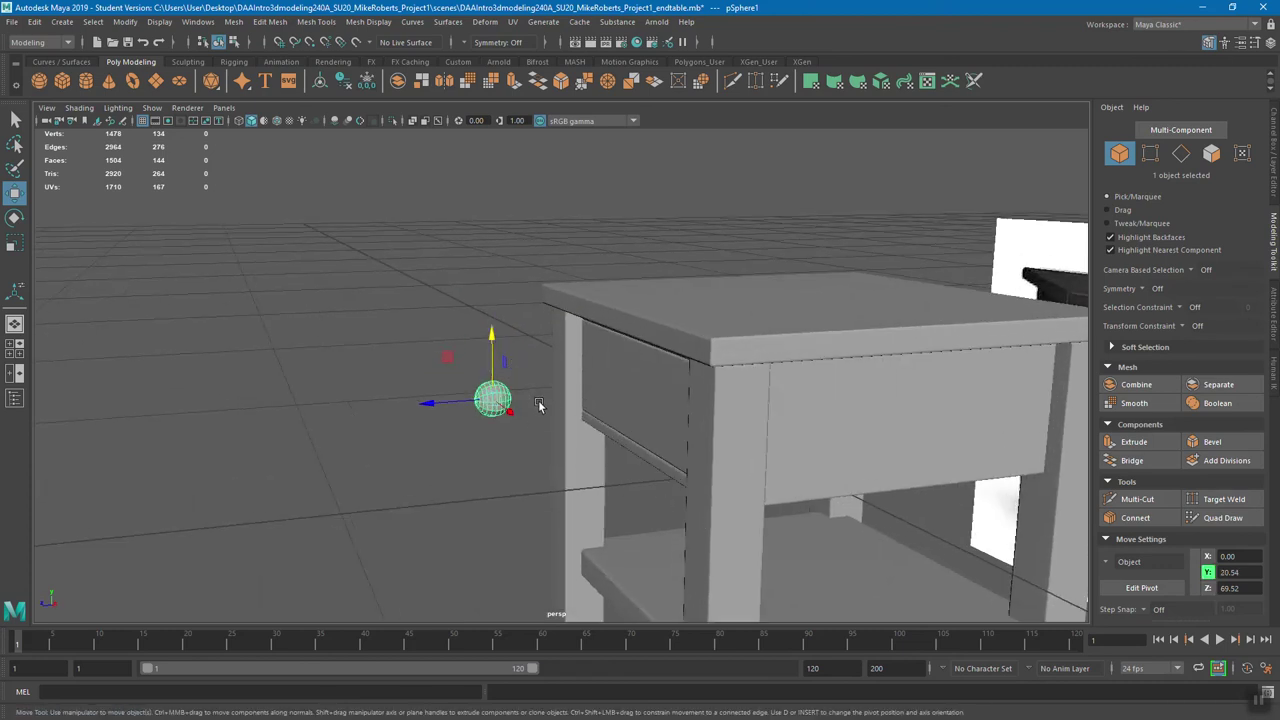
- Flatten the knob along one axis to a scale of 0.04 × 0.04 × 0.03
key("f")
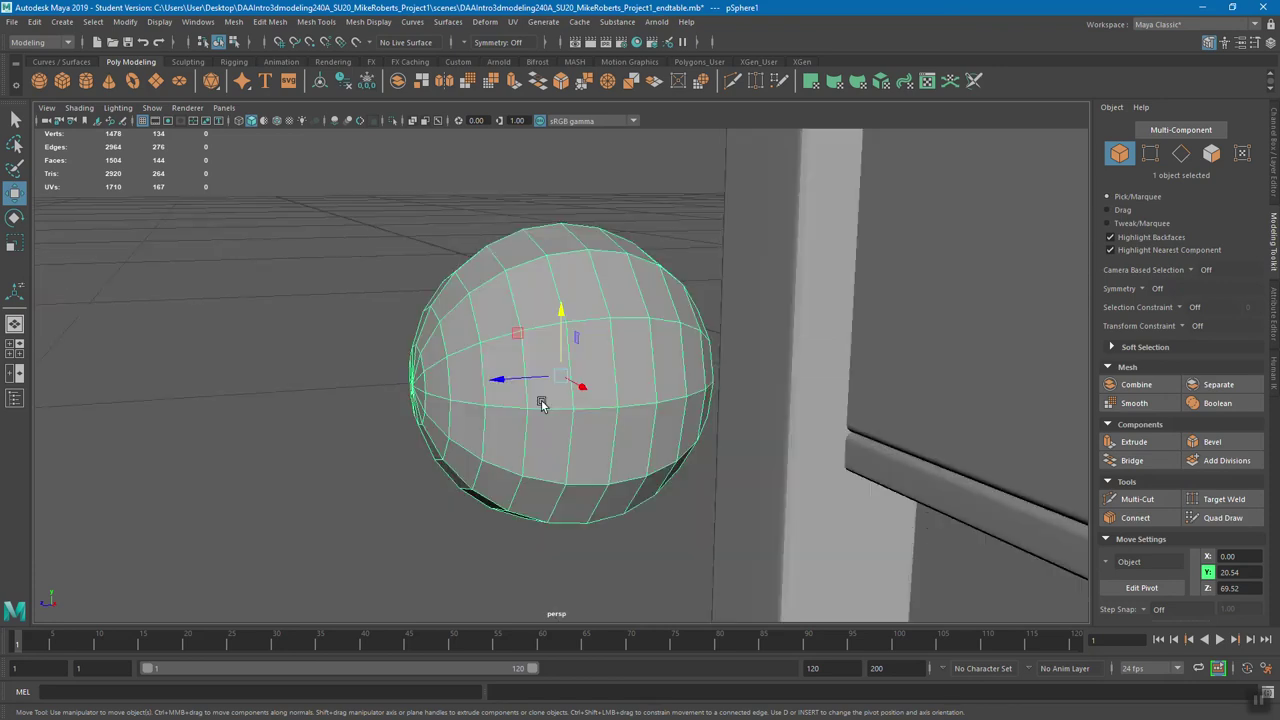
left_click_drag(543, 420, 570, 430, "alt")
left_click_drag(648, 308, 649, 357, "alt")
right_click_drag(649, 357, 680, 371, "alt")
scroll(682, 372, "down", 2)
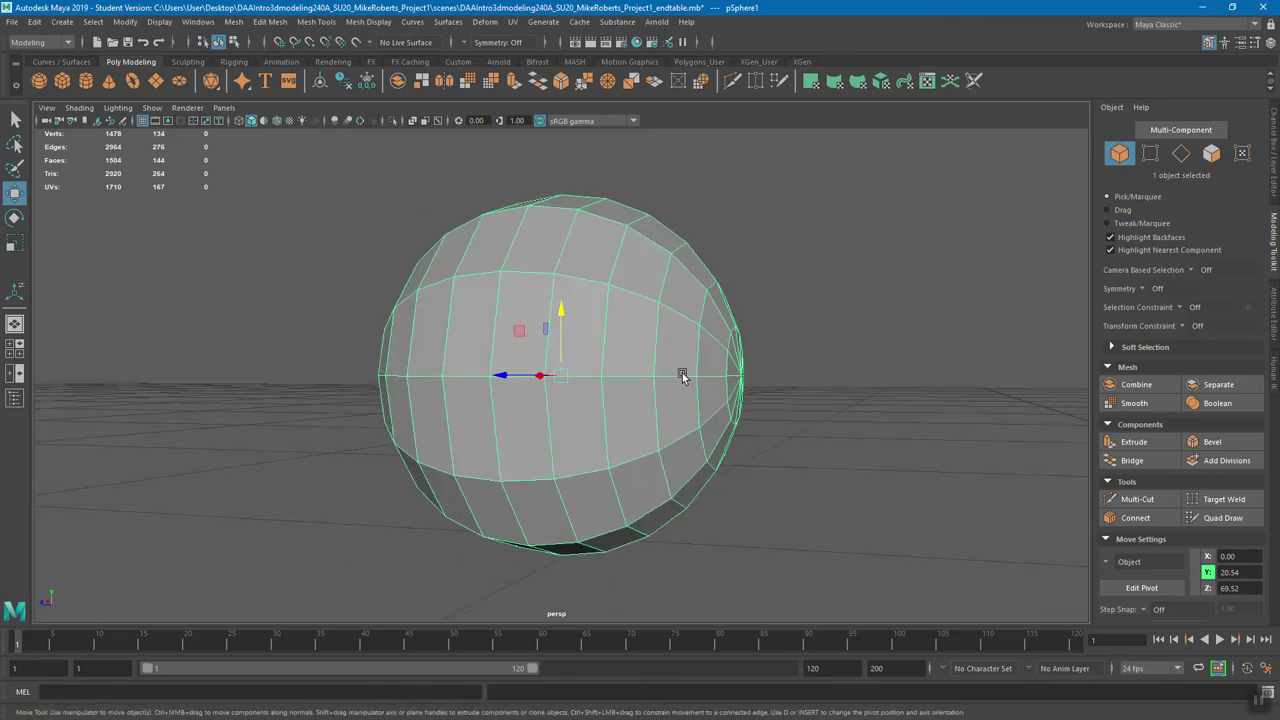
left_click_drag(737, 377, 639, 358, "alt")
key("r")
left_click_drag(204, 343, 222, 344)
left_click_drag(745, 372, 641, 348, "alt")
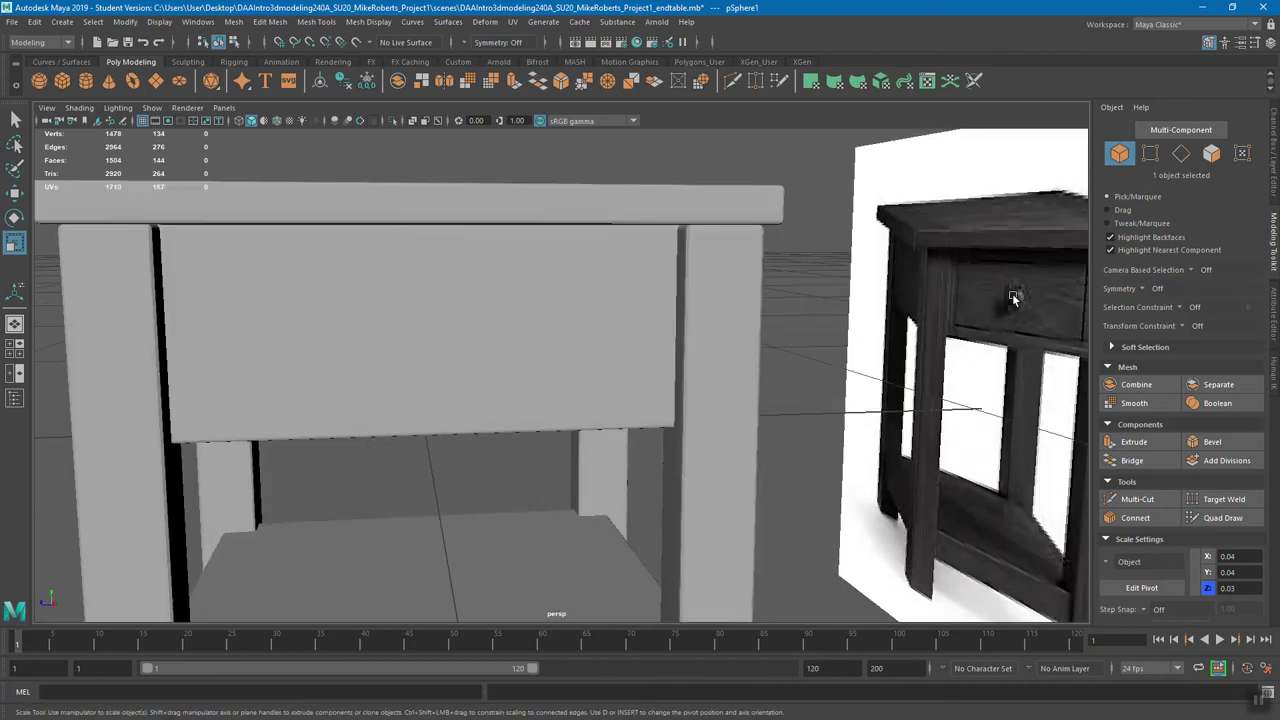
left_click_drag(978, 293, 480, 335, "alt")
key("f")
left_click_drag(629, 358, 569, 305, "alt")
- Select the 48 faces on one side of the knob sphere and delete them
right_click(566, 290)
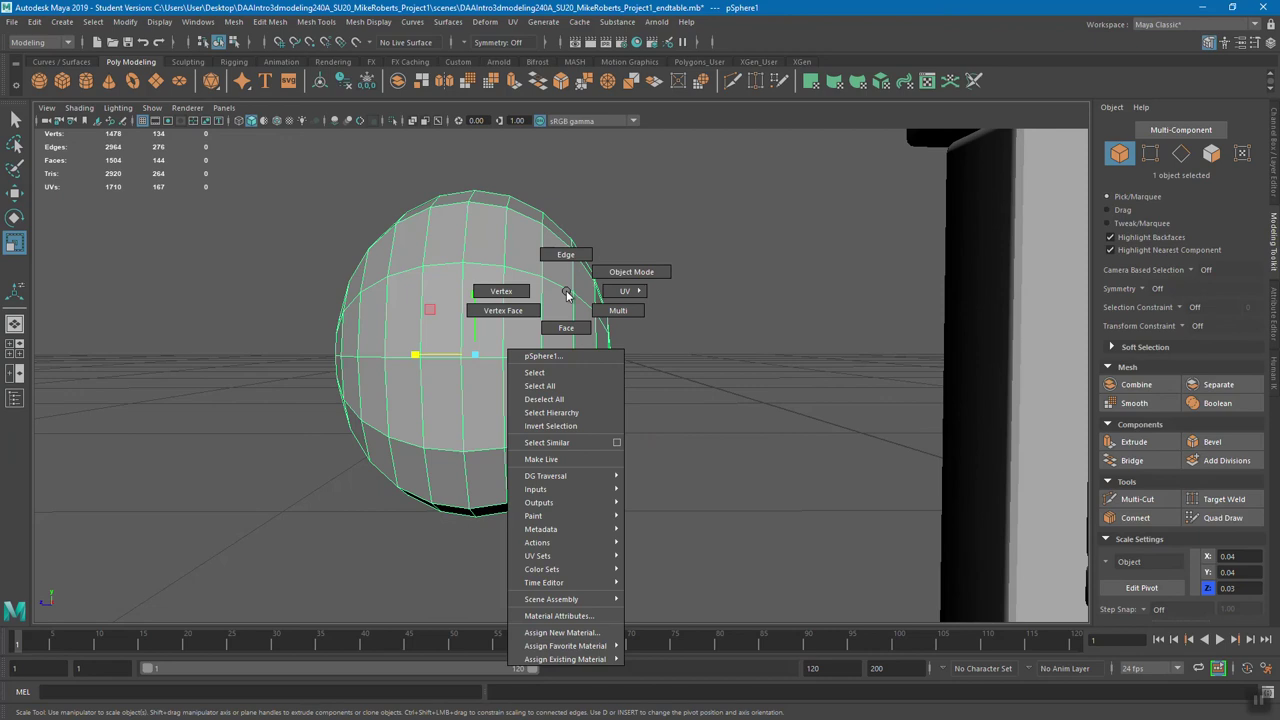
left_click(565, 325)
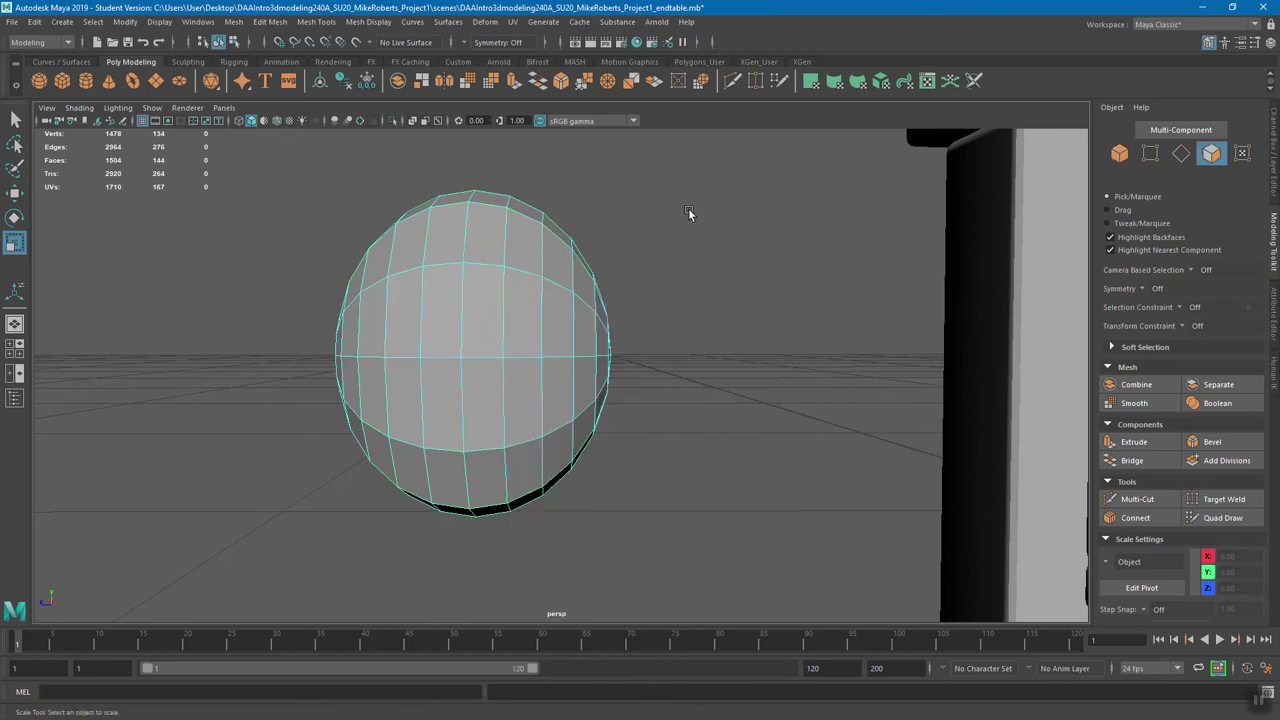
left_click_drag(718, 191, 556, 521)
mouse_move(657, 320)
left_mouse_down("alt")
mouse_move(684, 531)
mouse_move(634, 277)
mouse_move(537, 257)
mouse_move(406, 332)
mouse_move(569, 352)
mouse_move(665, 336)
left_mouse_up("alt")
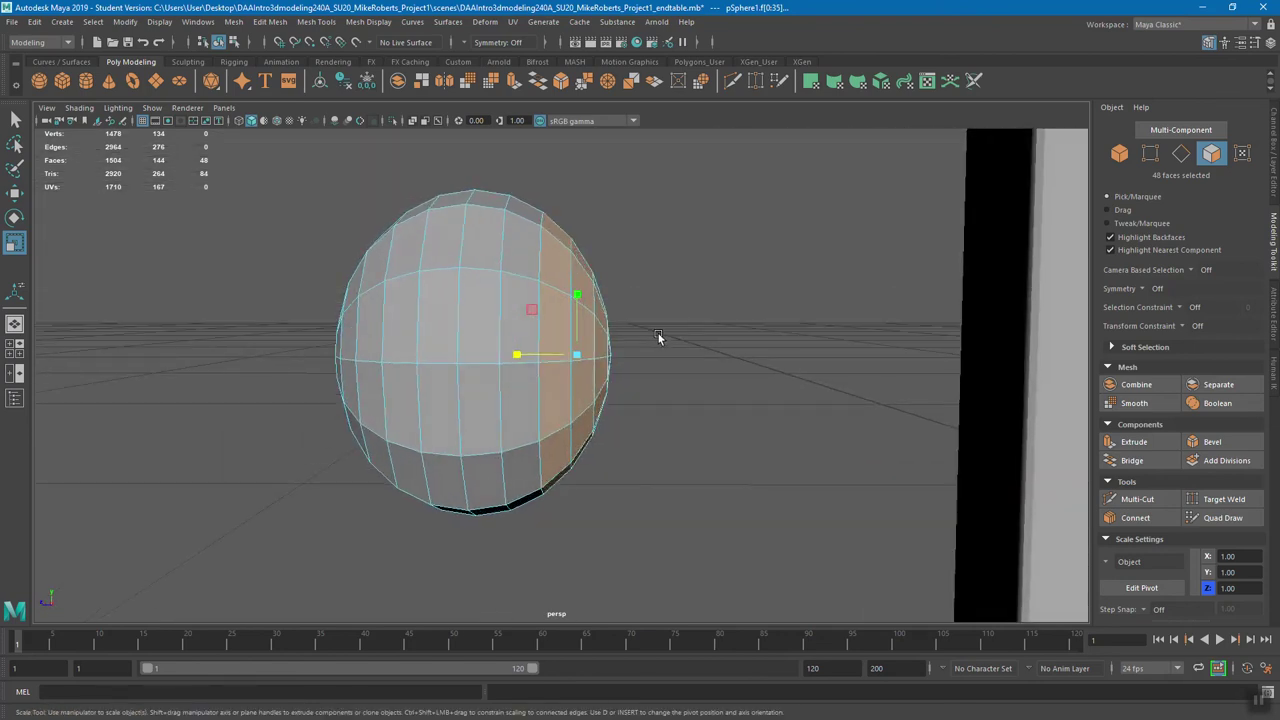
key("Delete")
left_click_drag(660, 328, 637, 328, "alt")
- Switch to Edge mode, pick an edge on the sphere's open rim, and open the Mesh menu
right_click(484, 252)
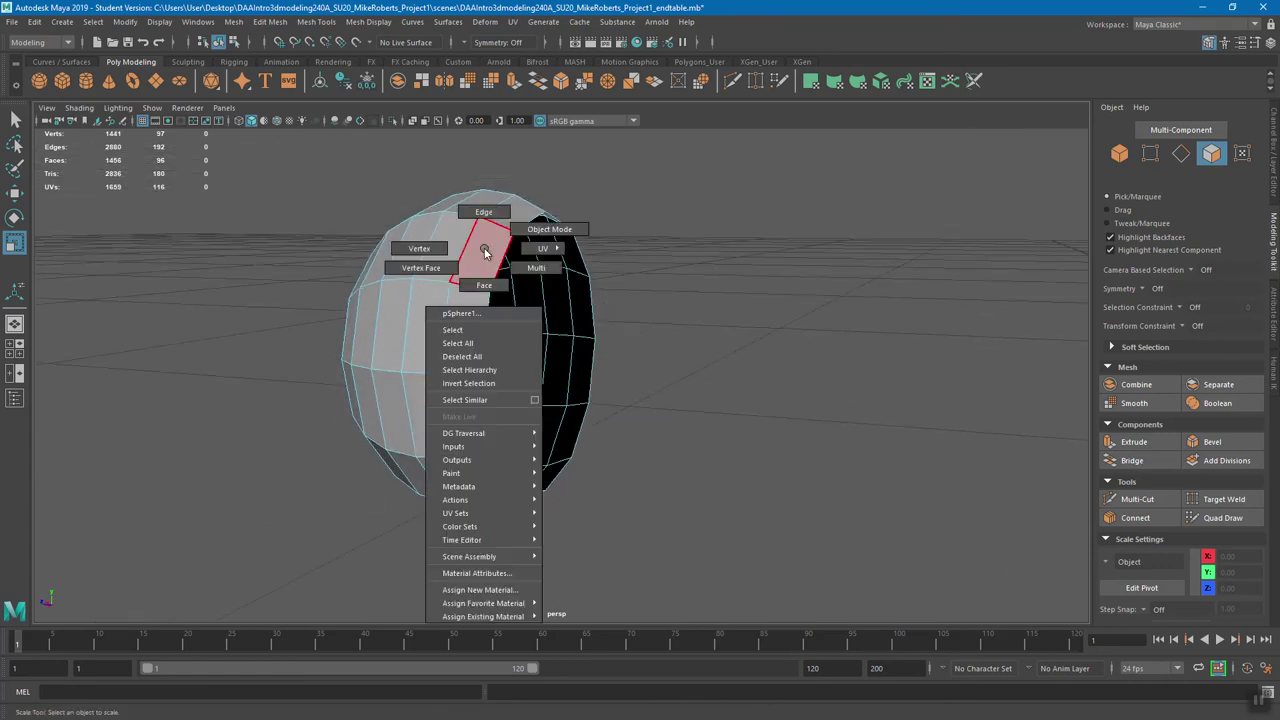
right_click_drag(487, 253, 474, 211)
left_click(502, 257)
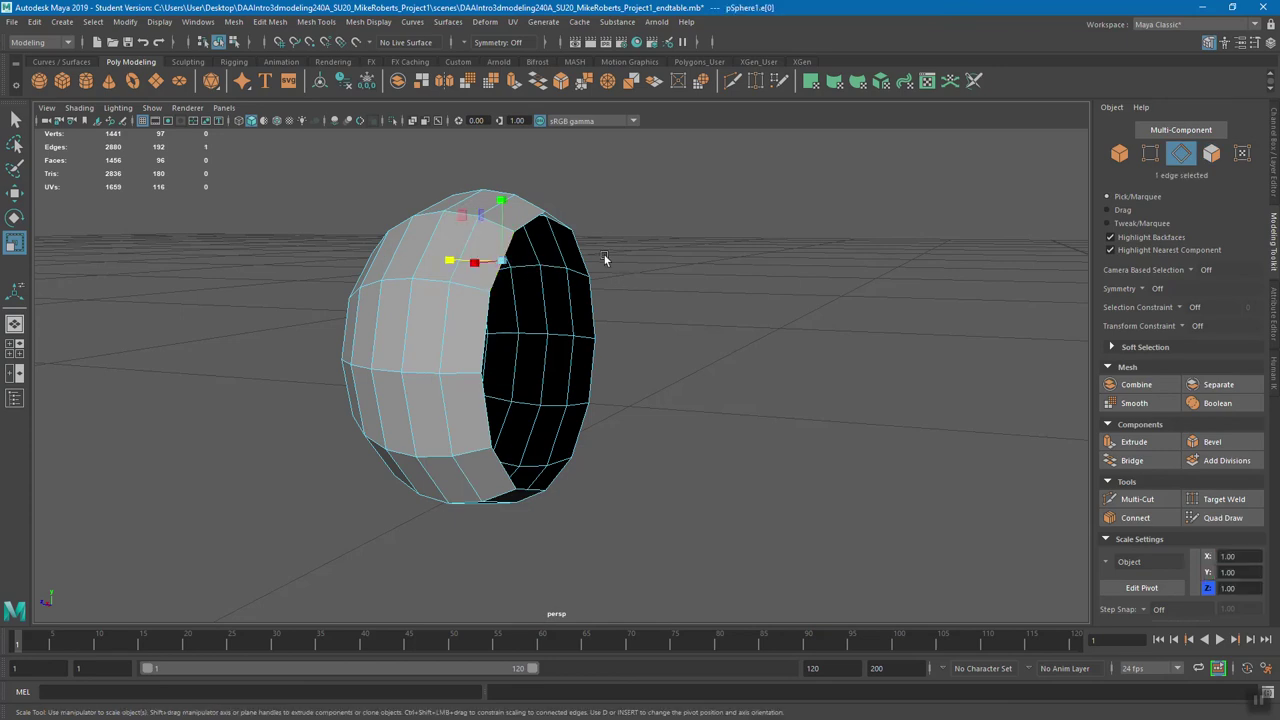
left_click(233, 21)
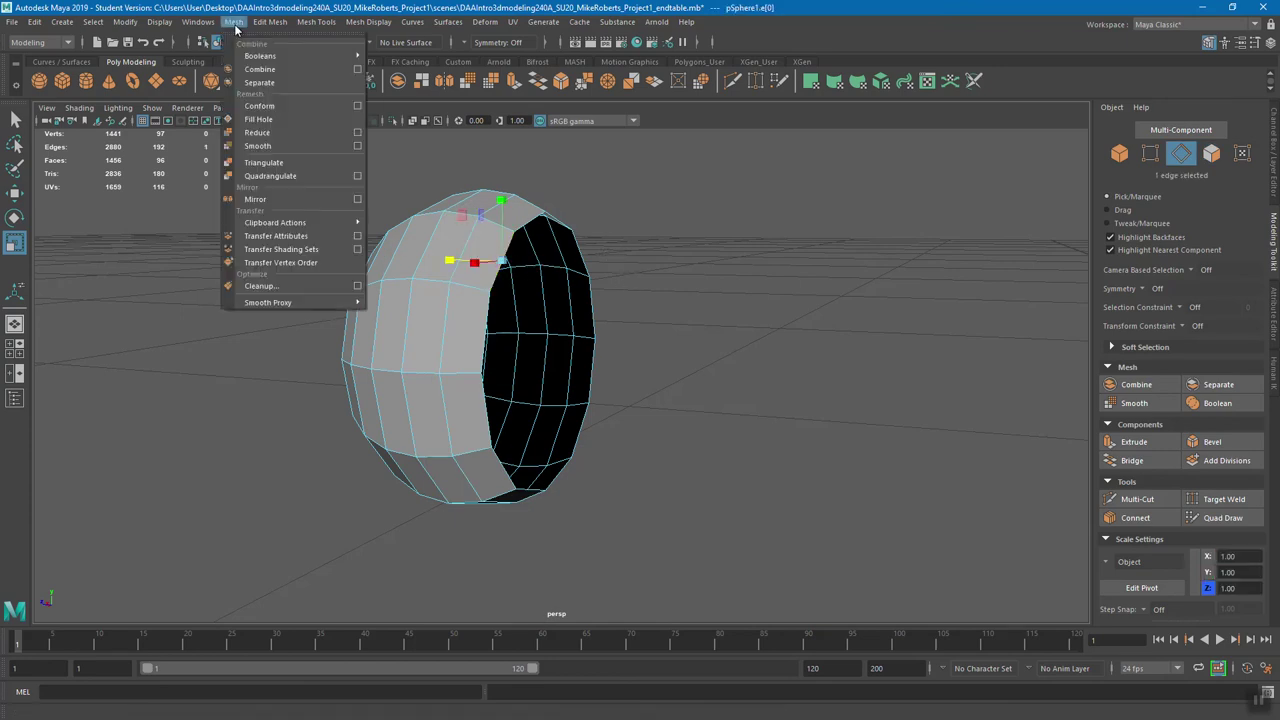
- Fill the hole at the sphere's open end and select the new flat end face
left_click(258, 119)
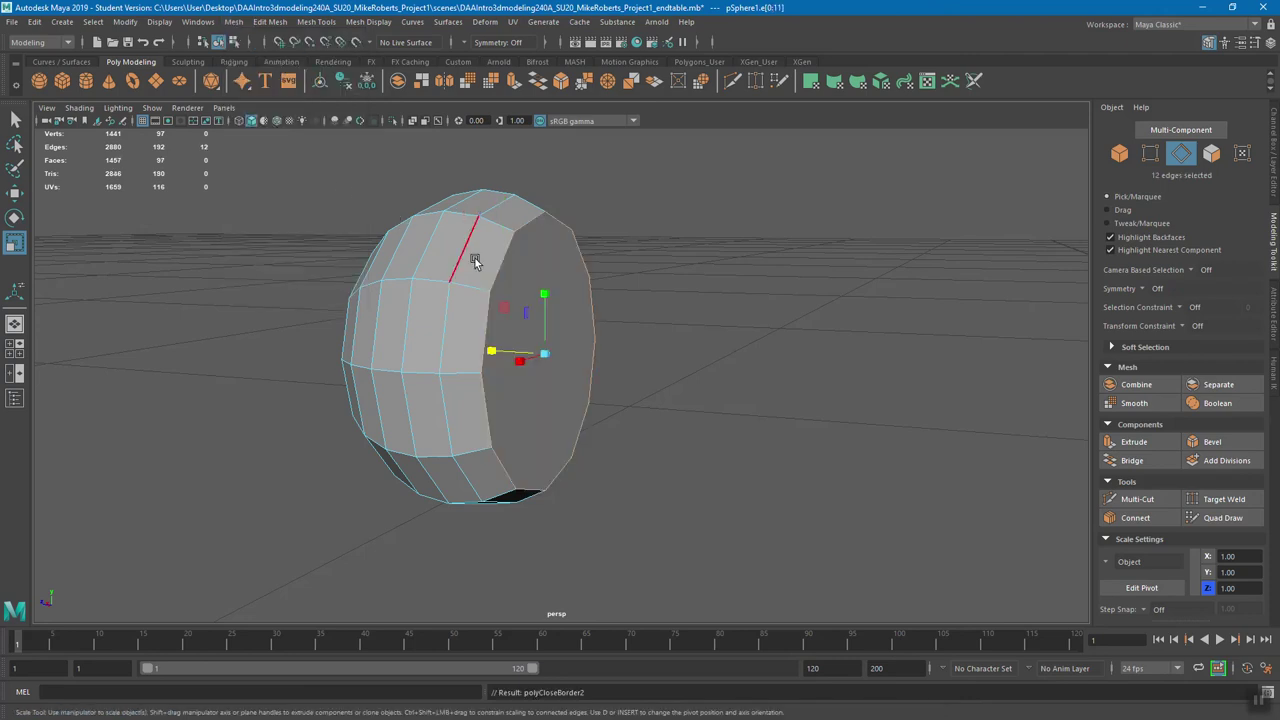
left_click(713, 315)
left_click_drag(713, 315, 684, 318, "alt")
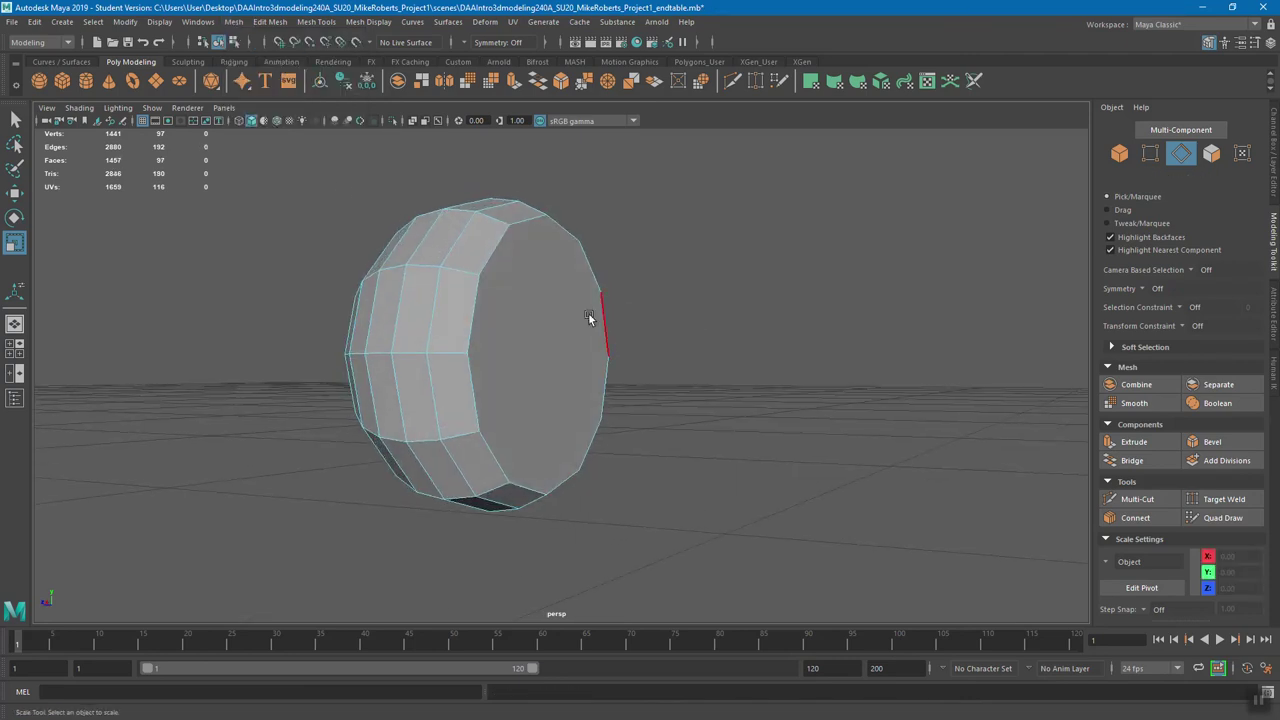
right_click(529, 247)
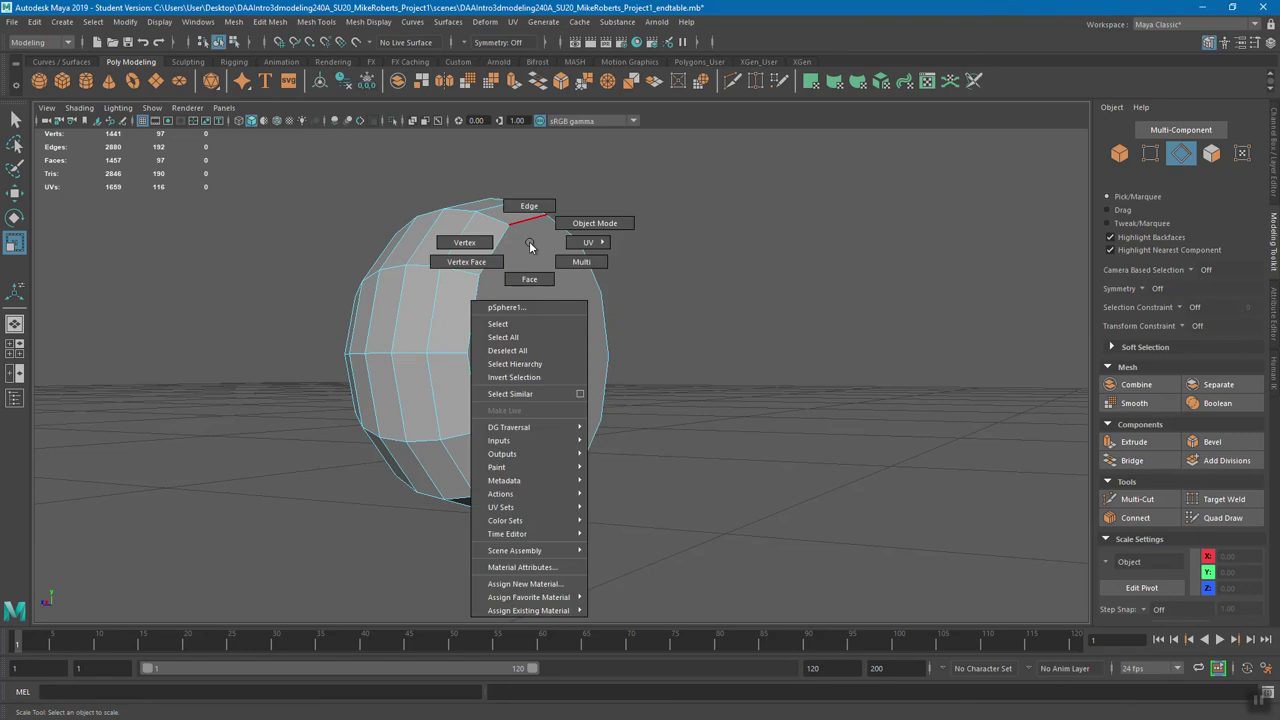
left_click(529, 279)
left_click(574, 372)
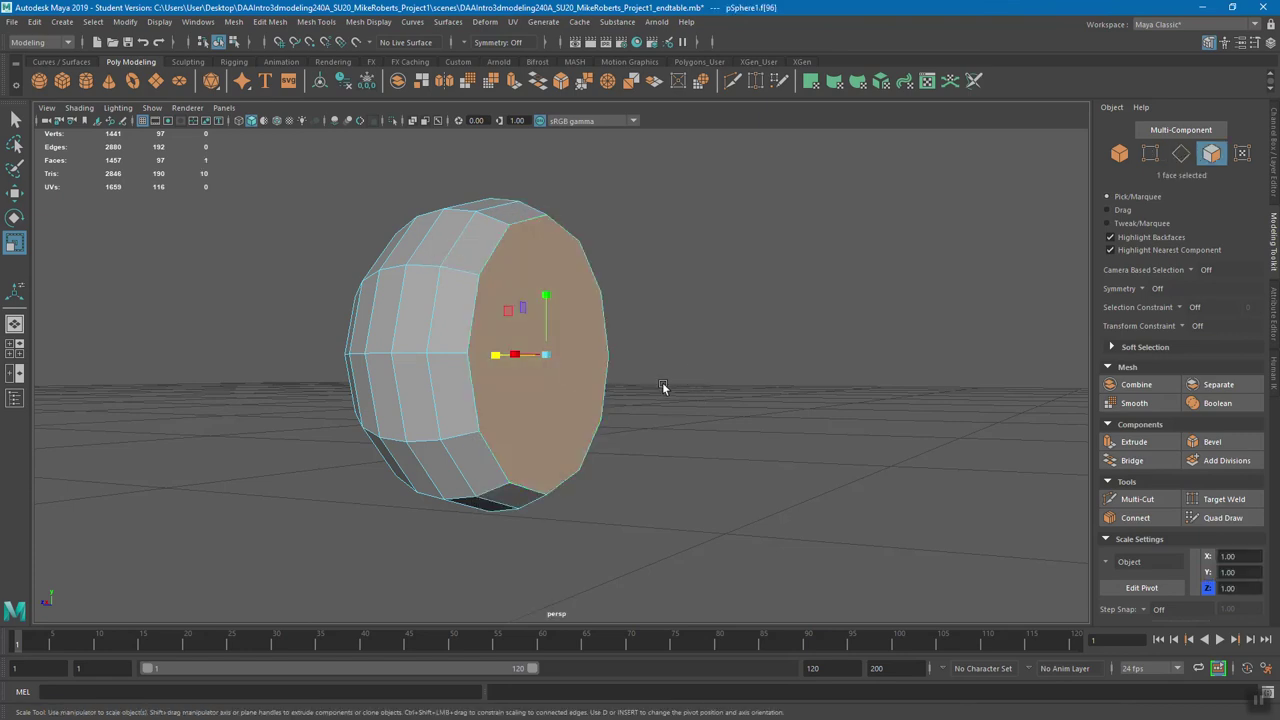
left_click_drag(676, 404, 673, 371, "alt")
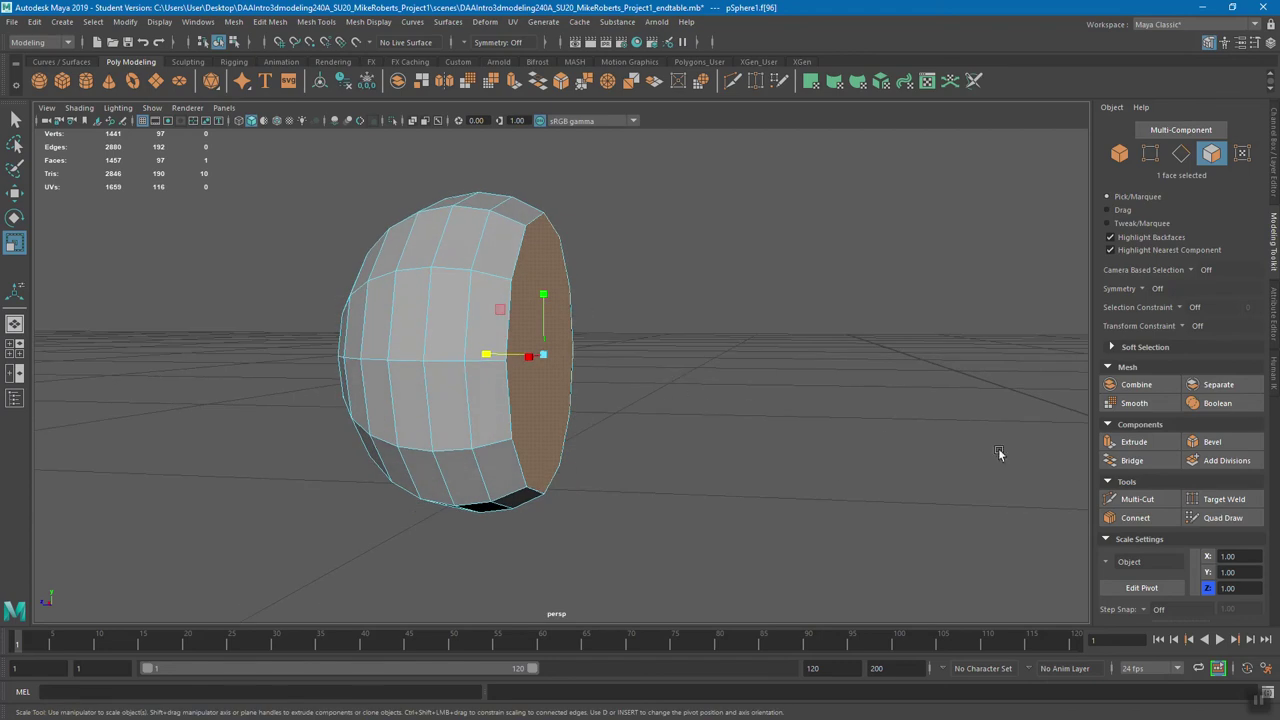
- Extrude the end face and scale the extruded face down evenly toward its centre
left_click(1131, 442)
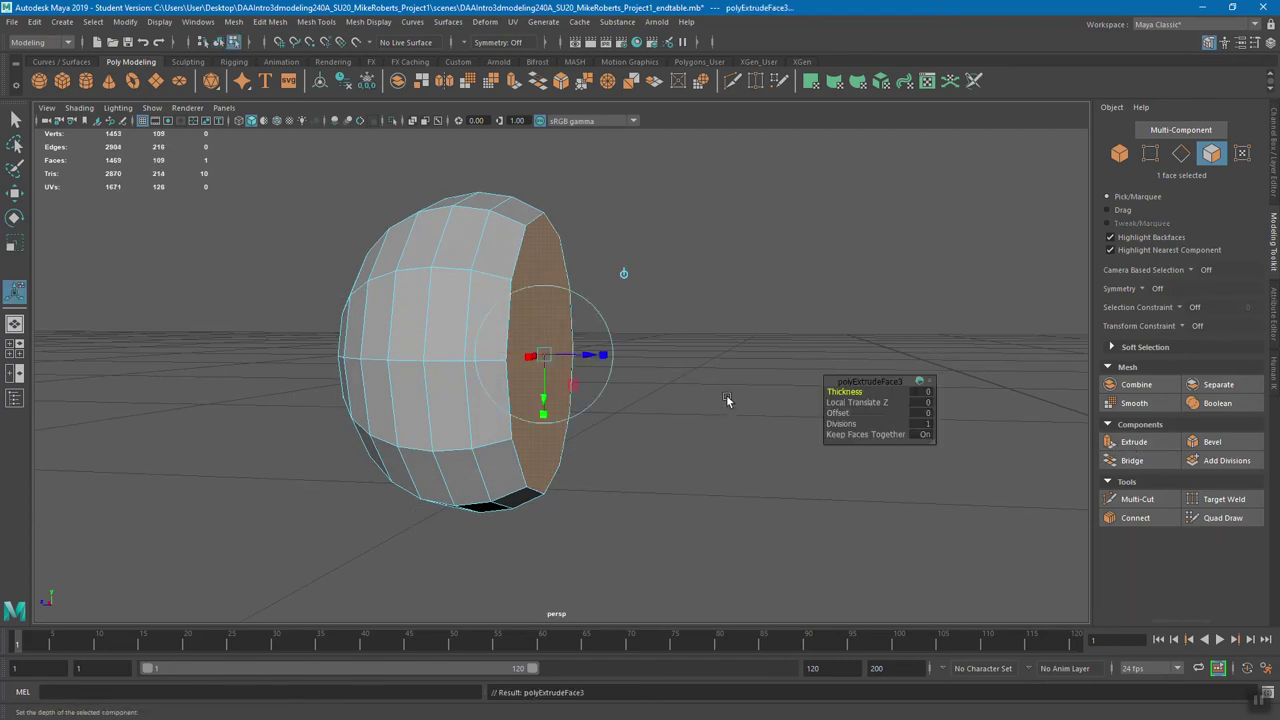
left_click_drag(720, 385, 706, 393, "alt")
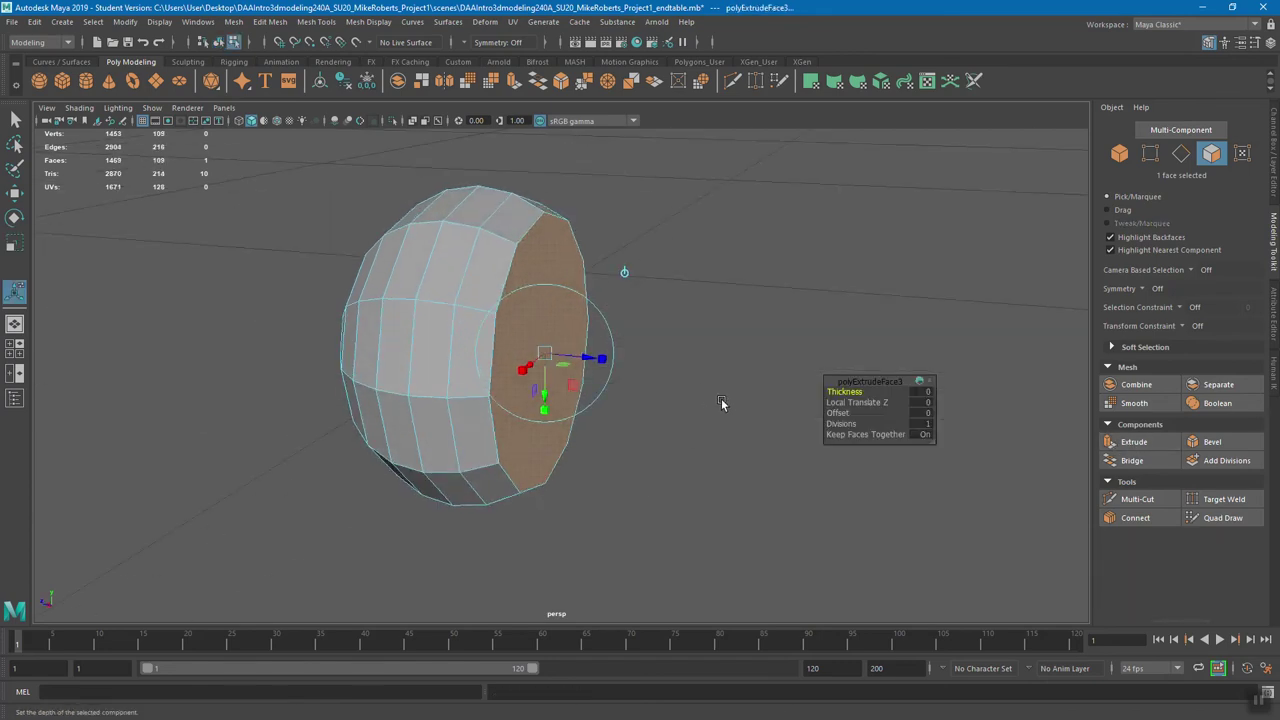
key("r")
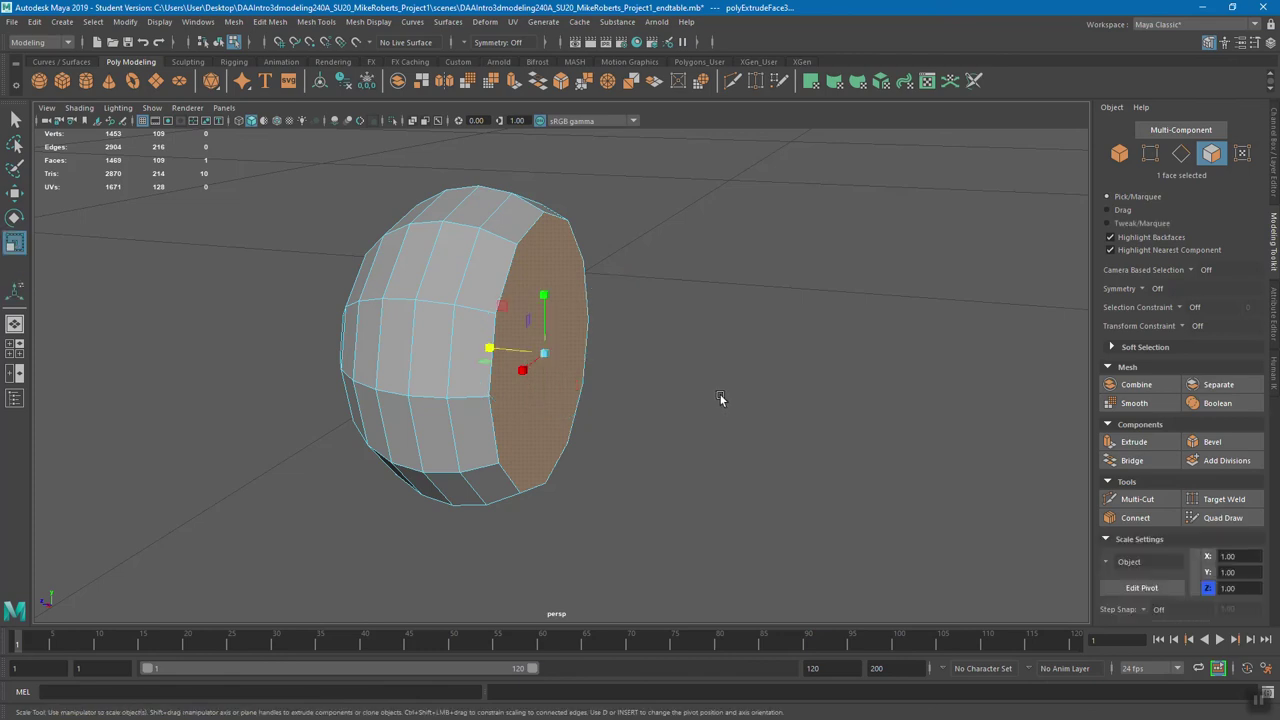
left_click_drag(719, 393, 650, 398, "alt")
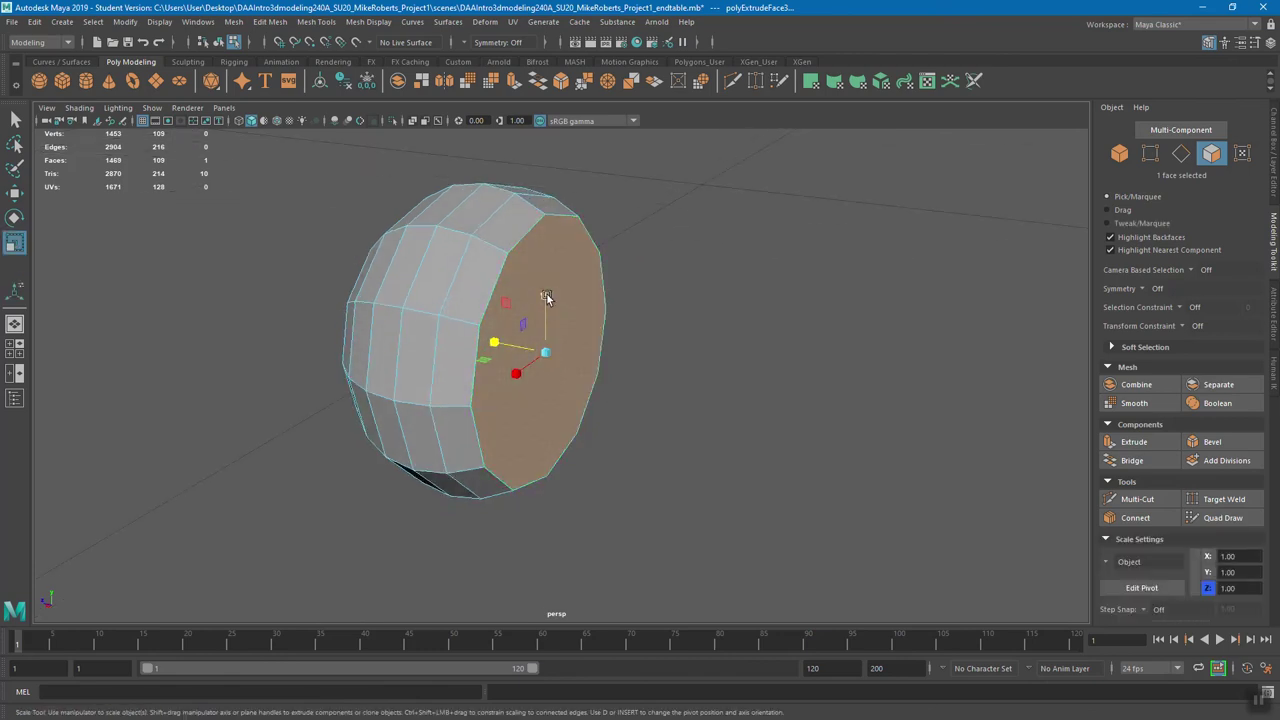
left_click_drag(525, 367, 449, 391)
key("ctrl+z")
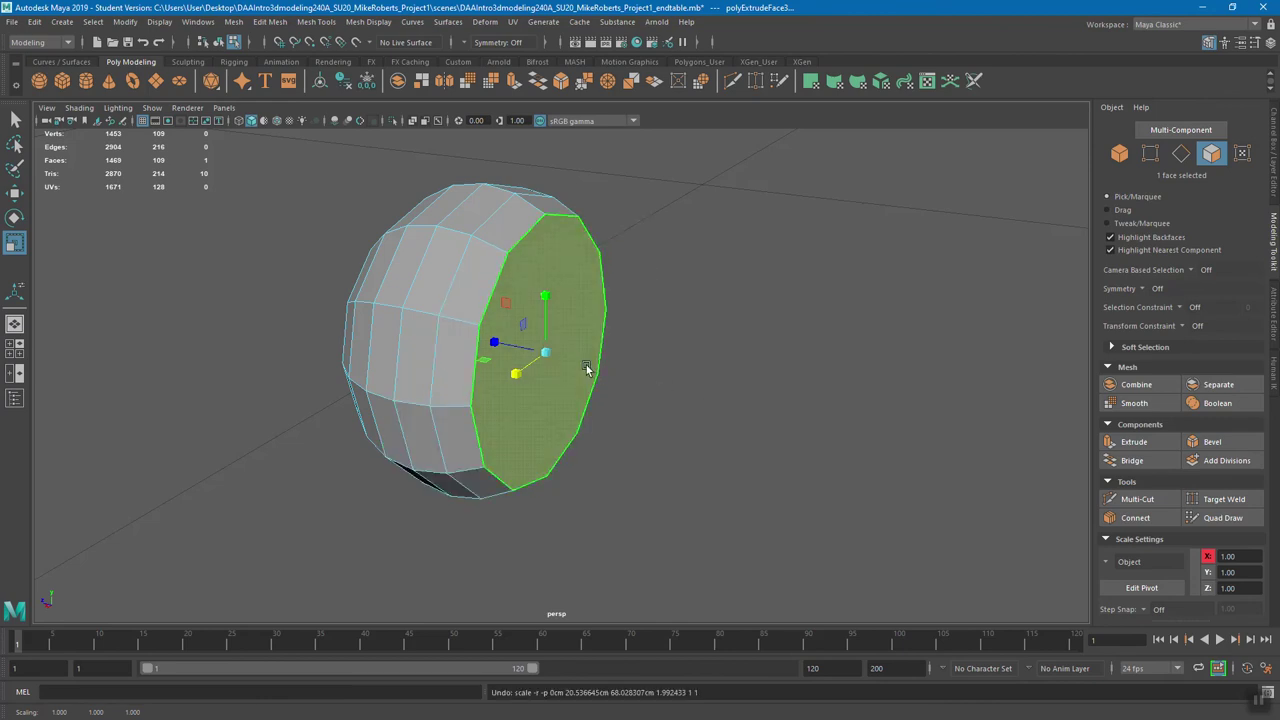
left_click_drag(548, 357, 476, 360)
- Extrude the shrunken face again and pull it outward into a short cylindrical stem
left_click_drag(608, 292, 614, 332, "alt")
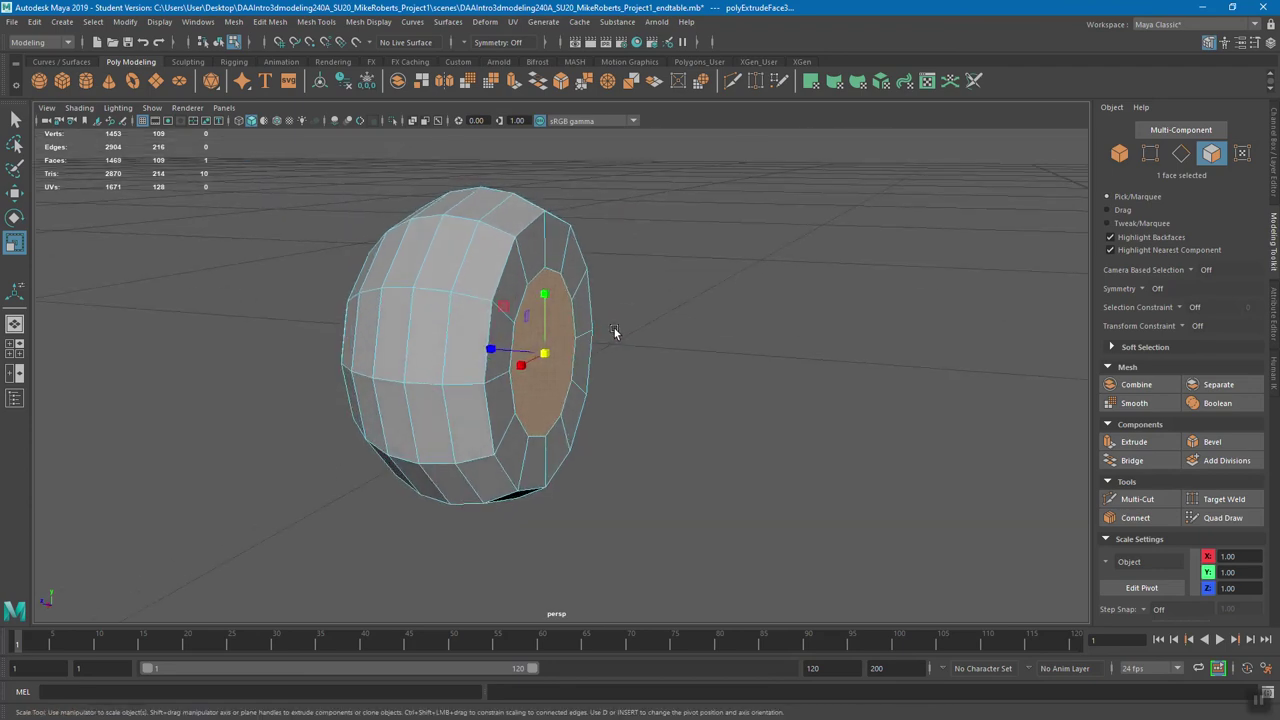
left_click(1118, 443)
key("w")
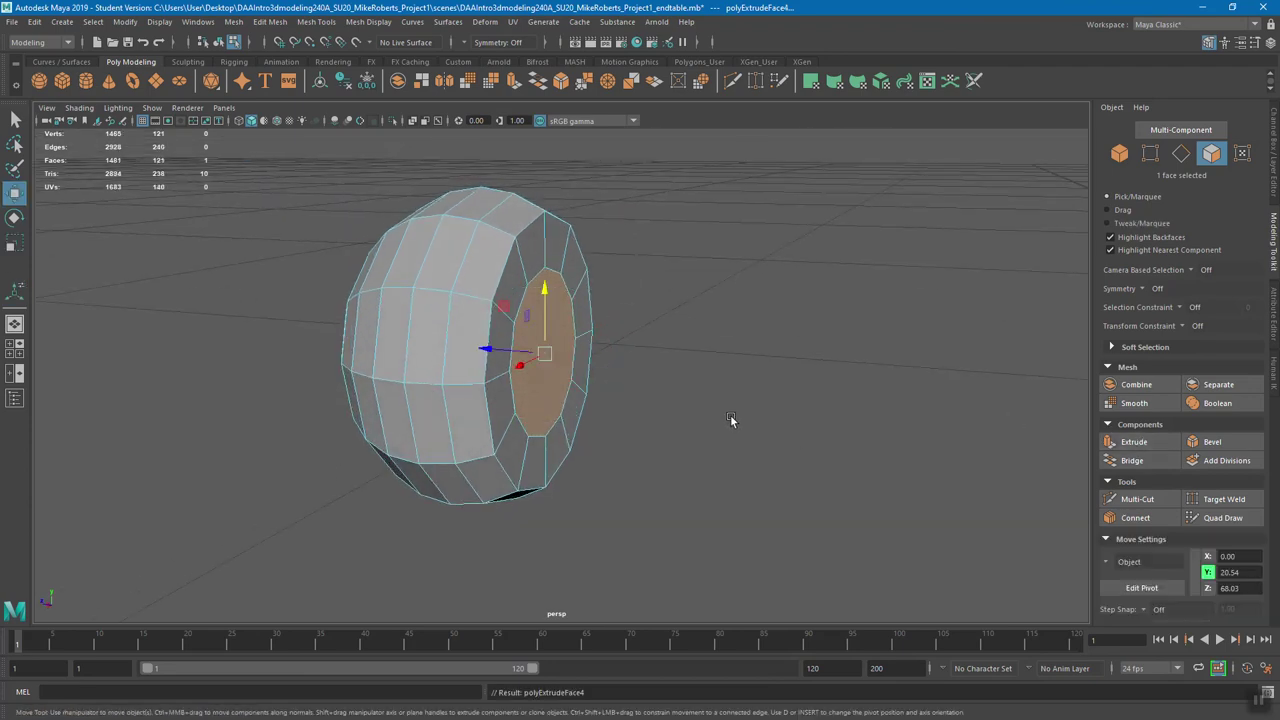
left_click_drag(491, 352, 634, 354)
- Move the knob over to the table and slide it onto the drawer front
left_click(600, 250)
left_click_drag(594, 283, 625, 325, "alt")
right_click_drag(625, 325, 667, 305)
scroll(633, 360, "down", 5)
left_click_drag(633, 360, 542, 305, "alt")
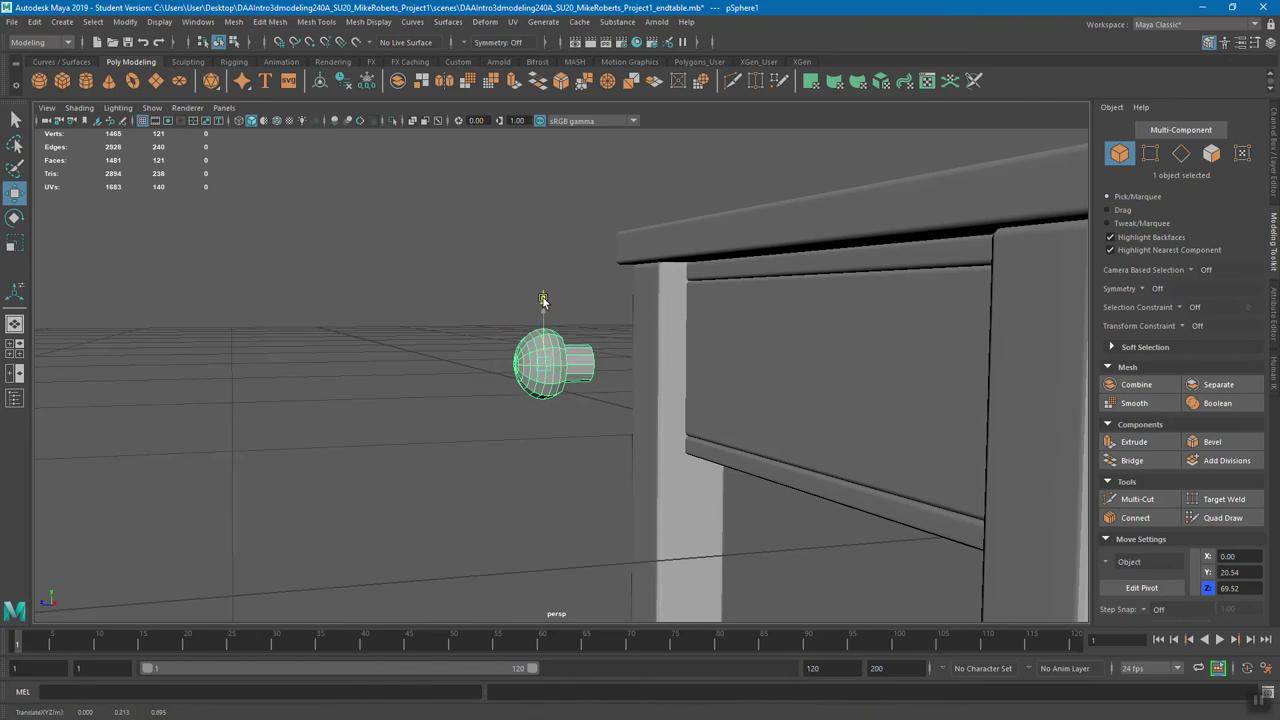
left_click_drag(484, 359, 726, 366)
left_click_drag(784, 287, 783, 298)
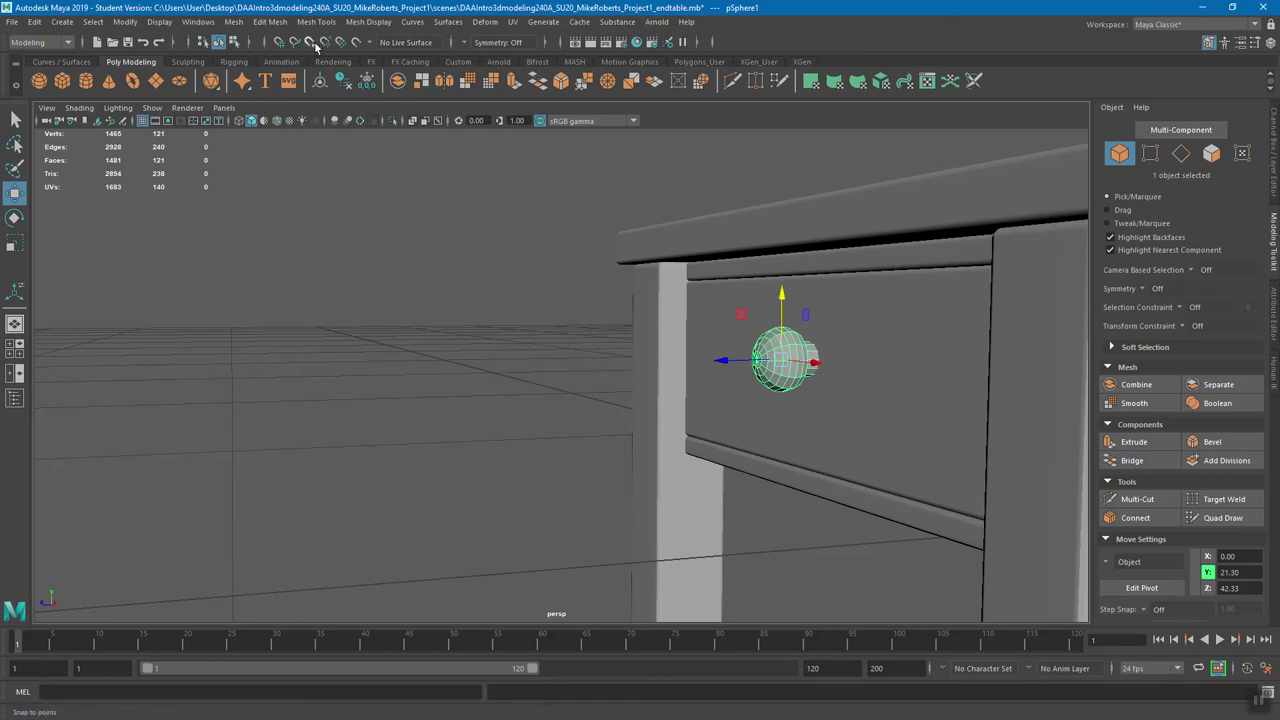
- Check from front and side views that the knob stem sits against the drawer front at Y 20.22
left_click(125, 21)
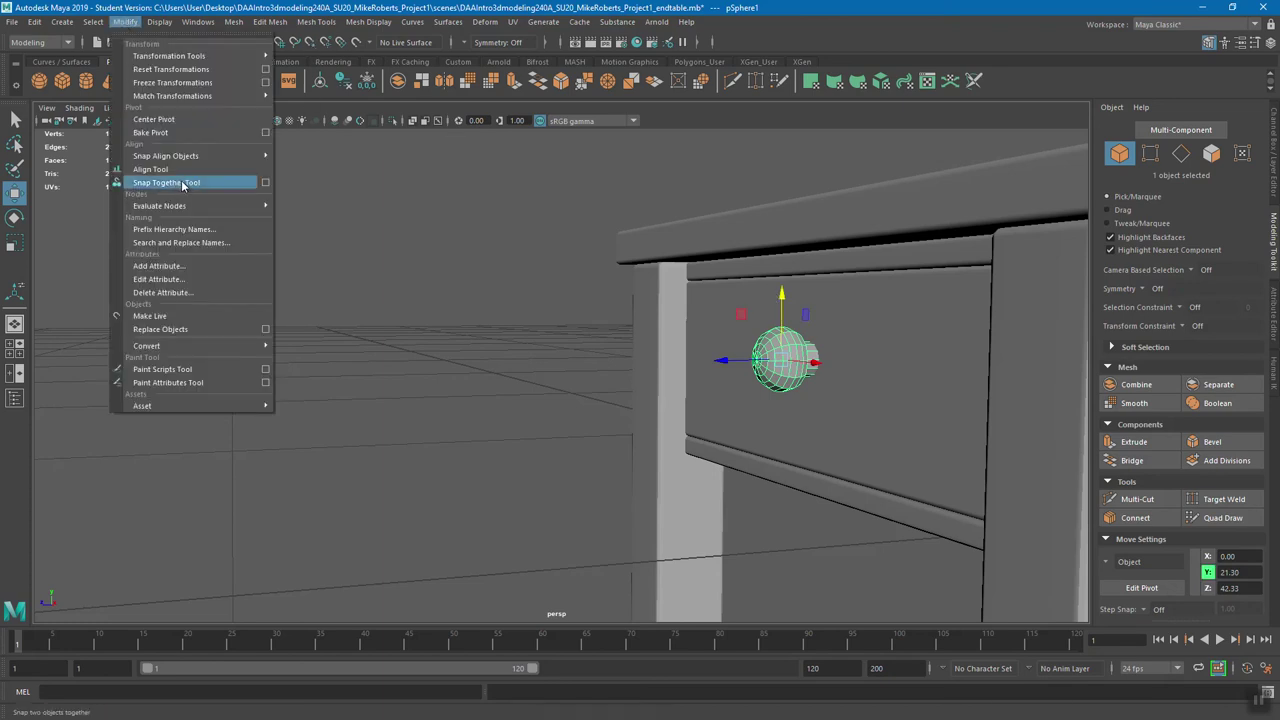
left_click_drag(735, 408, 508, 290, "alt")
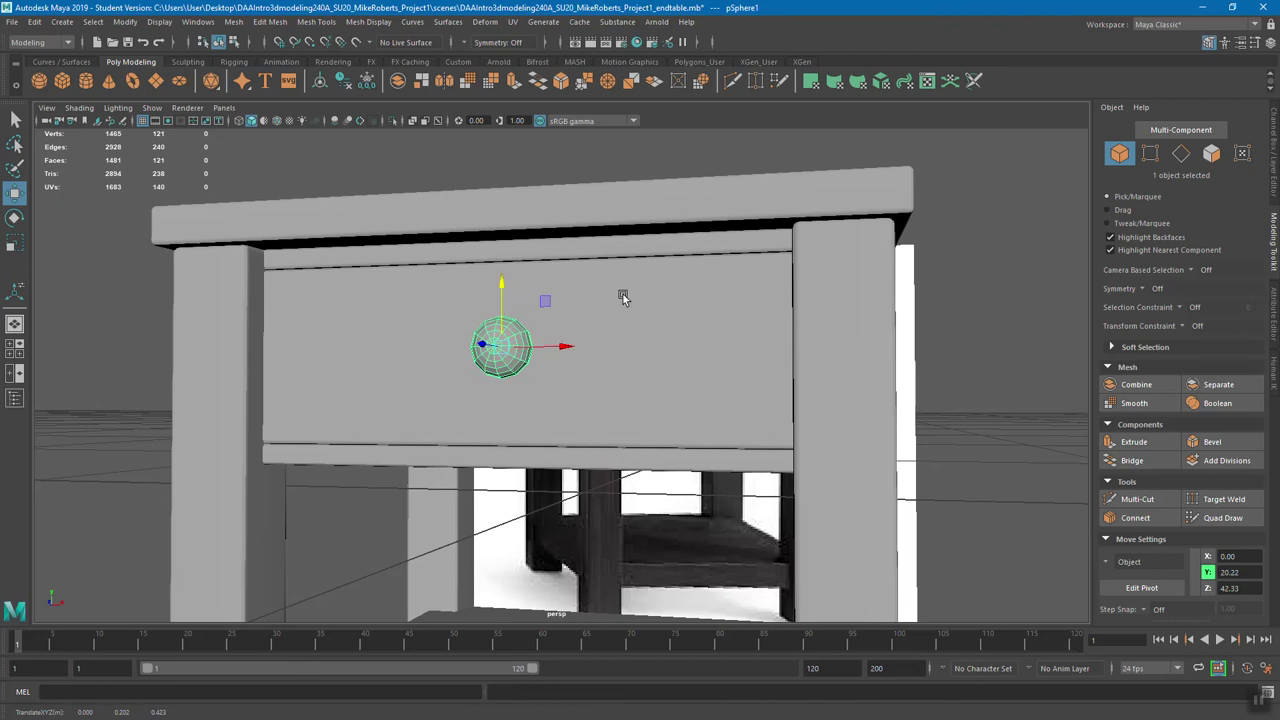
left_click_drag(670, 341, 620, 369, "alt")
left_click_drag(617, 363, 560, 417, "alt")
right_click_drag(560, 417, 600, 430, "alt")
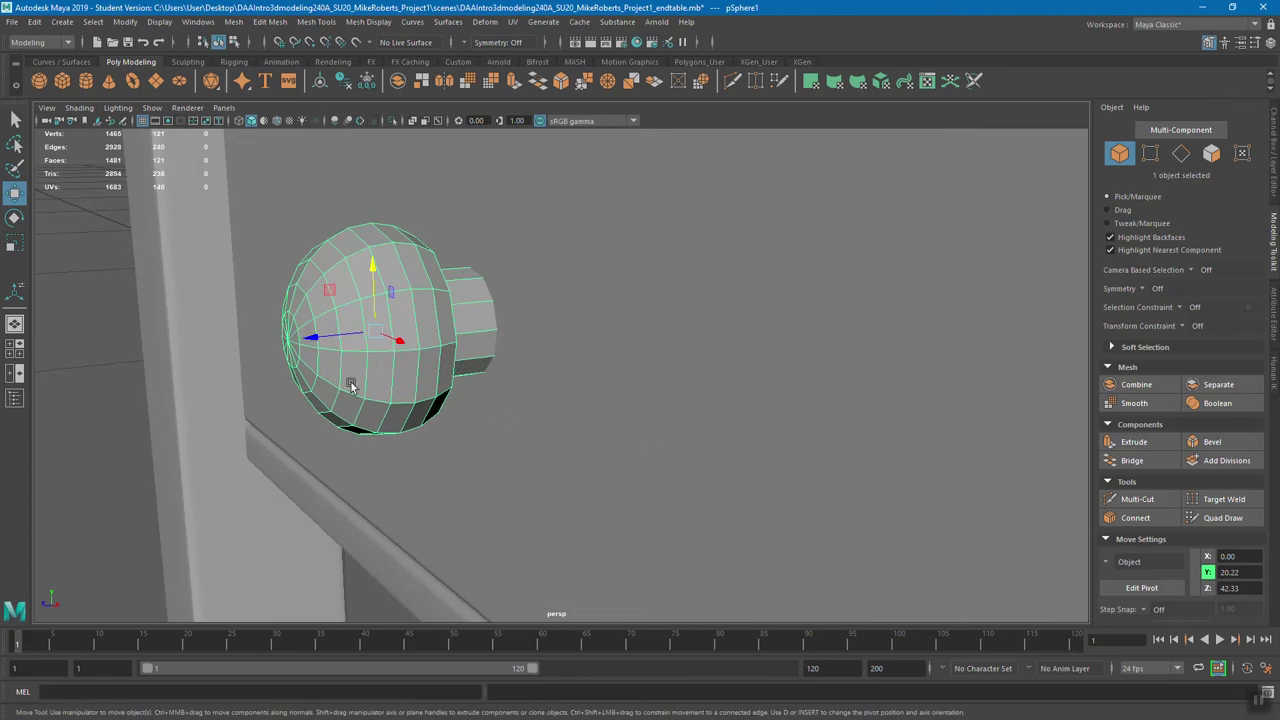
key("q")
left_click(90, 306)
left_click_drag(423, 357, 563, 311, "alt")
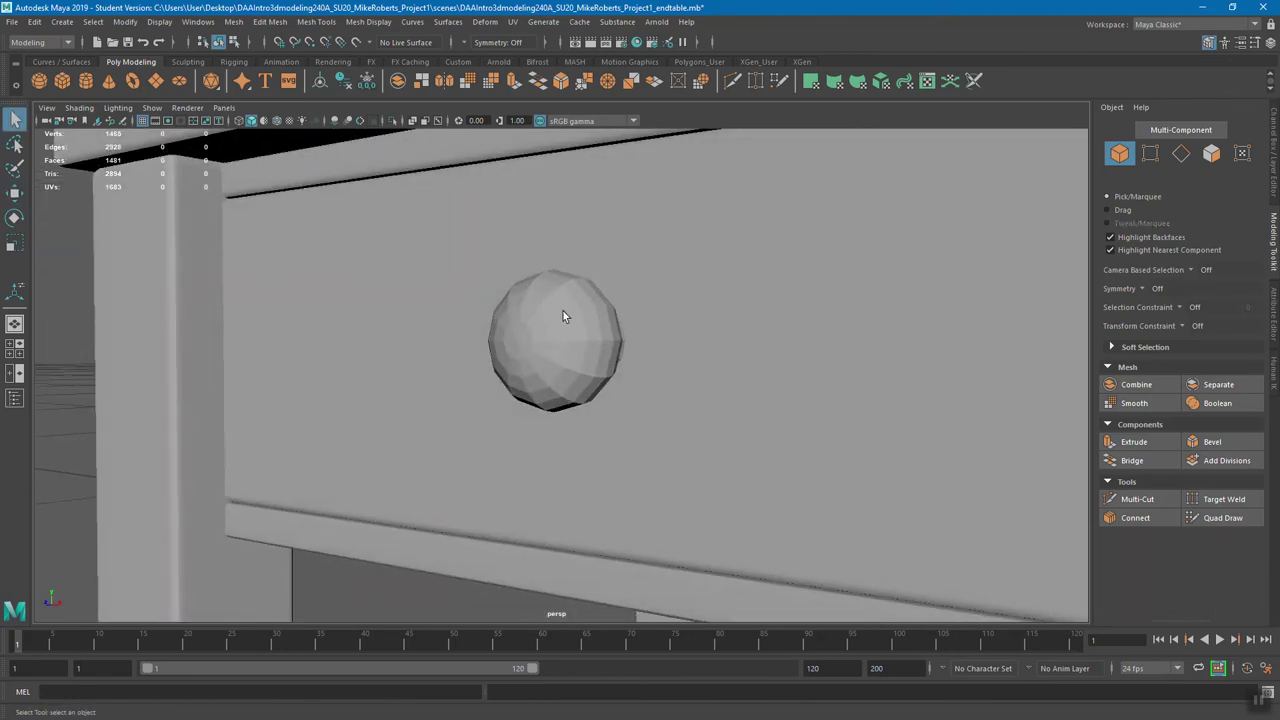
- Apply Mesh Display > Soften Edge to the knob sphere and inspect its smooth shading
left_click(604, 341)
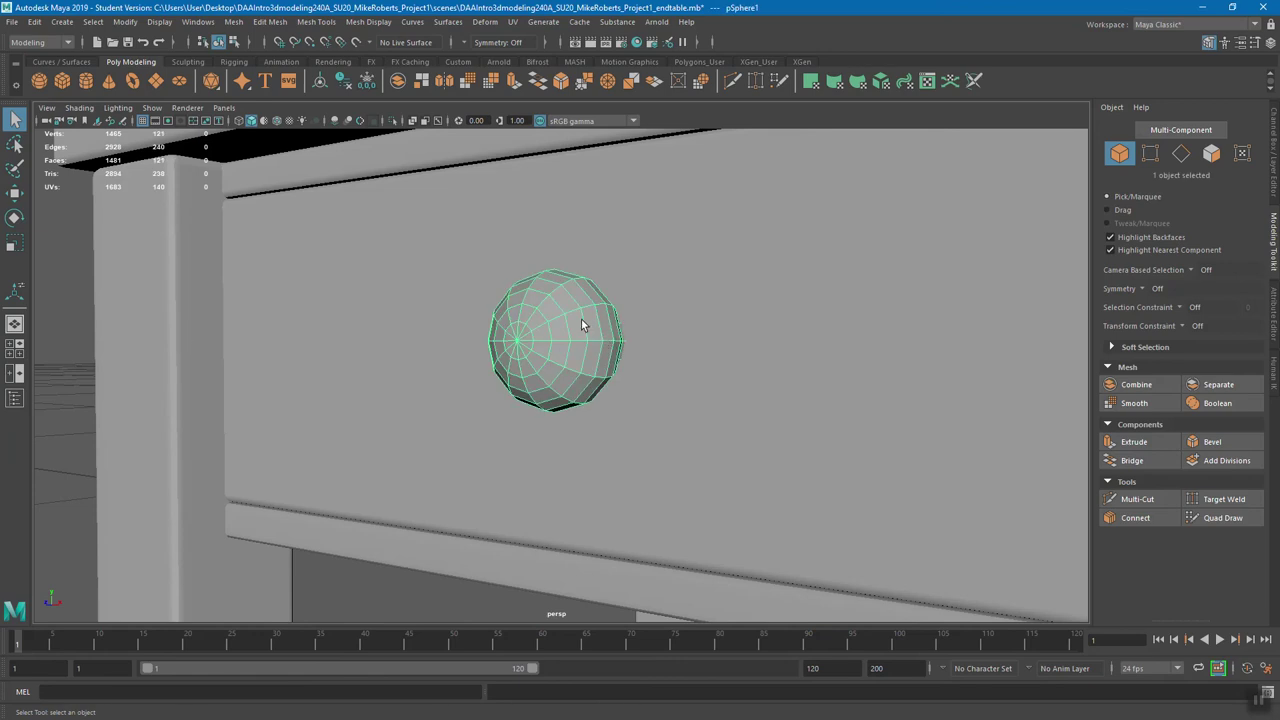
left_click(100, 330)
left_click(566, 356)
right_click_drag(582, 321, 560, 313)
left_click(368, 21)
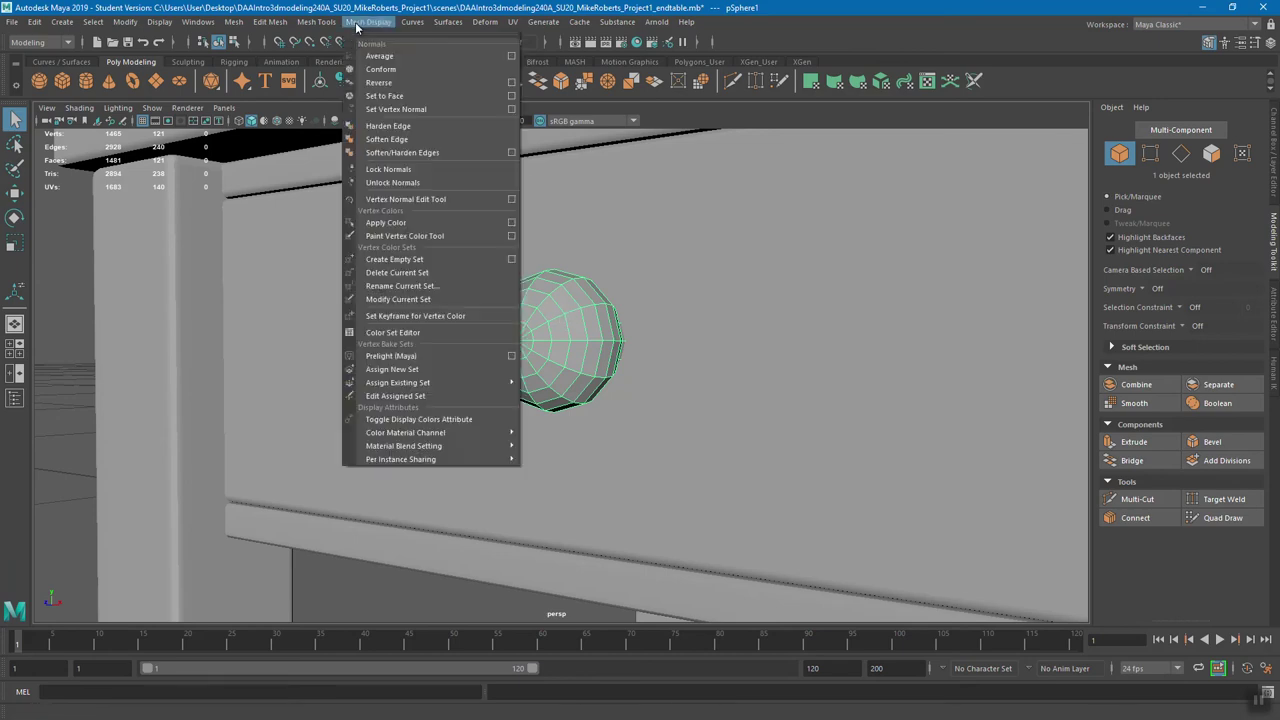
left_click(403, 142)
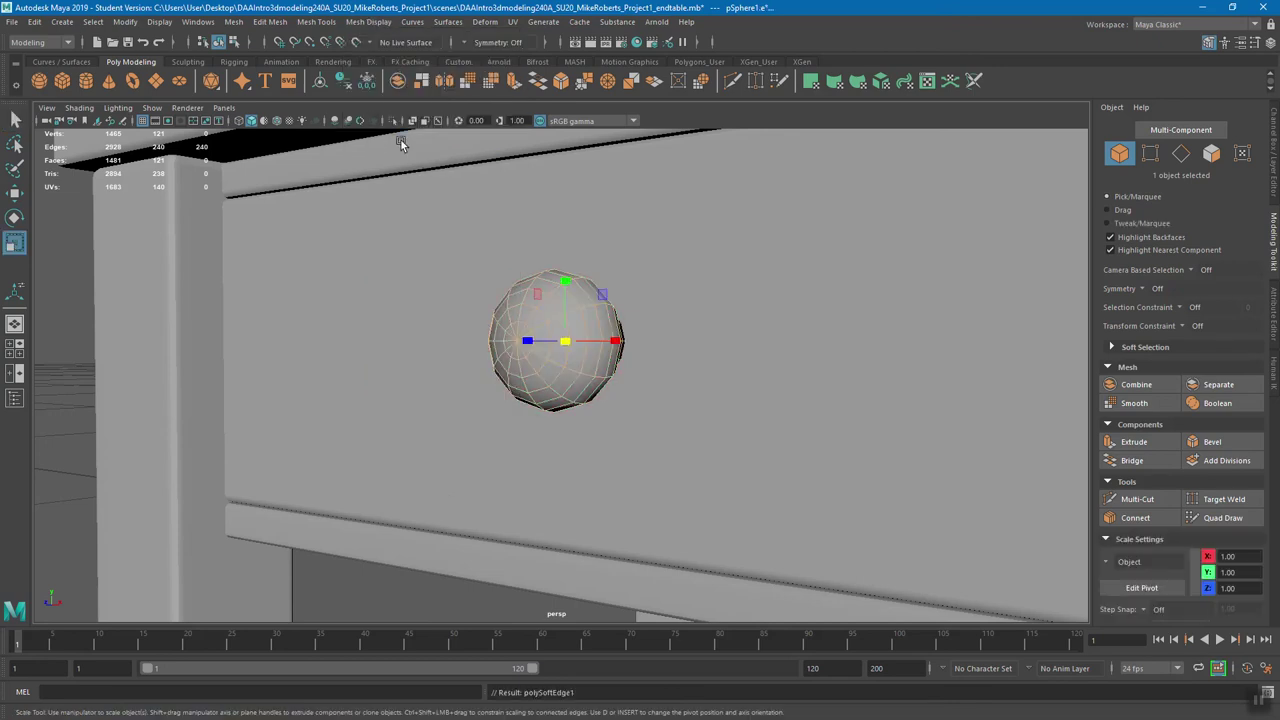
left_click(344, 326)
left_click_drag(344, 326, 565, 309, "alt")
left_click(507, 333)
left_click_drag(467, 325, 568, 329, "alt")
- Frame the whole end table with its knob and save the scene with Ctrl+S
key("q")
right_click_drag(568, 329, 449, 343, "alt")
left_click_drag(449, 343, 788, 331, "alt")
left_click(800, 360)
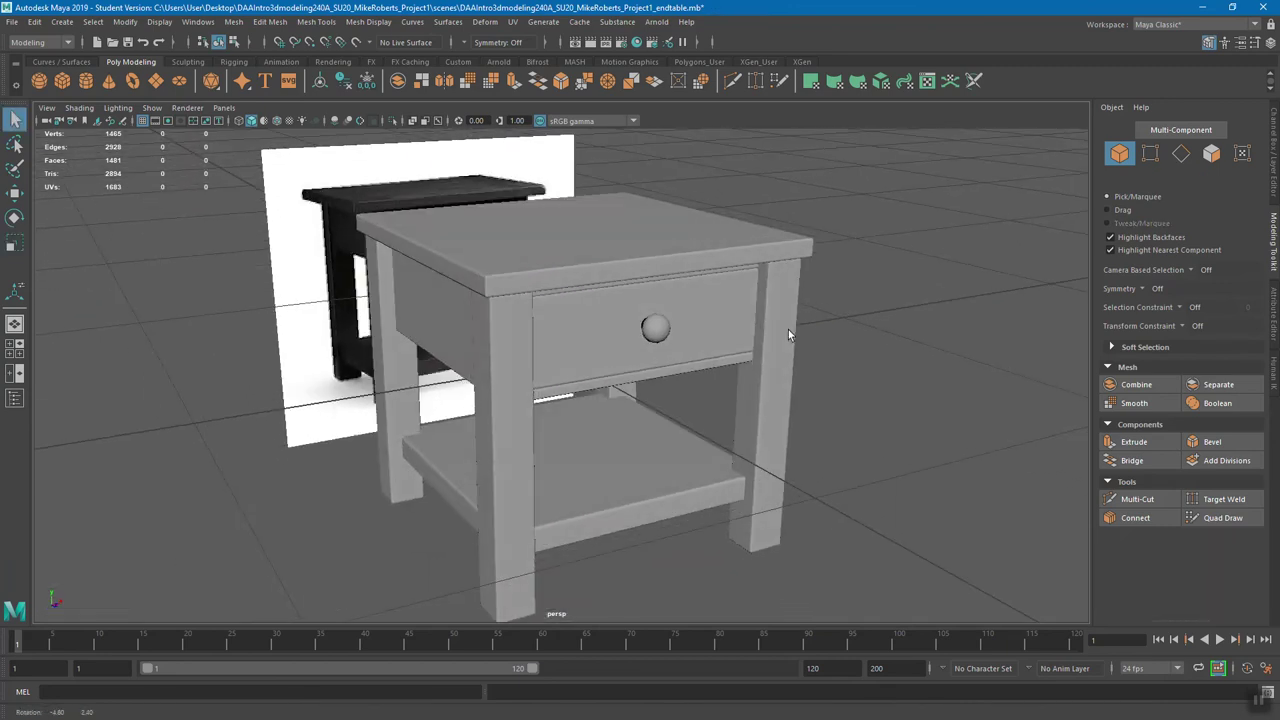
key("ctrl+s")
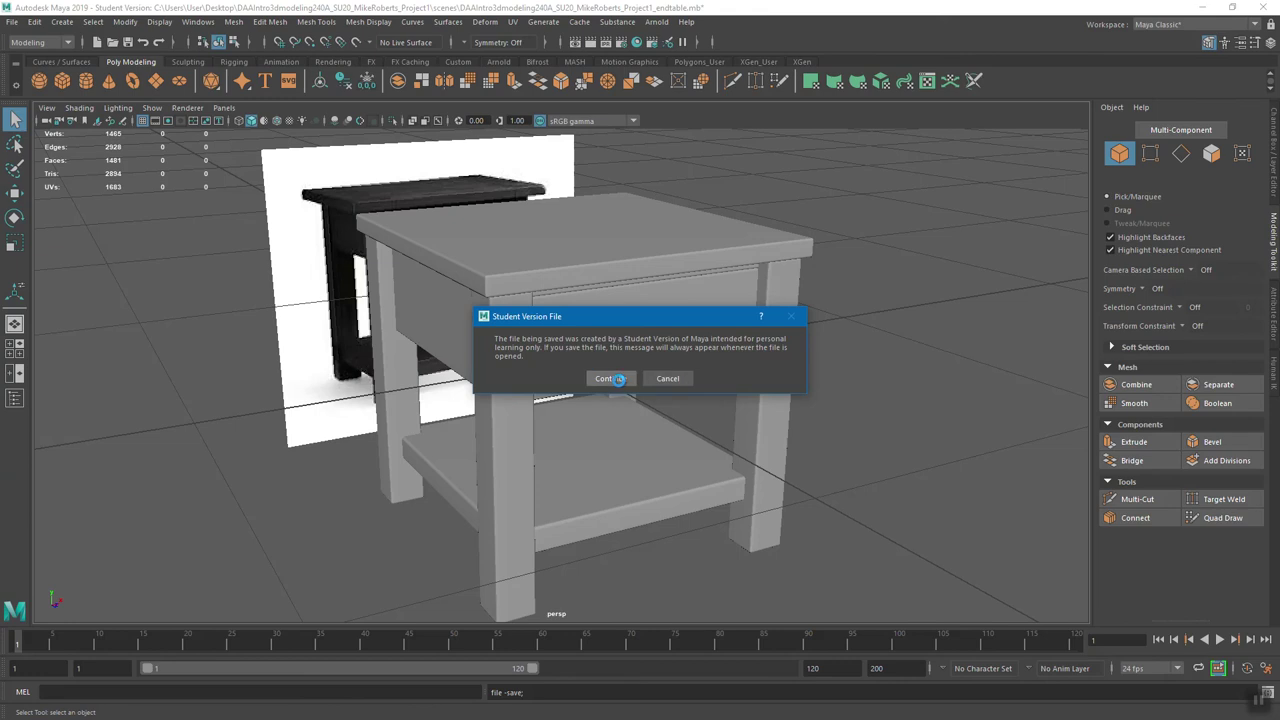